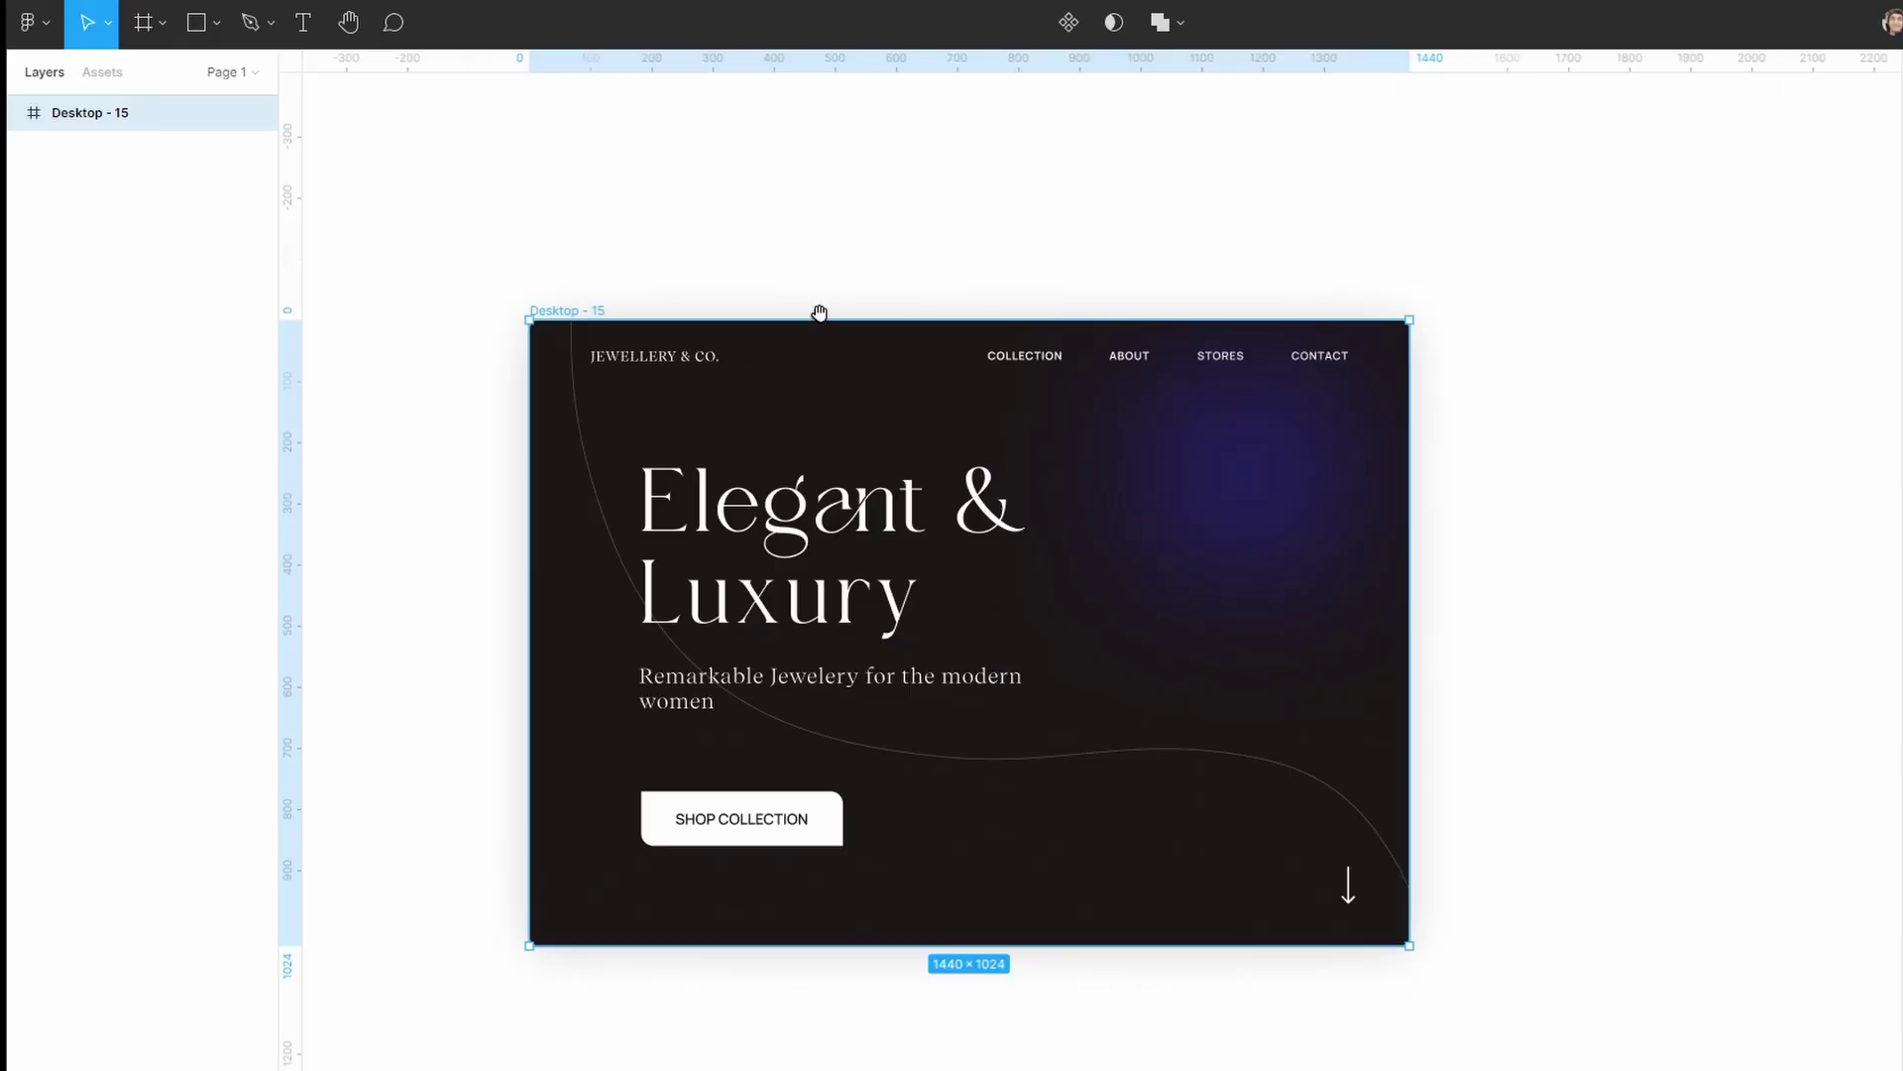
Nudge the hero heading, subtitle and SHOP COLLECTION button slightly left
left_click_drag(819, 311, 892, 289)
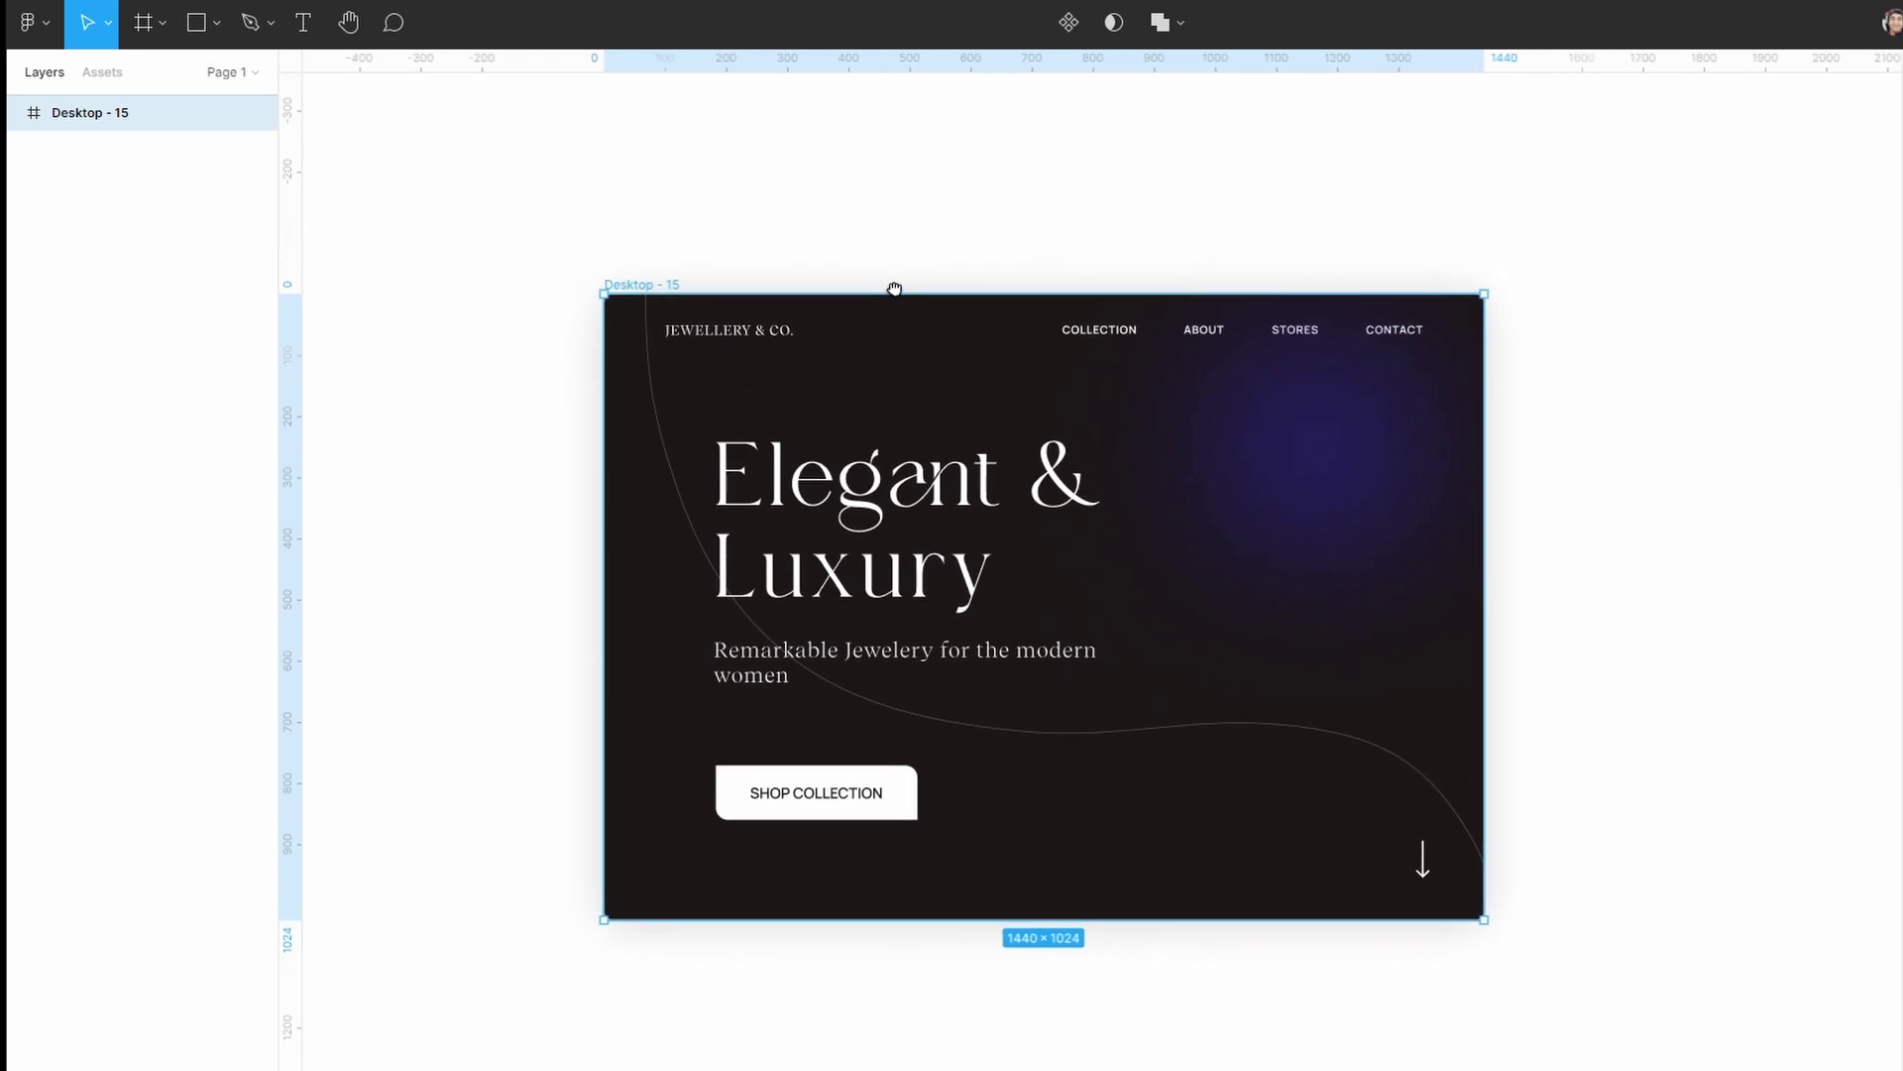
left_click(1289, 224)
left_click(641, 284)
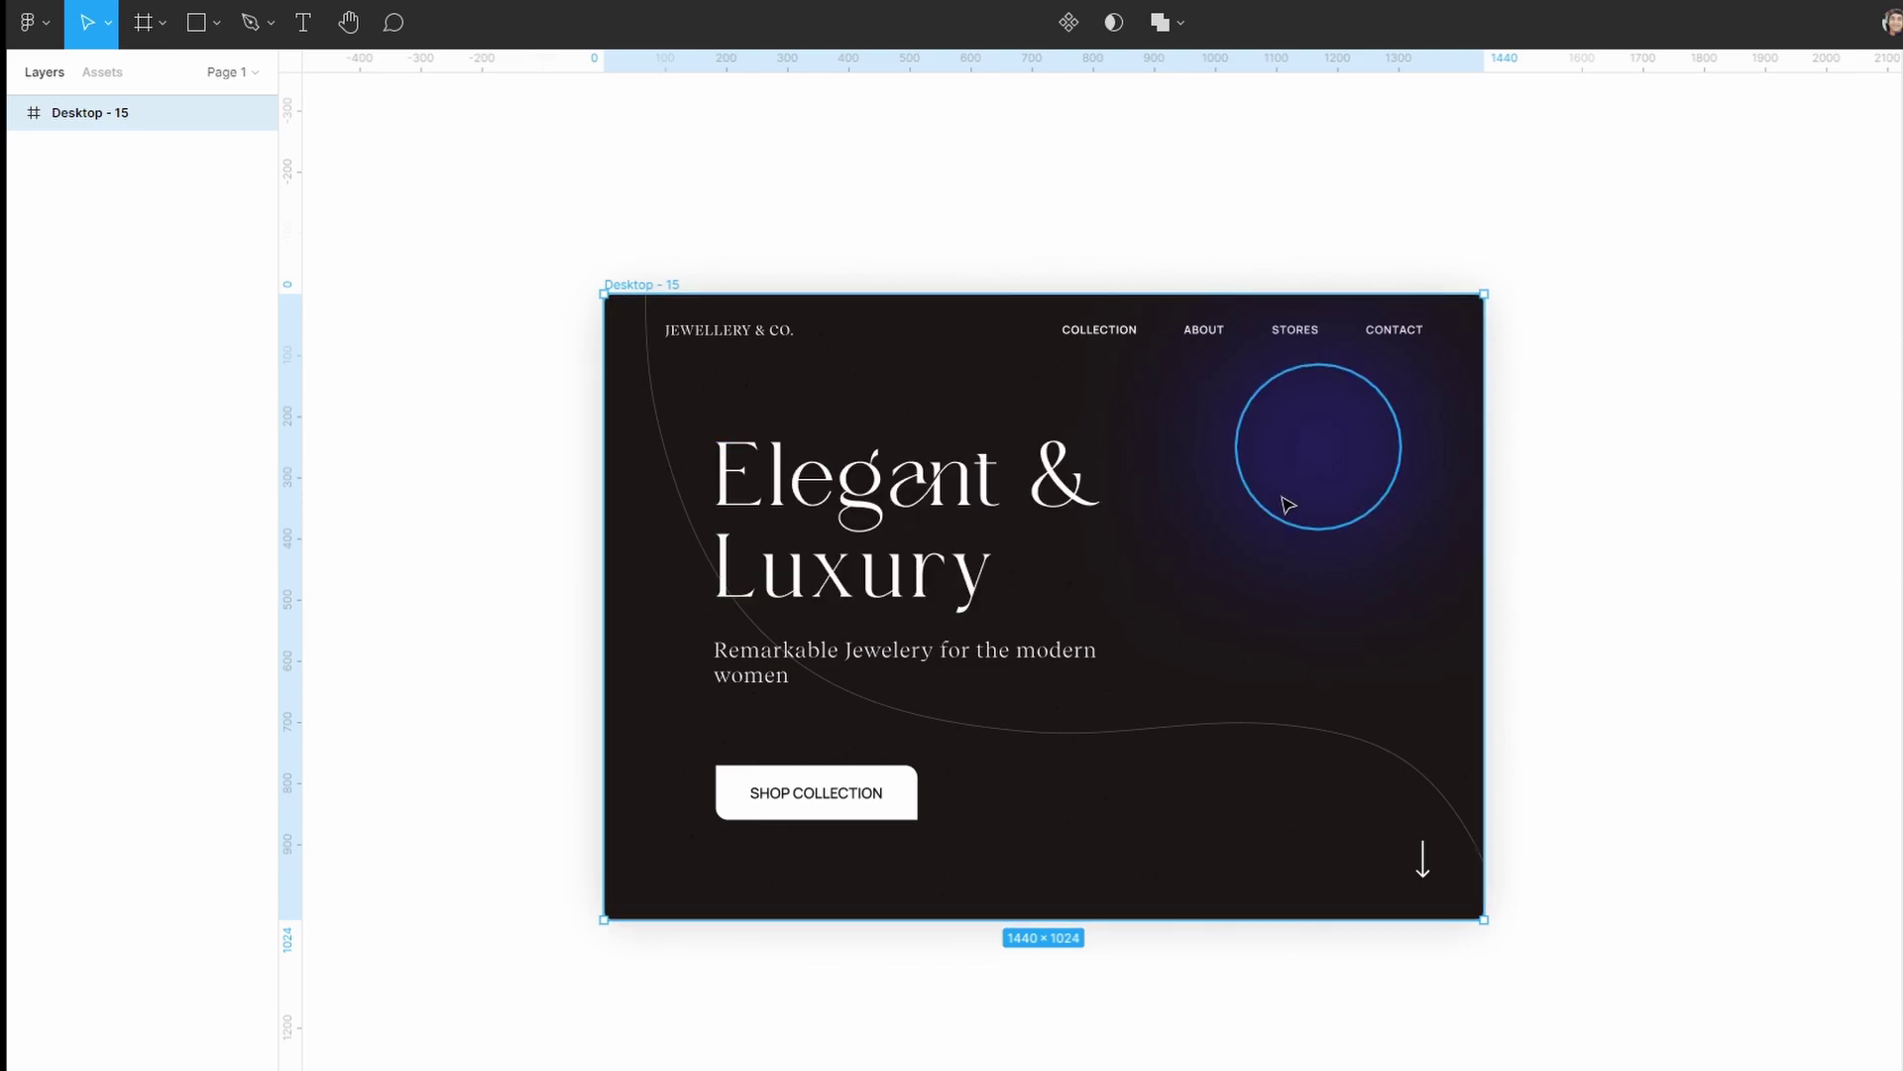
left_click(987, 510)
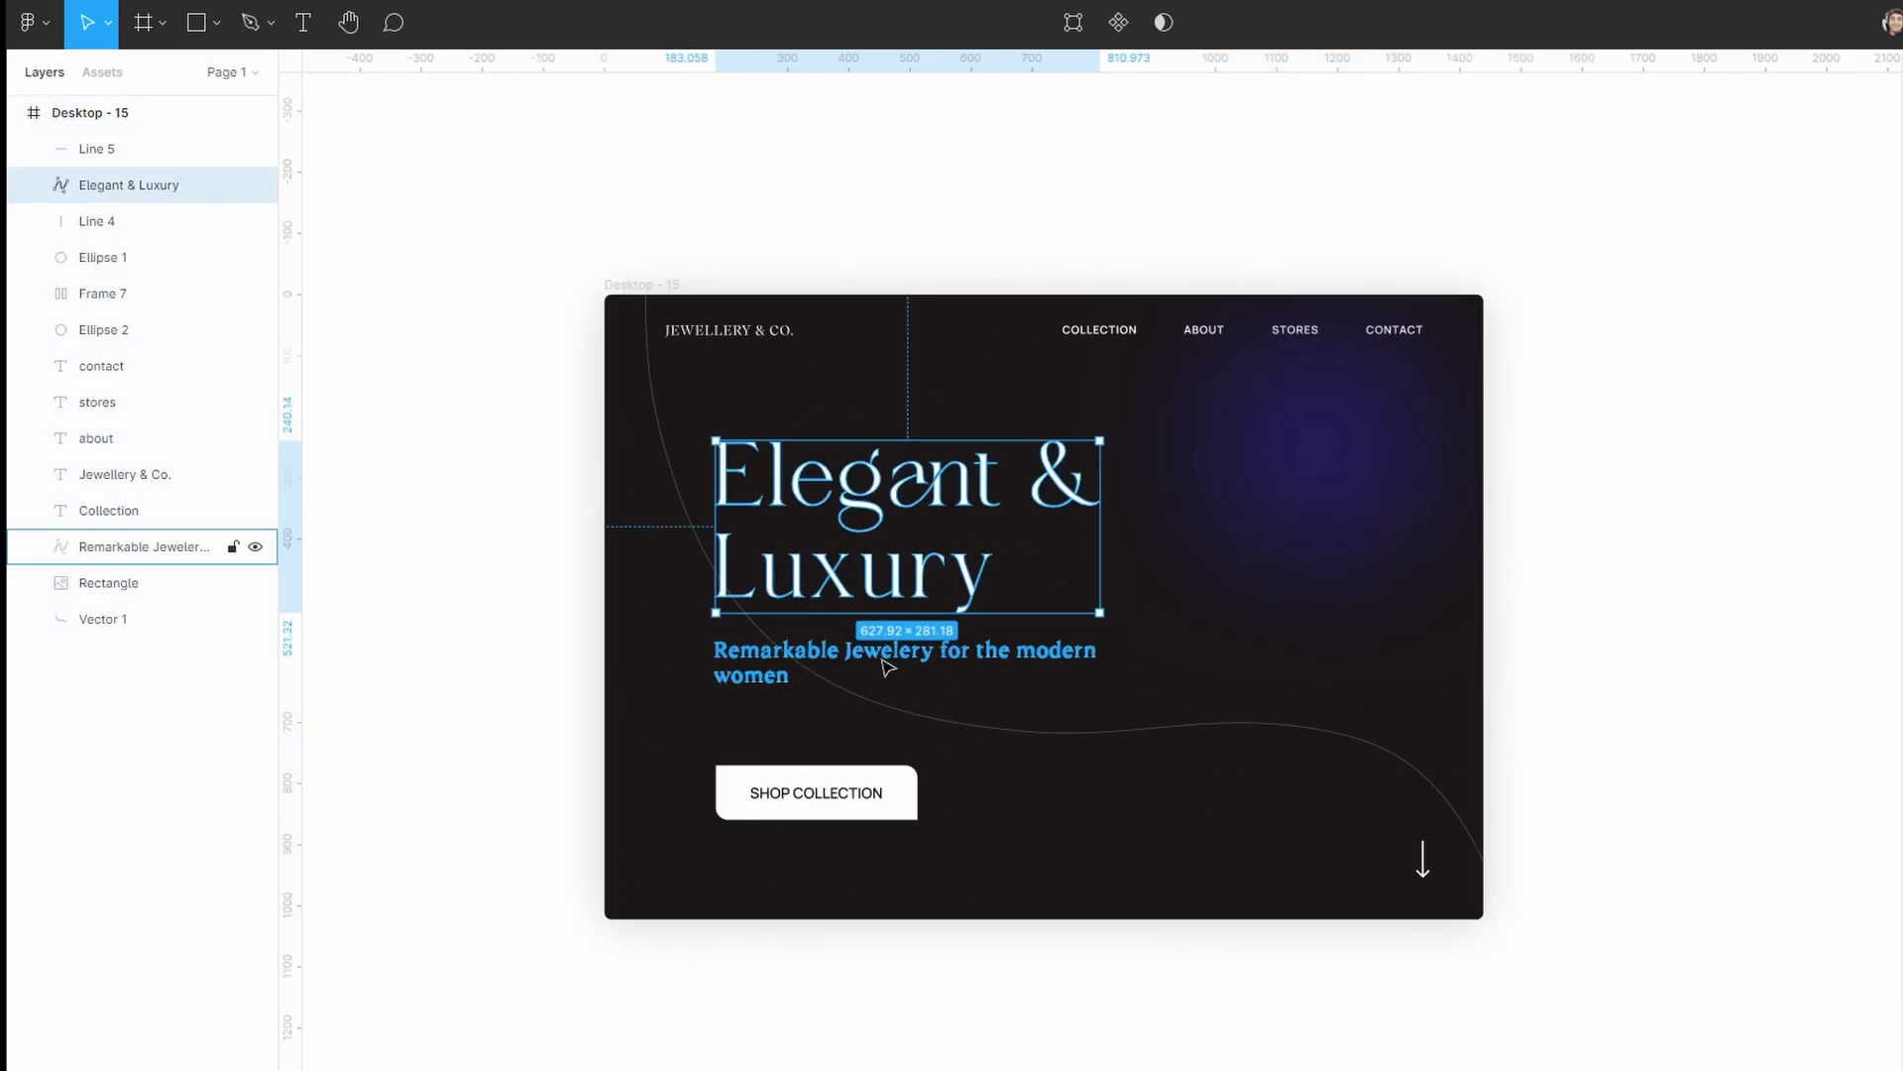
left_click(813, 659, "shift")
left_click(846, 817, "shift")
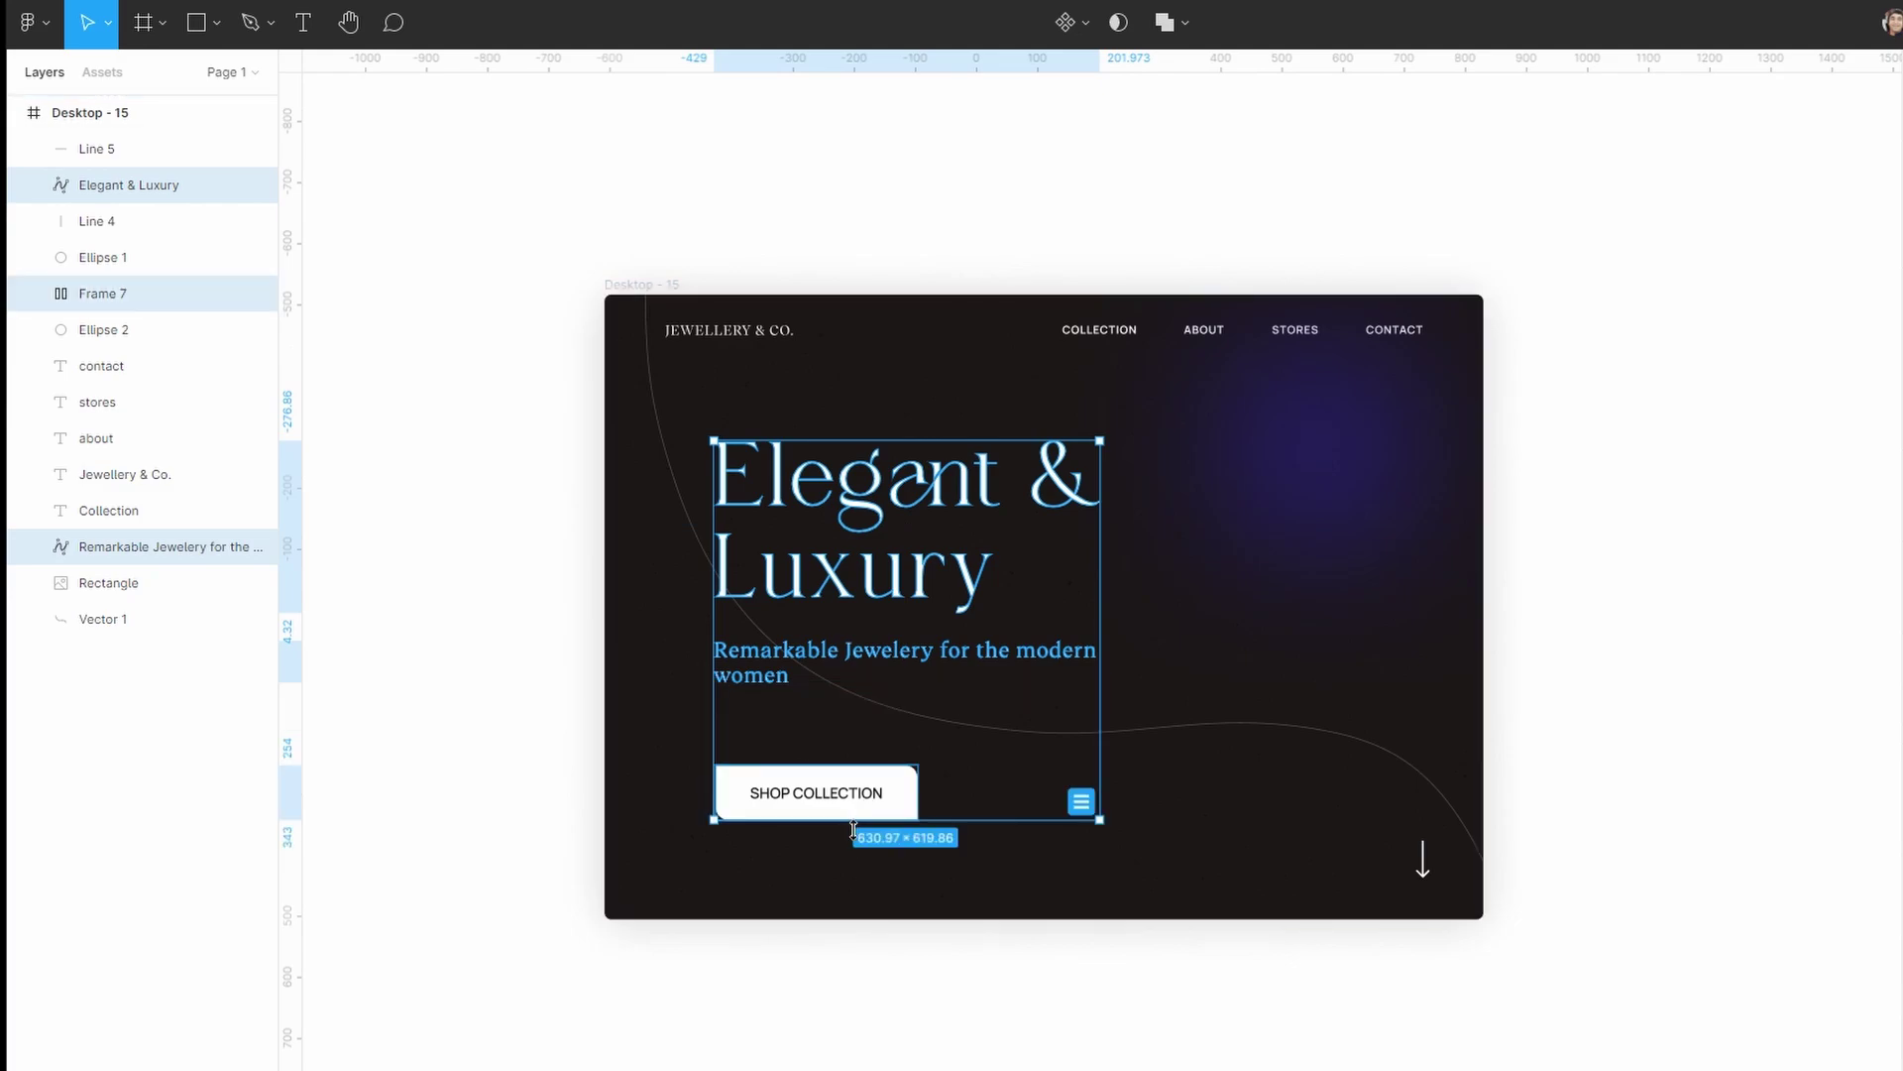
key("shift+Left")
key("shift+Left")
key("shift+Left")
left_click(917, 929)
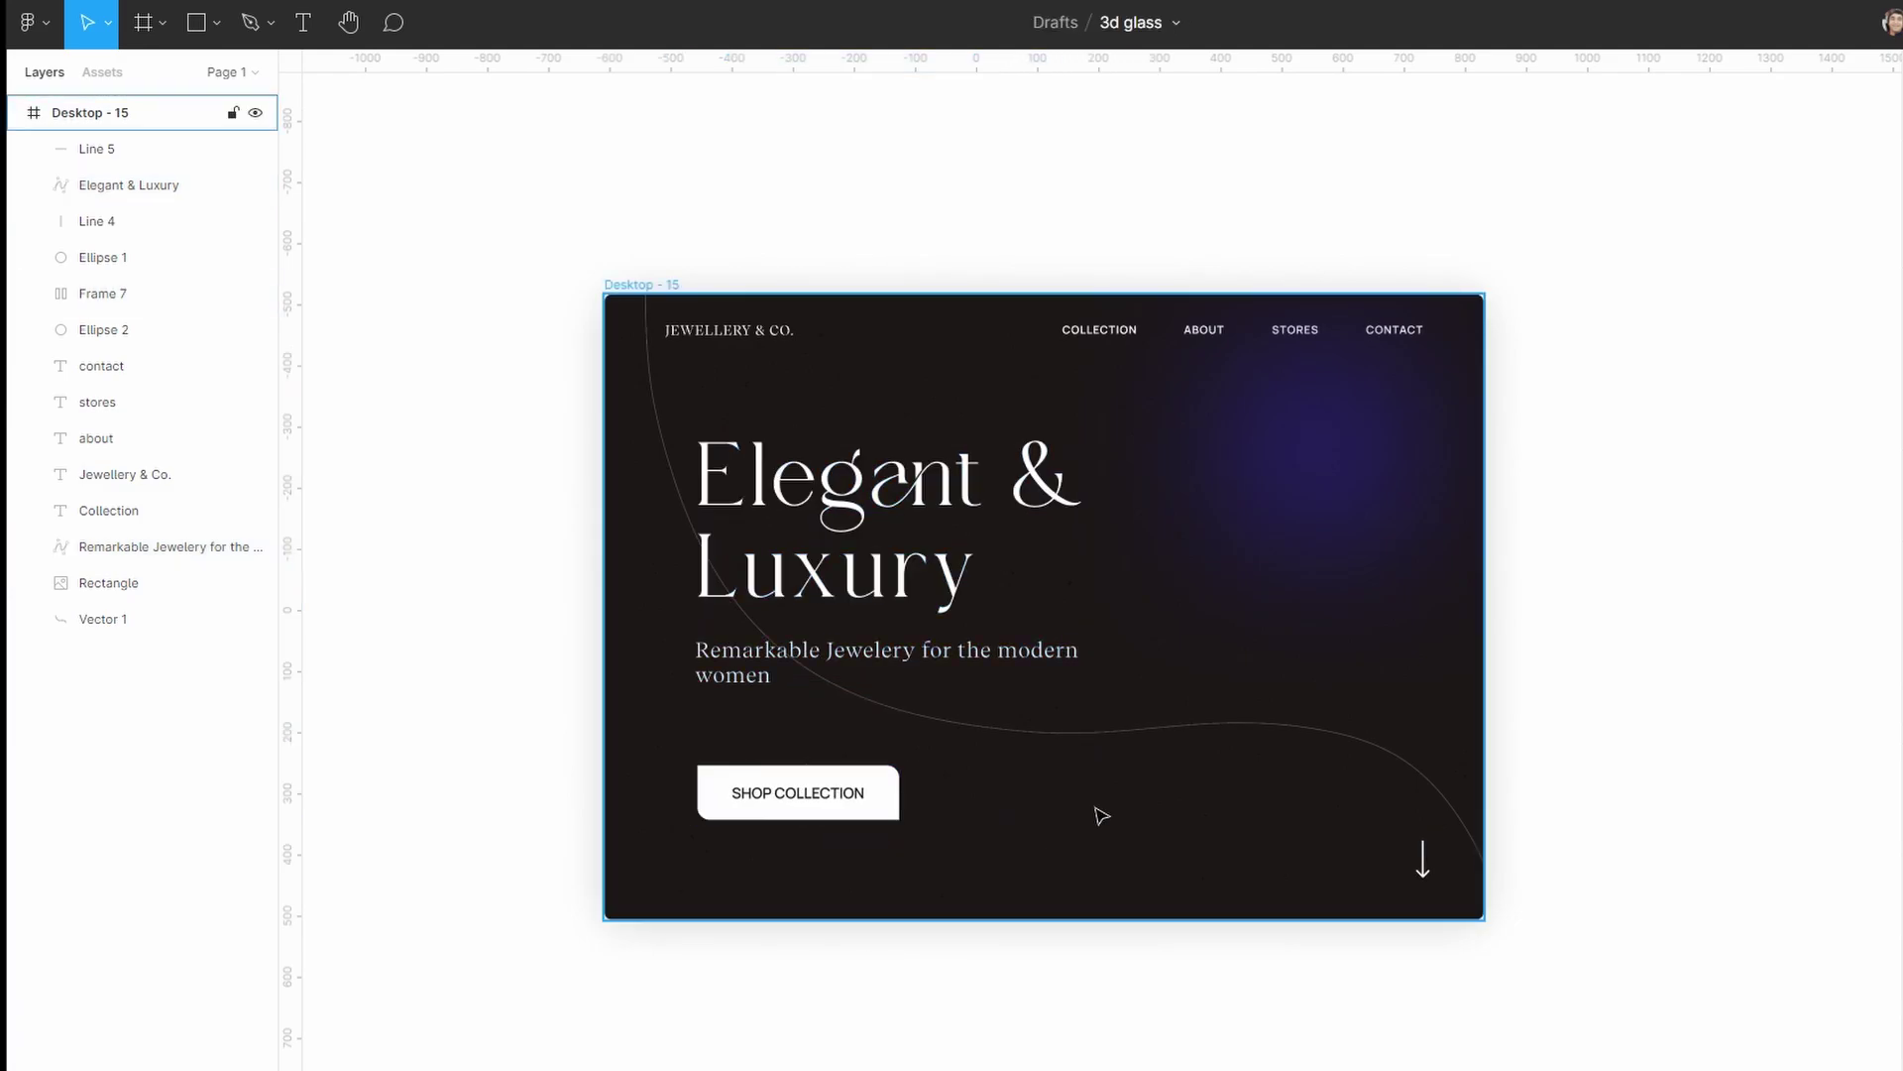
Draw a 699×723 grey rectangle on the hero's right and send it behind the heading
key("r")
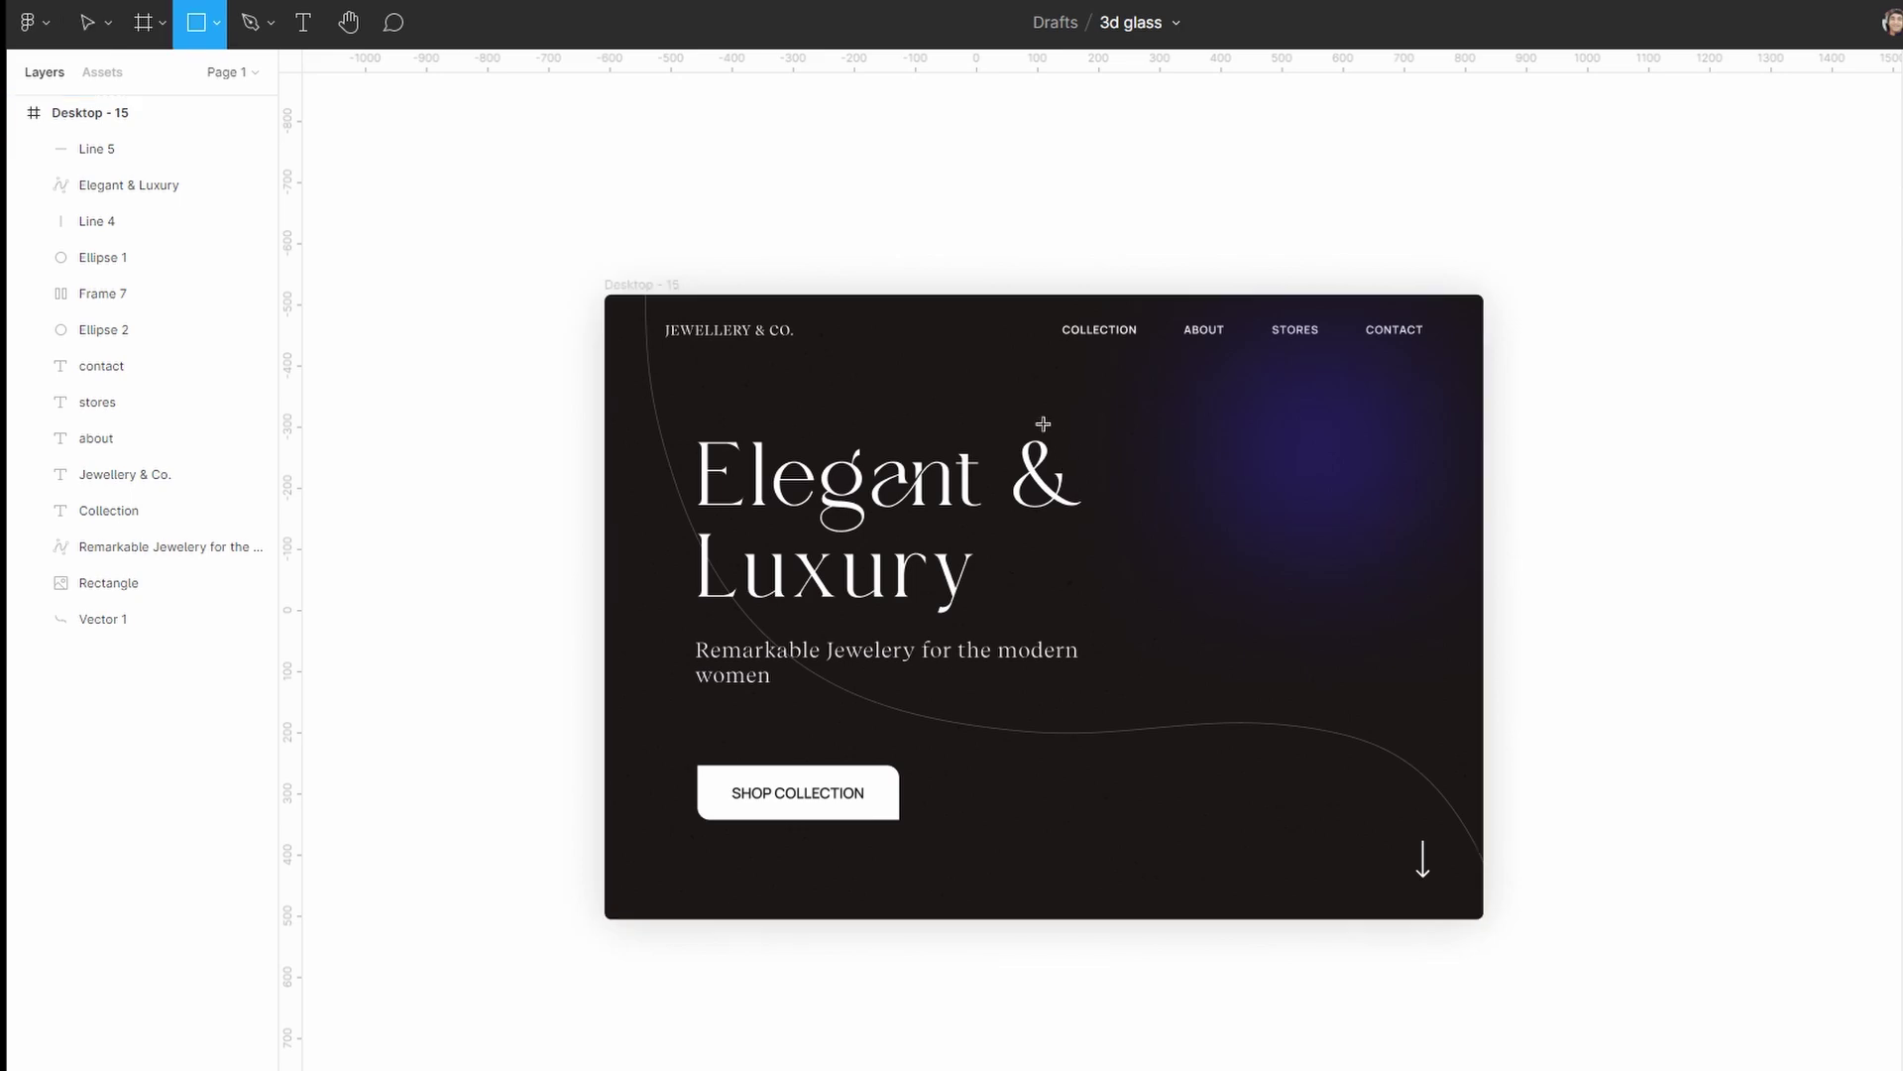
mouse_move(1019, 409)
left_mouse_down()
mouse_move(1301, 639)
mouse_move(1447, 850)
left_mouse_up()
left_click_drag(1388, 674, 1397, 670)
key("Escape")
key("Escape")
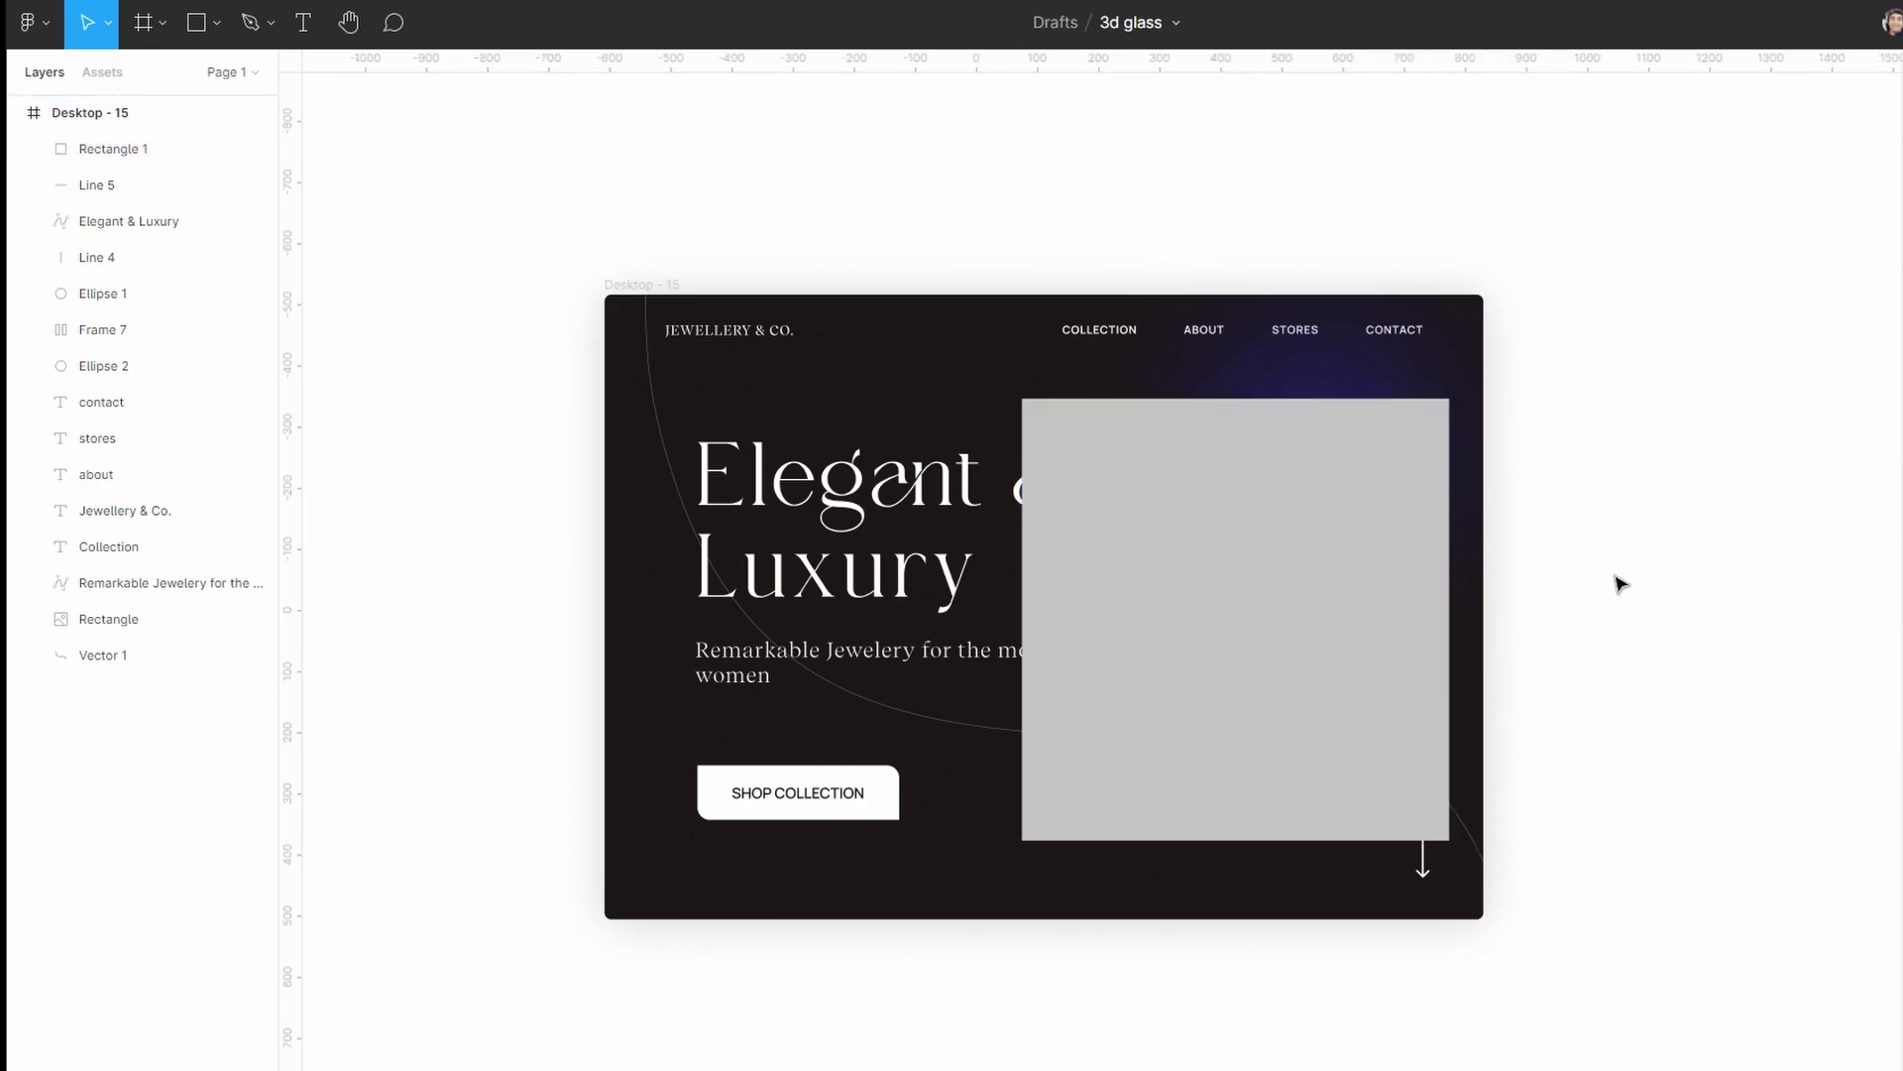
left_click(1254, 614)
key("ctrl+bracketleft")
key("ctrl+bracketleft")
key("ctrl+bracketleft")
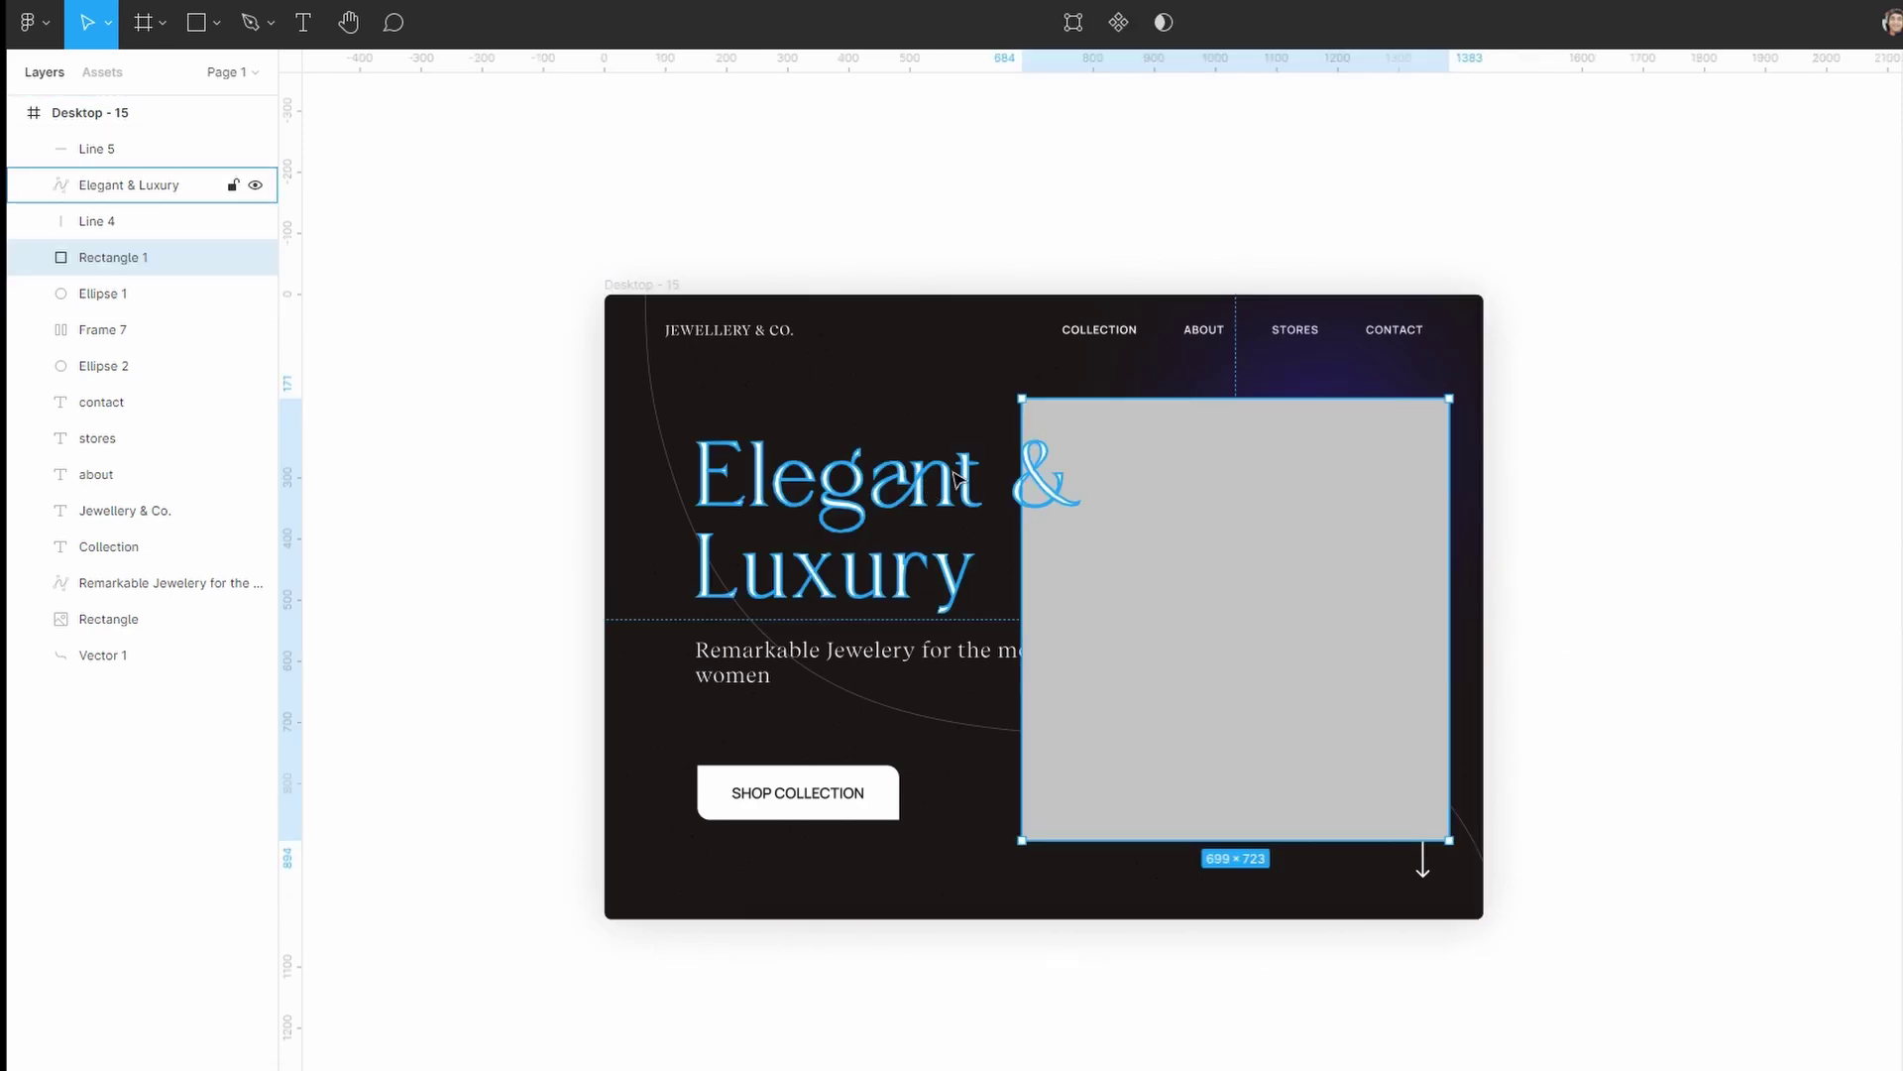
left_click(1319, 448)
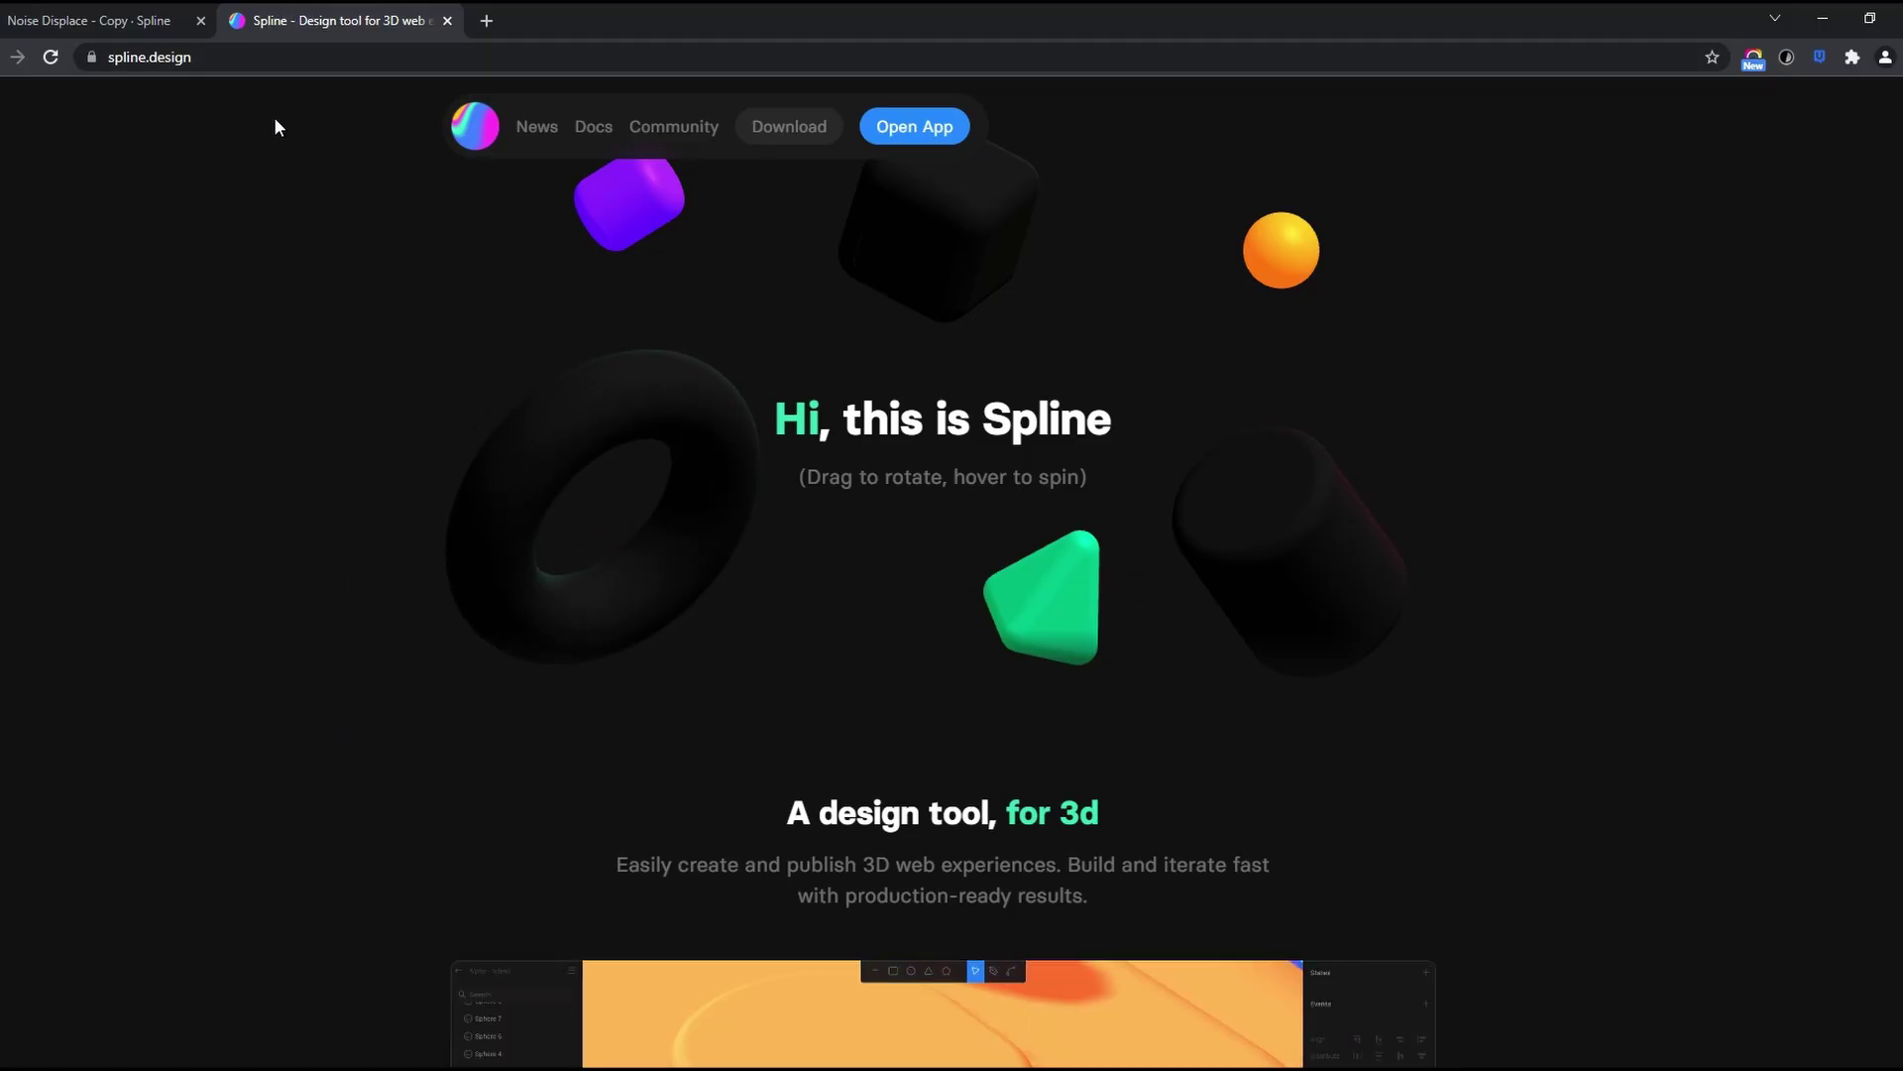
Launch the Spline web app from spline.design and open the Noise Displace - Copy file
left_click(295, 65)
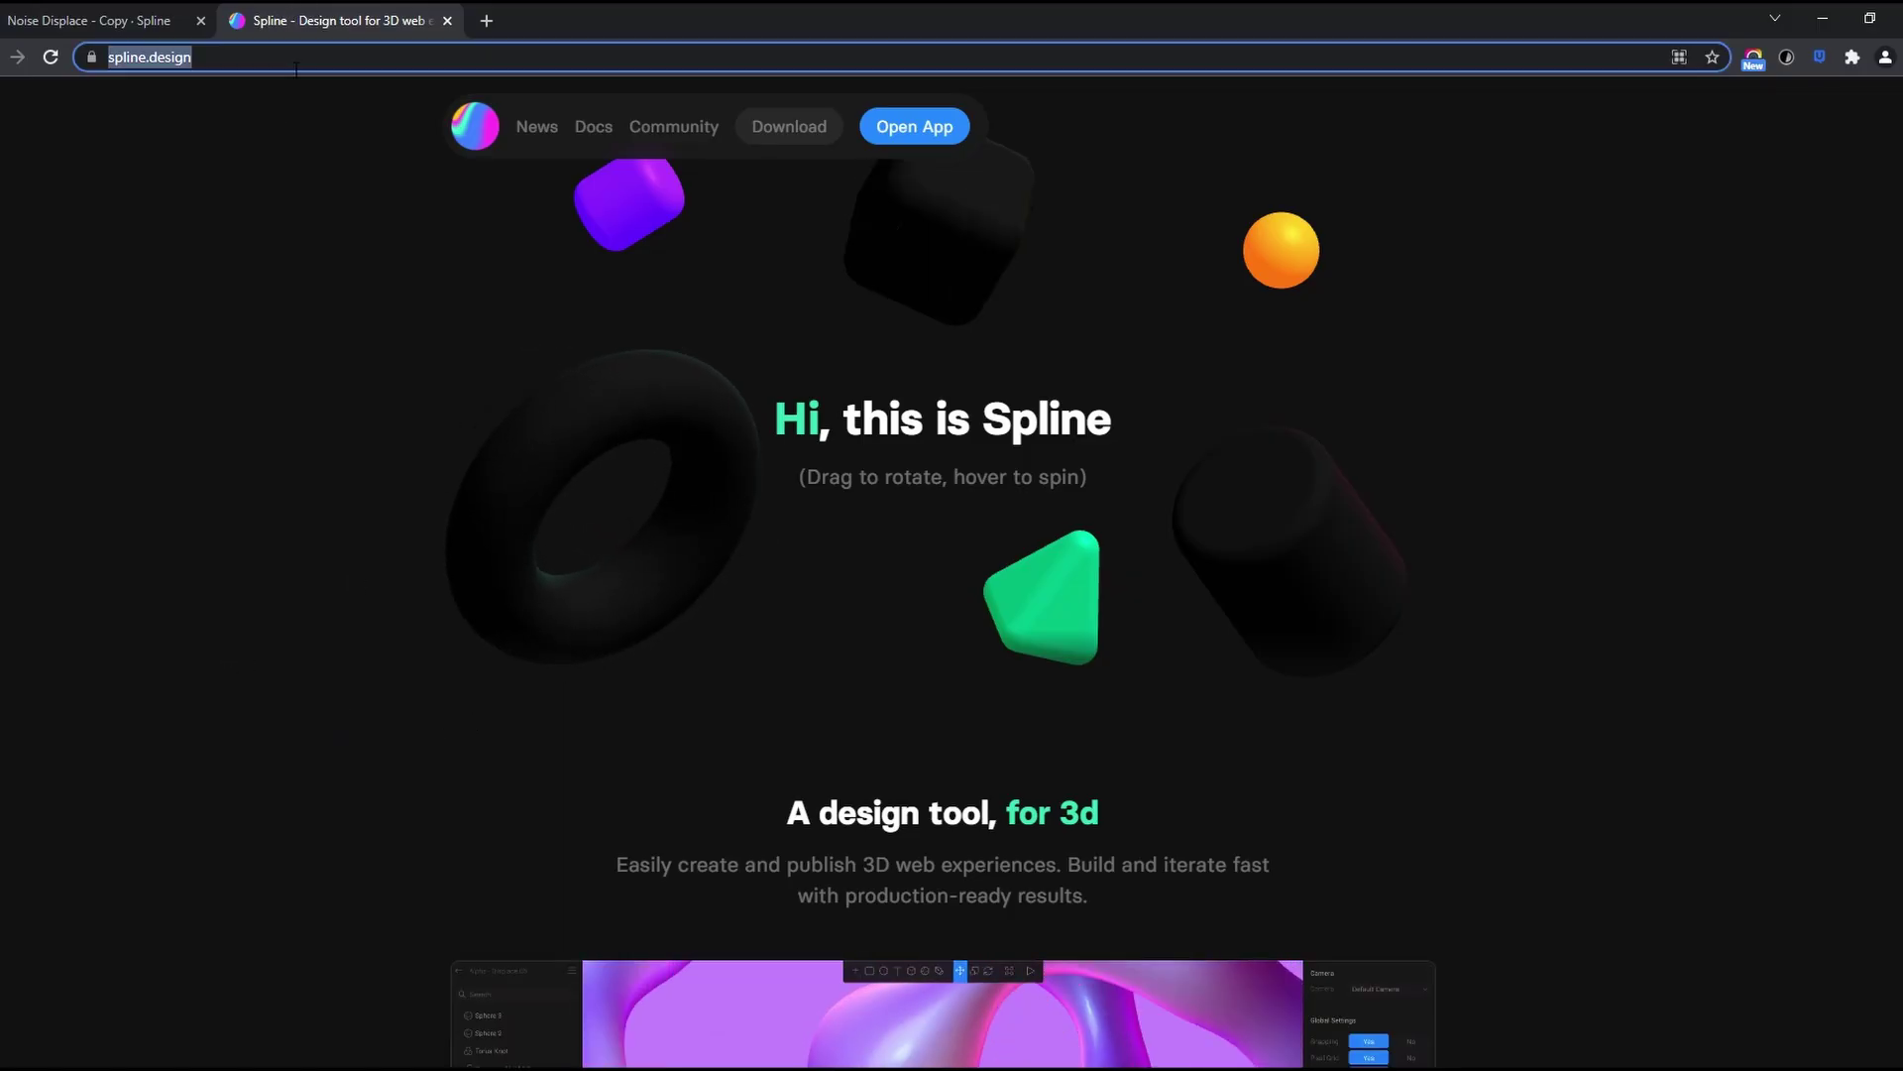
left_click(246, 341)
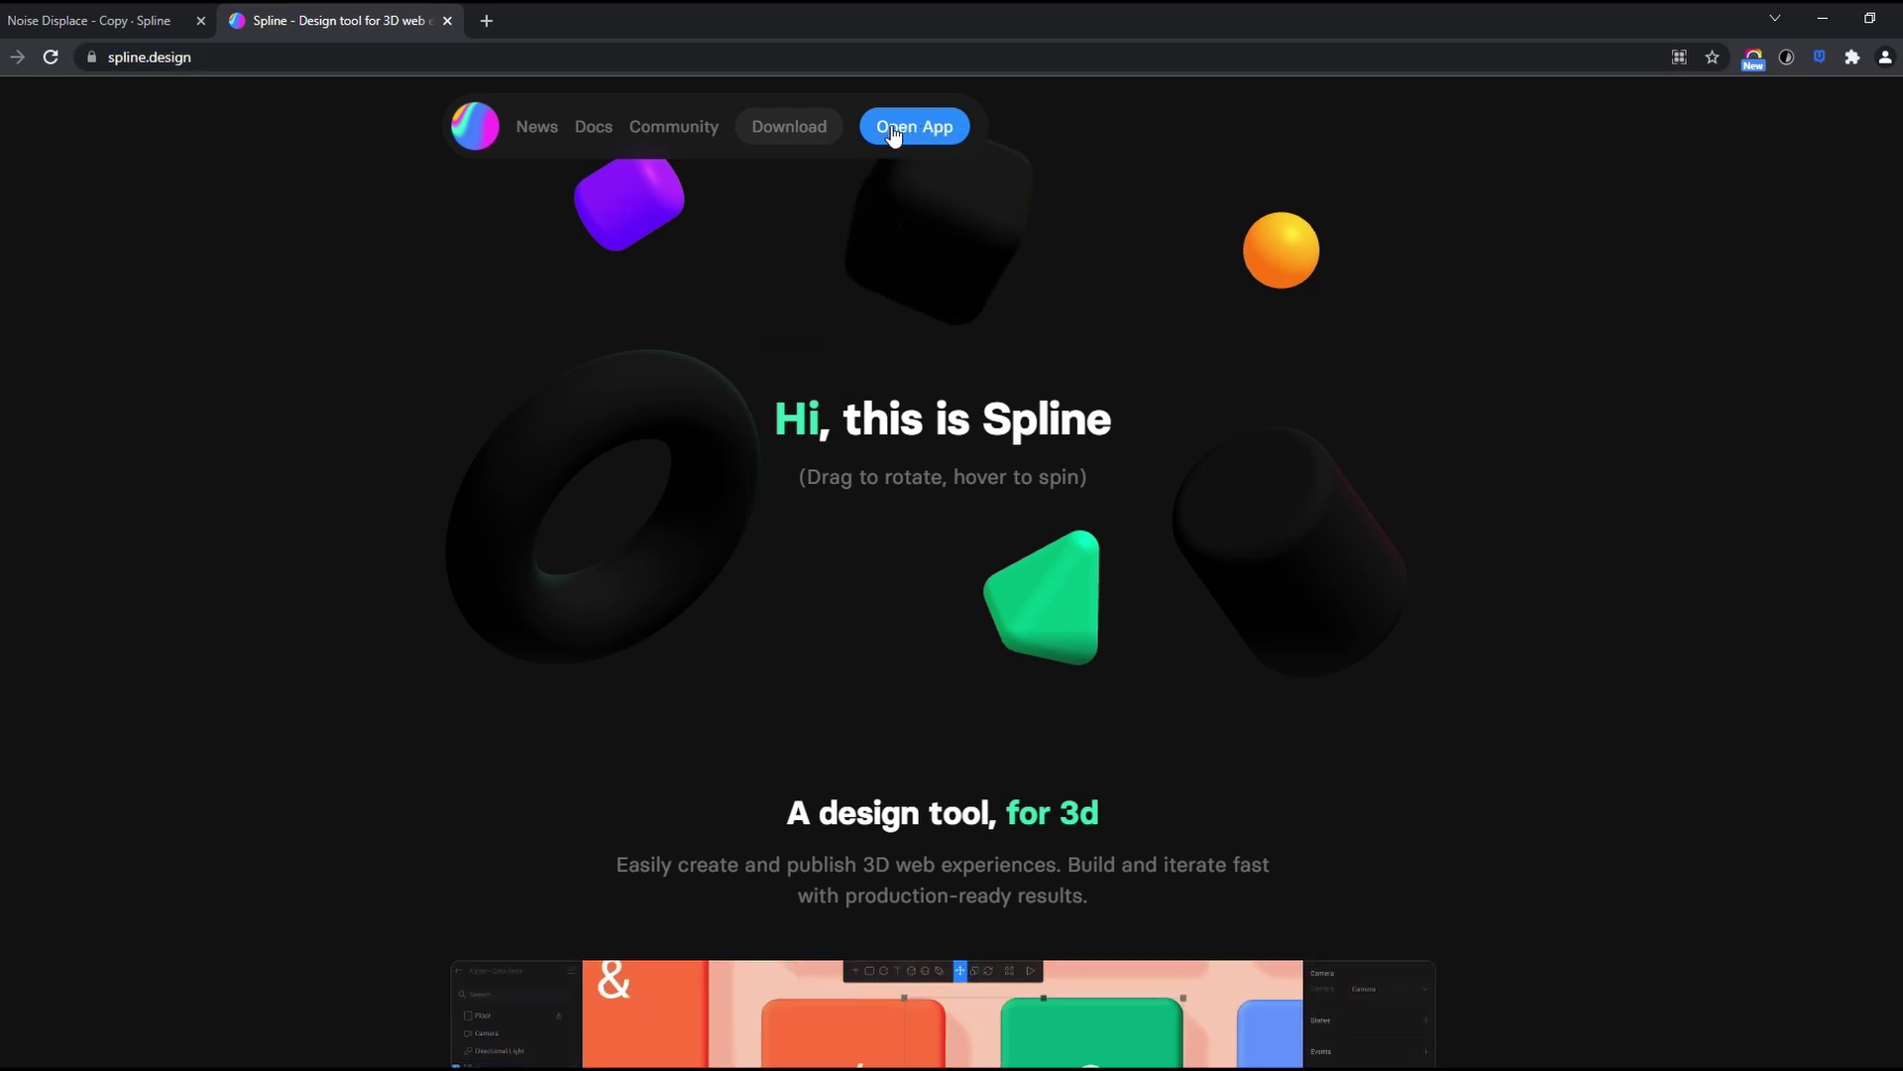
left_click(926, 138)
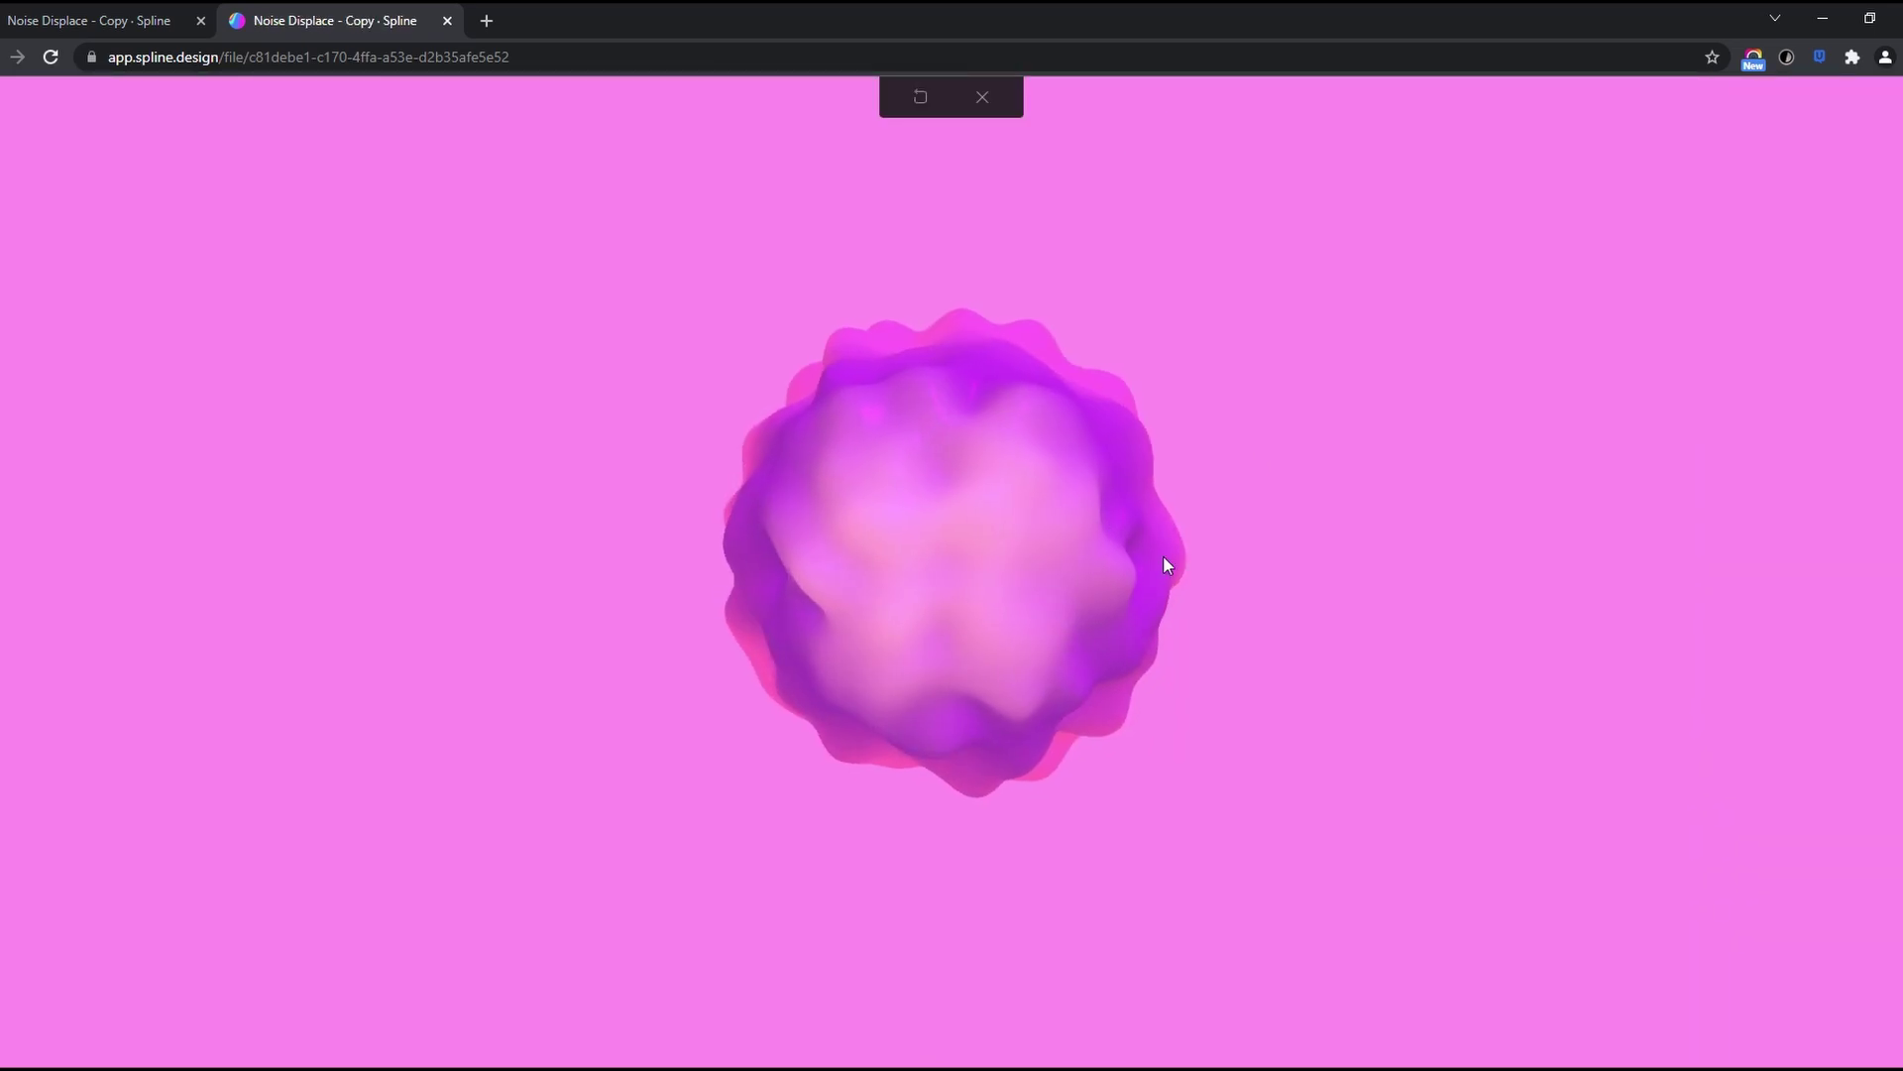
Set the sphere's Base State material colour to blue #2D00AF
left_click(991, 101)
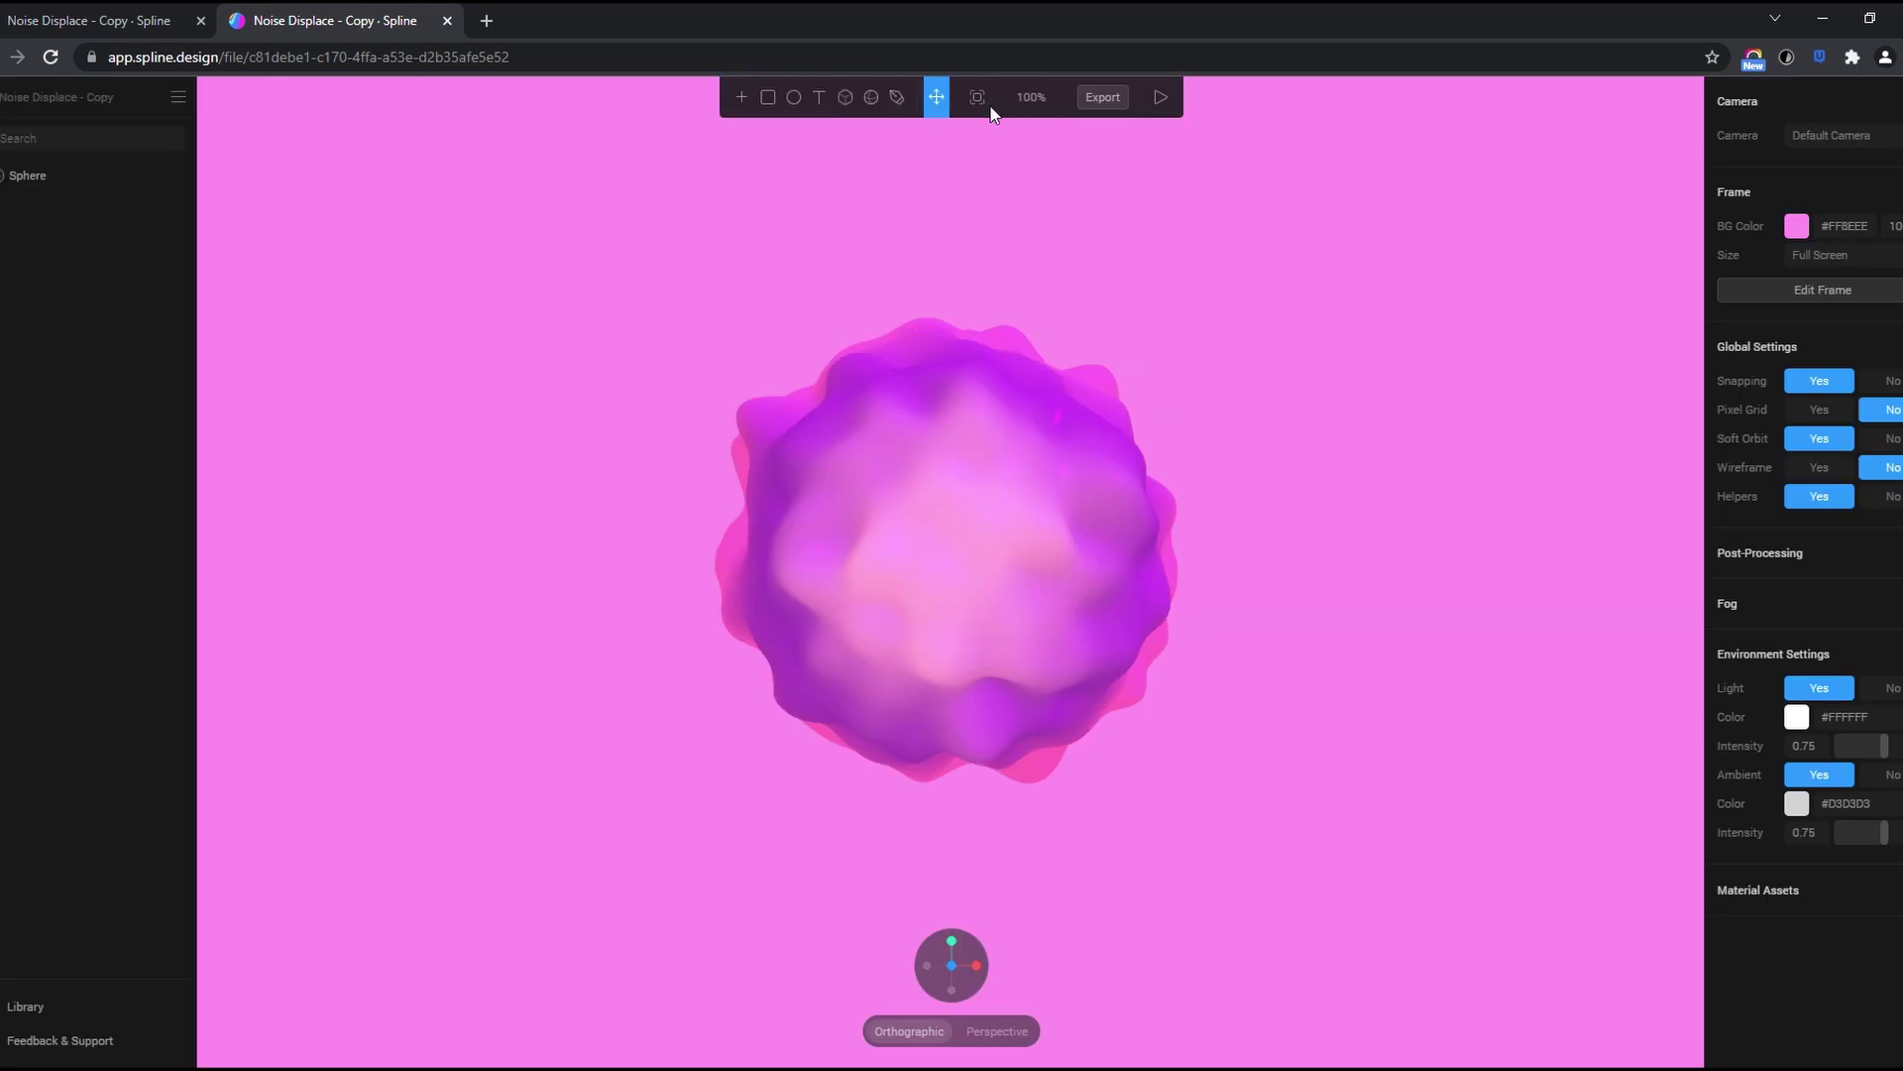
left_click(1055, 535)
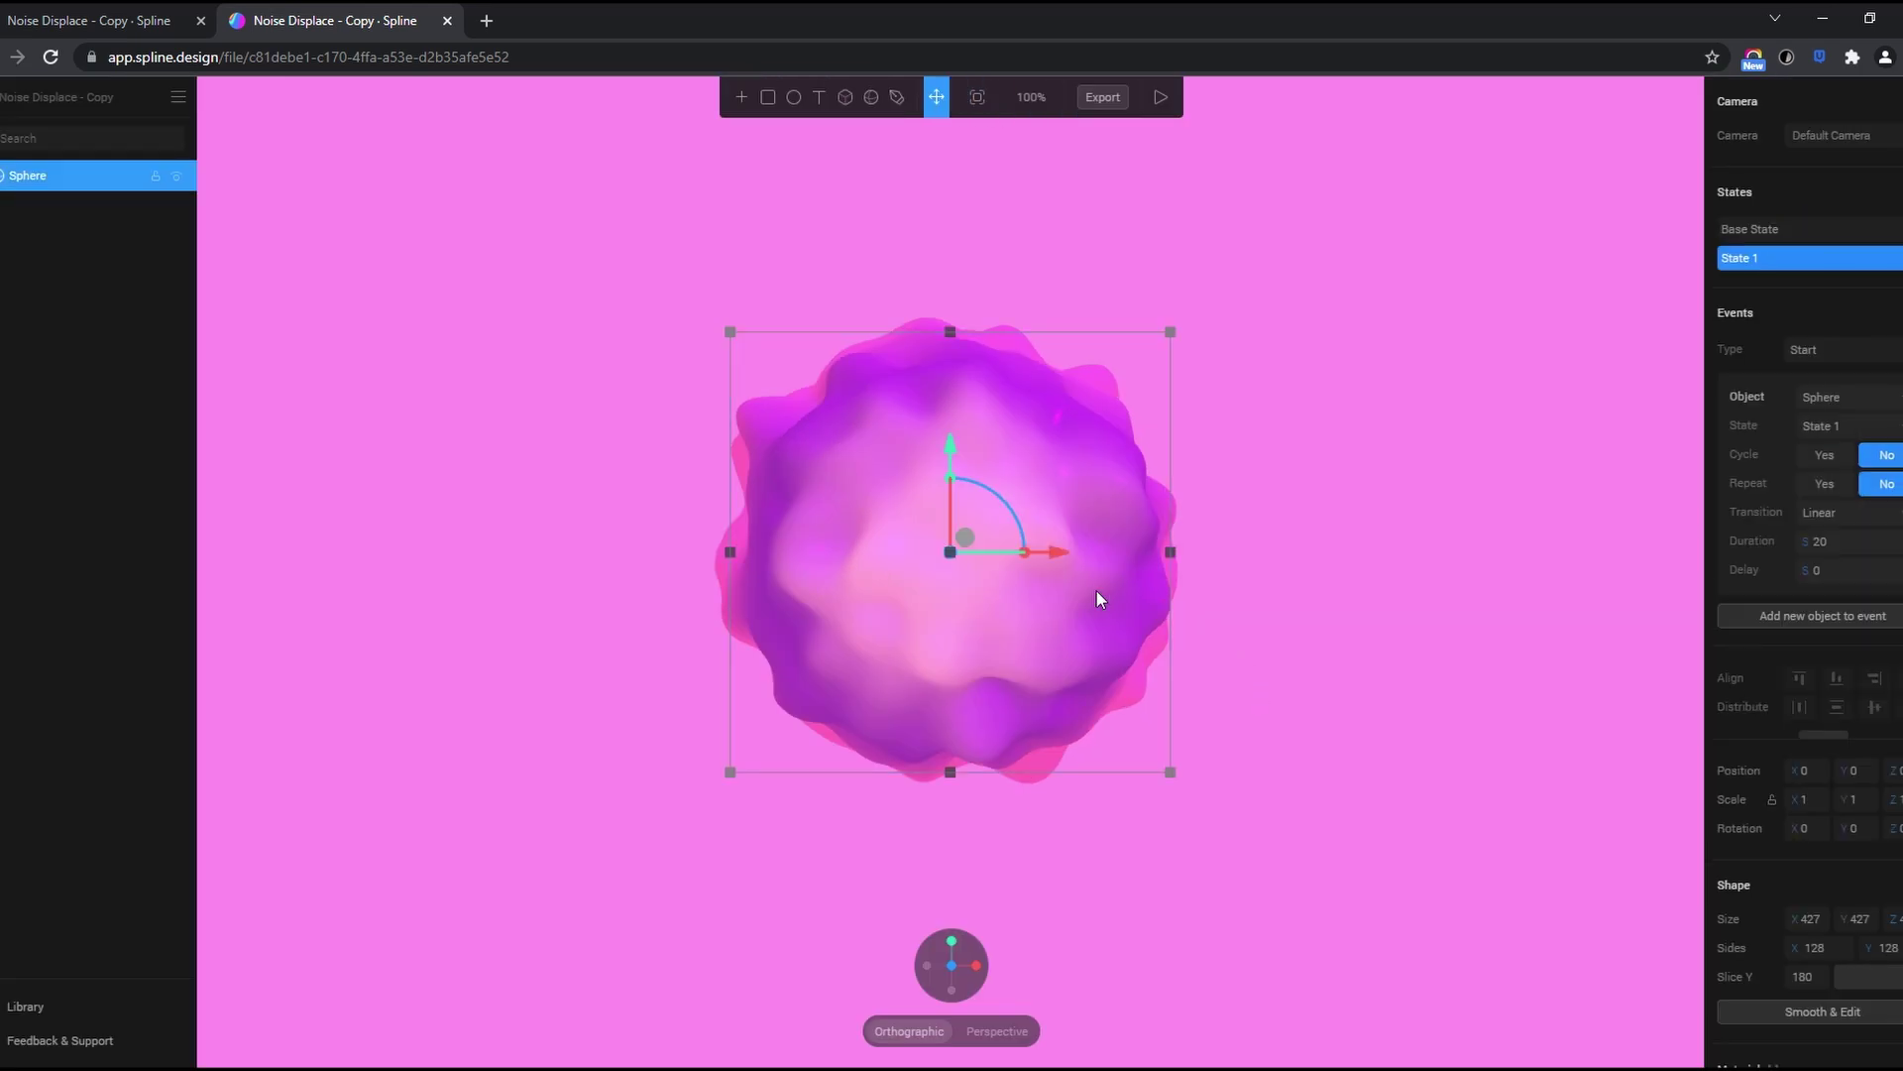
left_click(1775, 230)
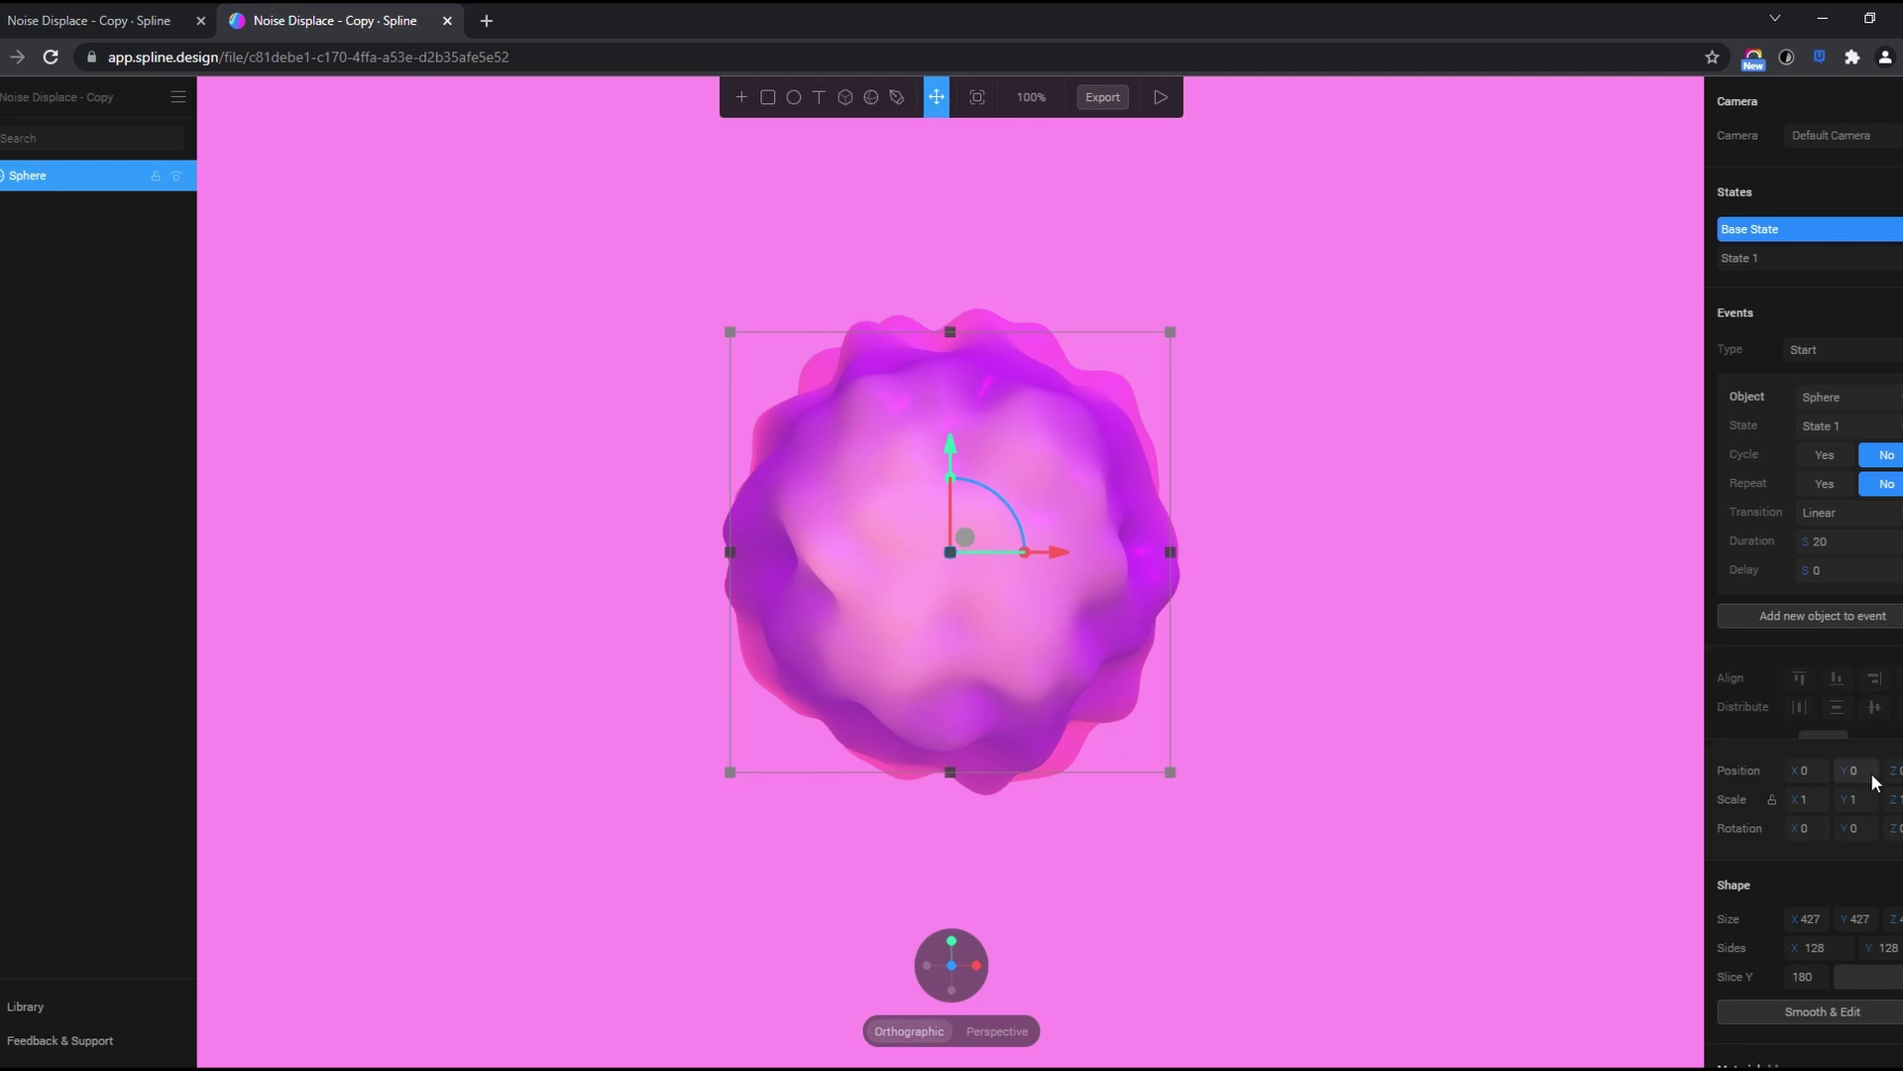
scroll(1869, 778, "down", 5)
left_click(1796, 717)
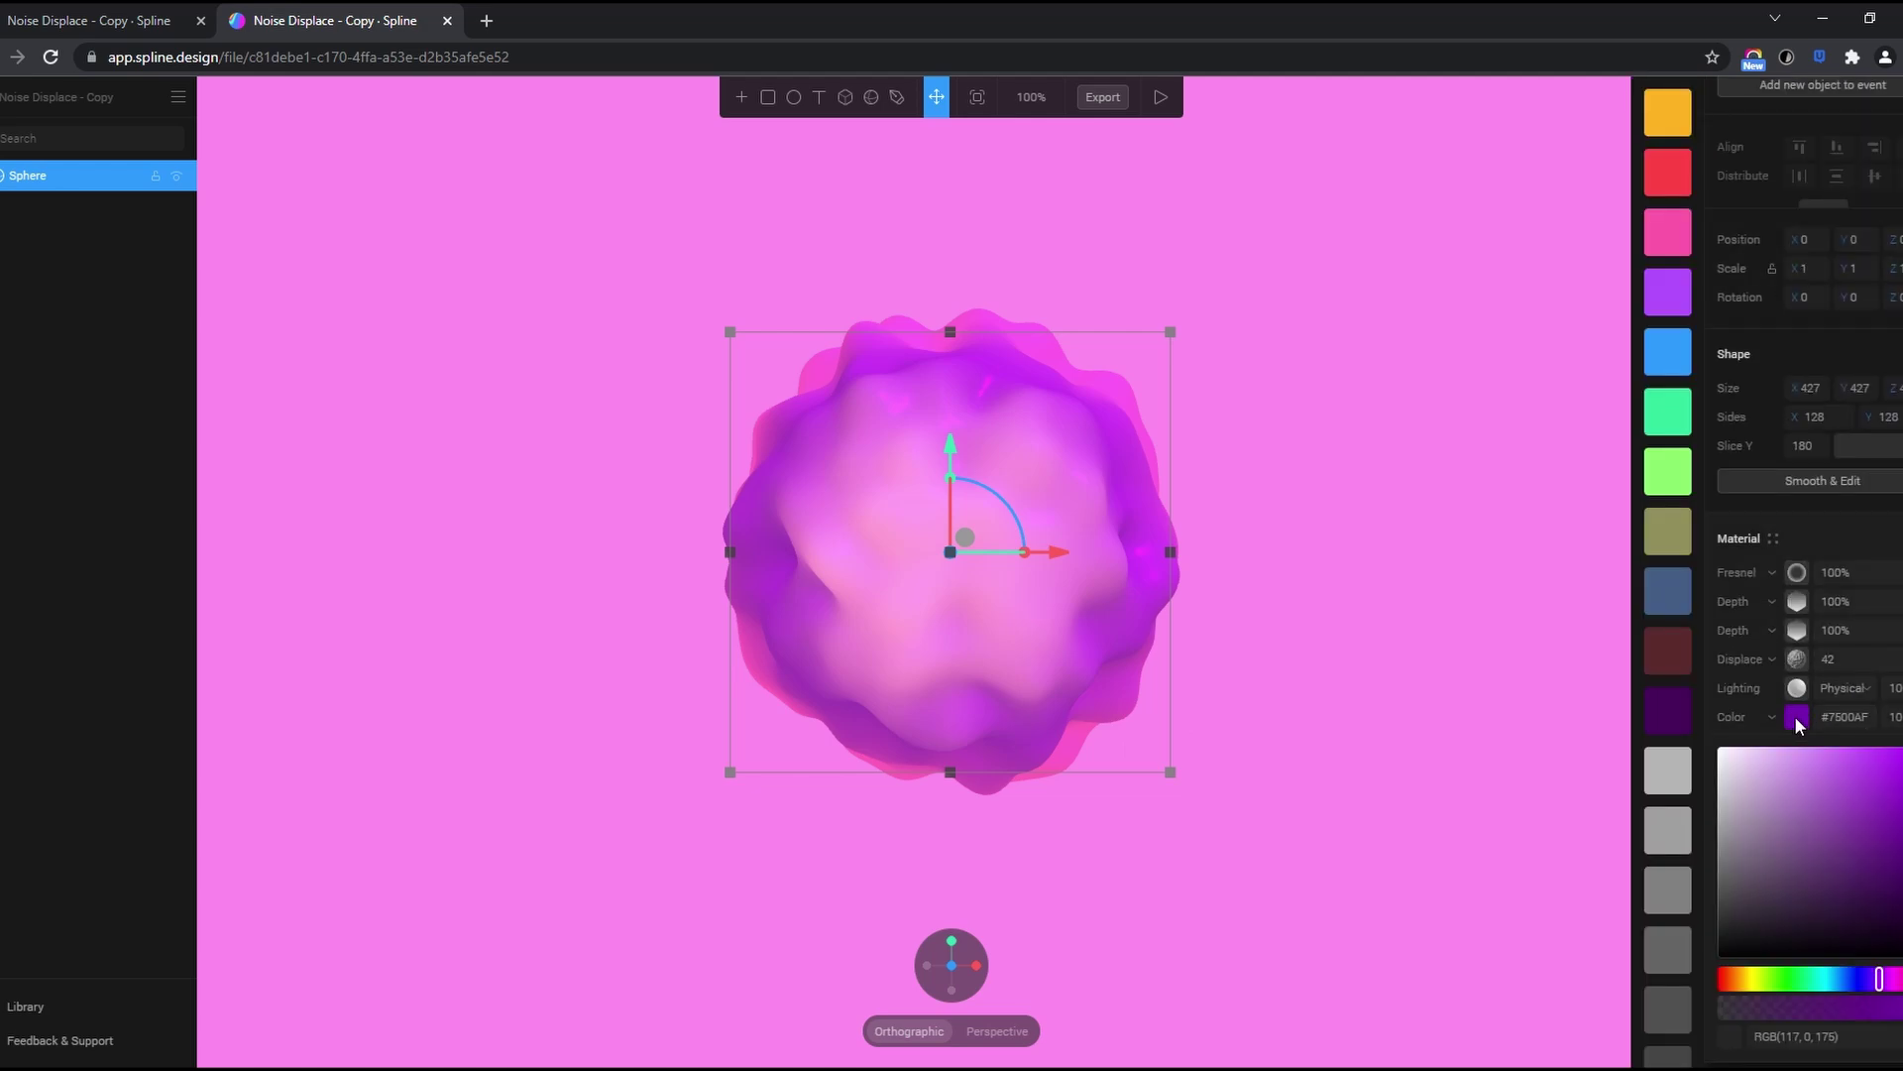
left_click_drag(1879, 980, 1874, 979)
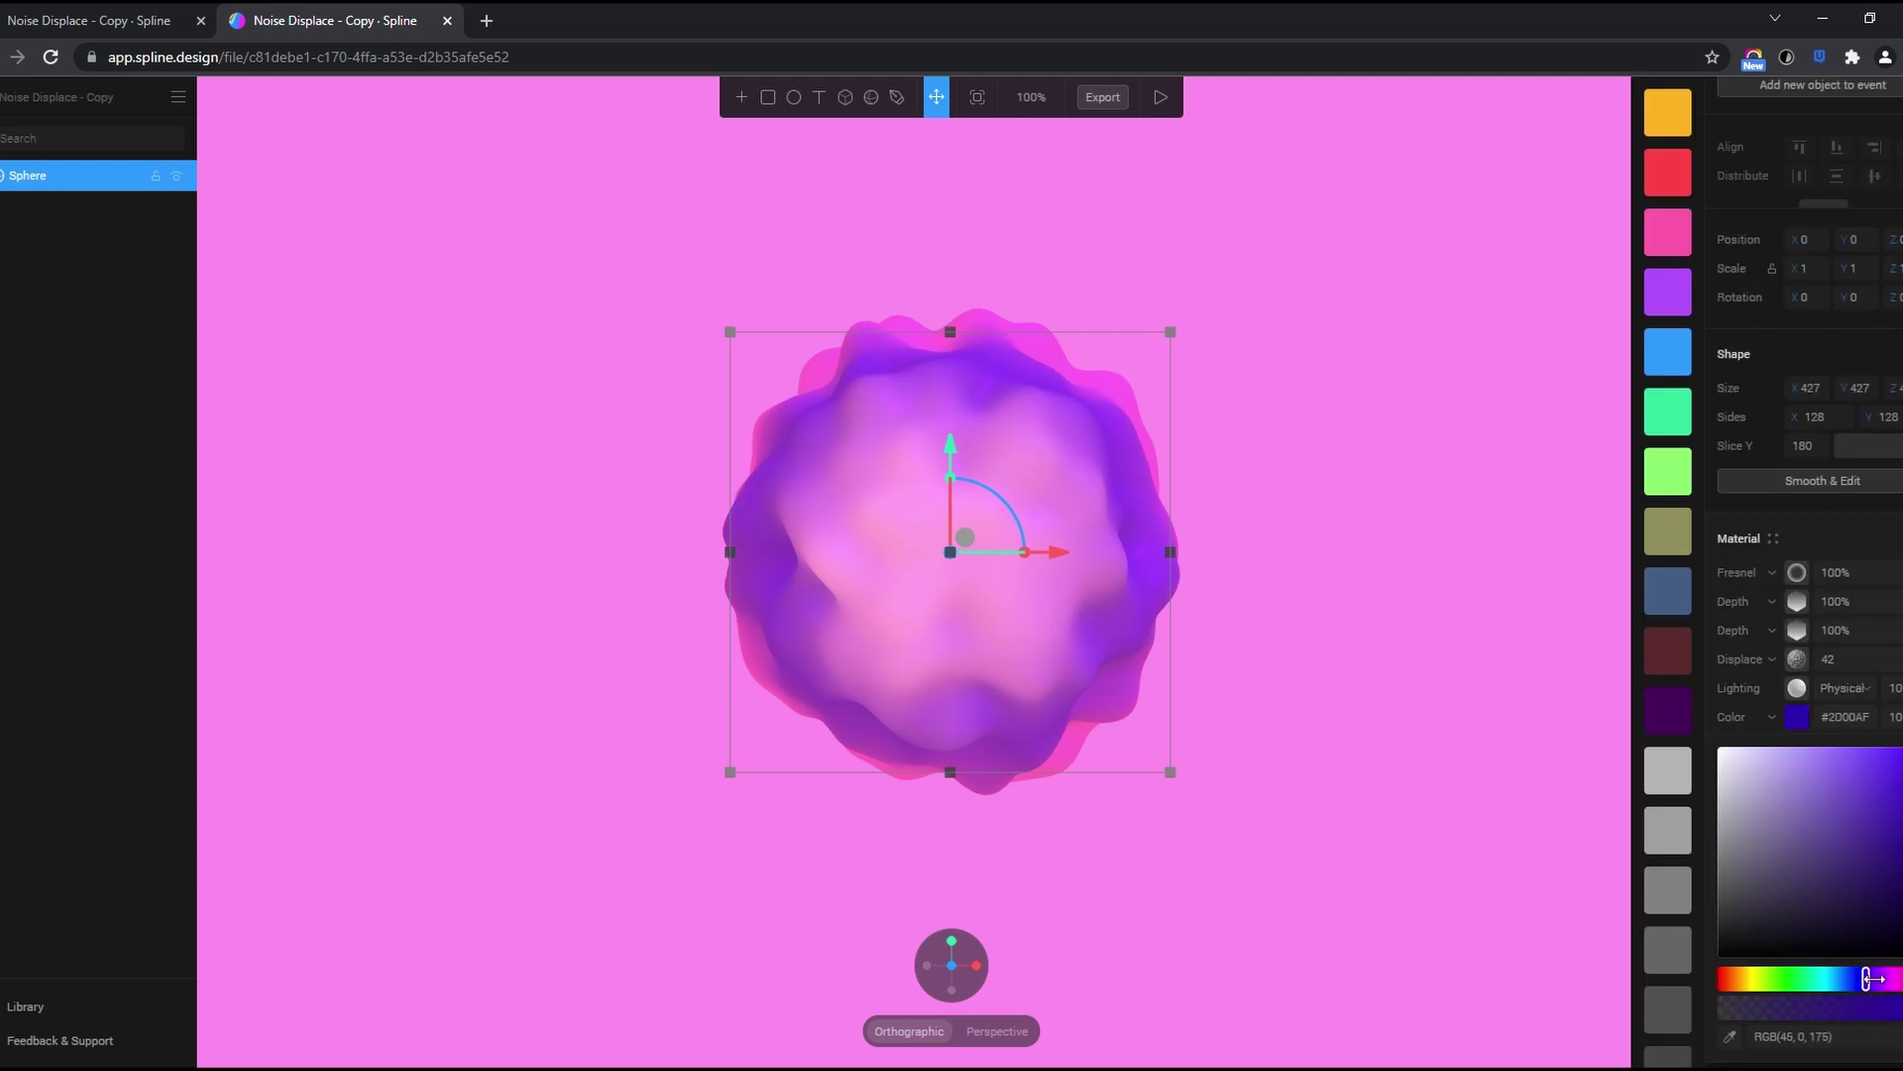
left_click(1796, 710)
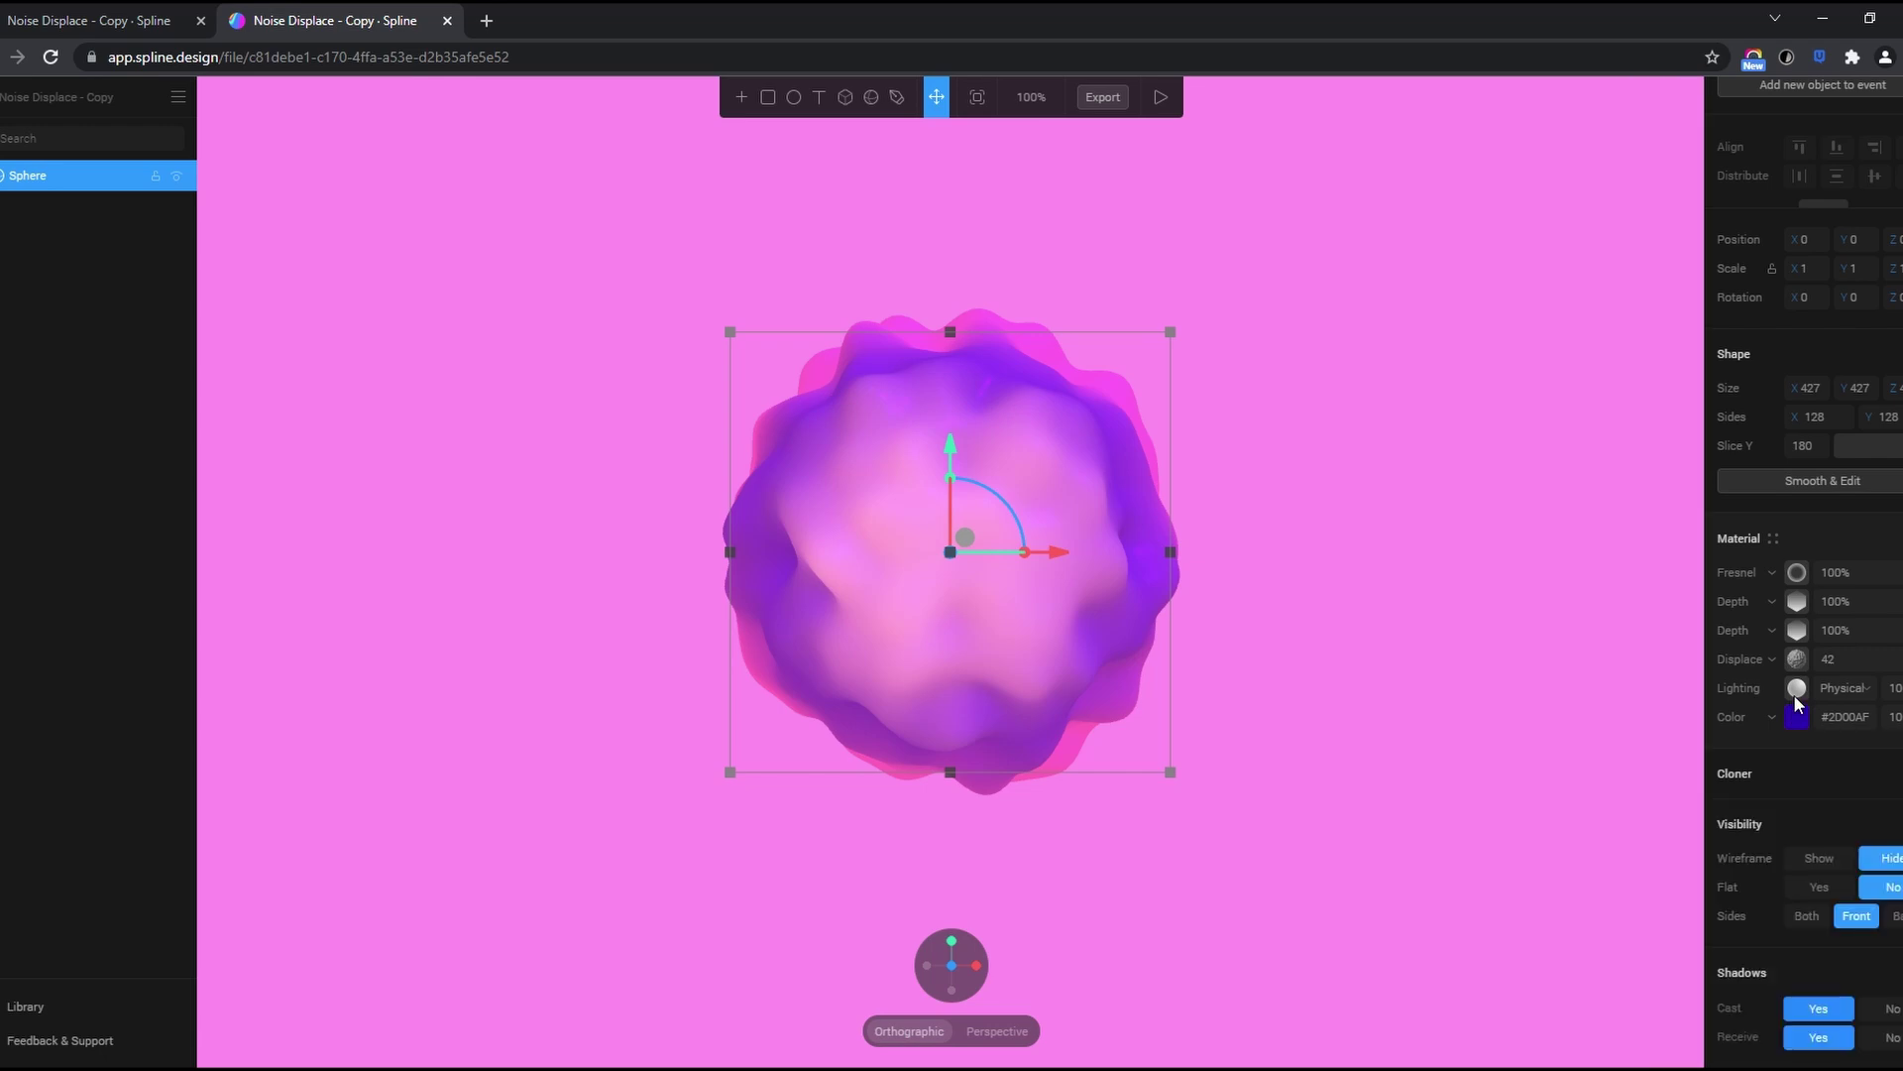
Change the second Depth layer's colour from magenta to purple #8C5CFF
left_click(1795, 640)
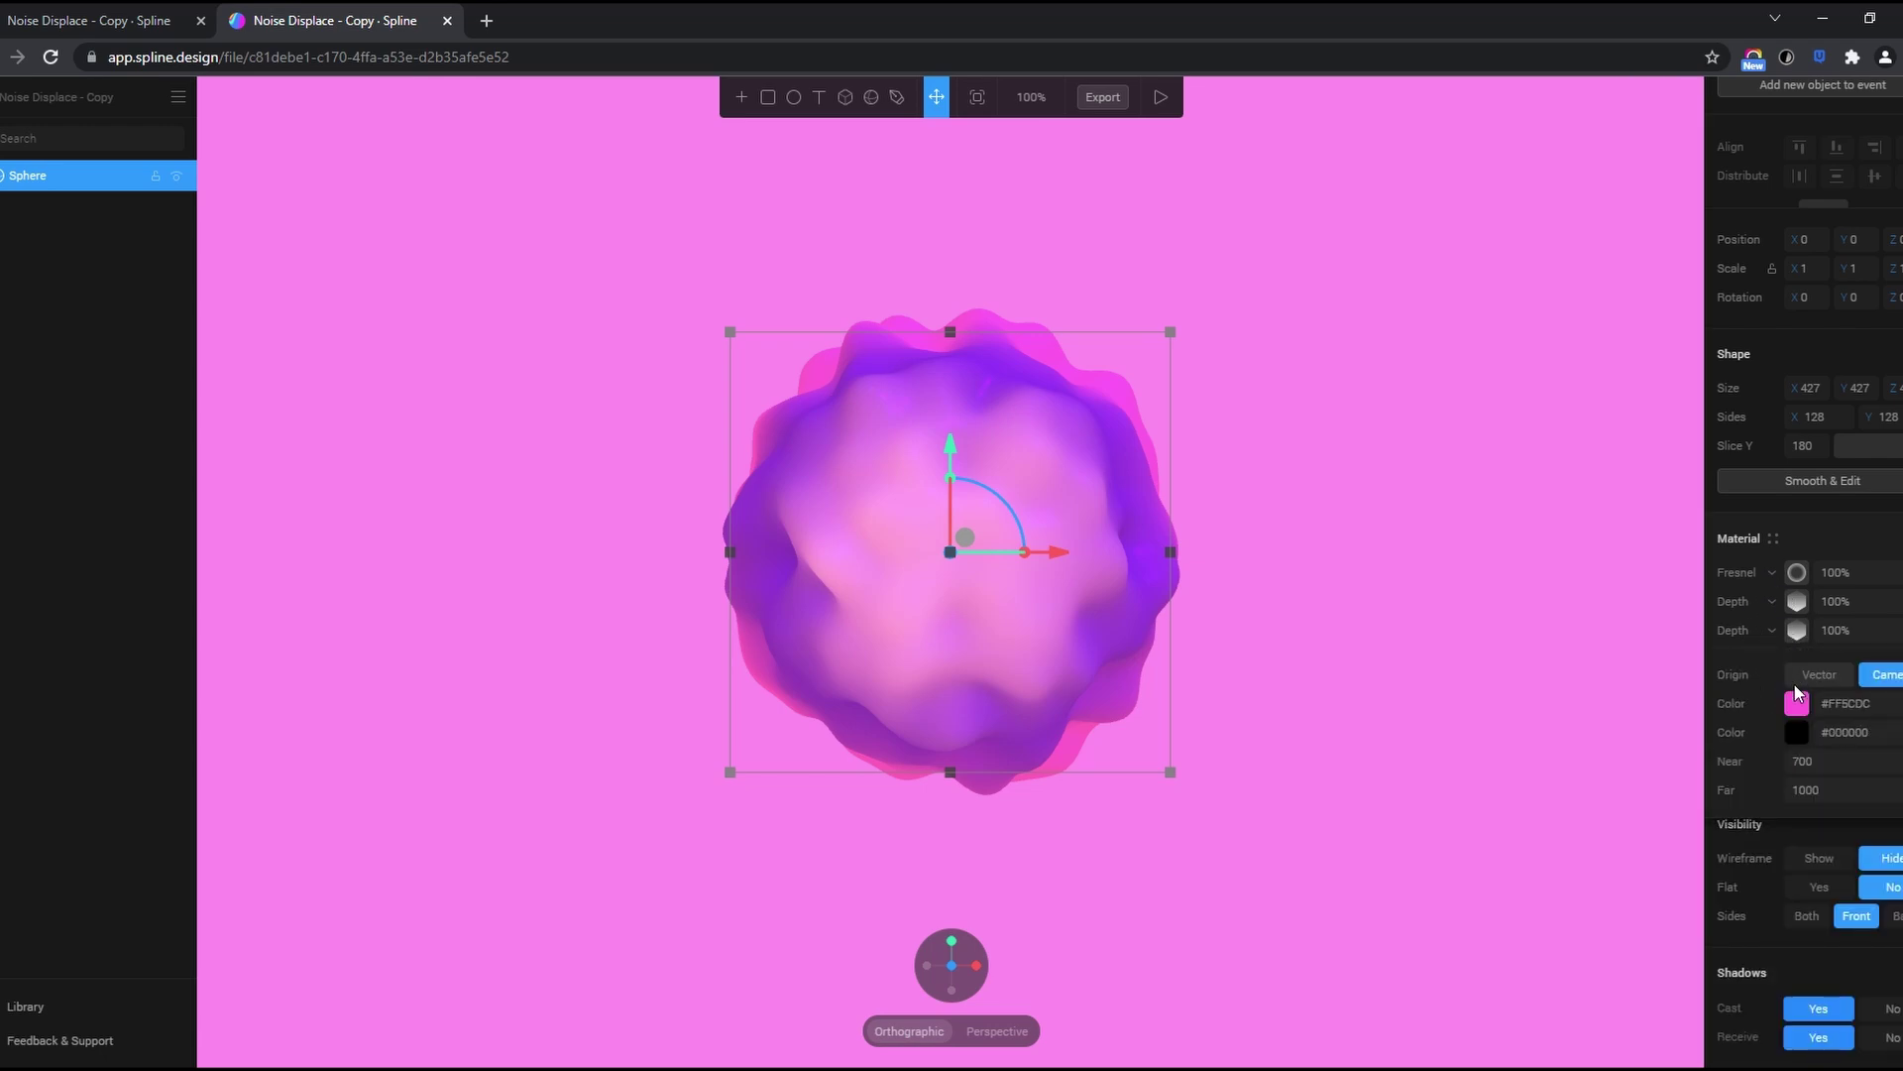
left_click(1797, 704)
left_click_drag(1879, 968, 1870, 968)
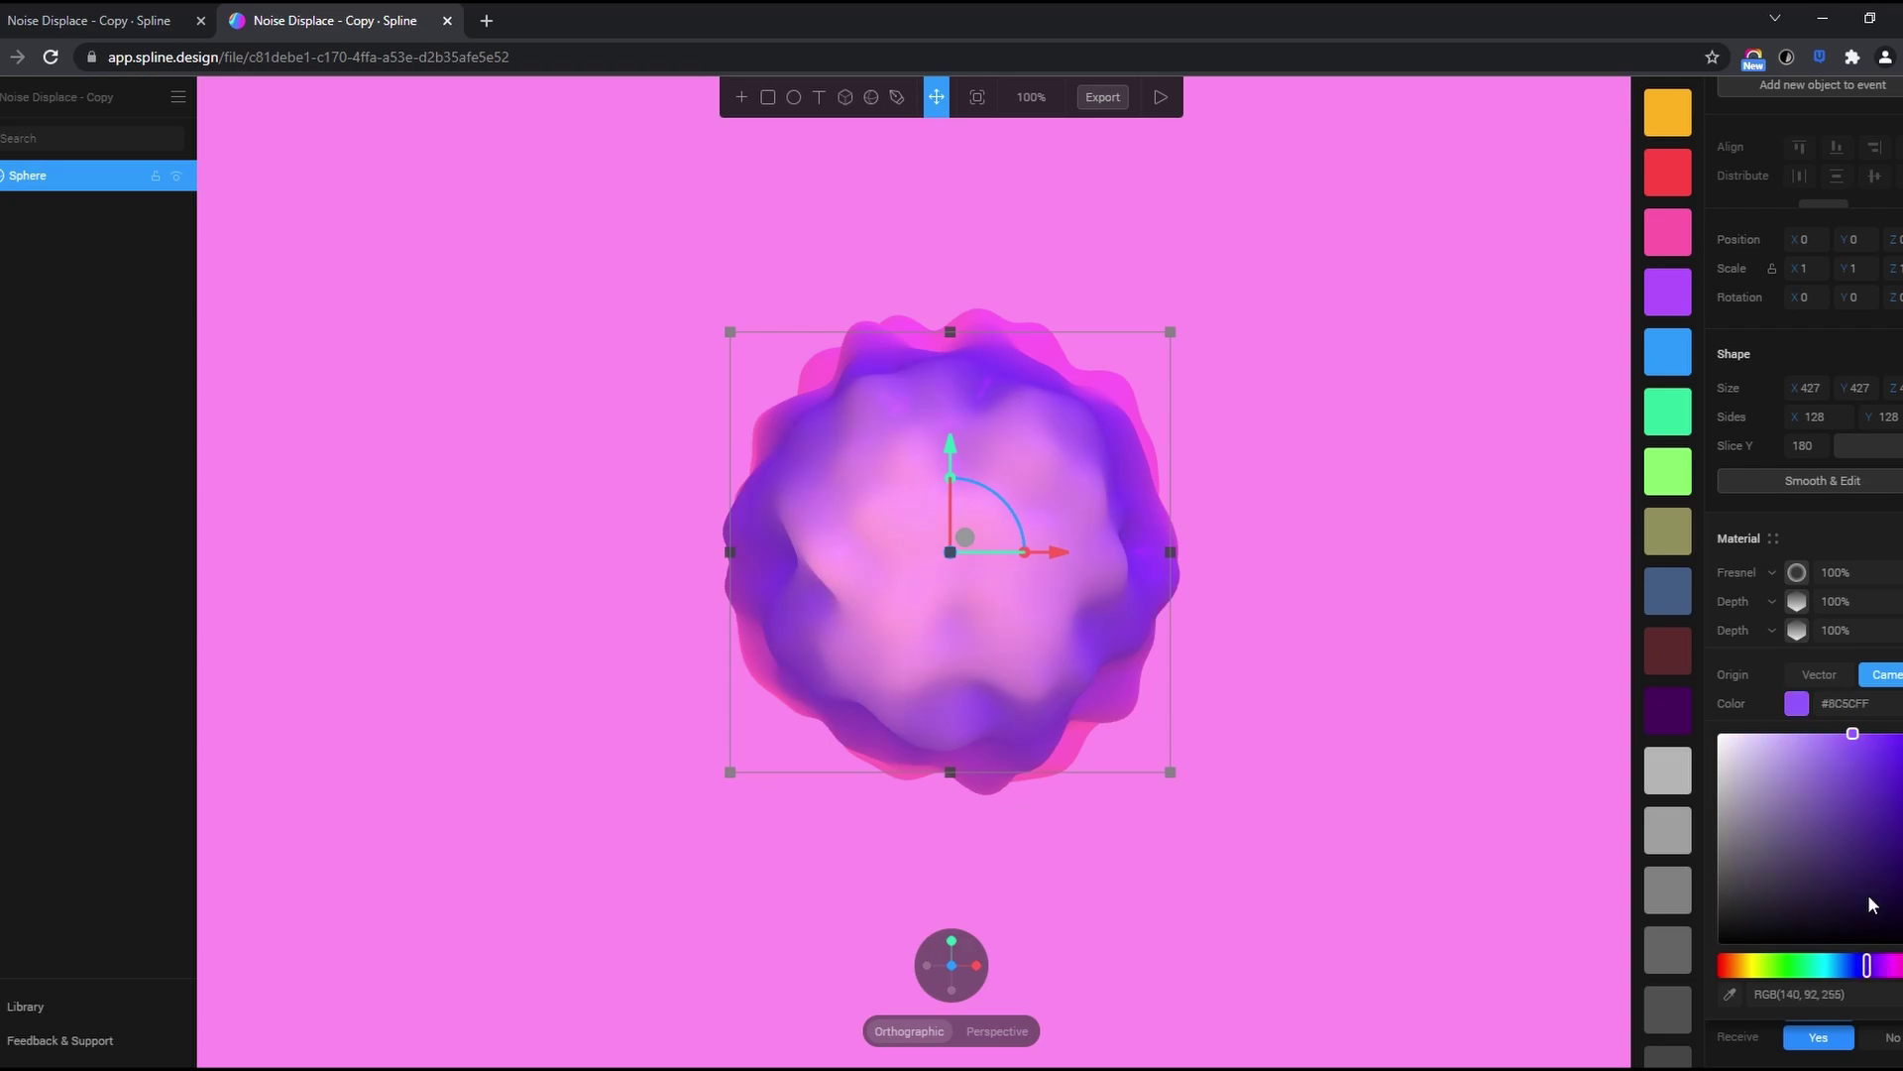
scroll(1794, 482, "up", 5)
left_click(1798, 262)
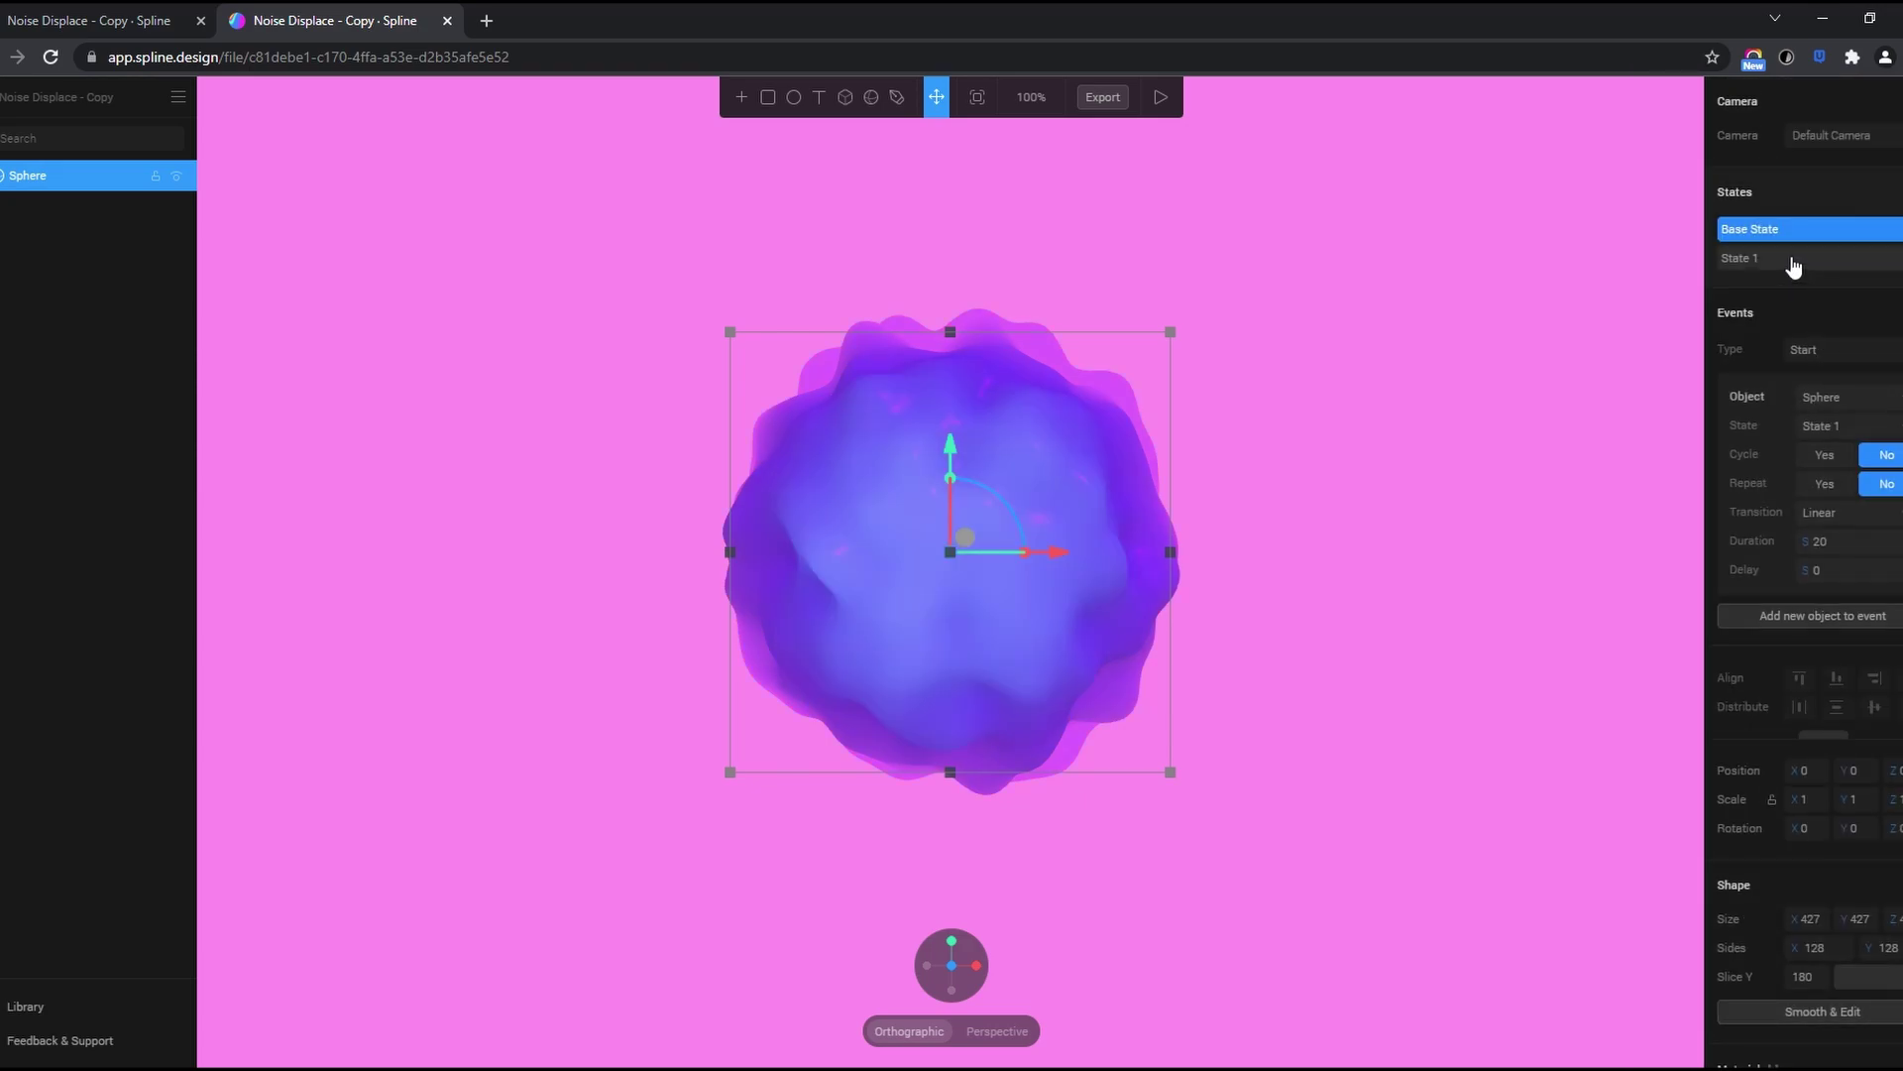
Compare the sphere's State 1 with its Base State, then deselect the sphere
left_click(1797, 260)
left_click(1800, 236)
left_click(1775, 258)
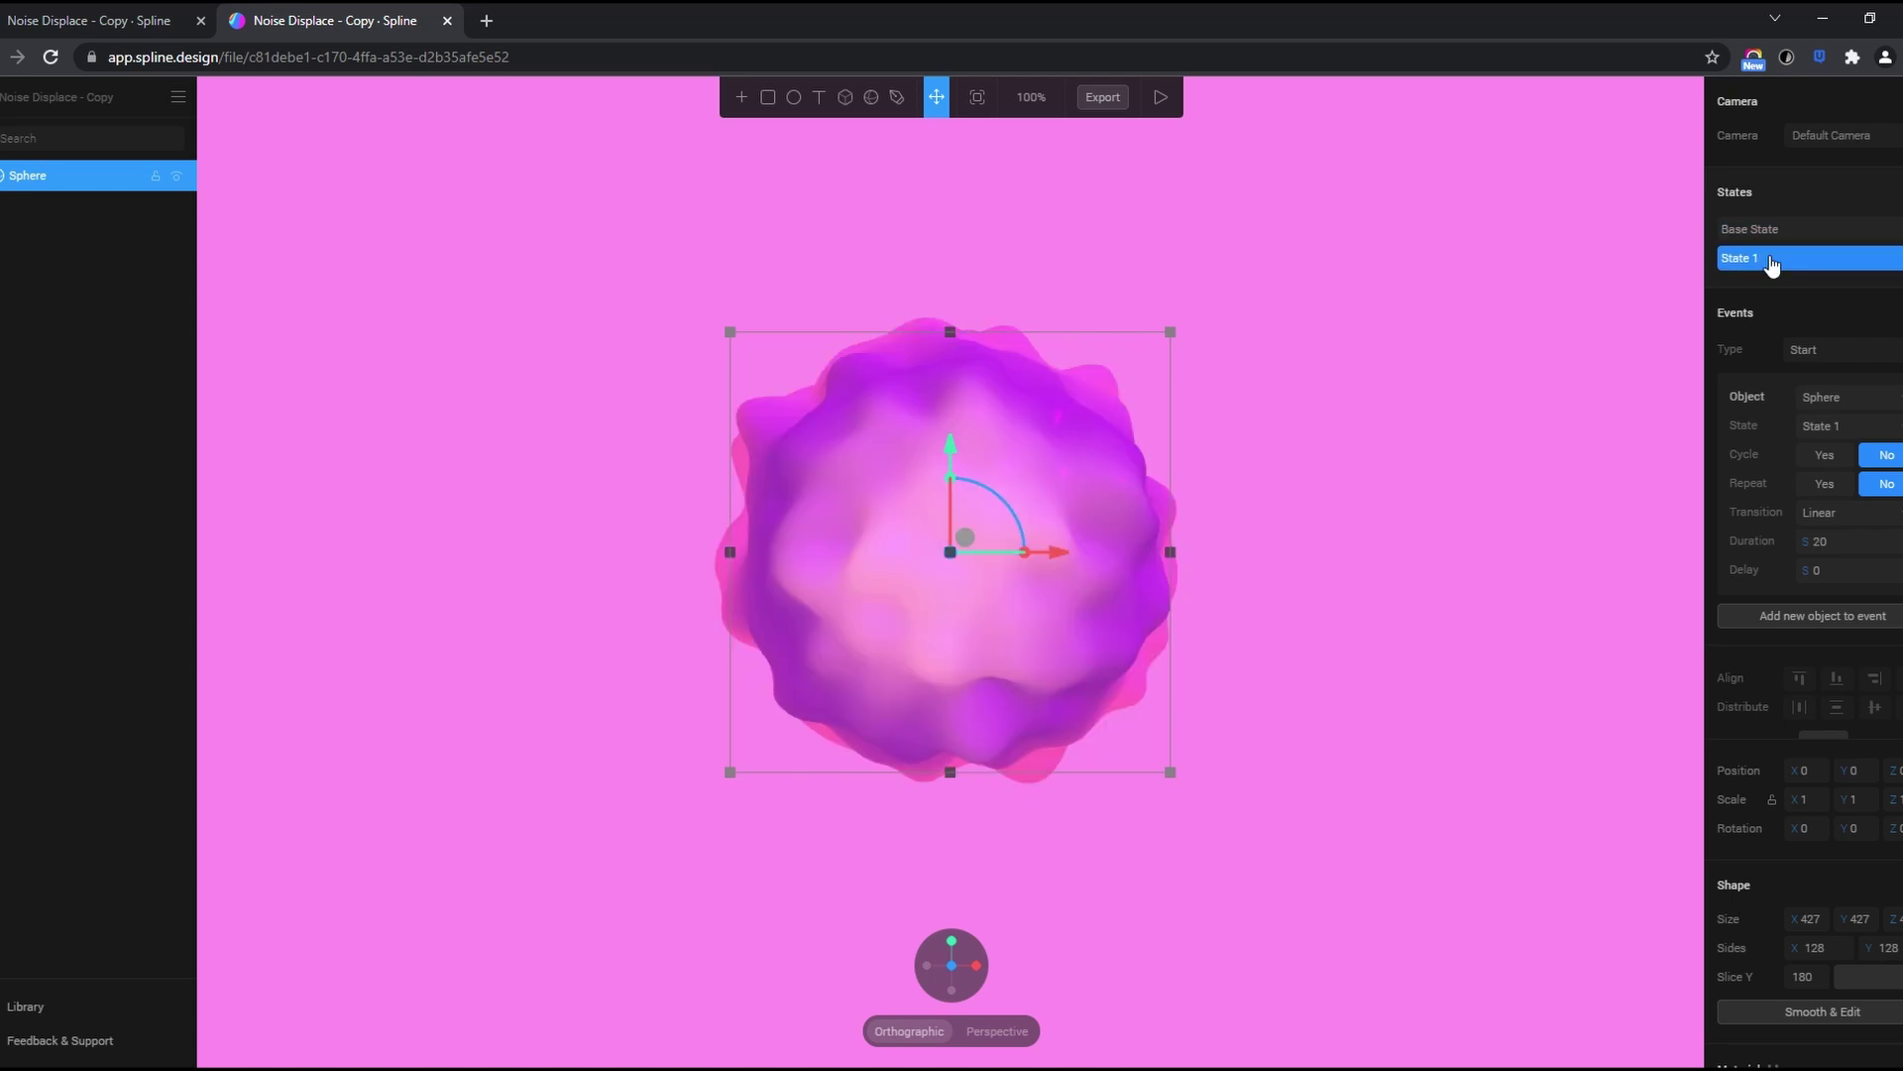
scroll(1816, 606, "down", 1)
left_click(1350, 791)
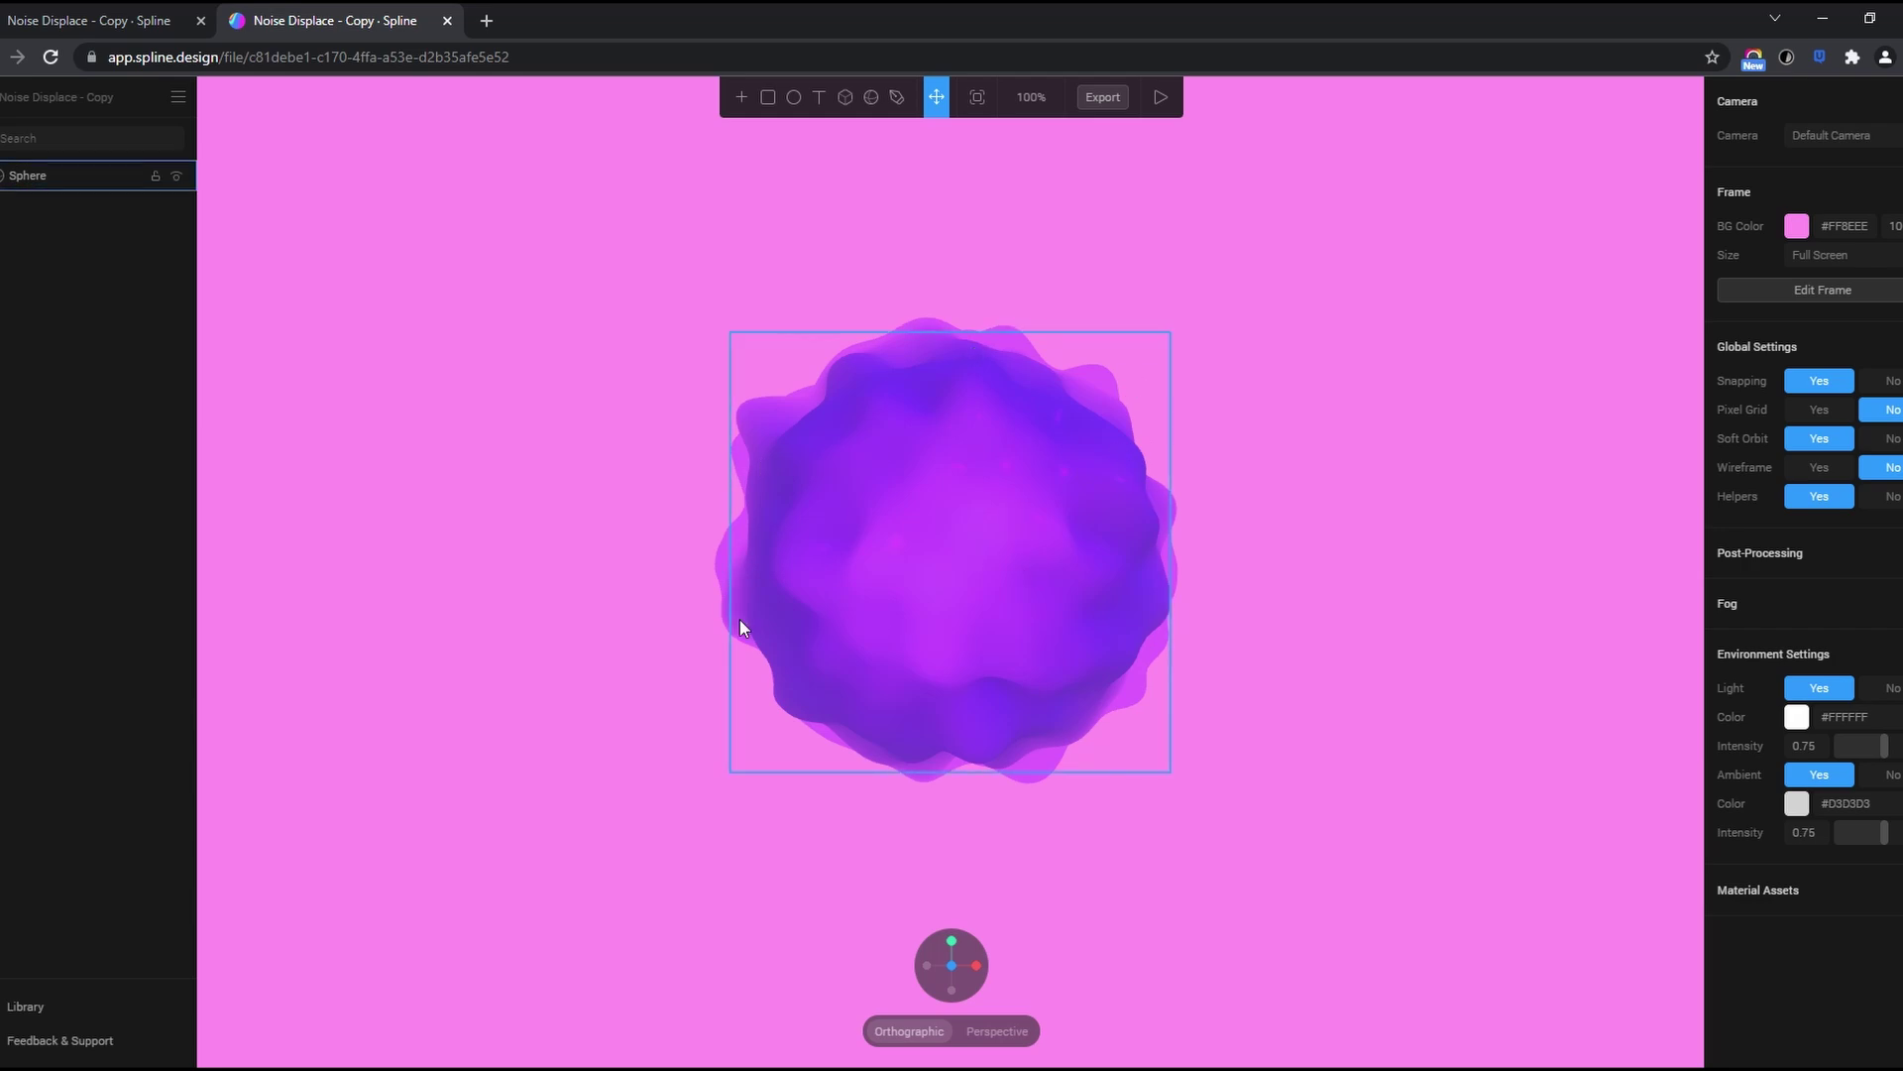
Draw a grey rectangle over the lower left of the sphere with the Rectangle tool
left_click(995, 473)
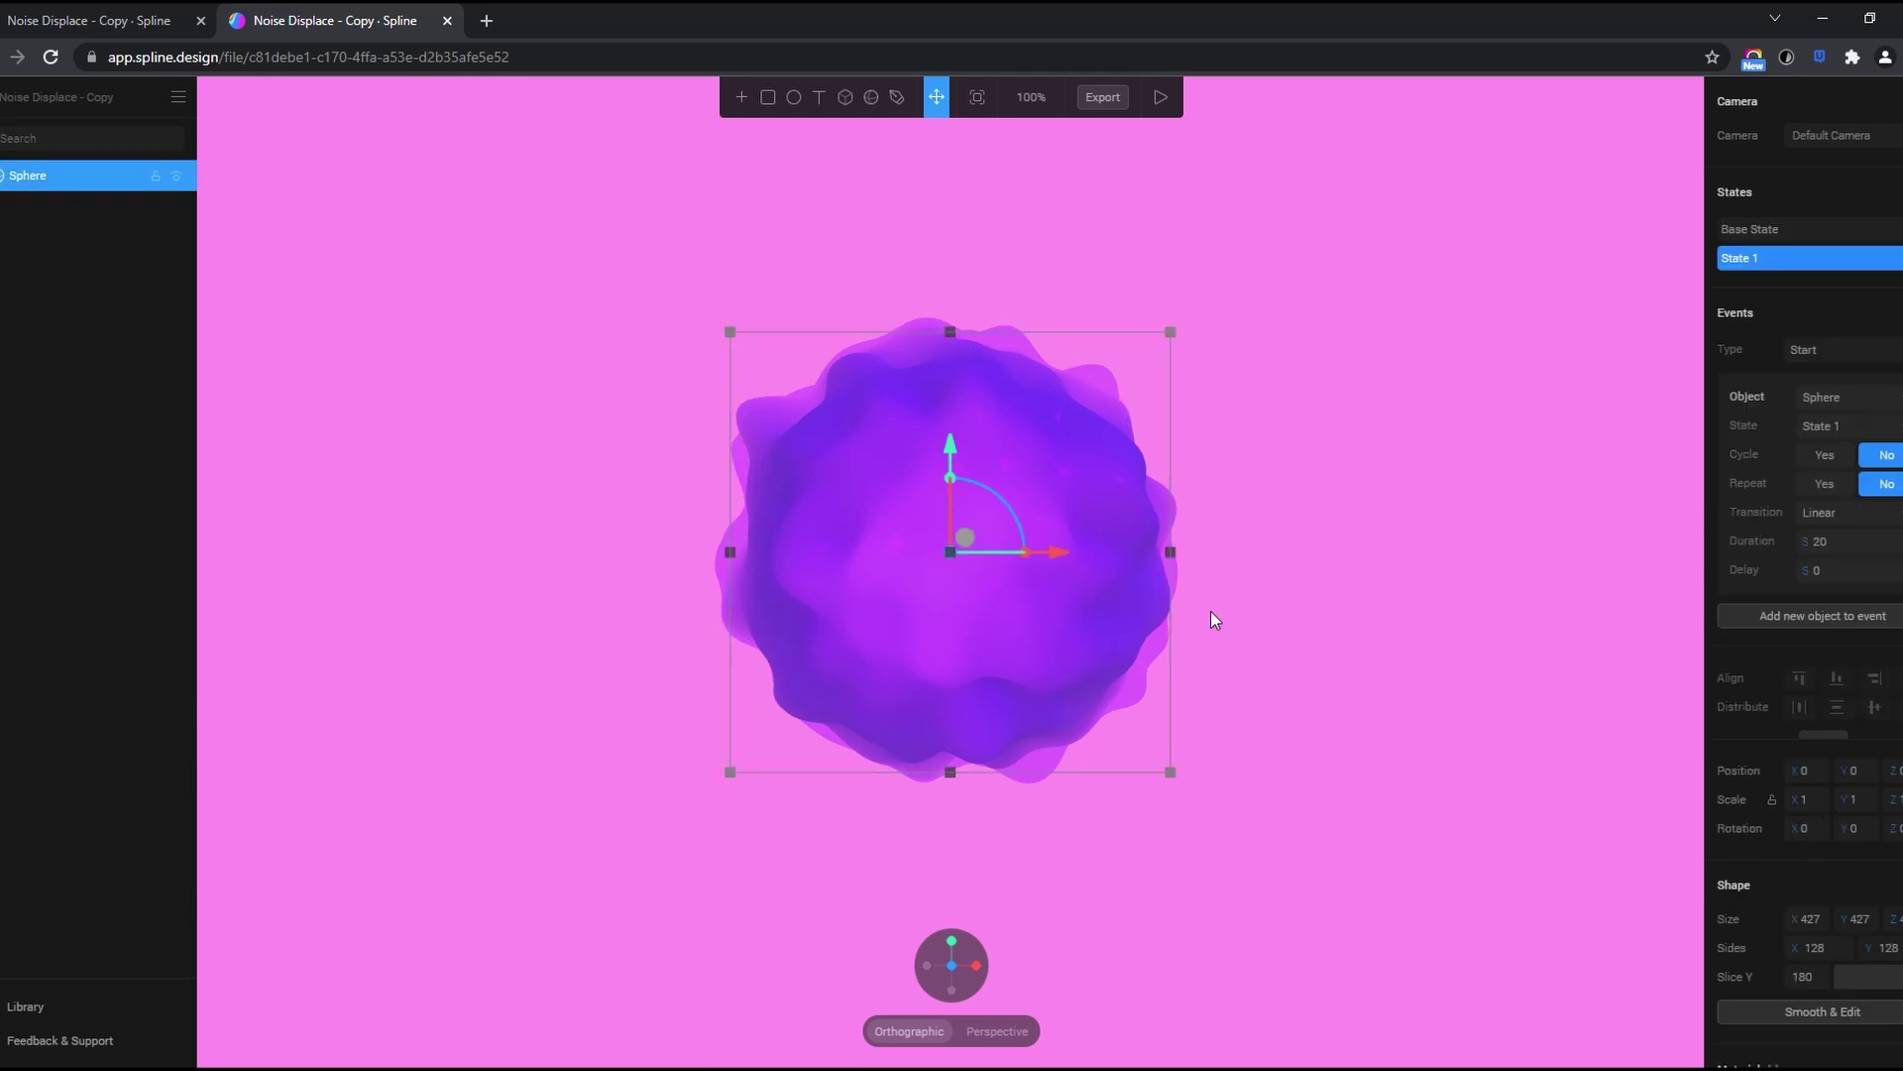
left_click(1210, 611)
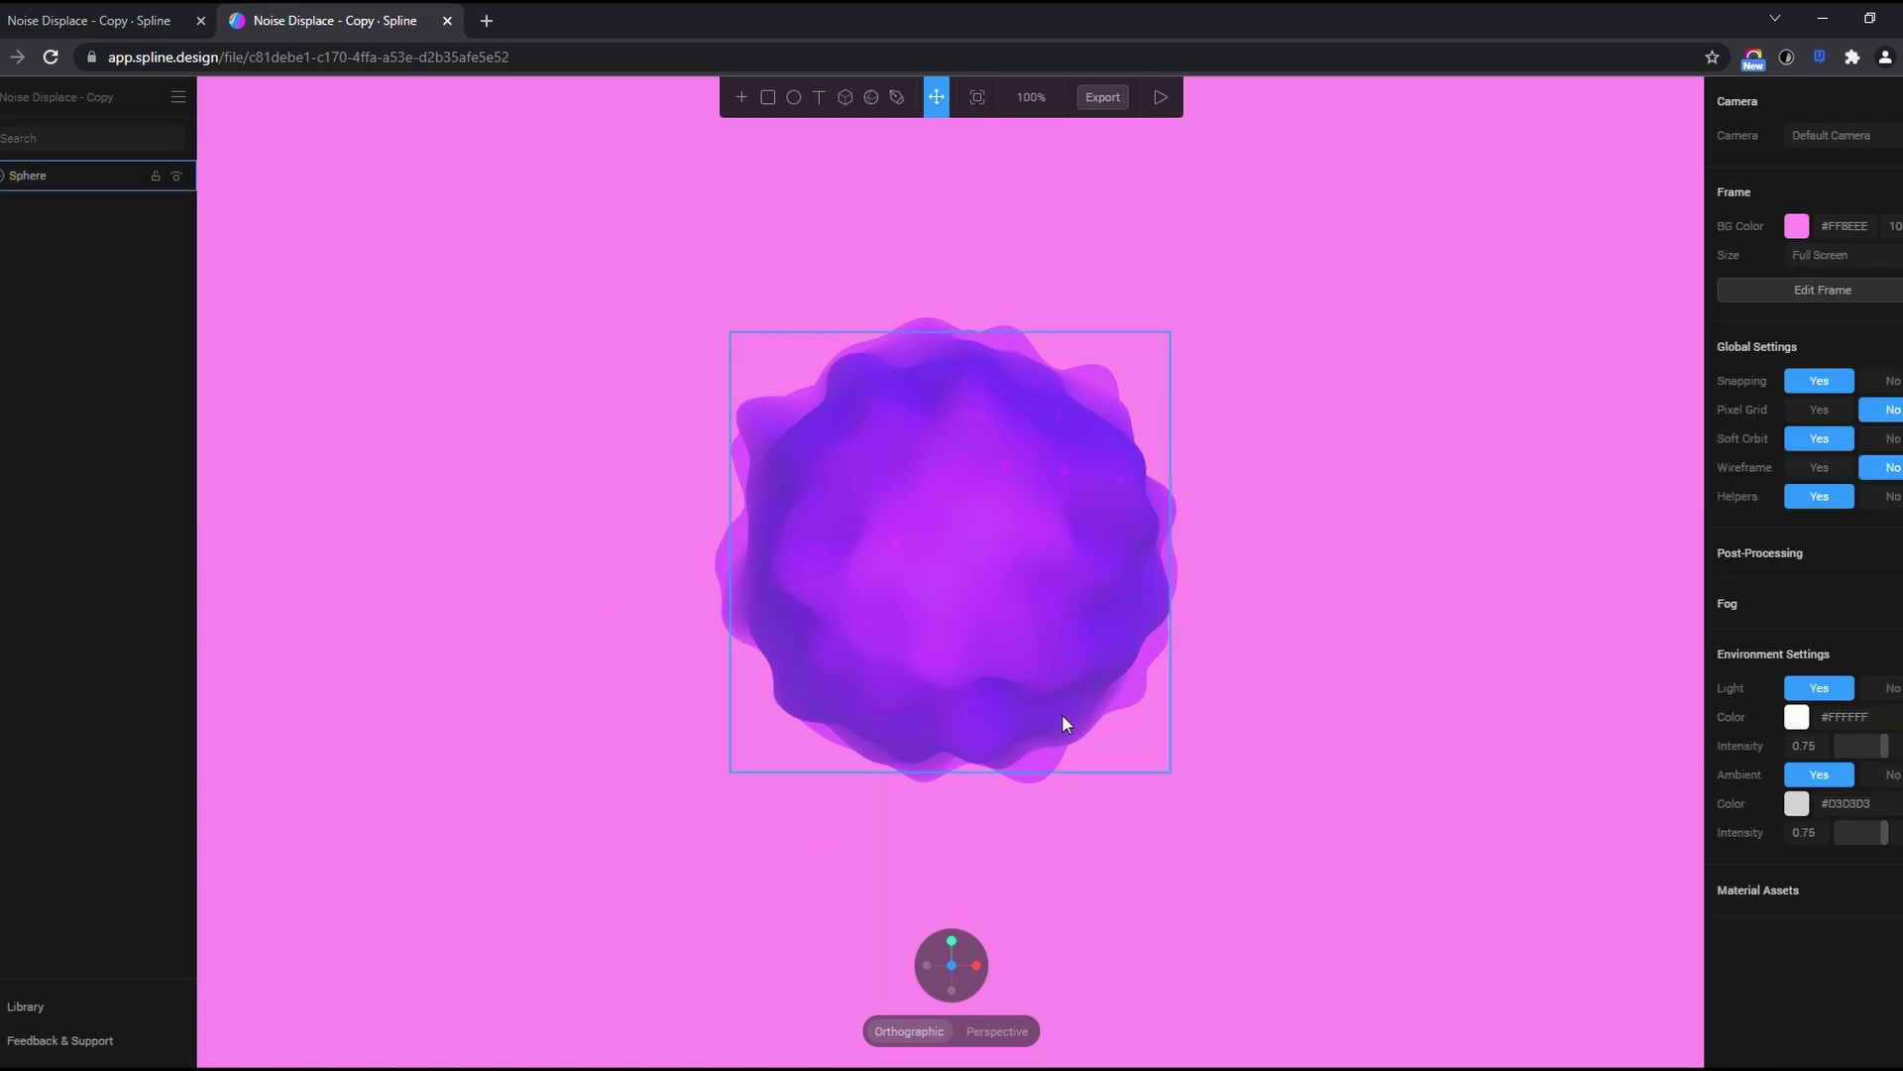
left_click(745, 93)
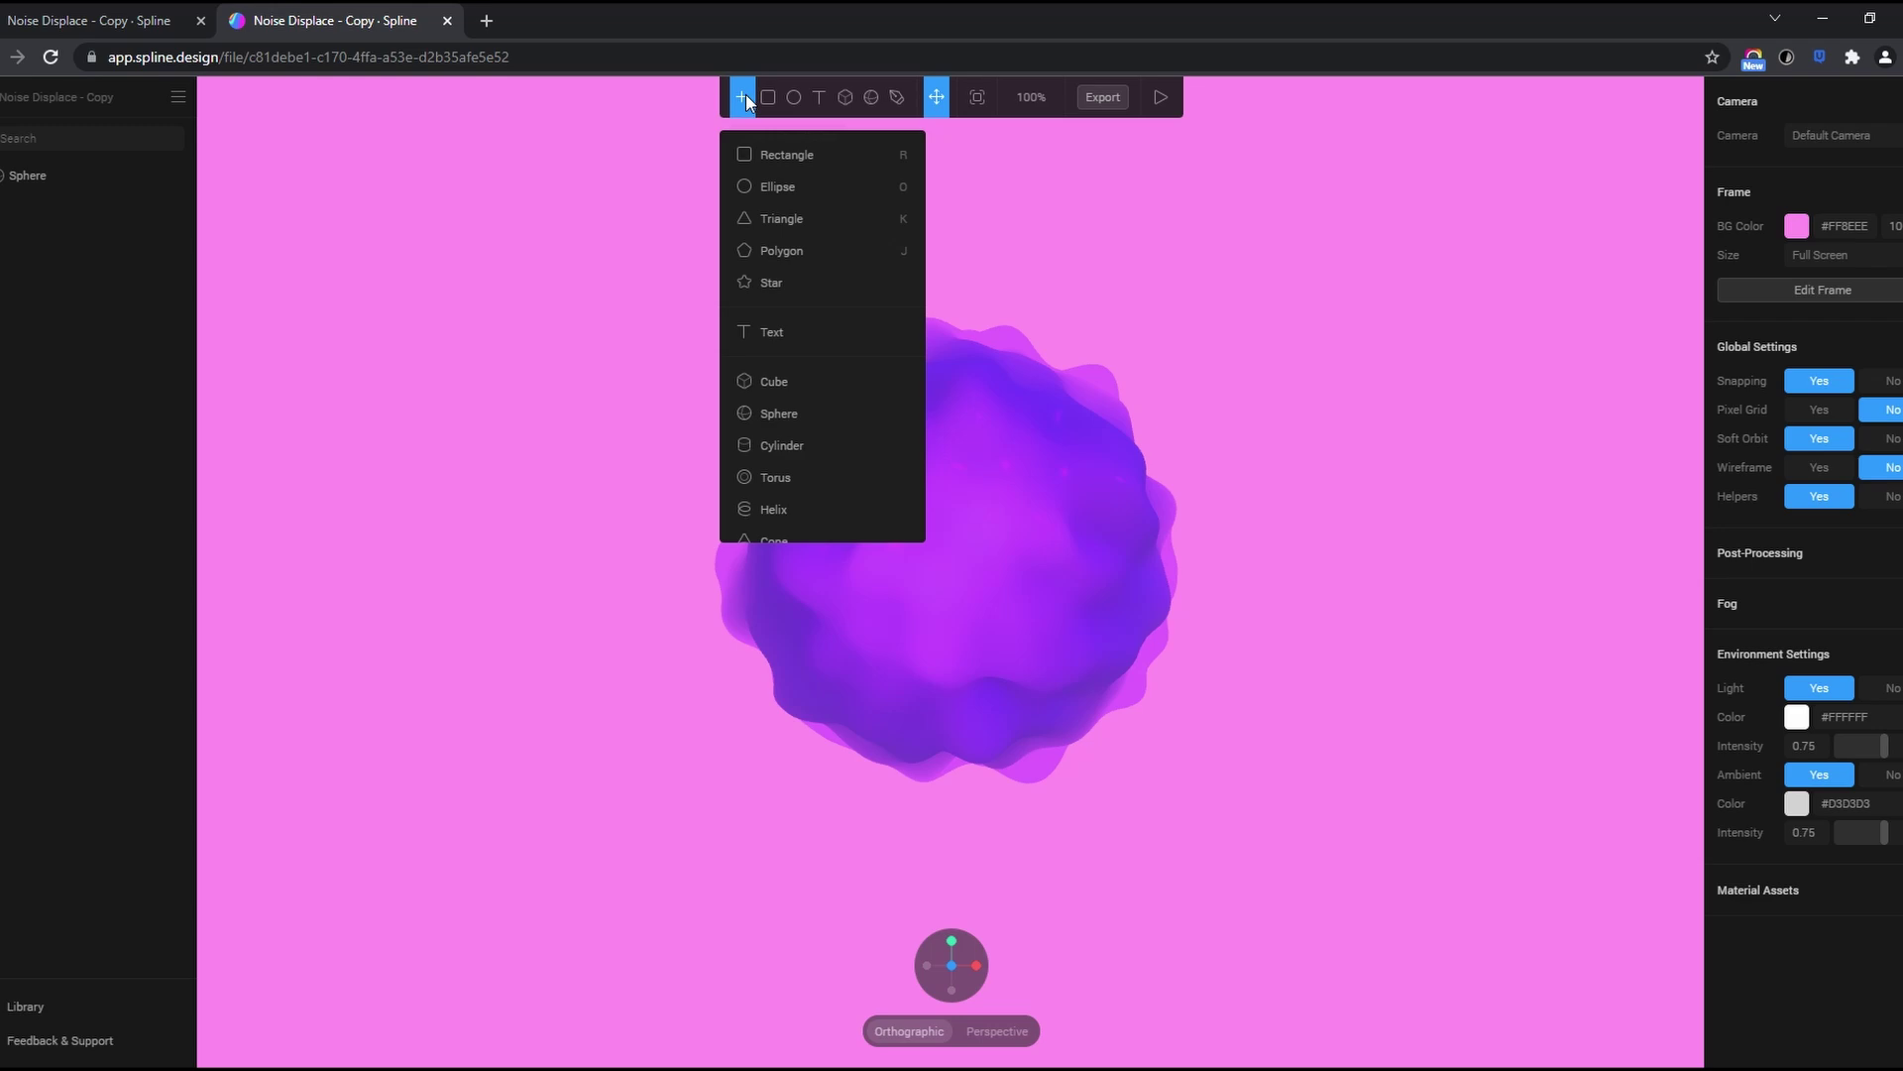
scroll(831, 454, "down", 2)
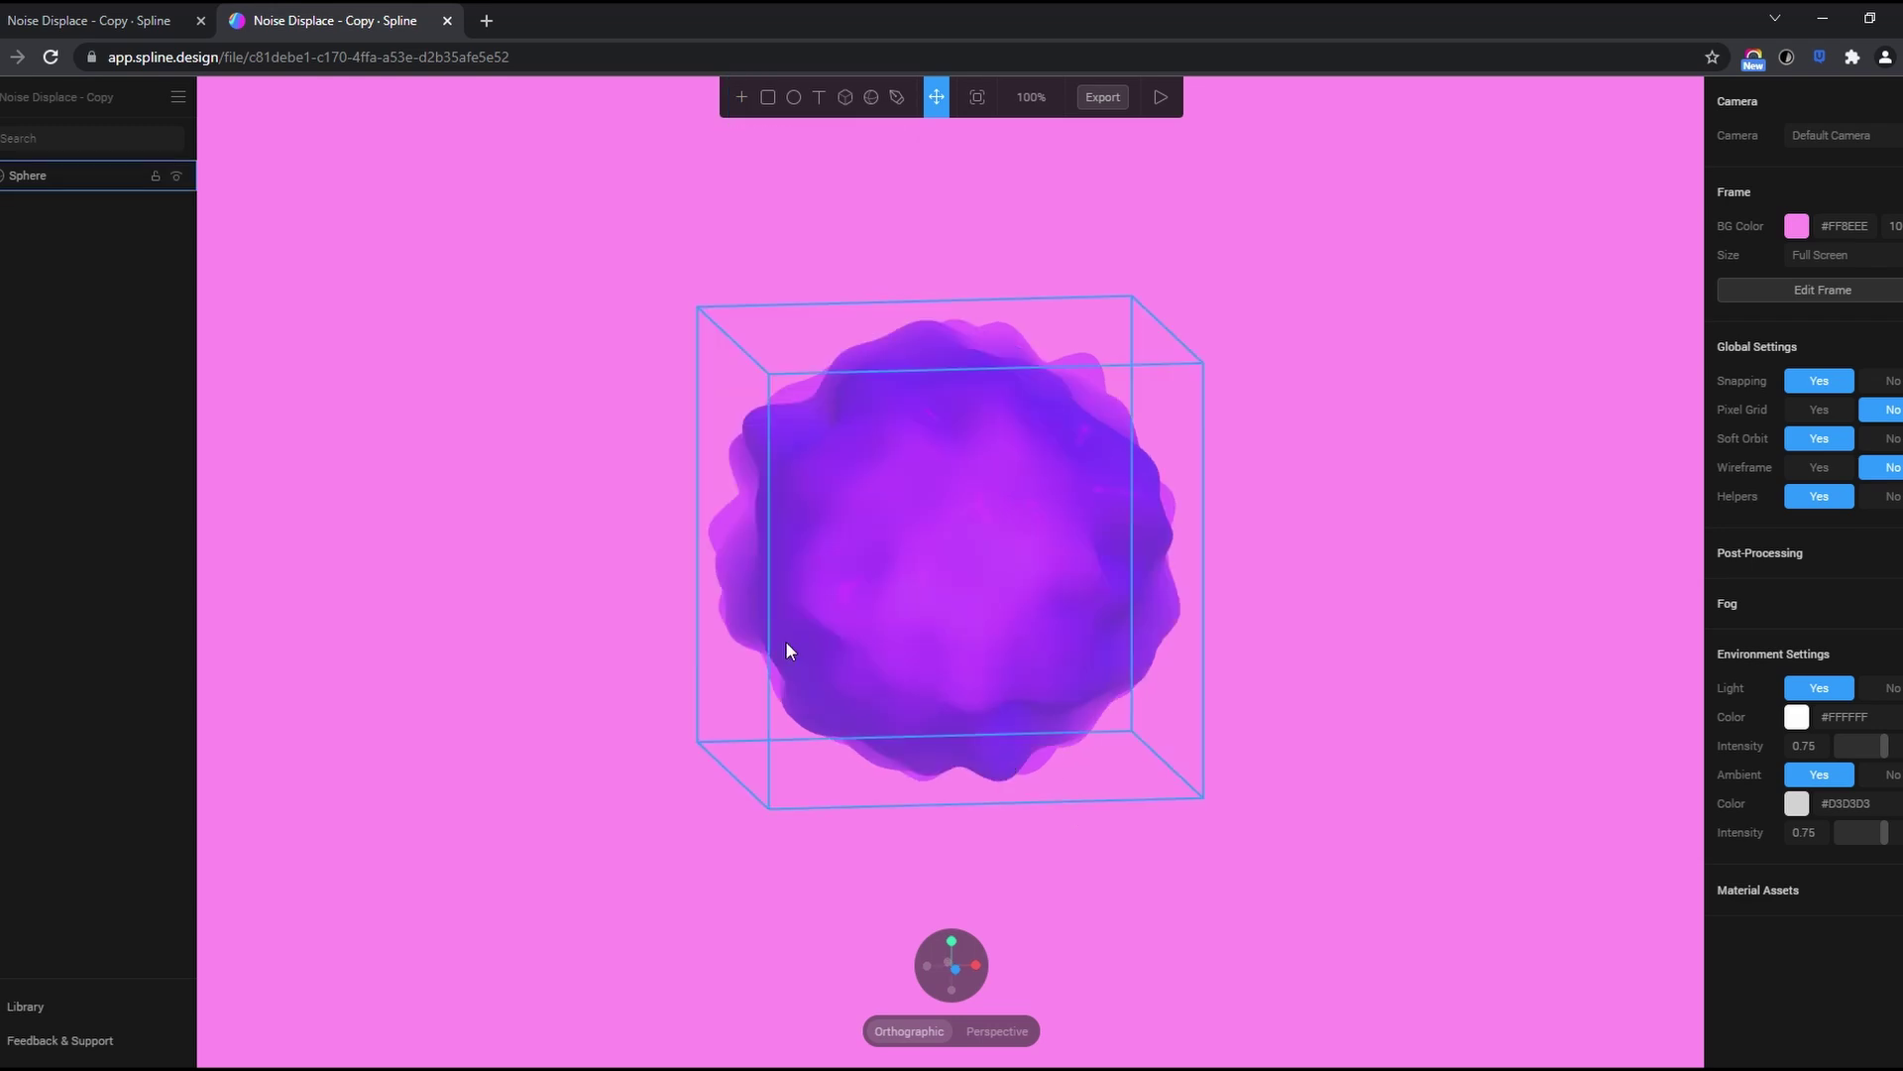
key("r")
left_click(742, 96)
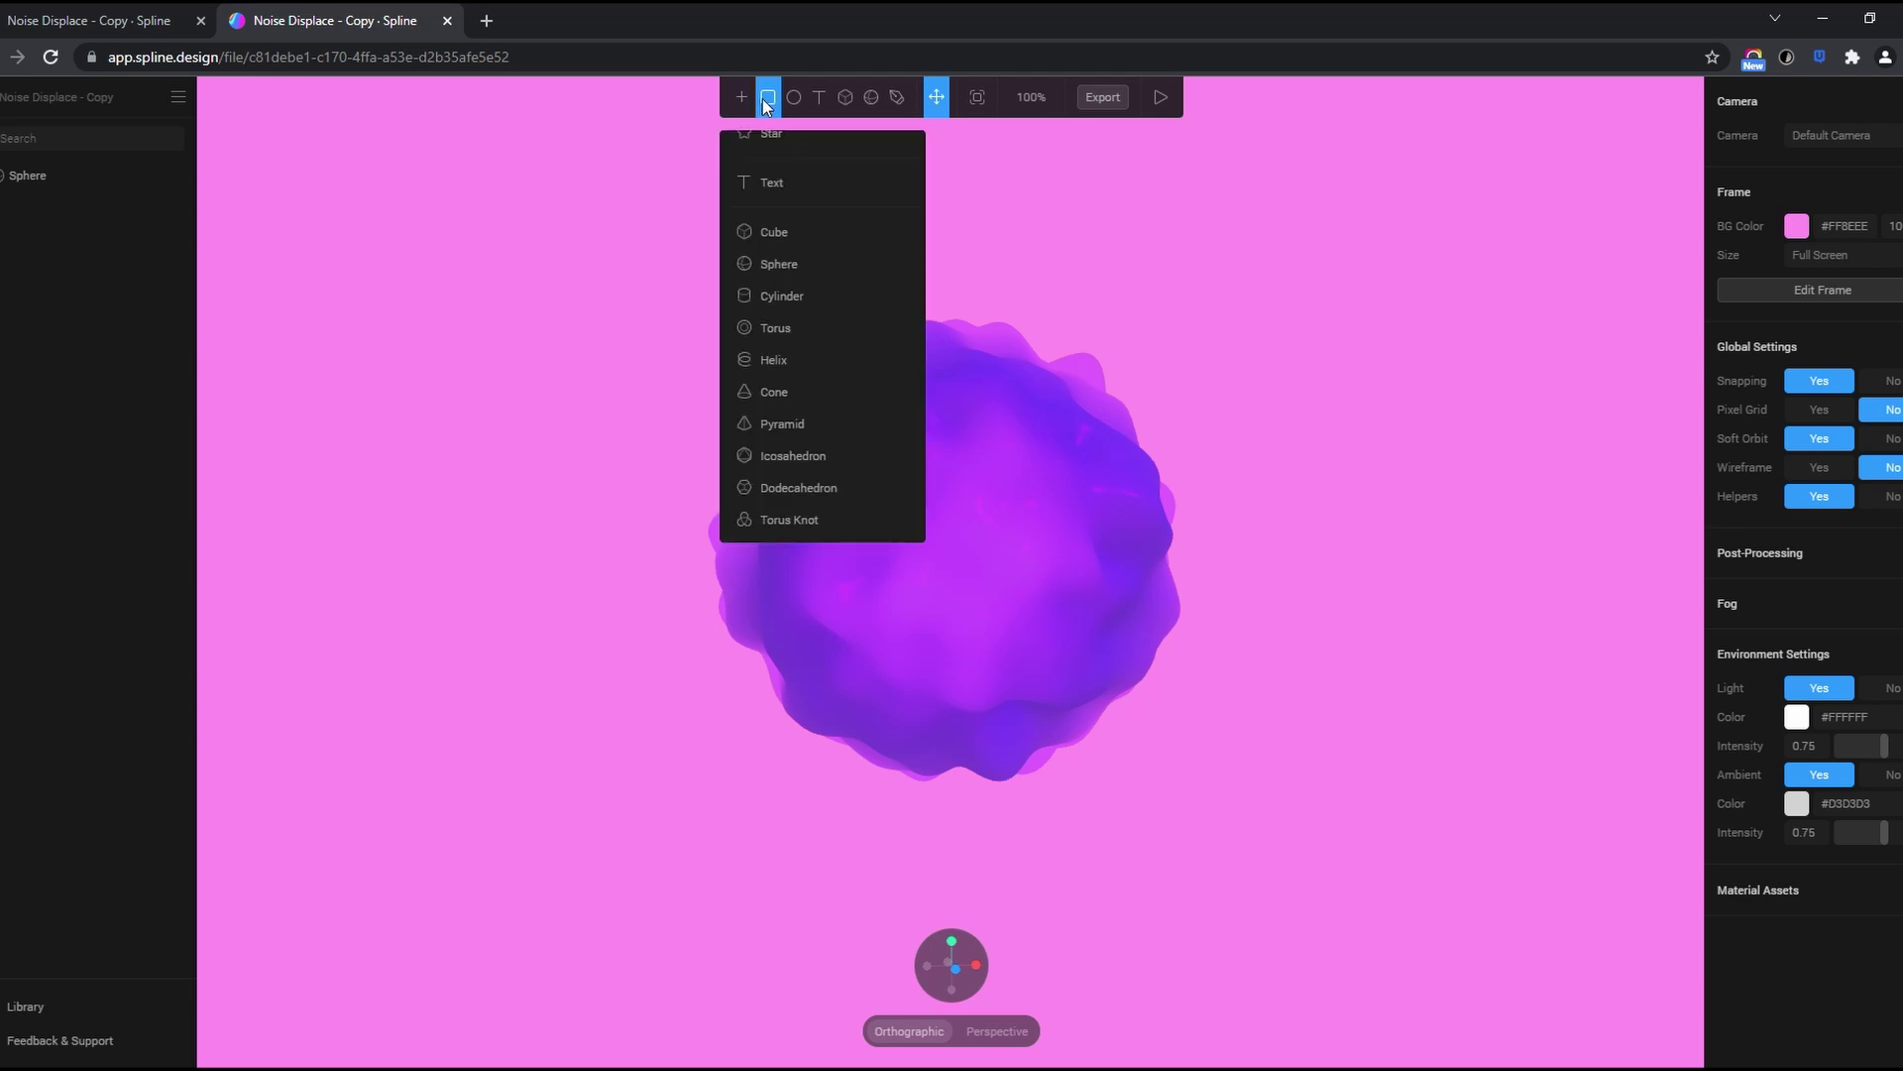
left_click(764, 99)
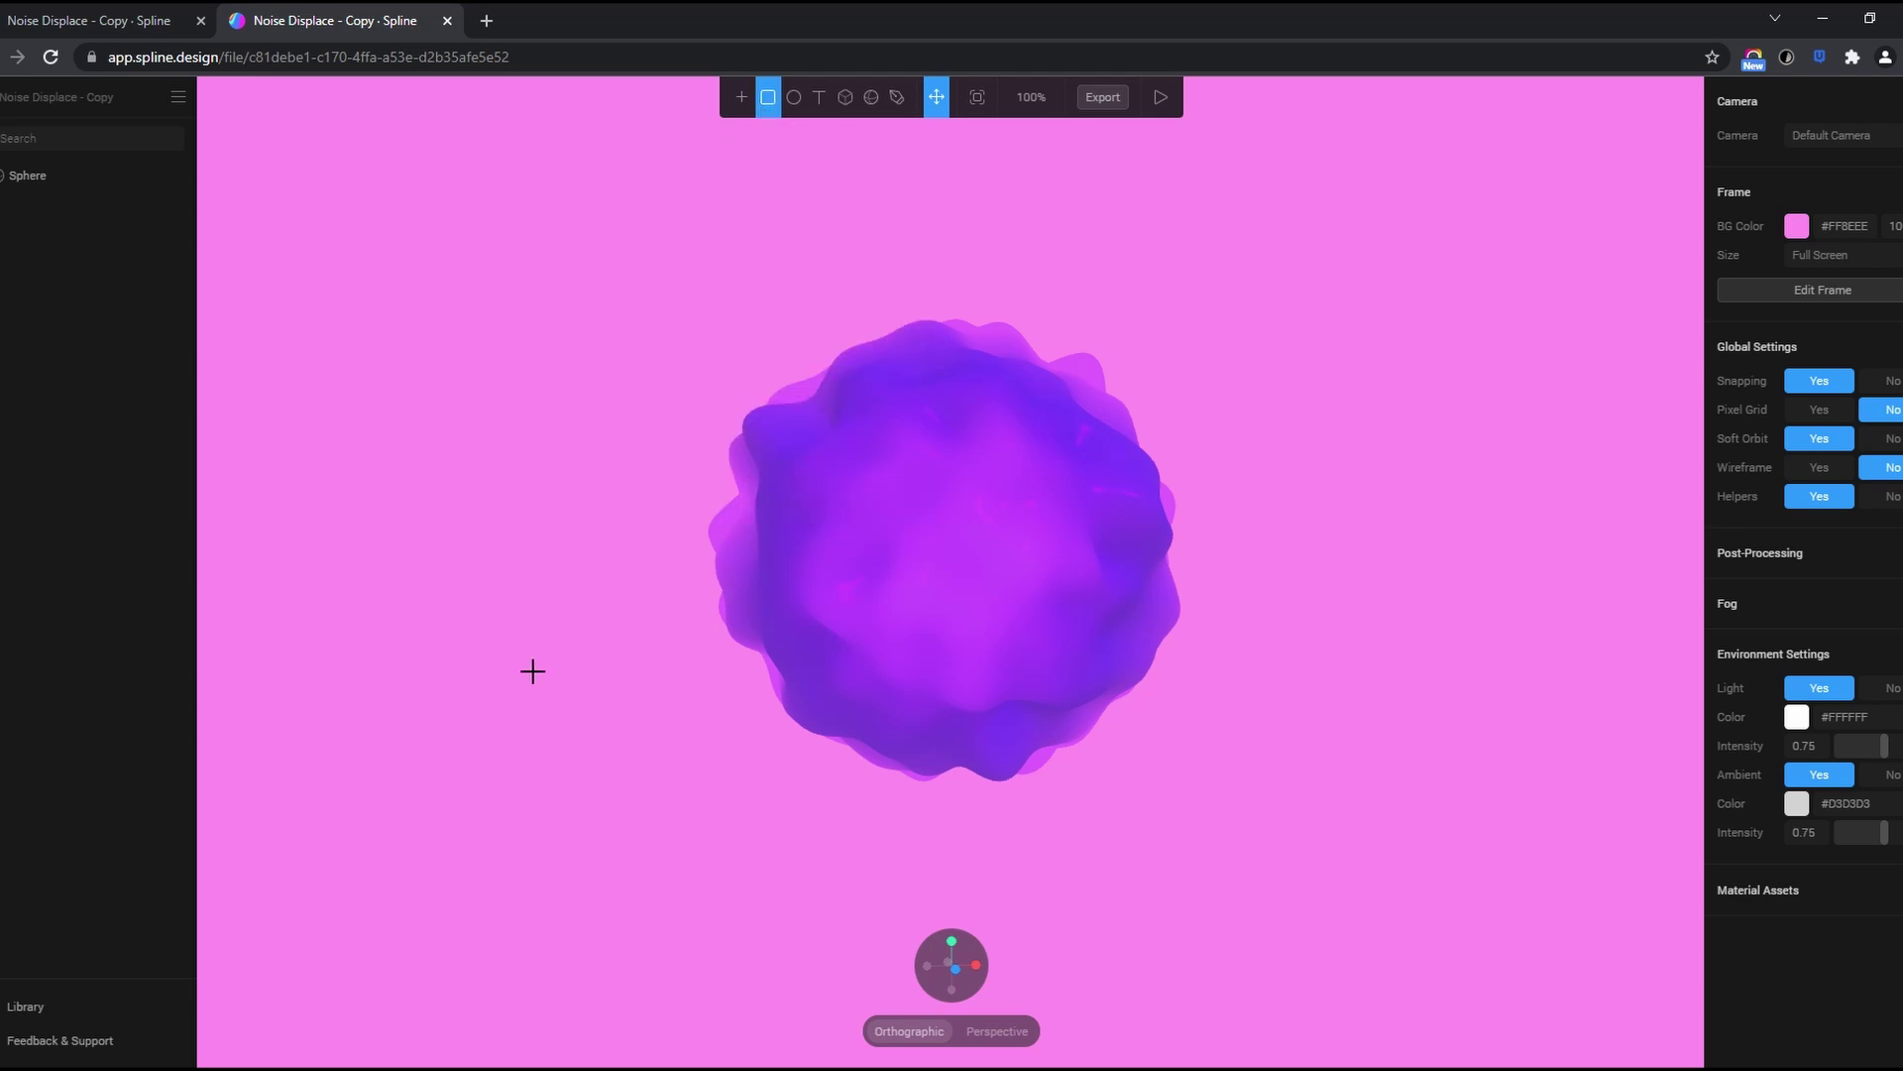
left_click_drag(463, 592, 1136, 874)
left_click(1047, 877)
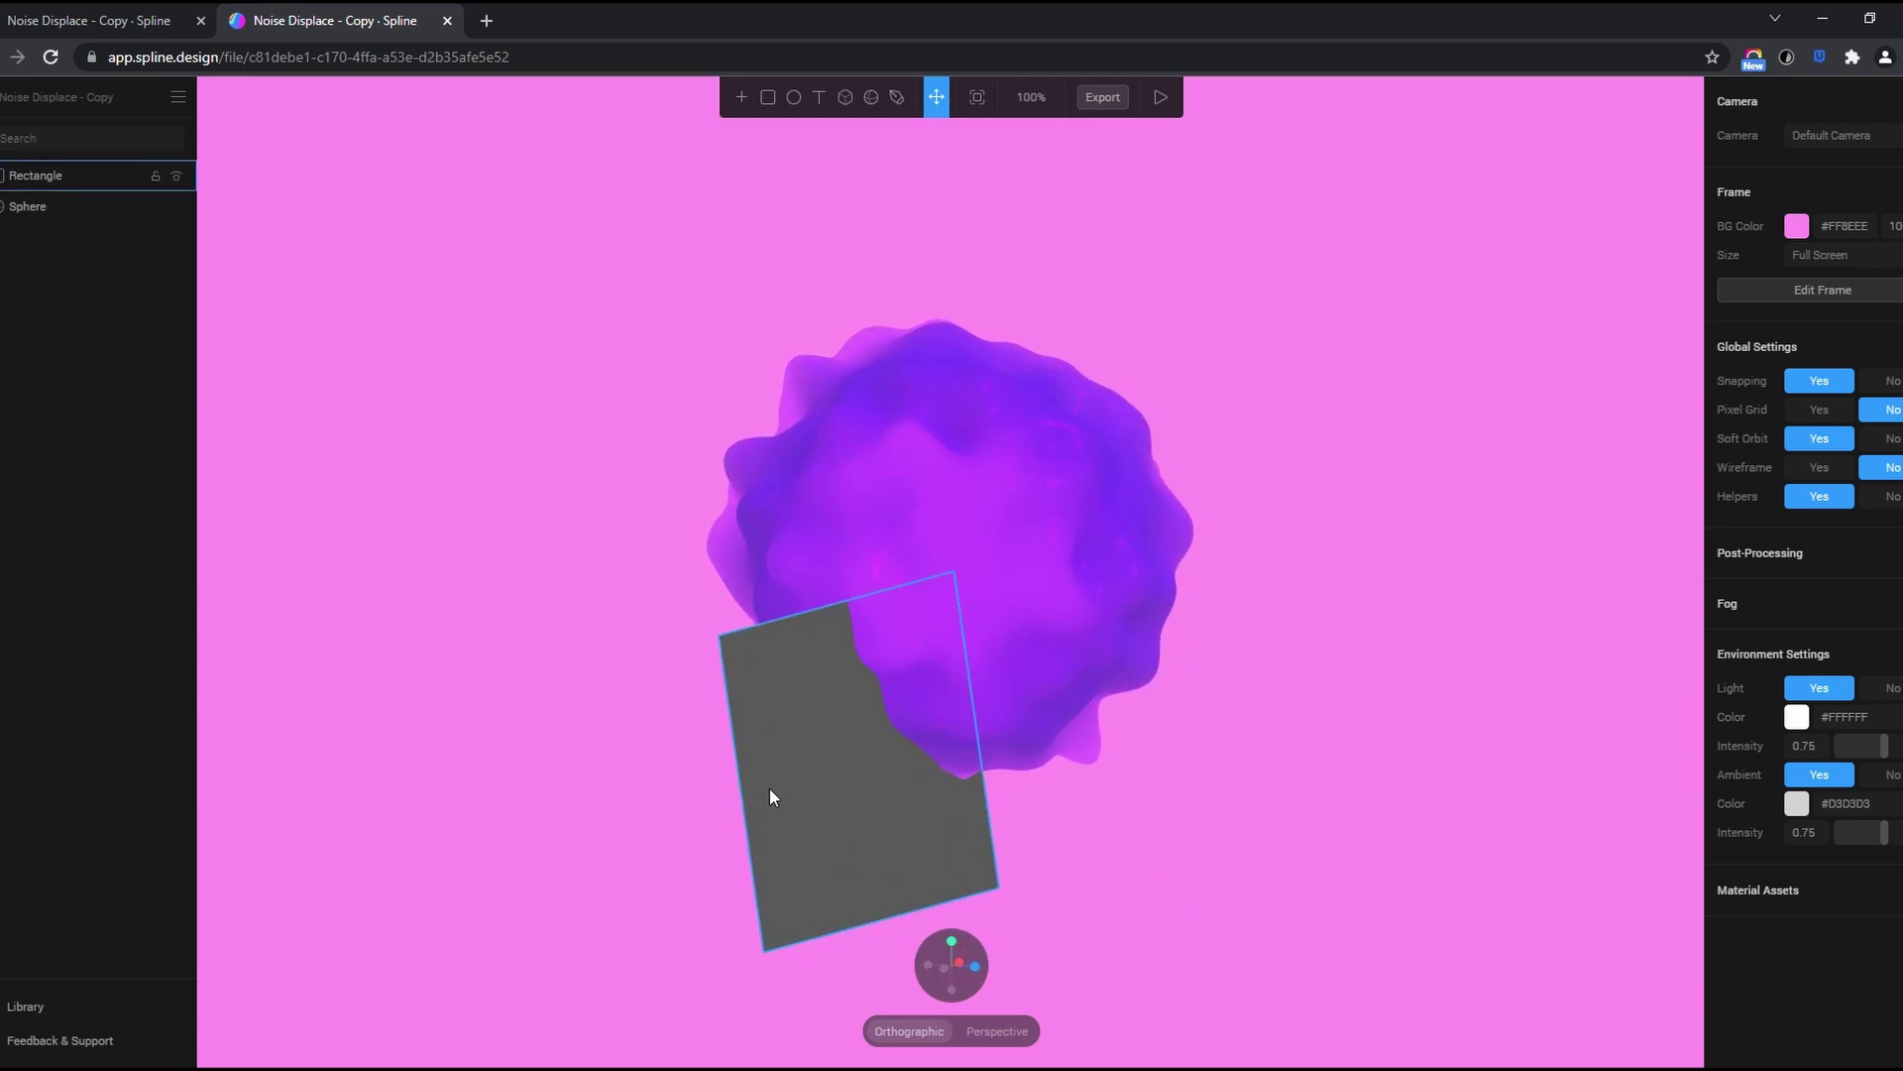
Move the rectangle up and across until it sits in front of the sphere
left_click_drag(1237, 892, 1195, 866)
left_click(872, 862)
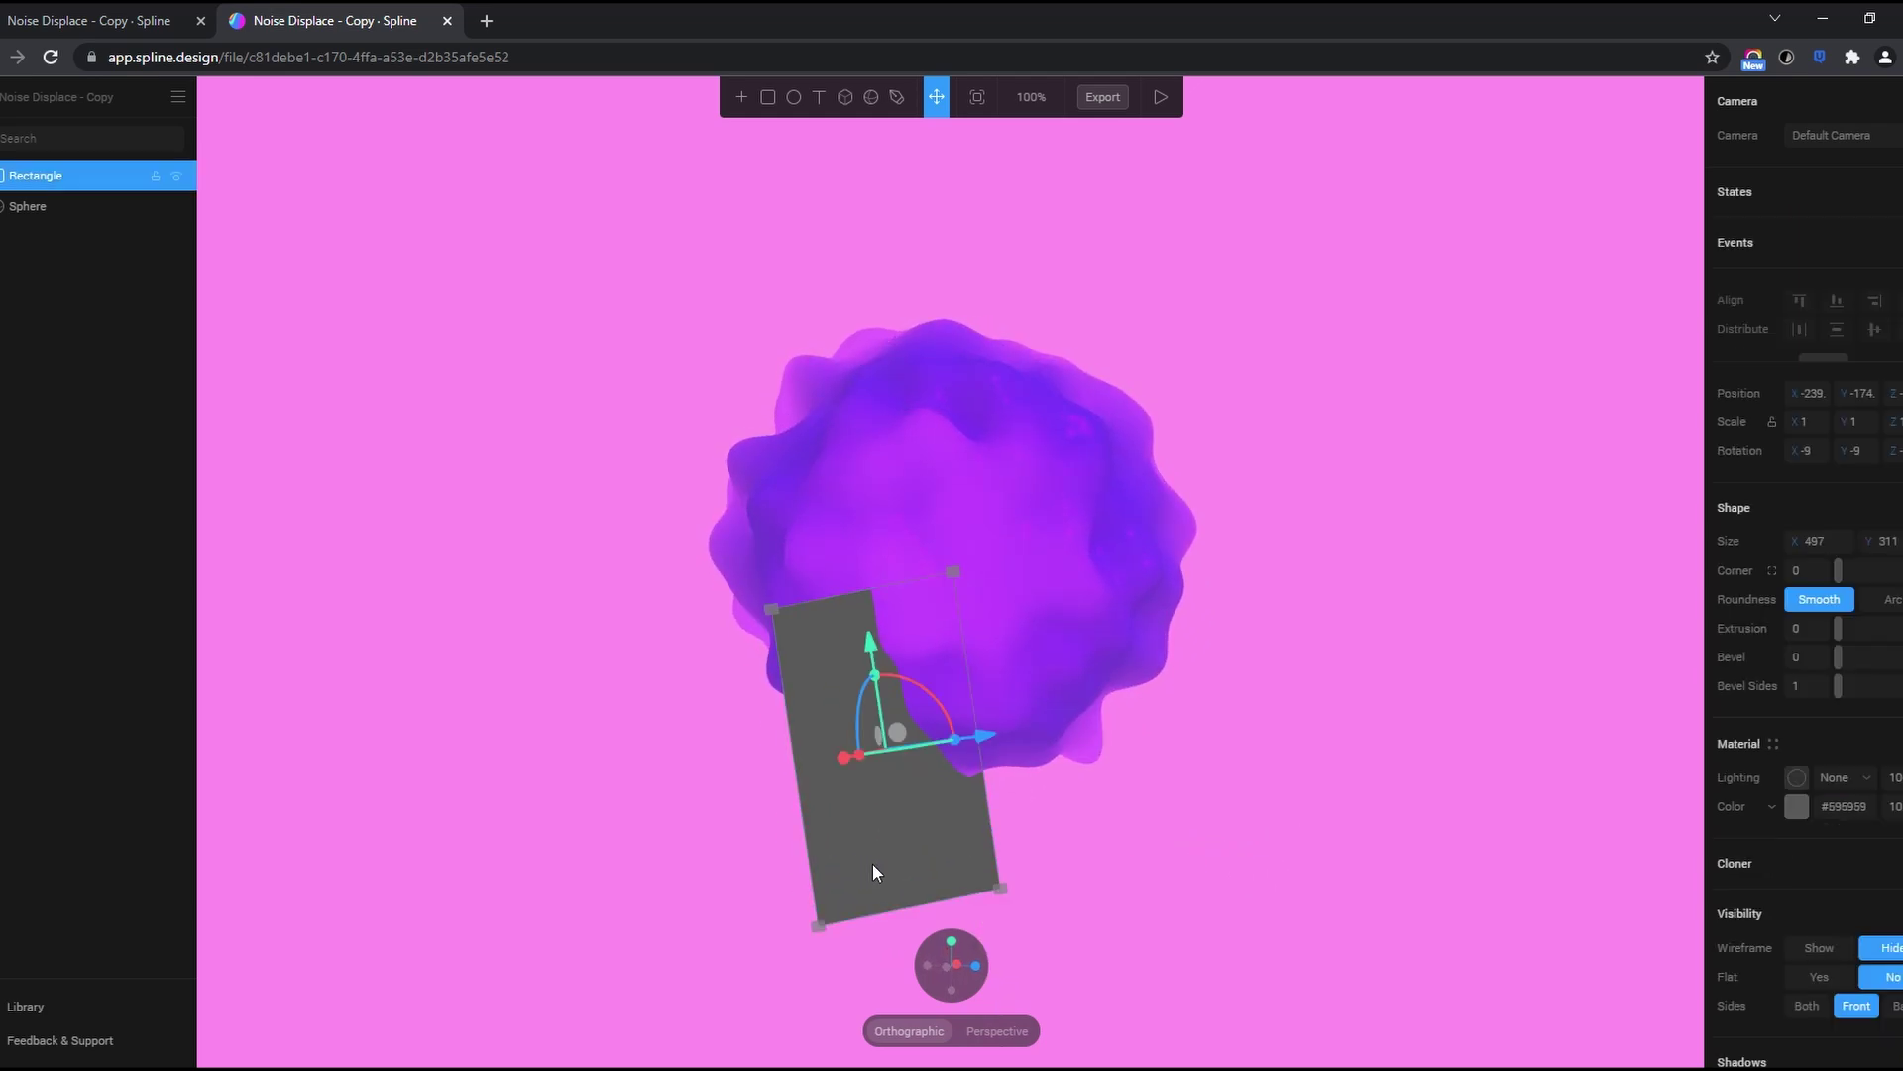
left_click_drag(978, 739, 1358, 699)
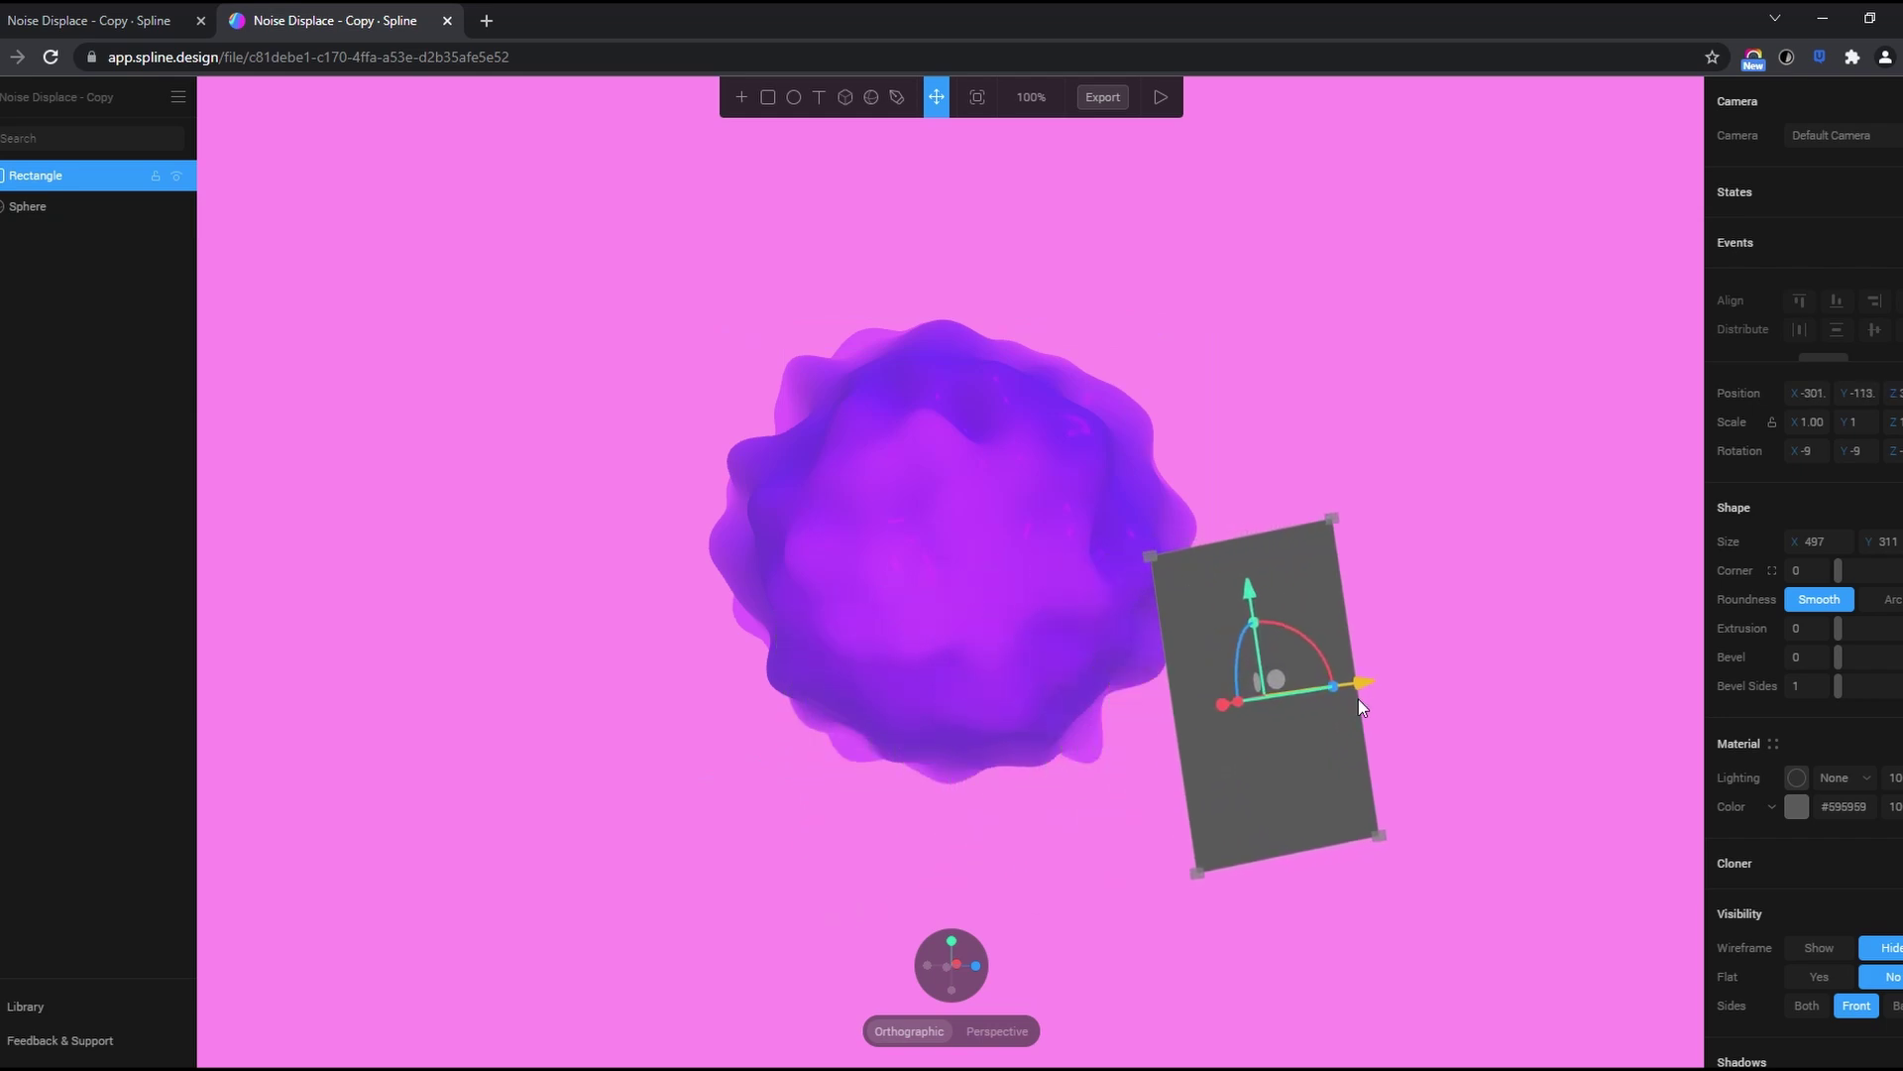
left_click_drag(1251, 593, 1259, 484)
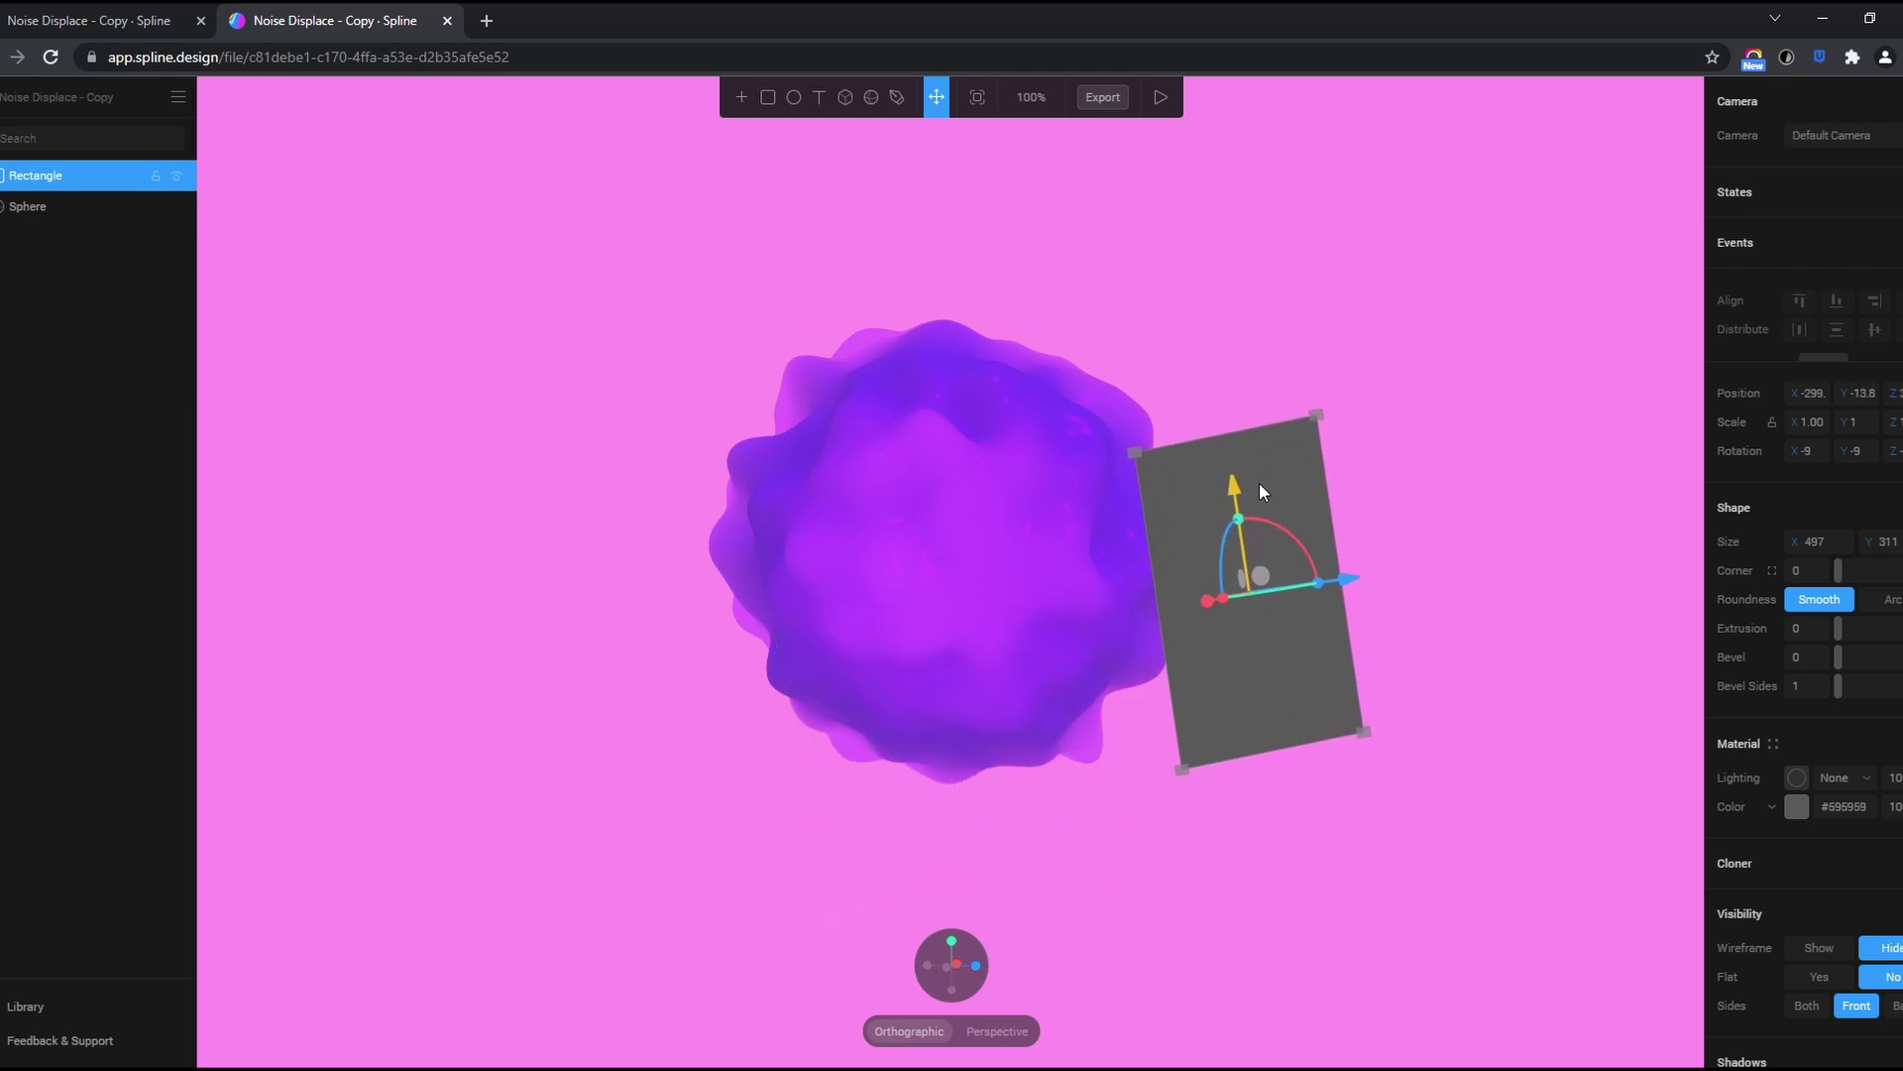
mouse_move(1207, 597)
left_mouse_down()
mouse_move(1233, 587)
mouse_move(1199, 596)
left_mouse_up()
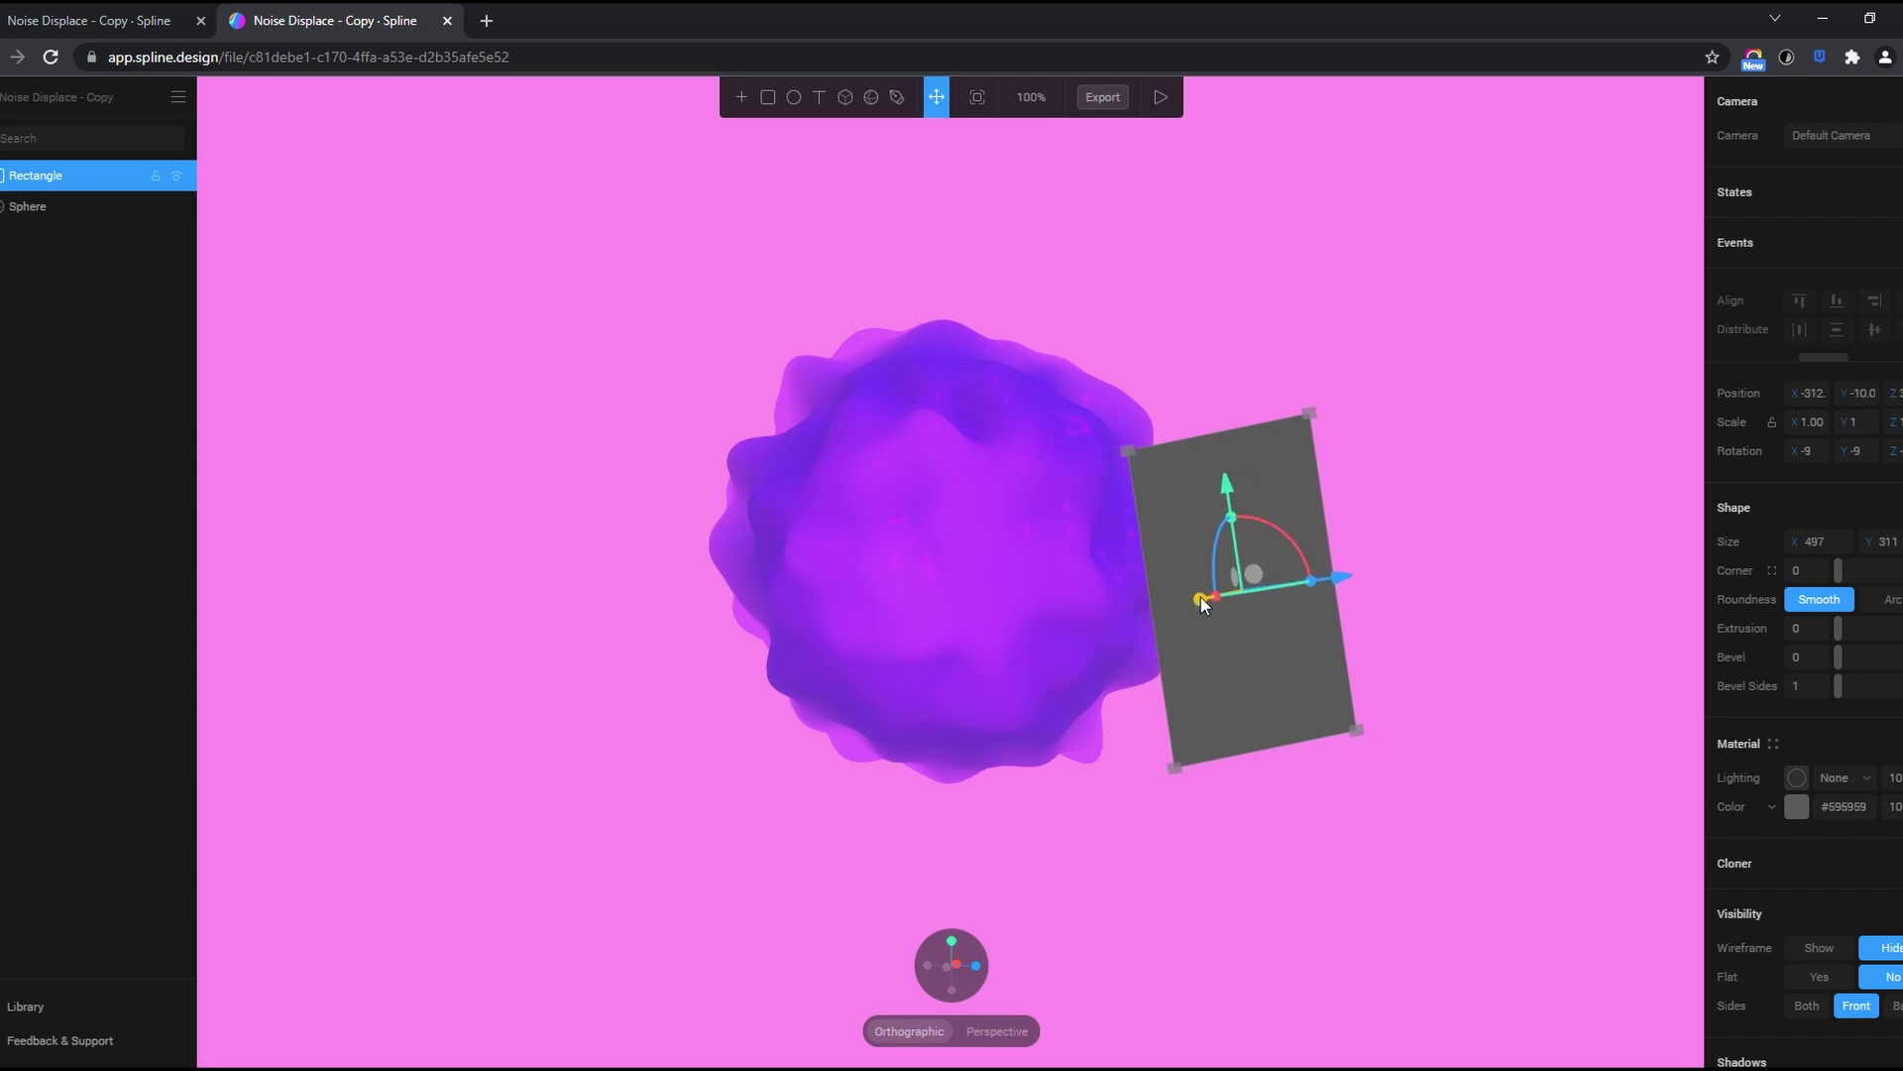
left_click_drag(1323, 817, 382, 579)
left_click_drag(628, 627, 861, 620)
Face the view front-on and change the rectangle's material layer to Glass
left_click(958, 968)
left_click(1317, 704)
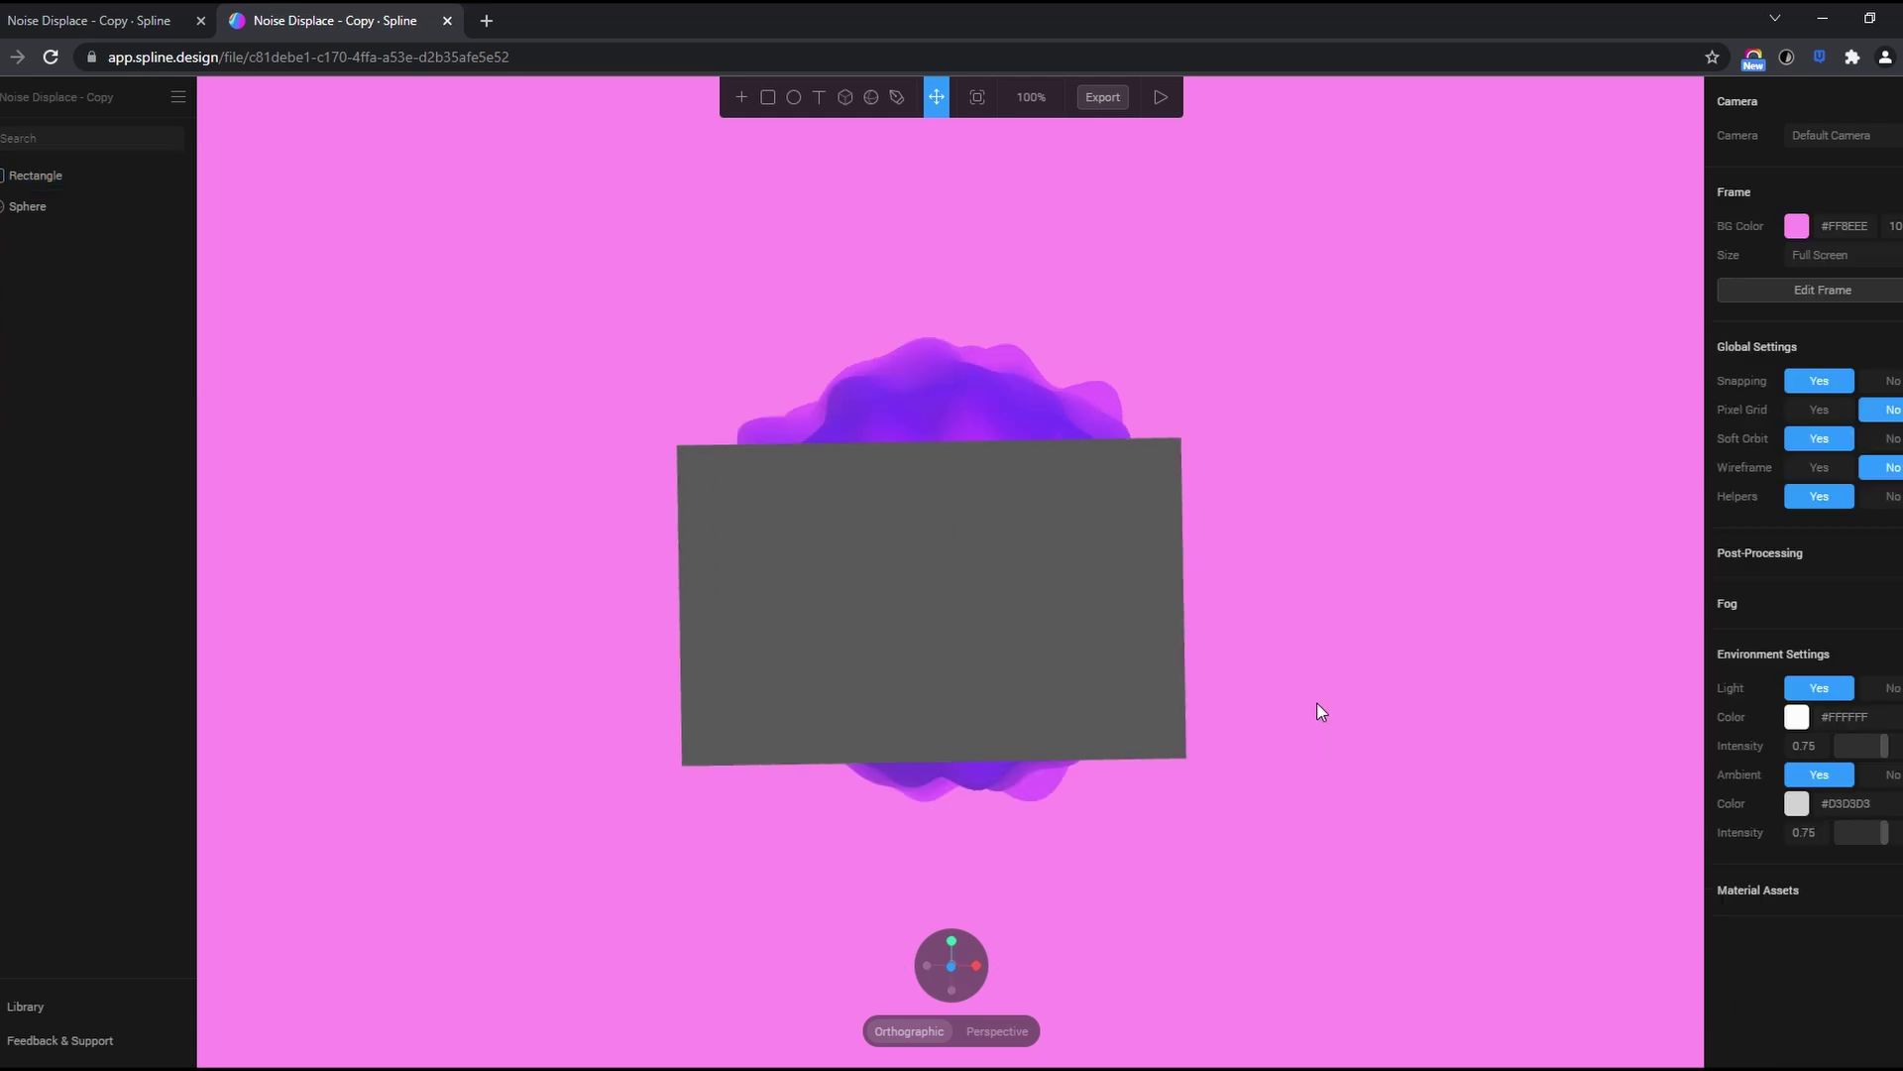
left_click(1050, 657)
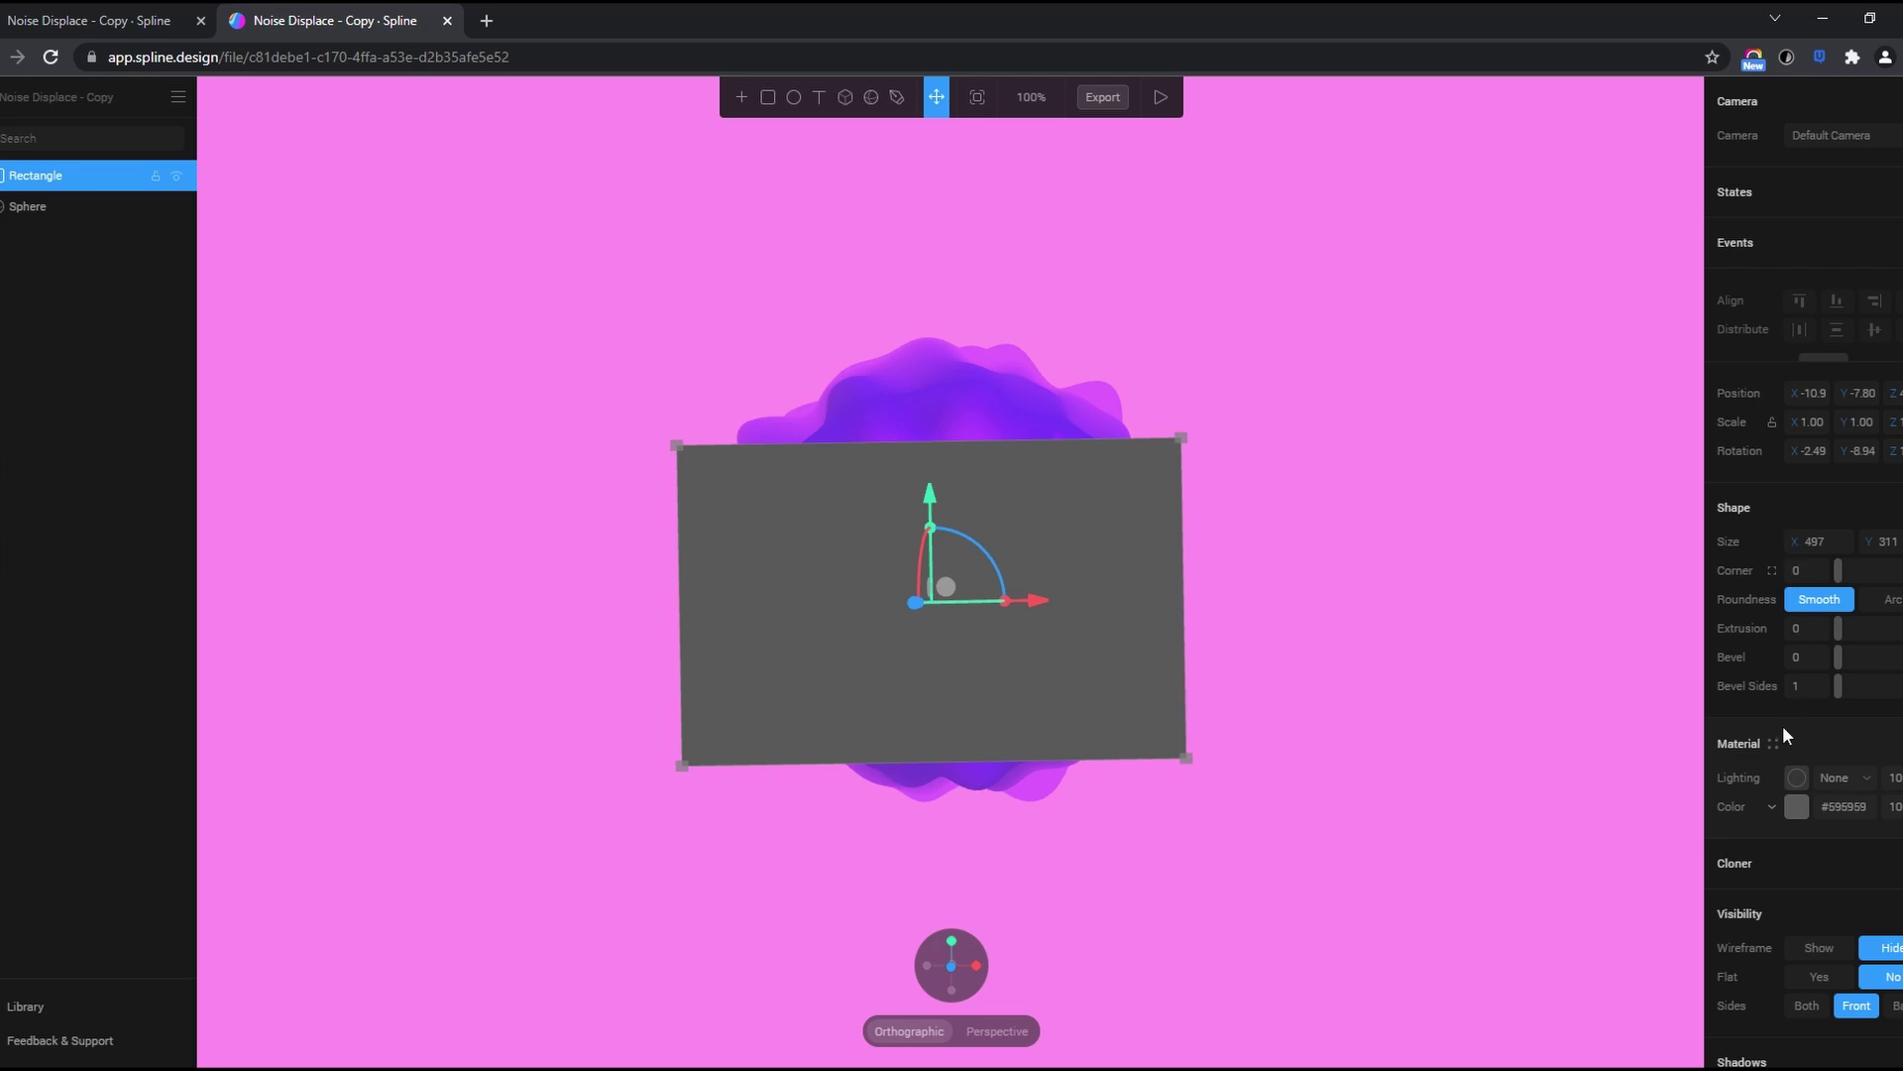
key("ctrl+z")
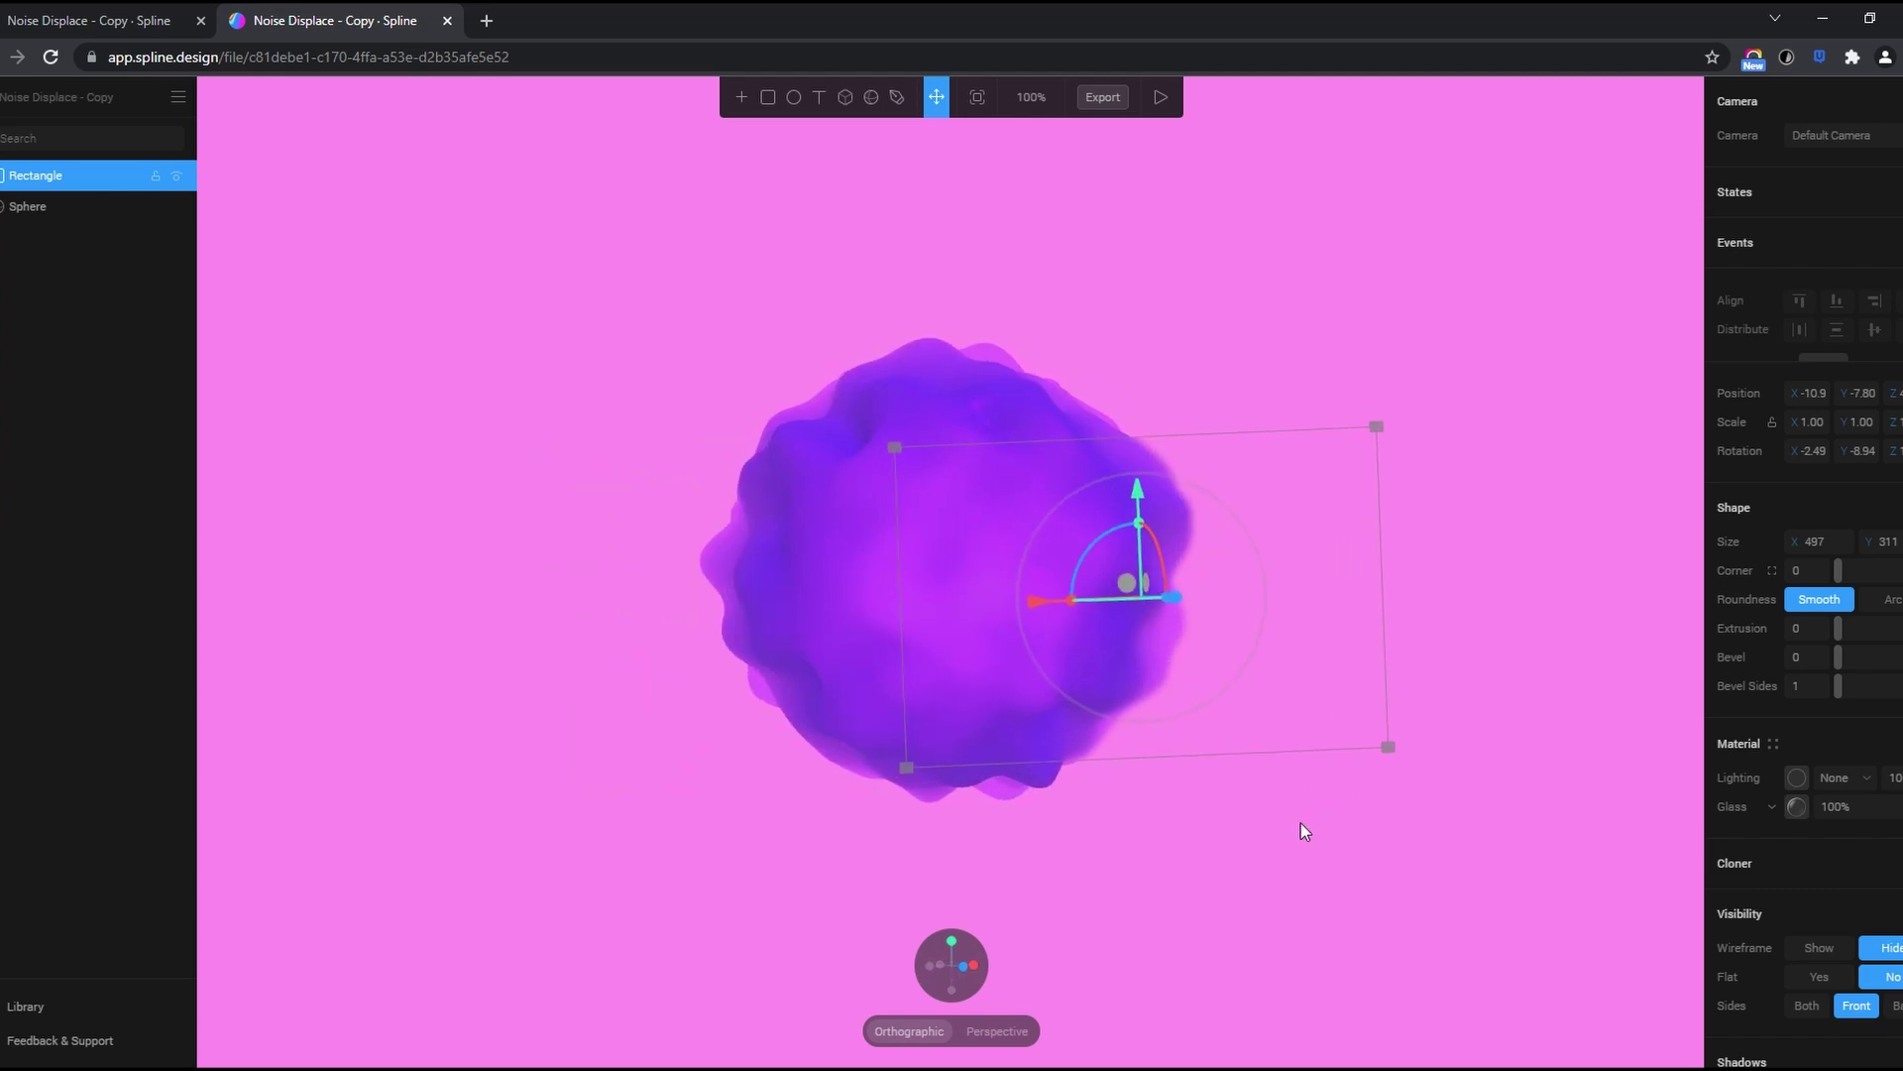
Set the rectangle's lighting to Lambert, then try Physical with adjusted roughness
left_click(1844, 777)
left_click(1848, 793)
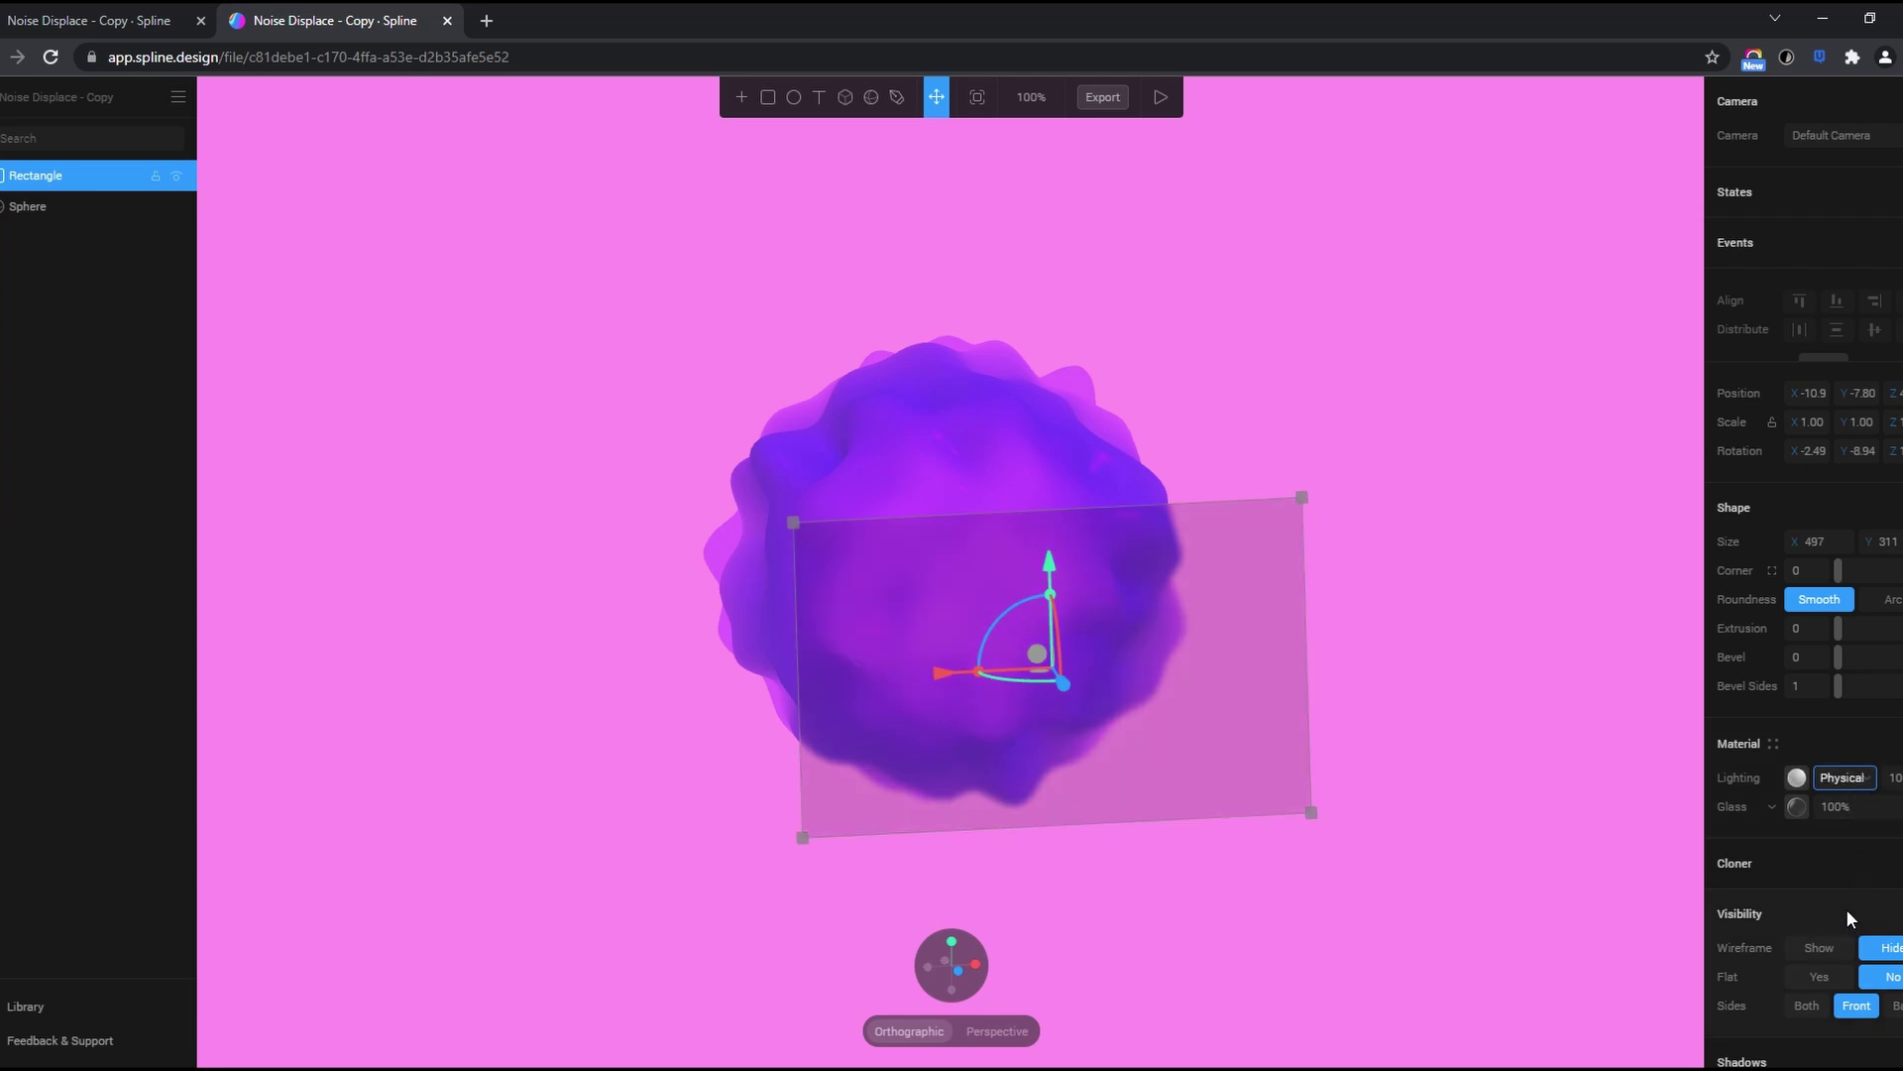
left_click(1844, 777)
left_click(1834, 825)
left_click(1798, 779)
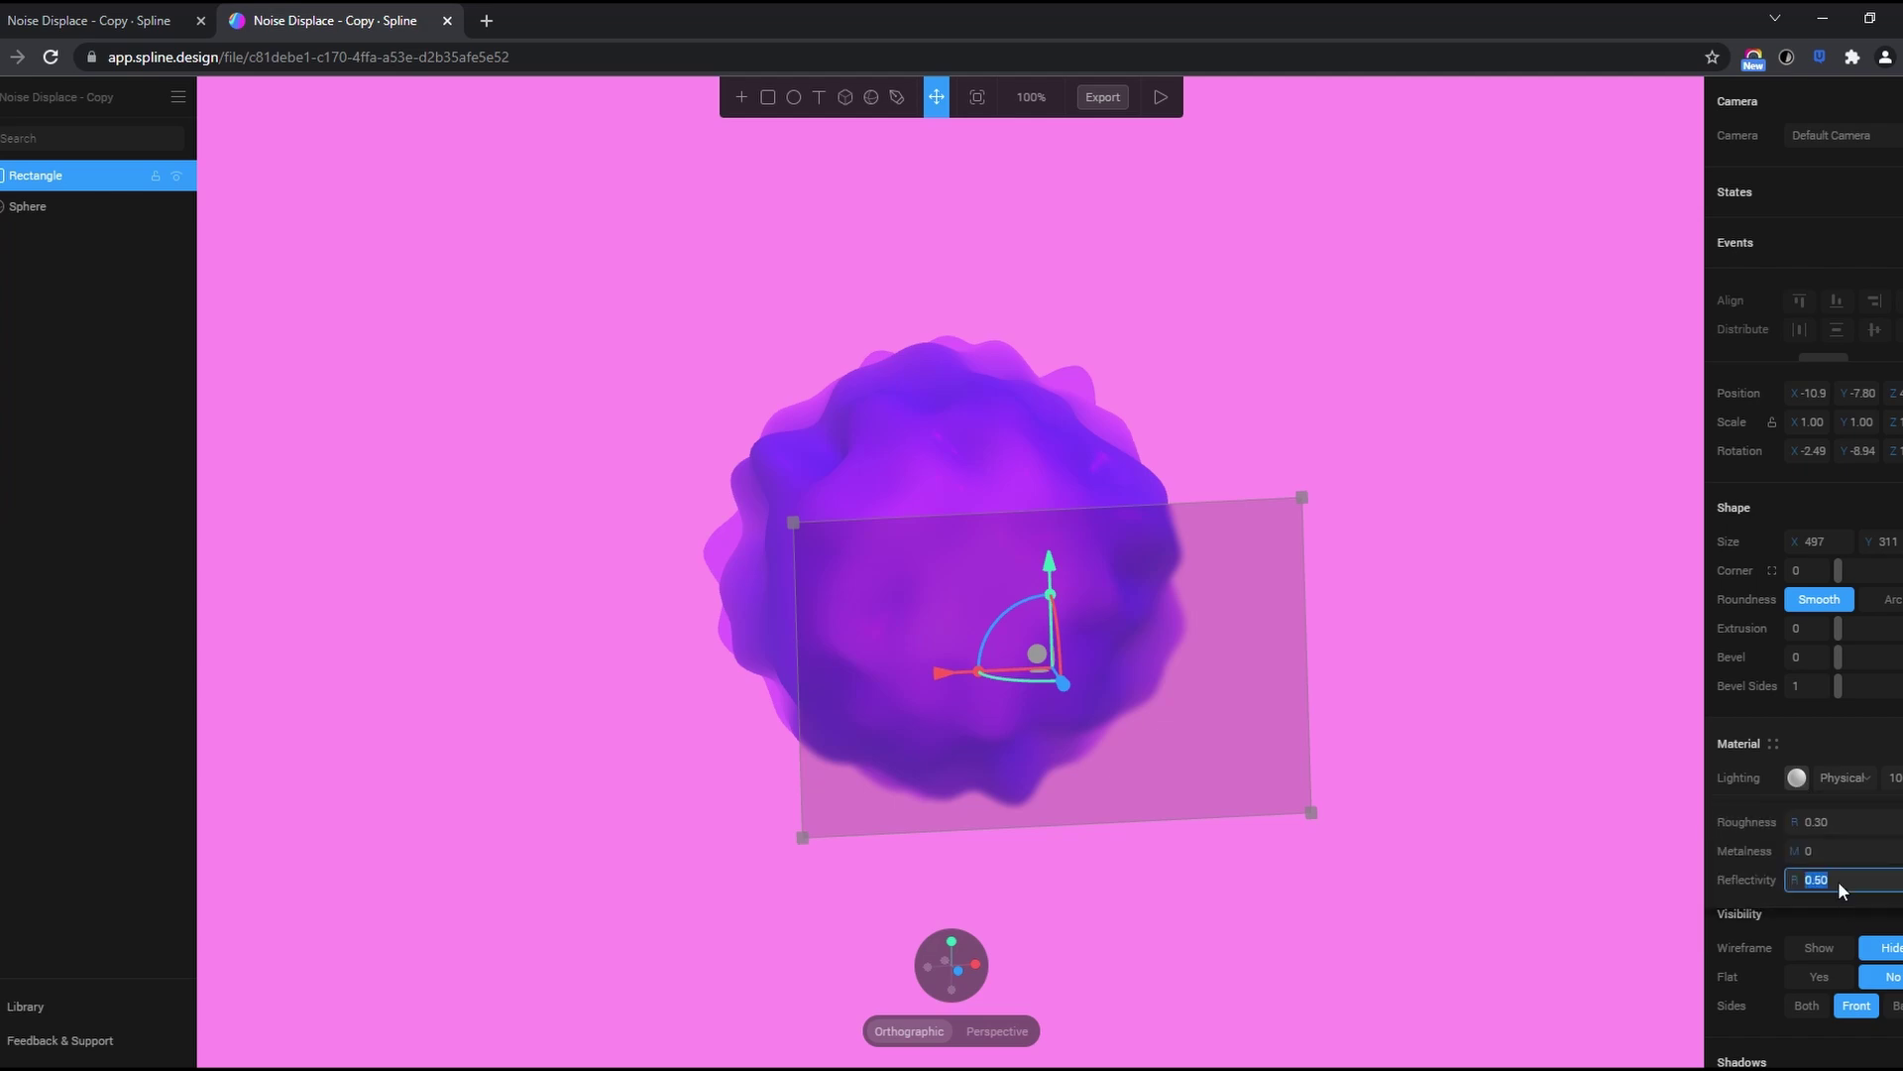
left_click(1822, 824)
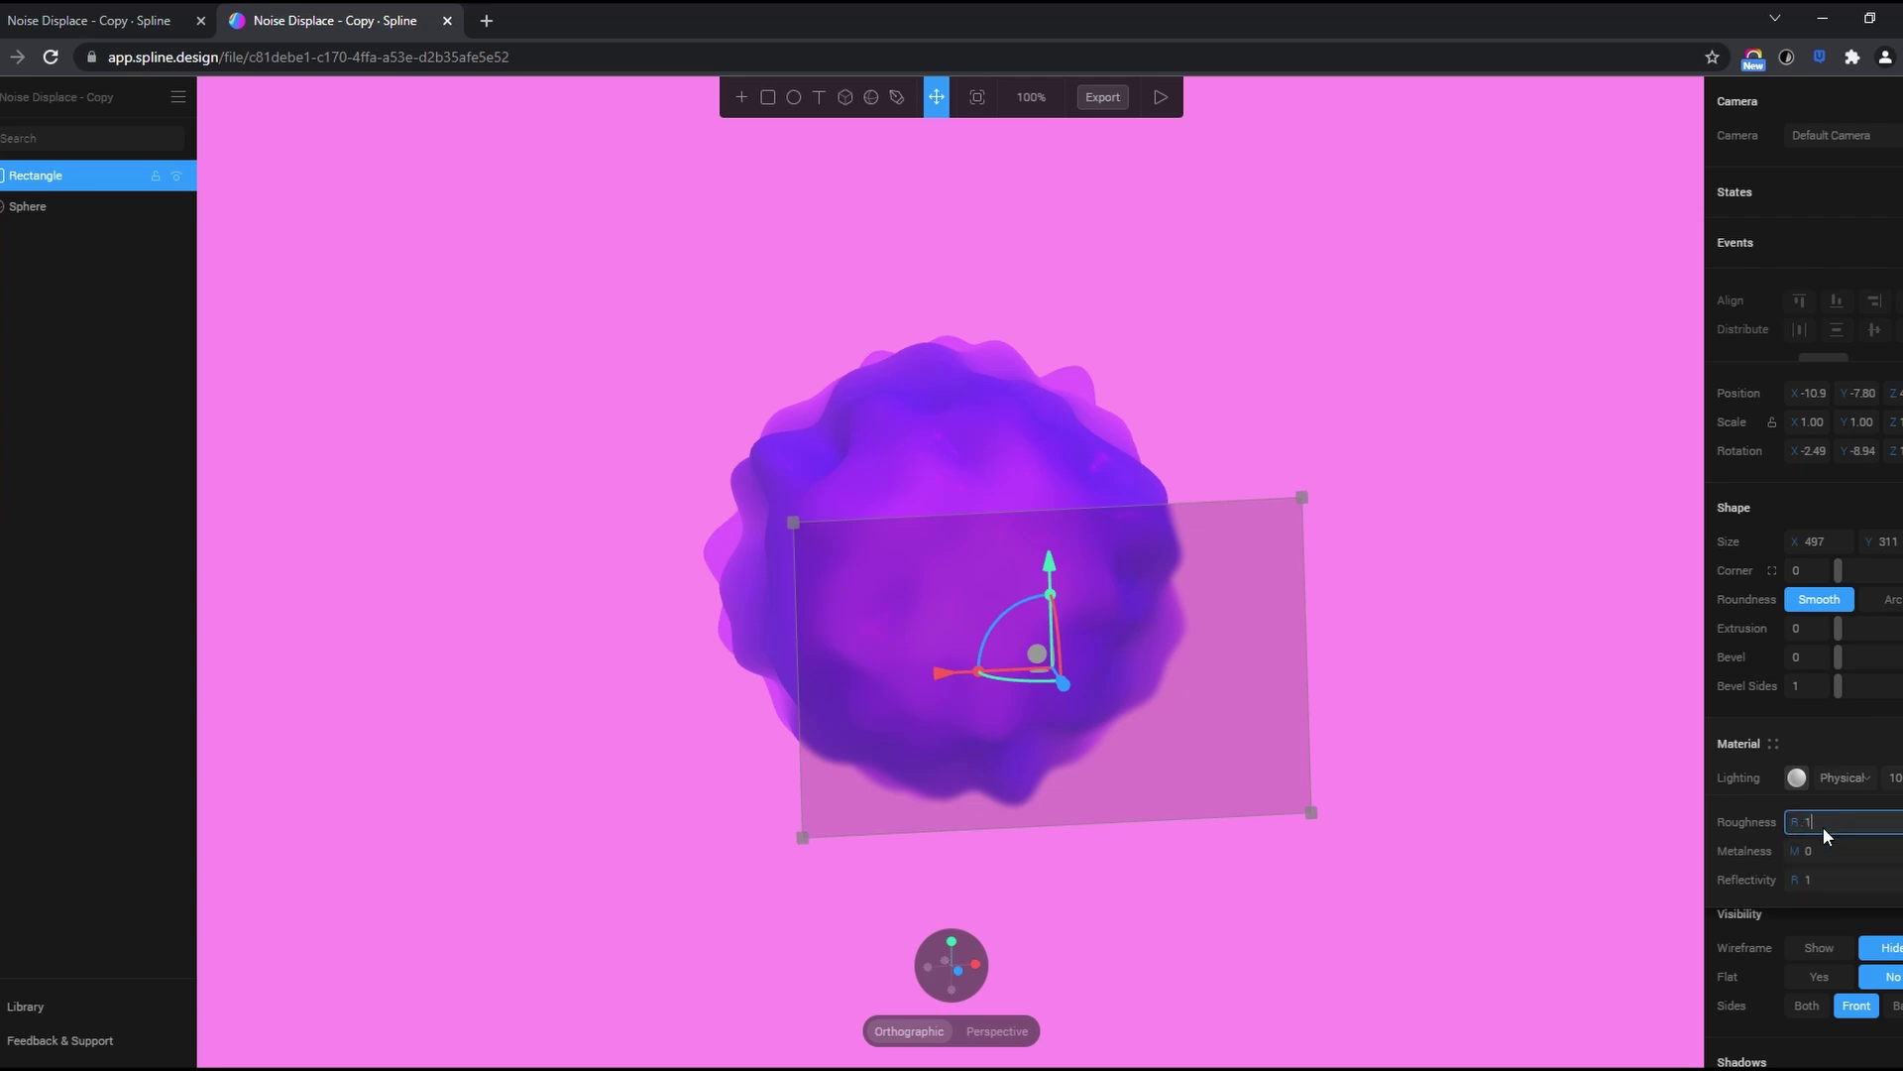
left_click(1419, 827)
mouse_move(1418, 827)
left_mouse_down()
mouse_move(1354, 846)
mouse_move(1342, 803)
mouse_move(1449, 787)
mouse_move(1534, 829)
mouse_move(1354, 837)
mouse_move(1391, 812)
left_mouse_up()
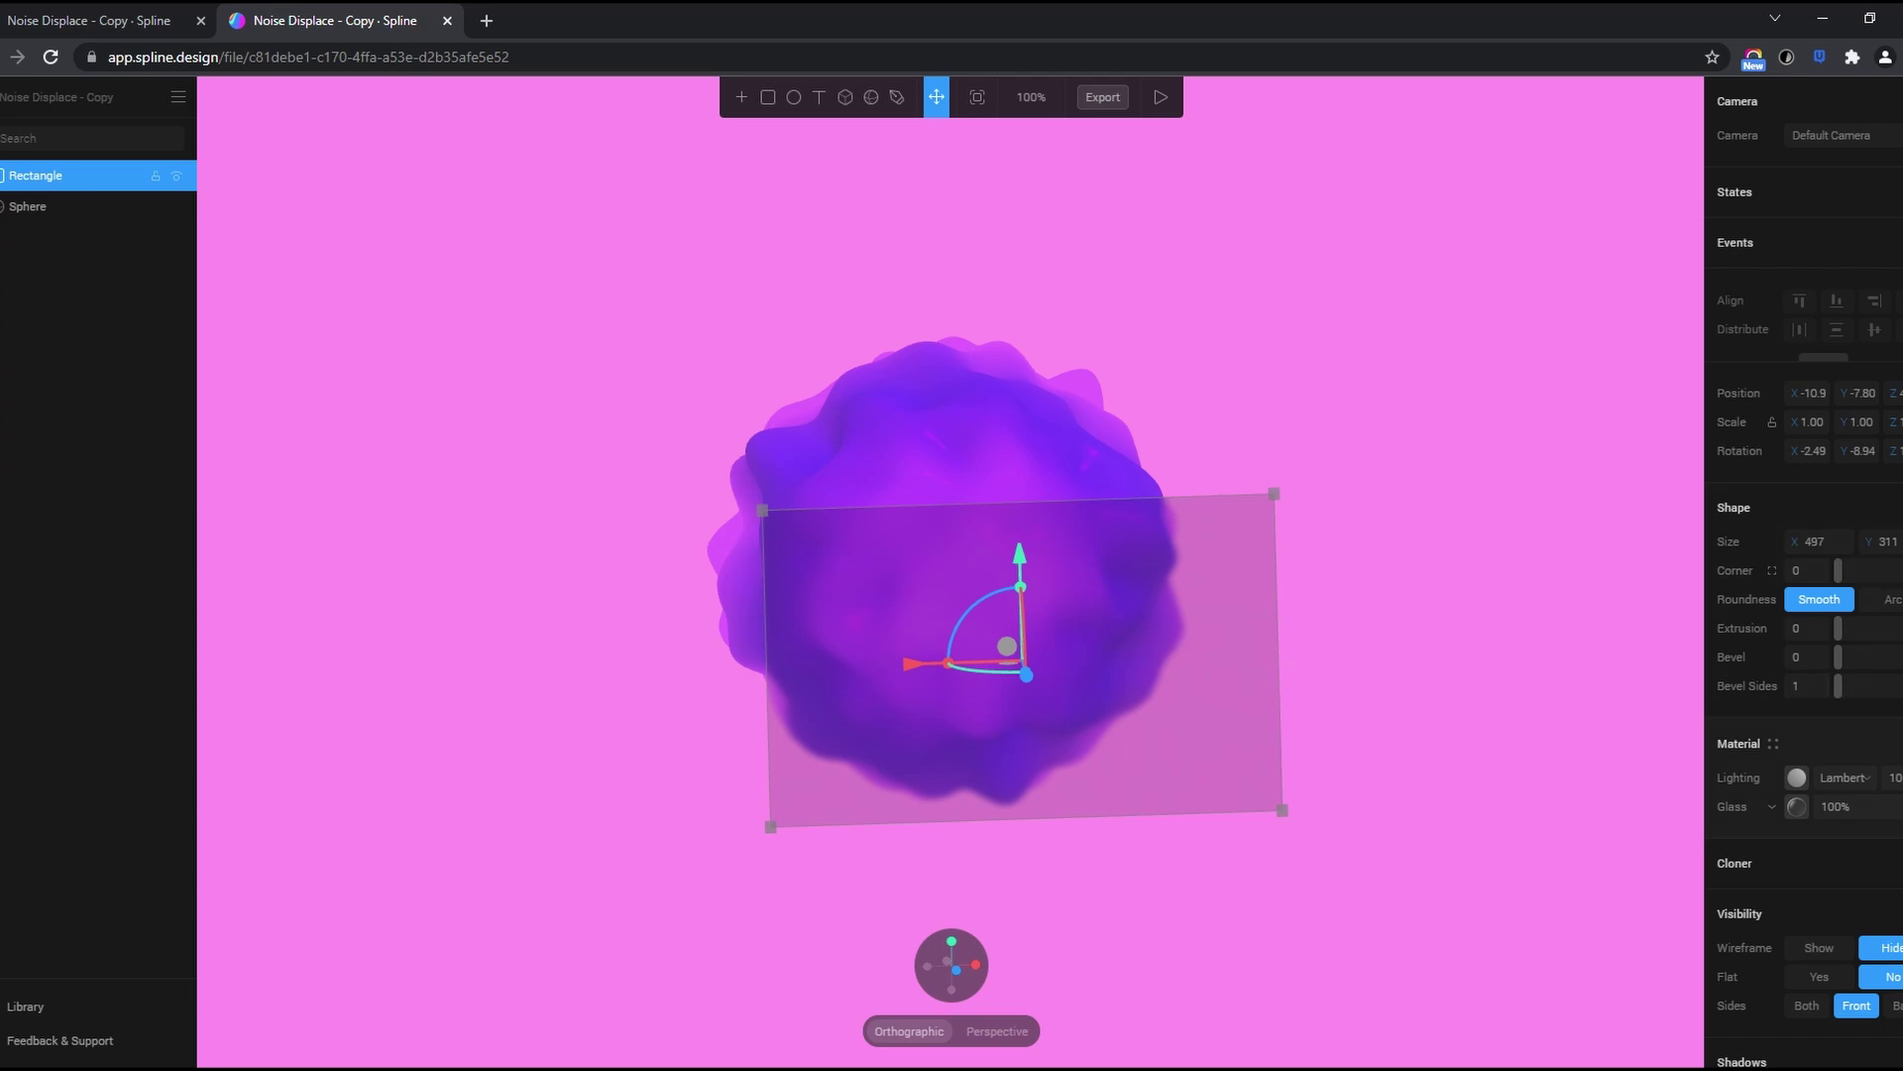
Add a Noise layer to the rectangle's material with a scale of -0.03
left_click(1798, 777)
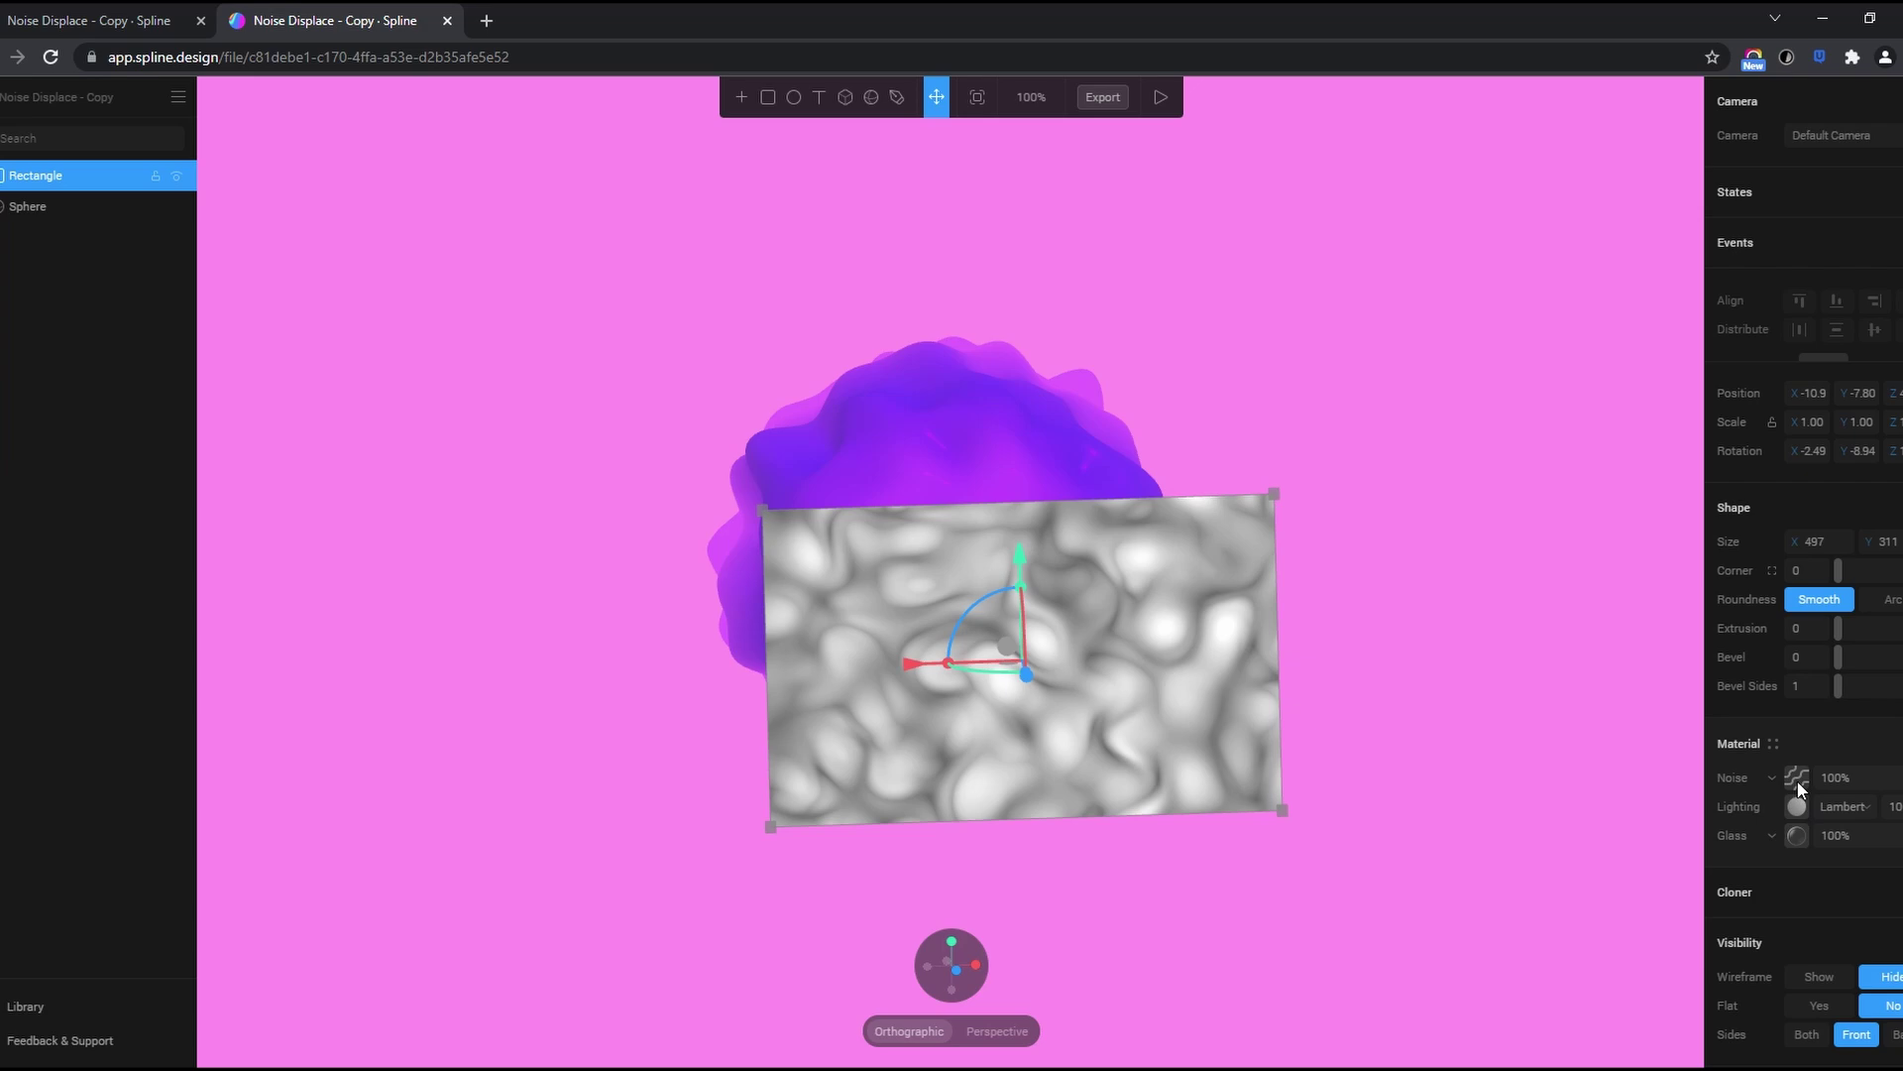
left_click(1798, 781)
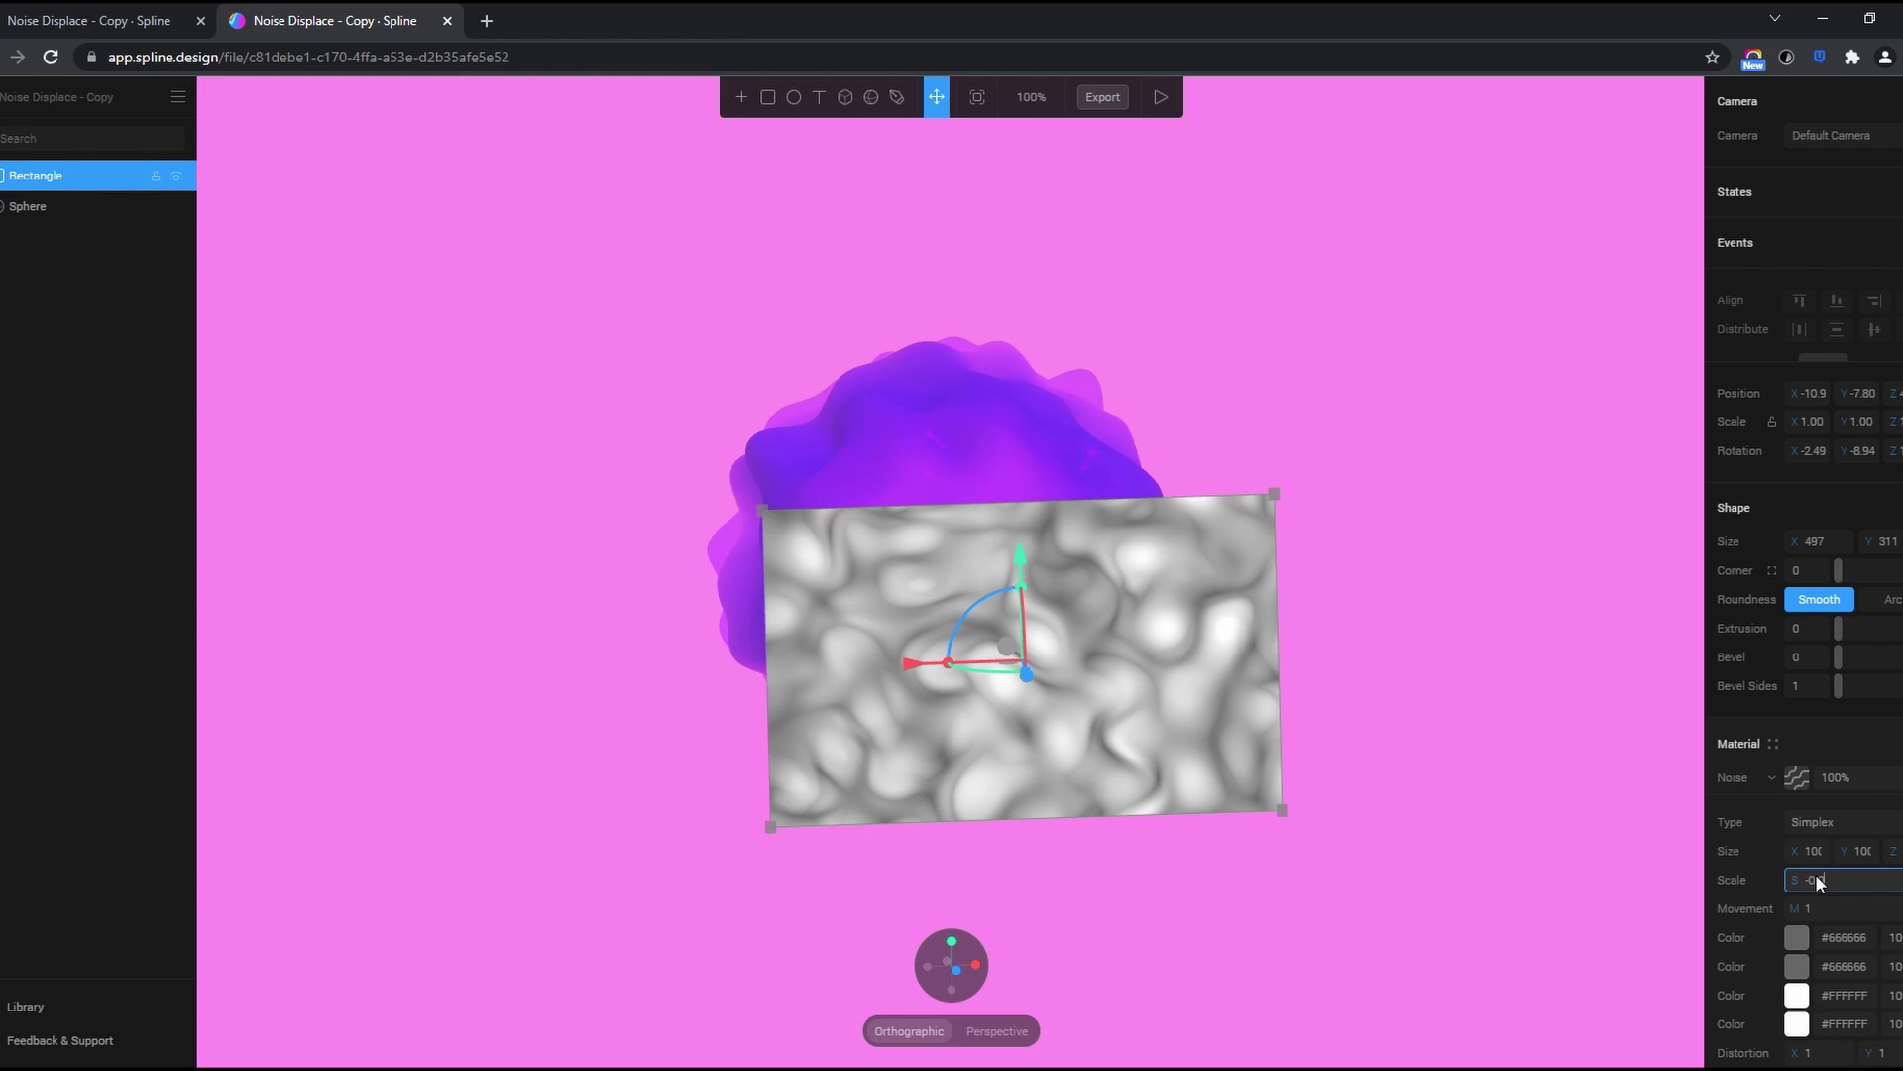
key("Return")
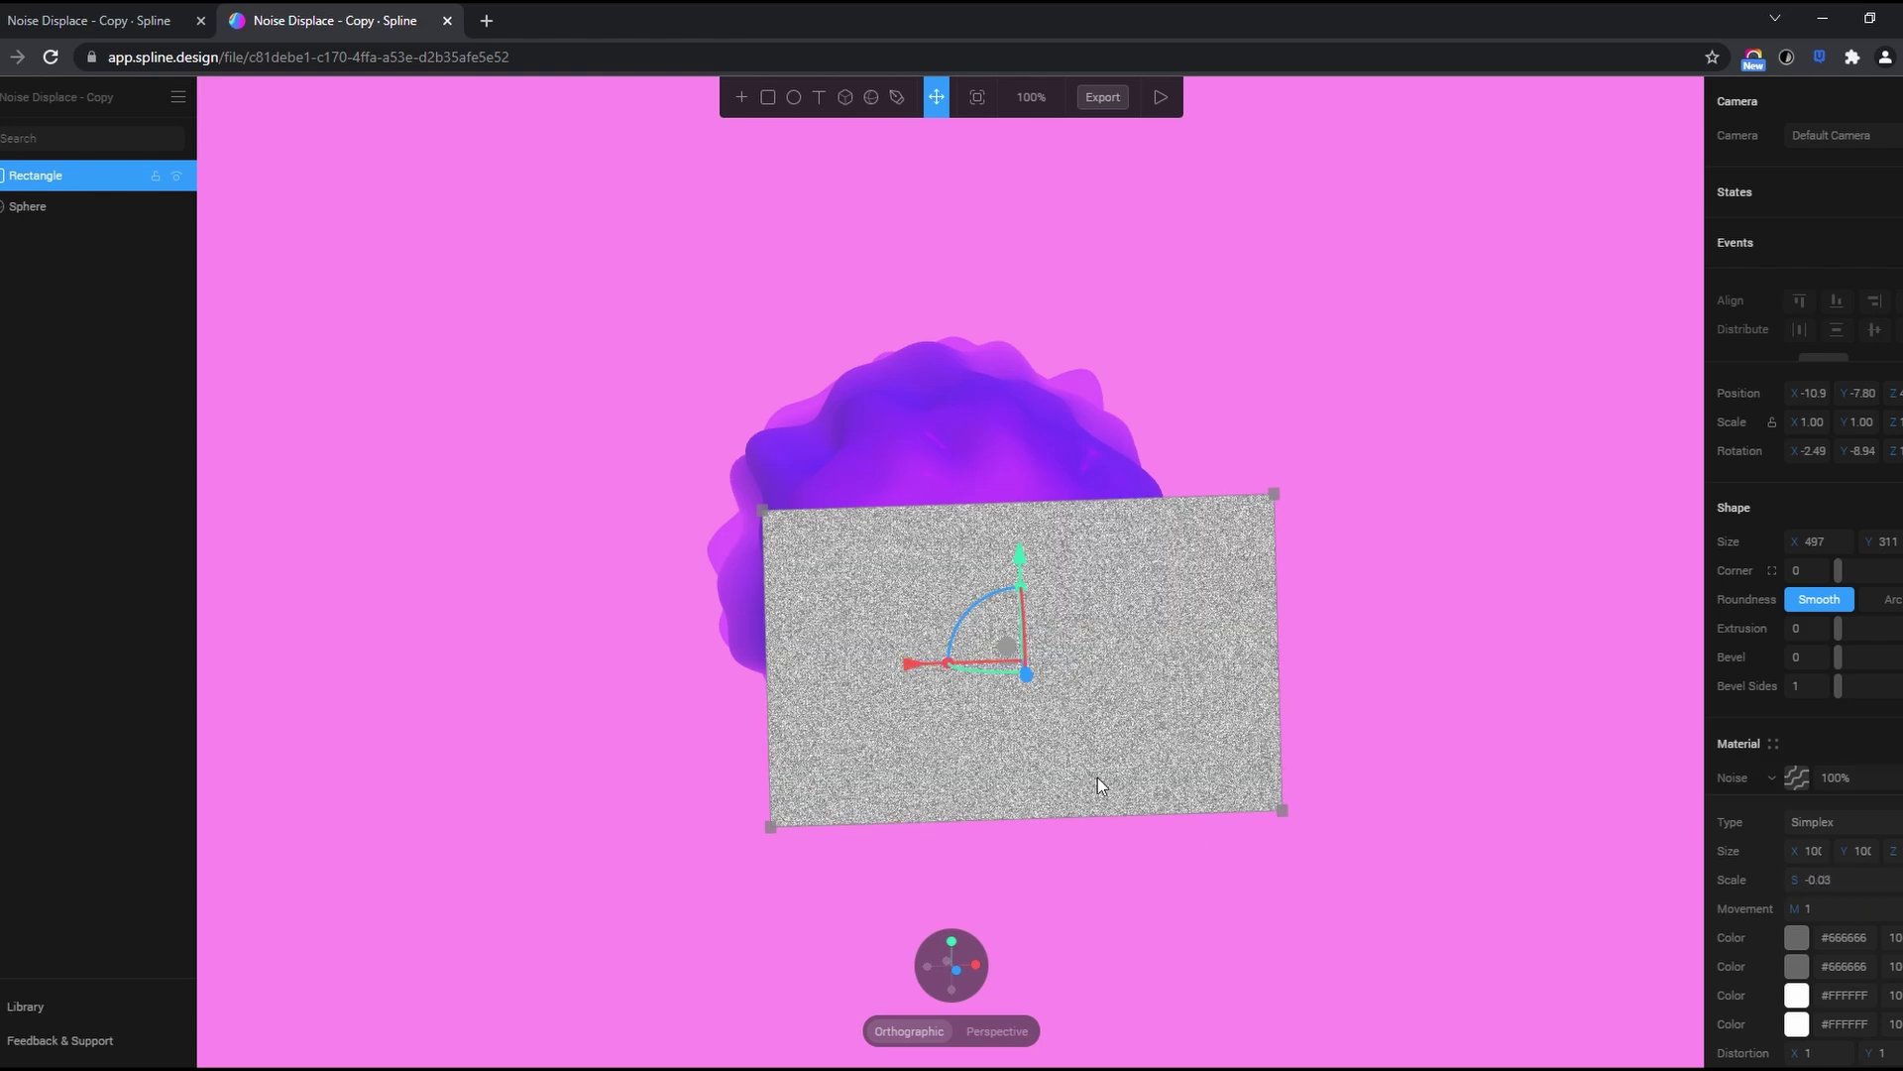
Set the noise's first two colours to #000000 and #0A0A0A
left_click(1796, 939)
scroll(1758, 995, "down", 3)
left_click(1752, 908)
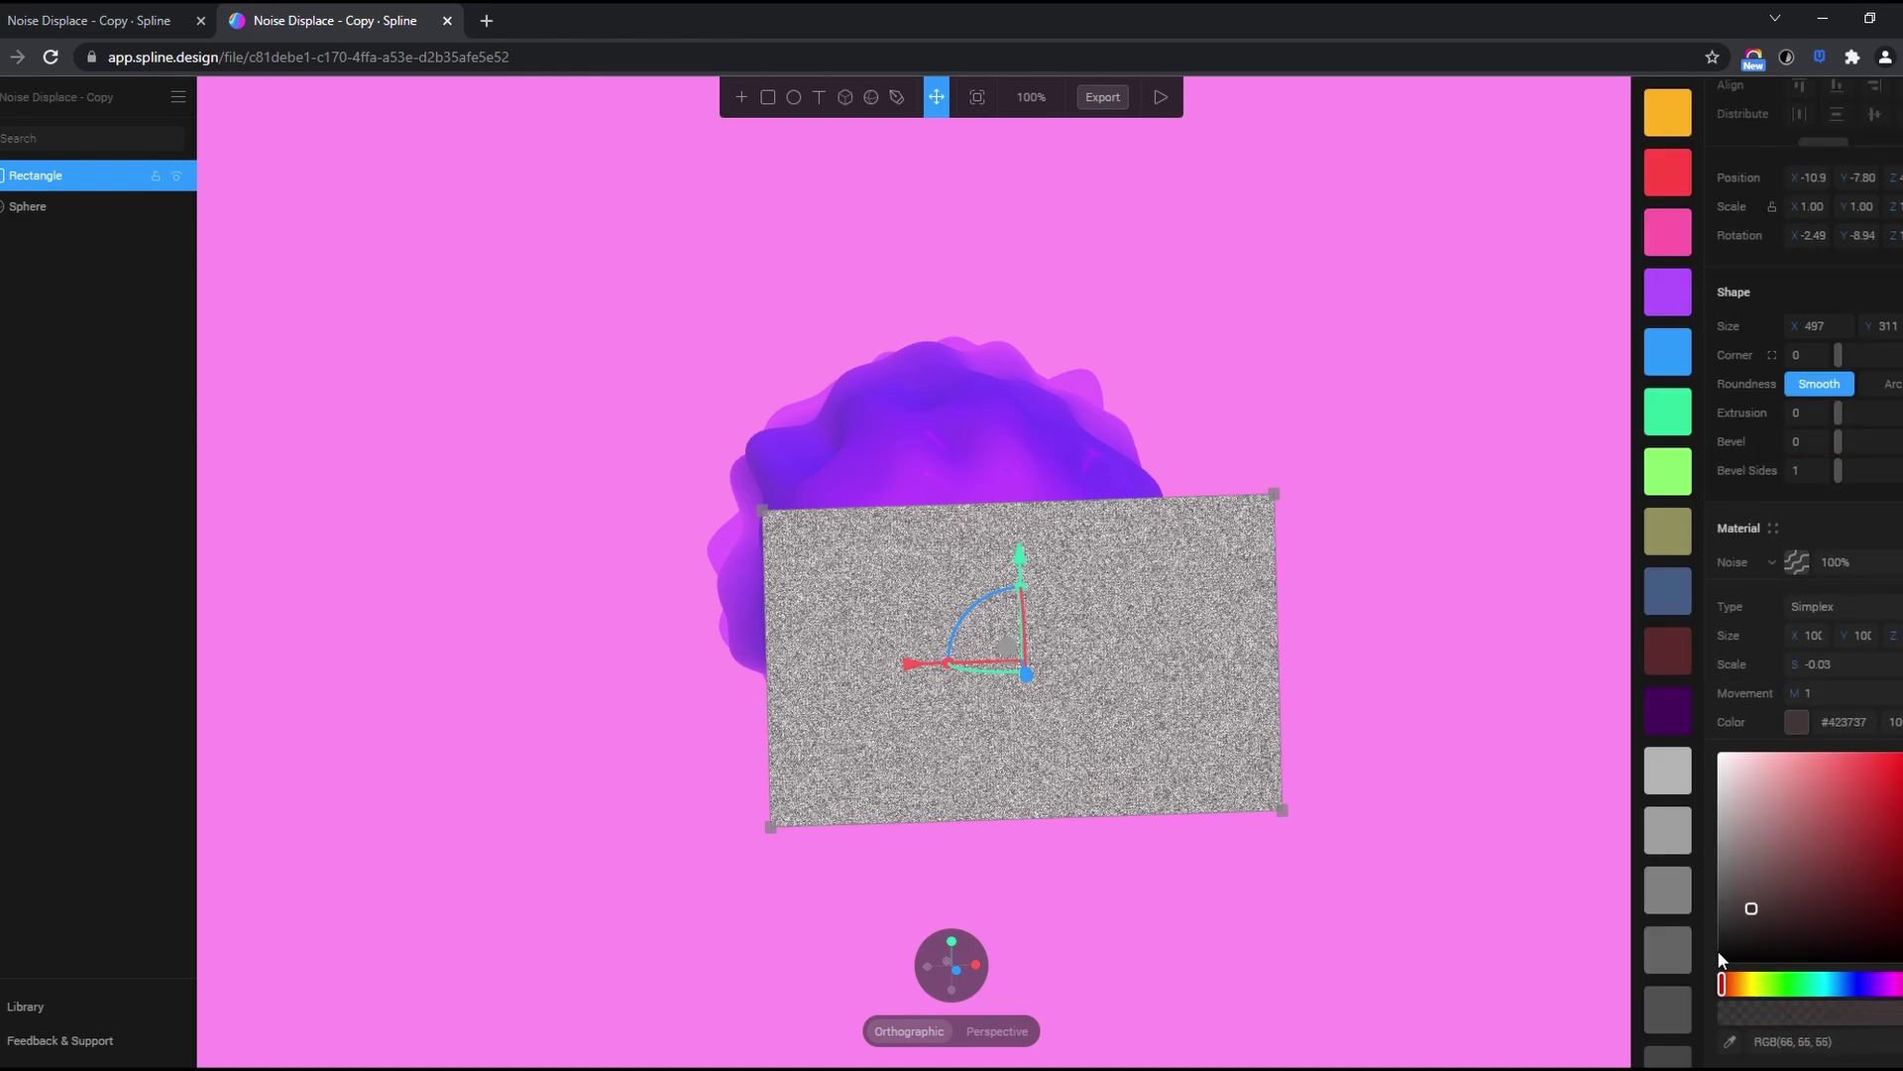
left_click(1719, 957)
left_click(1798, 726)
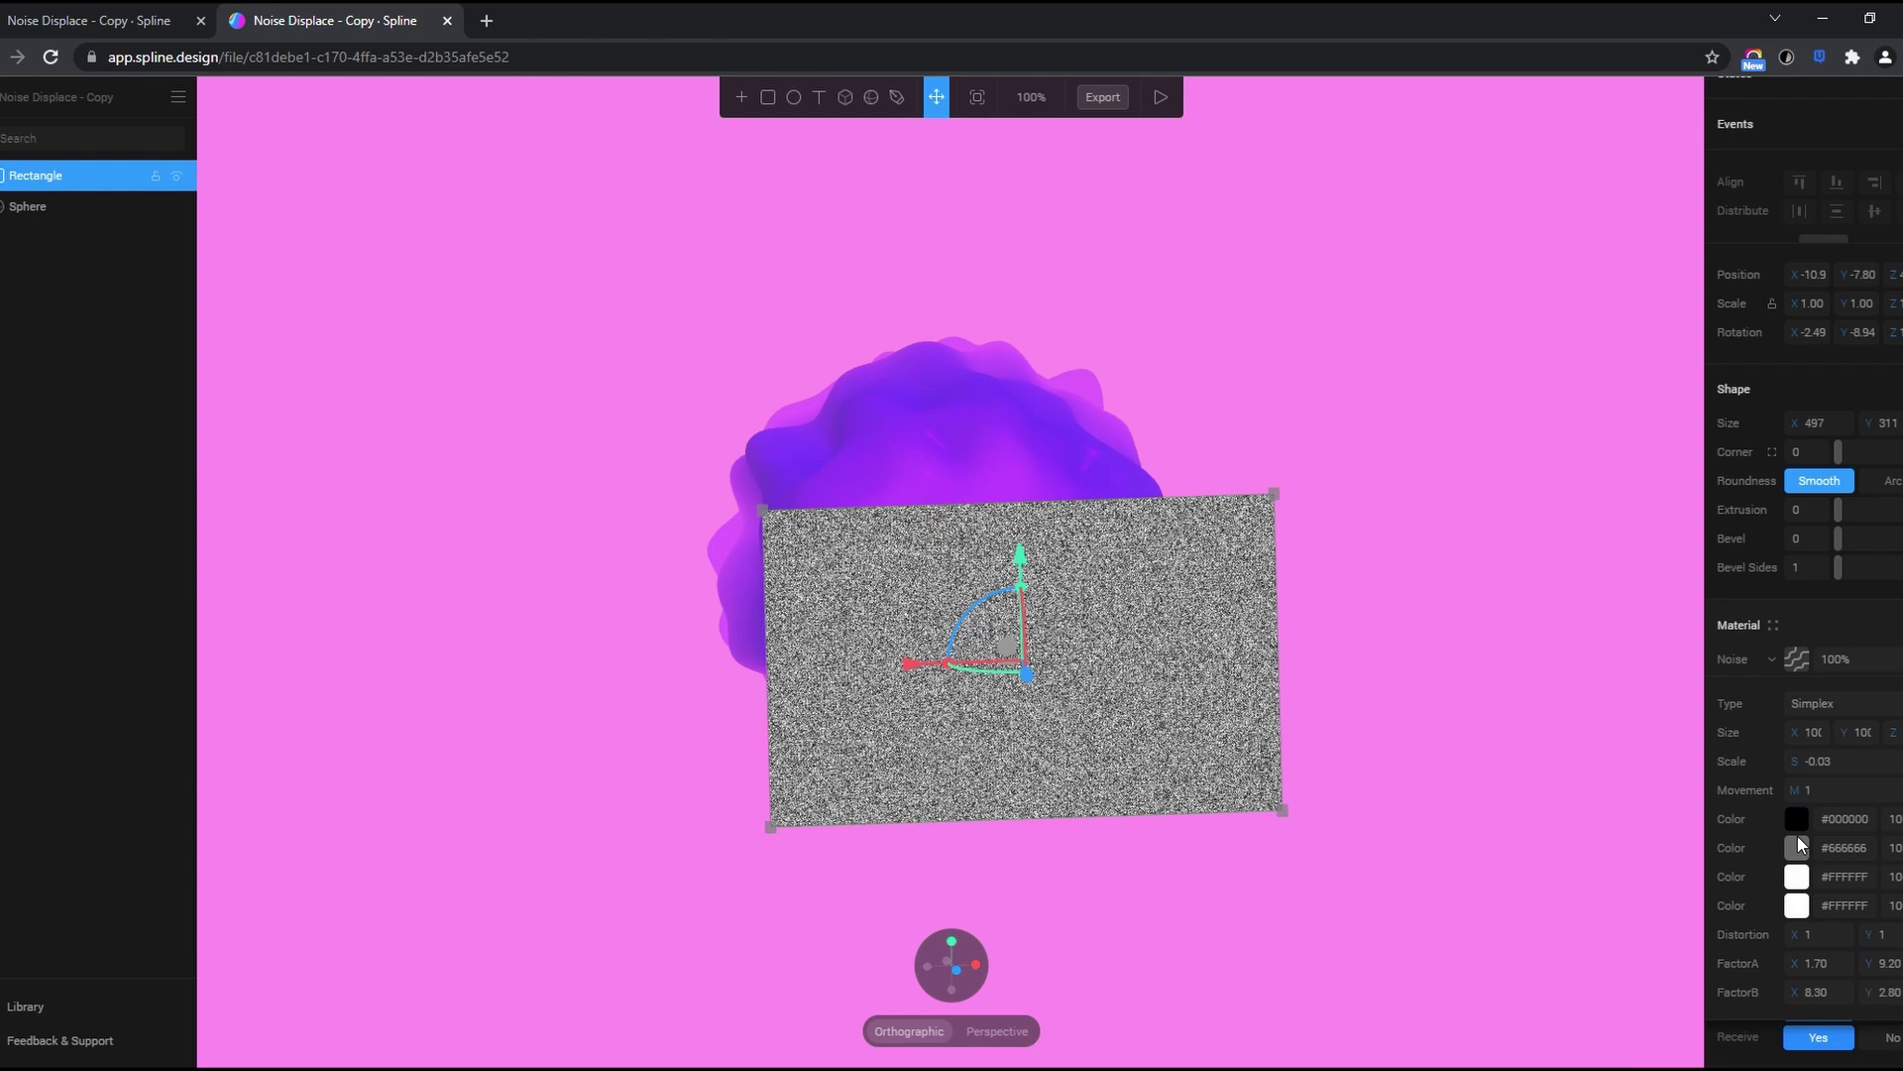
left_click(1802, 853)
left_click(1730, 985)
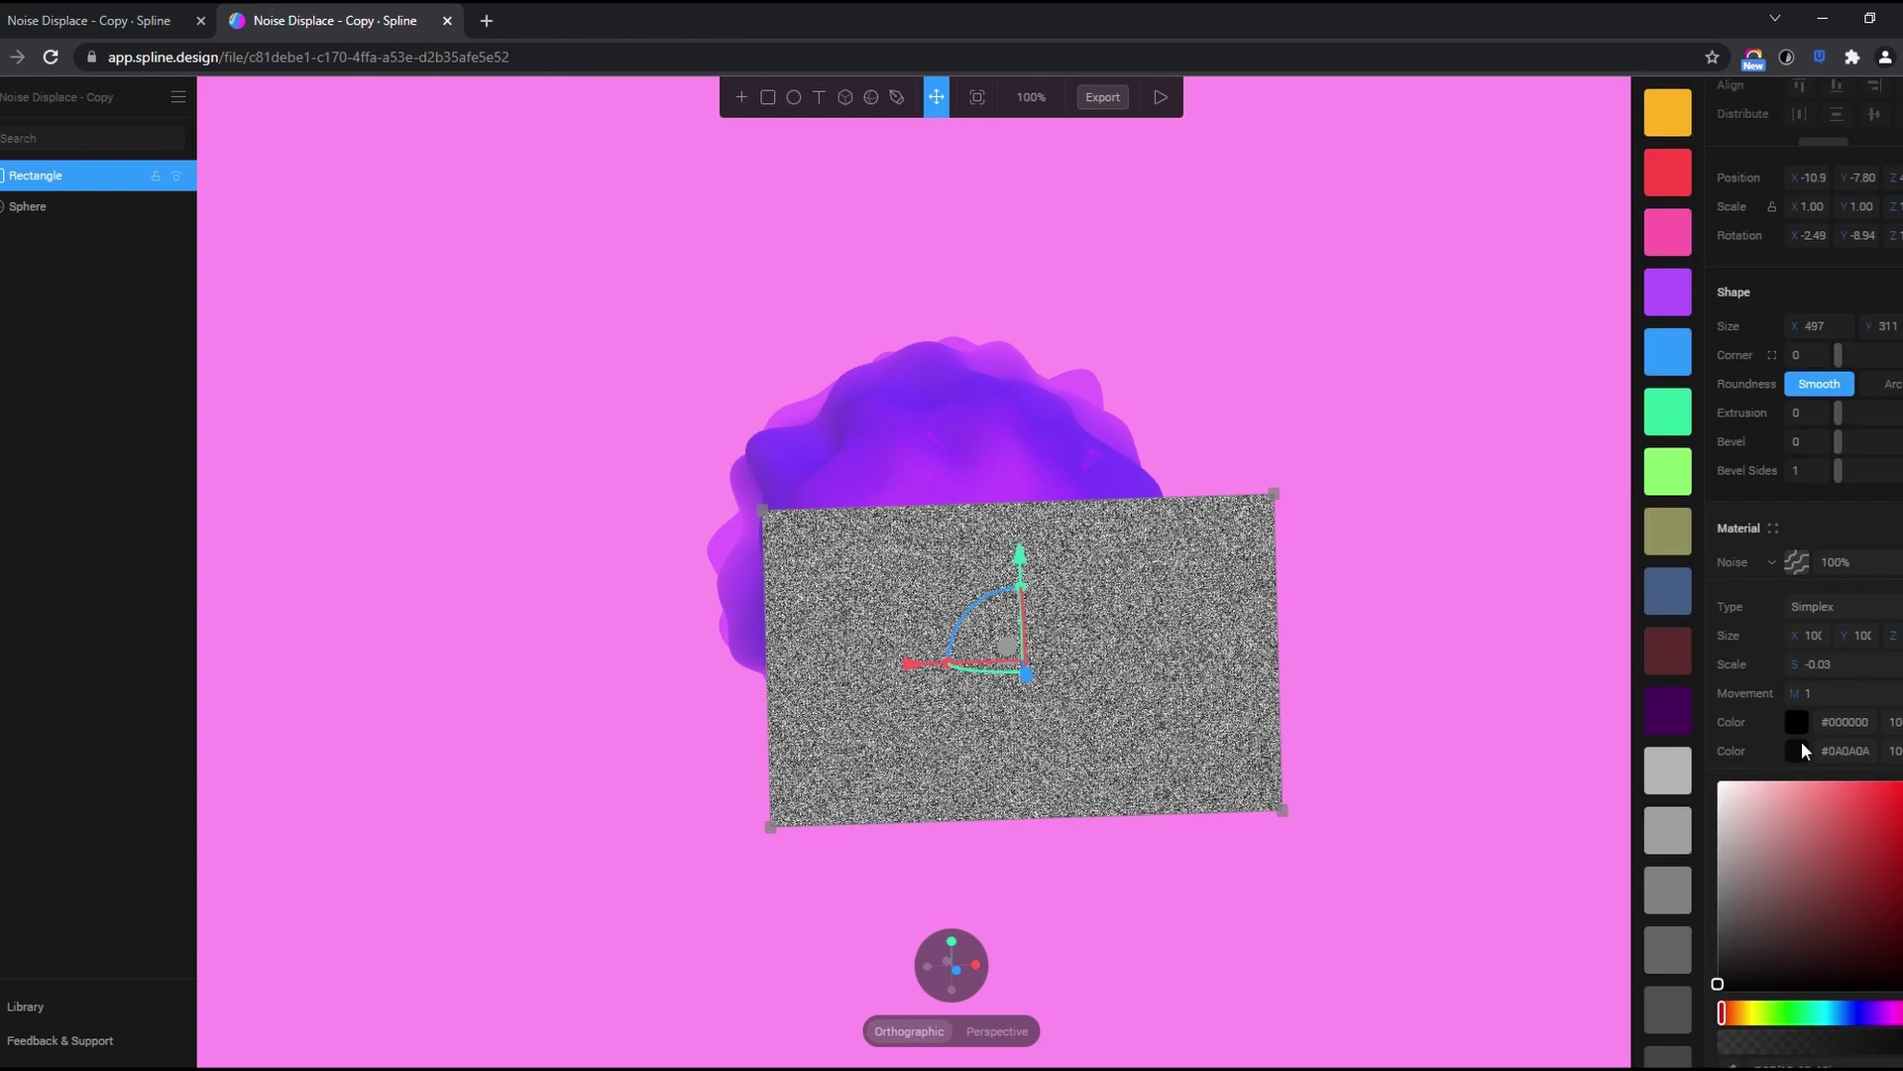
left_click(1796, 751)
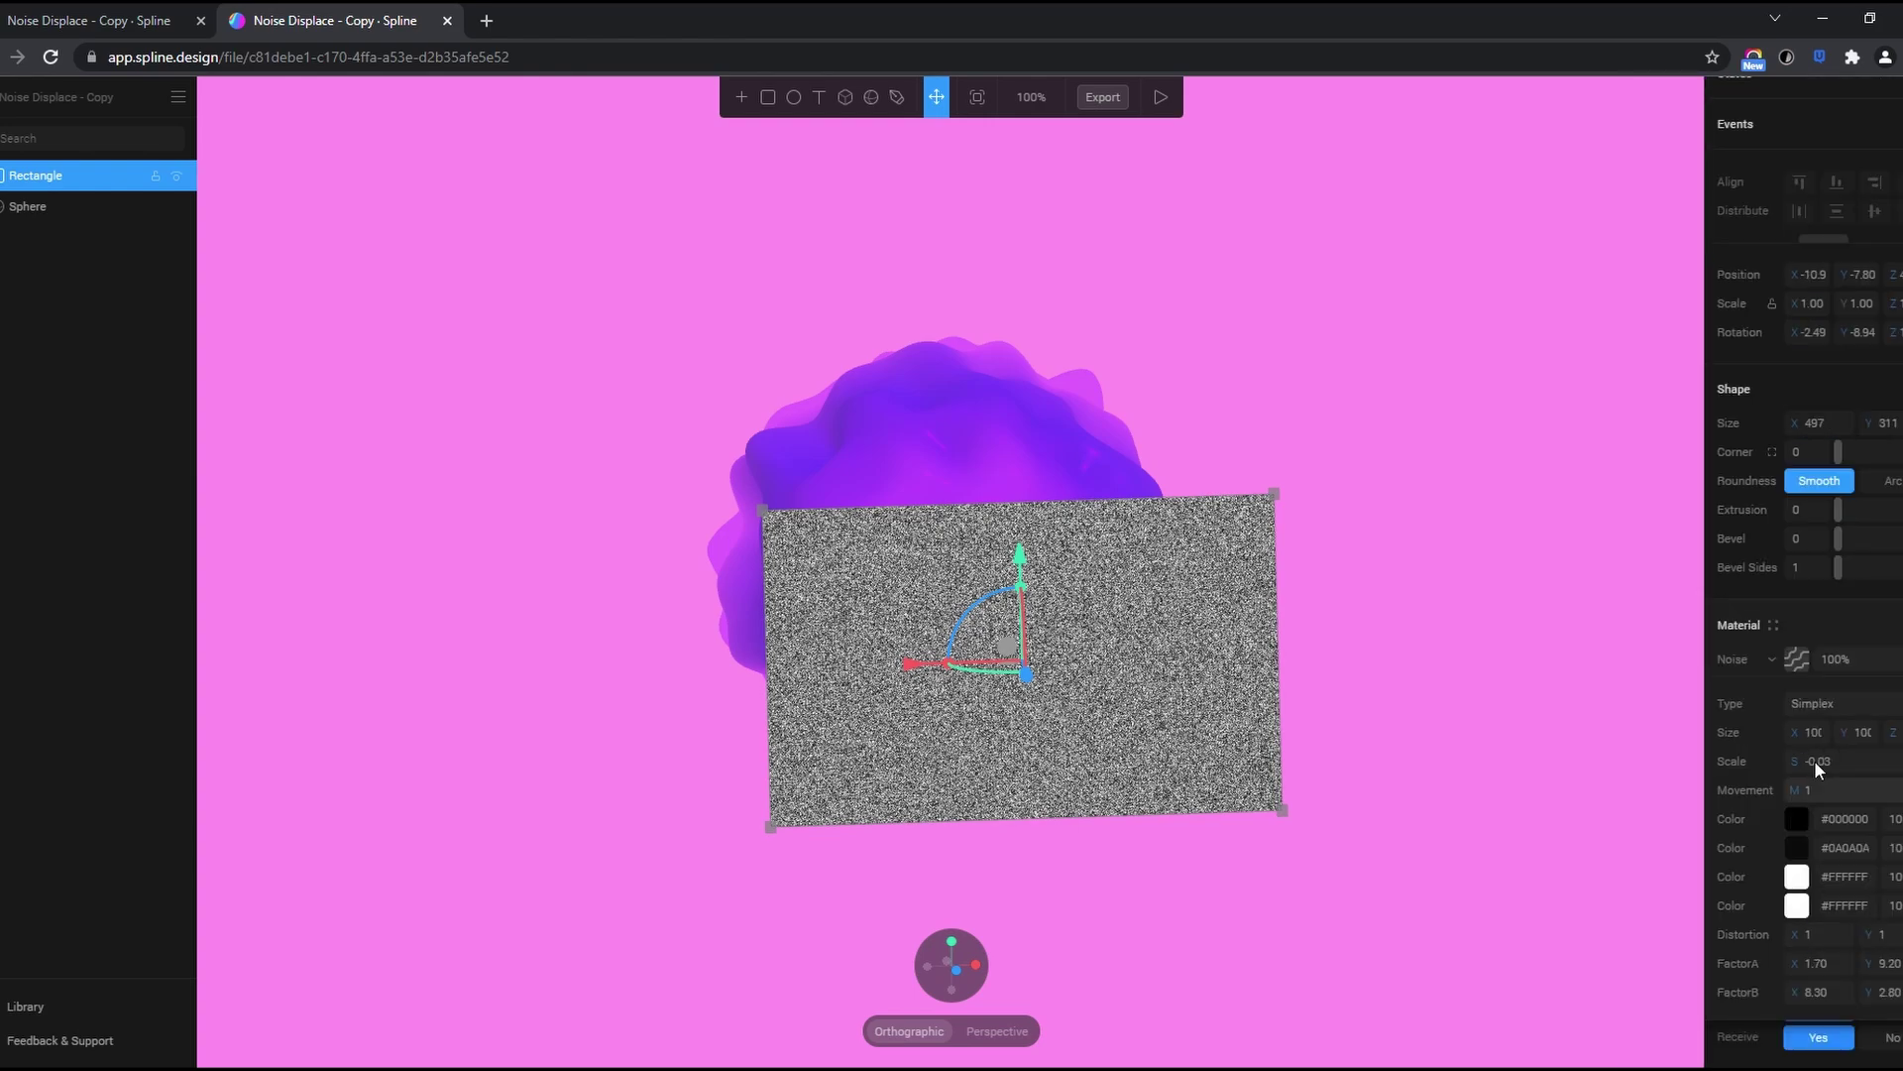
Set the noise layer's strength to 20% and reselect the rectangle
left_click(1849, 670)
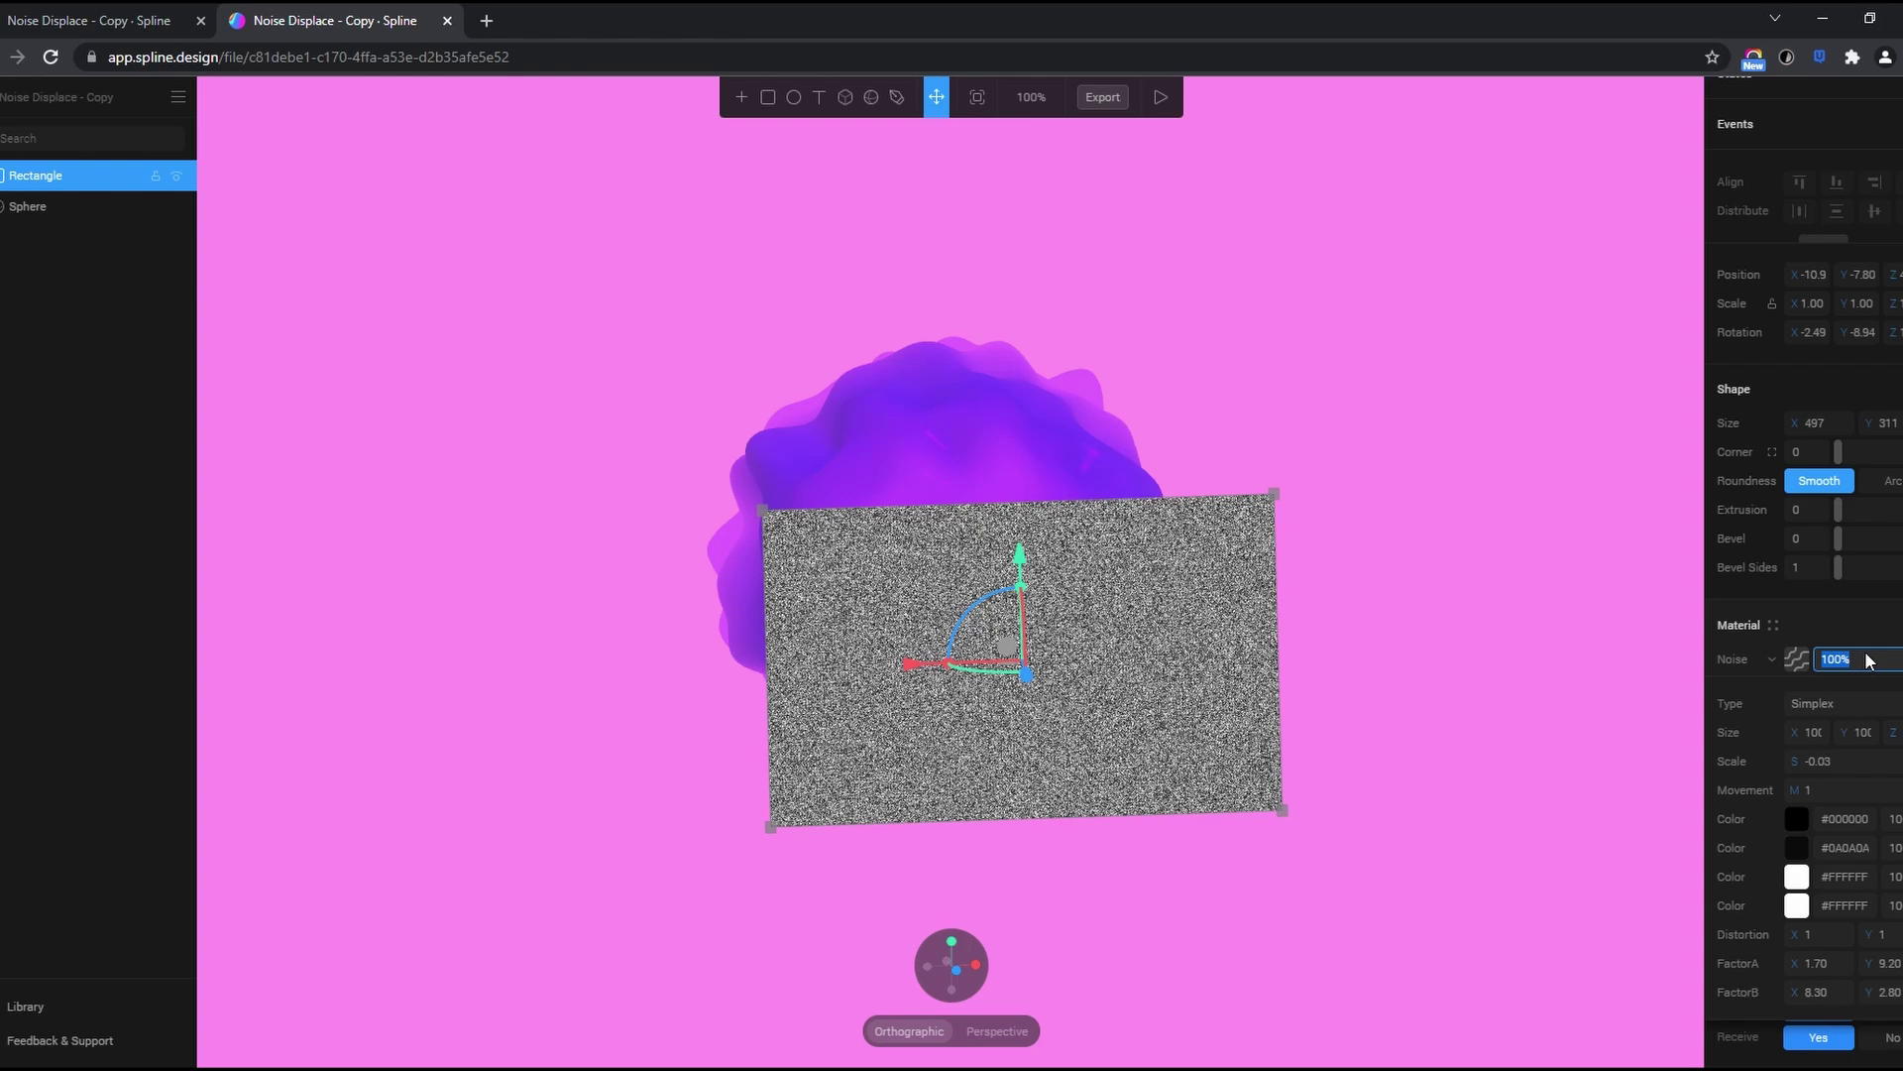
type("20")
key("Return")
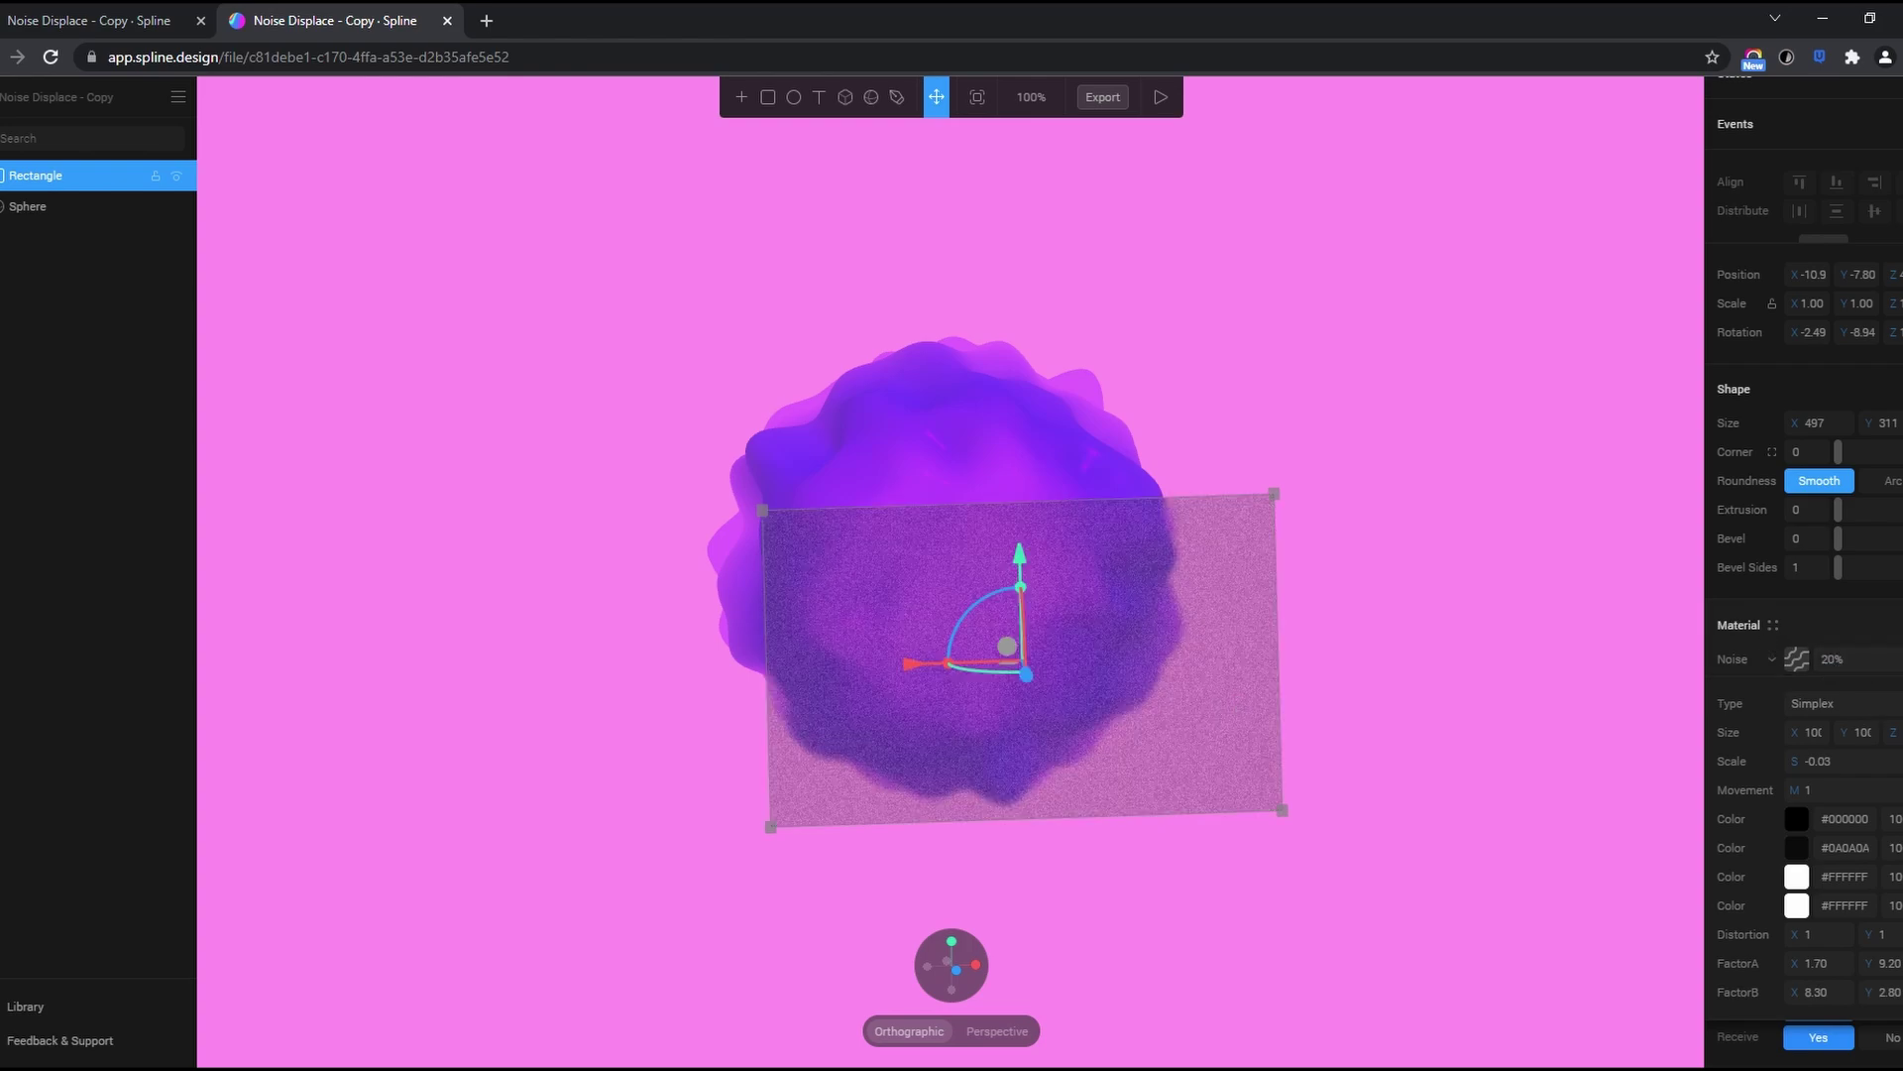
key("Escape")
scroll(1097, 712, "up", 3)
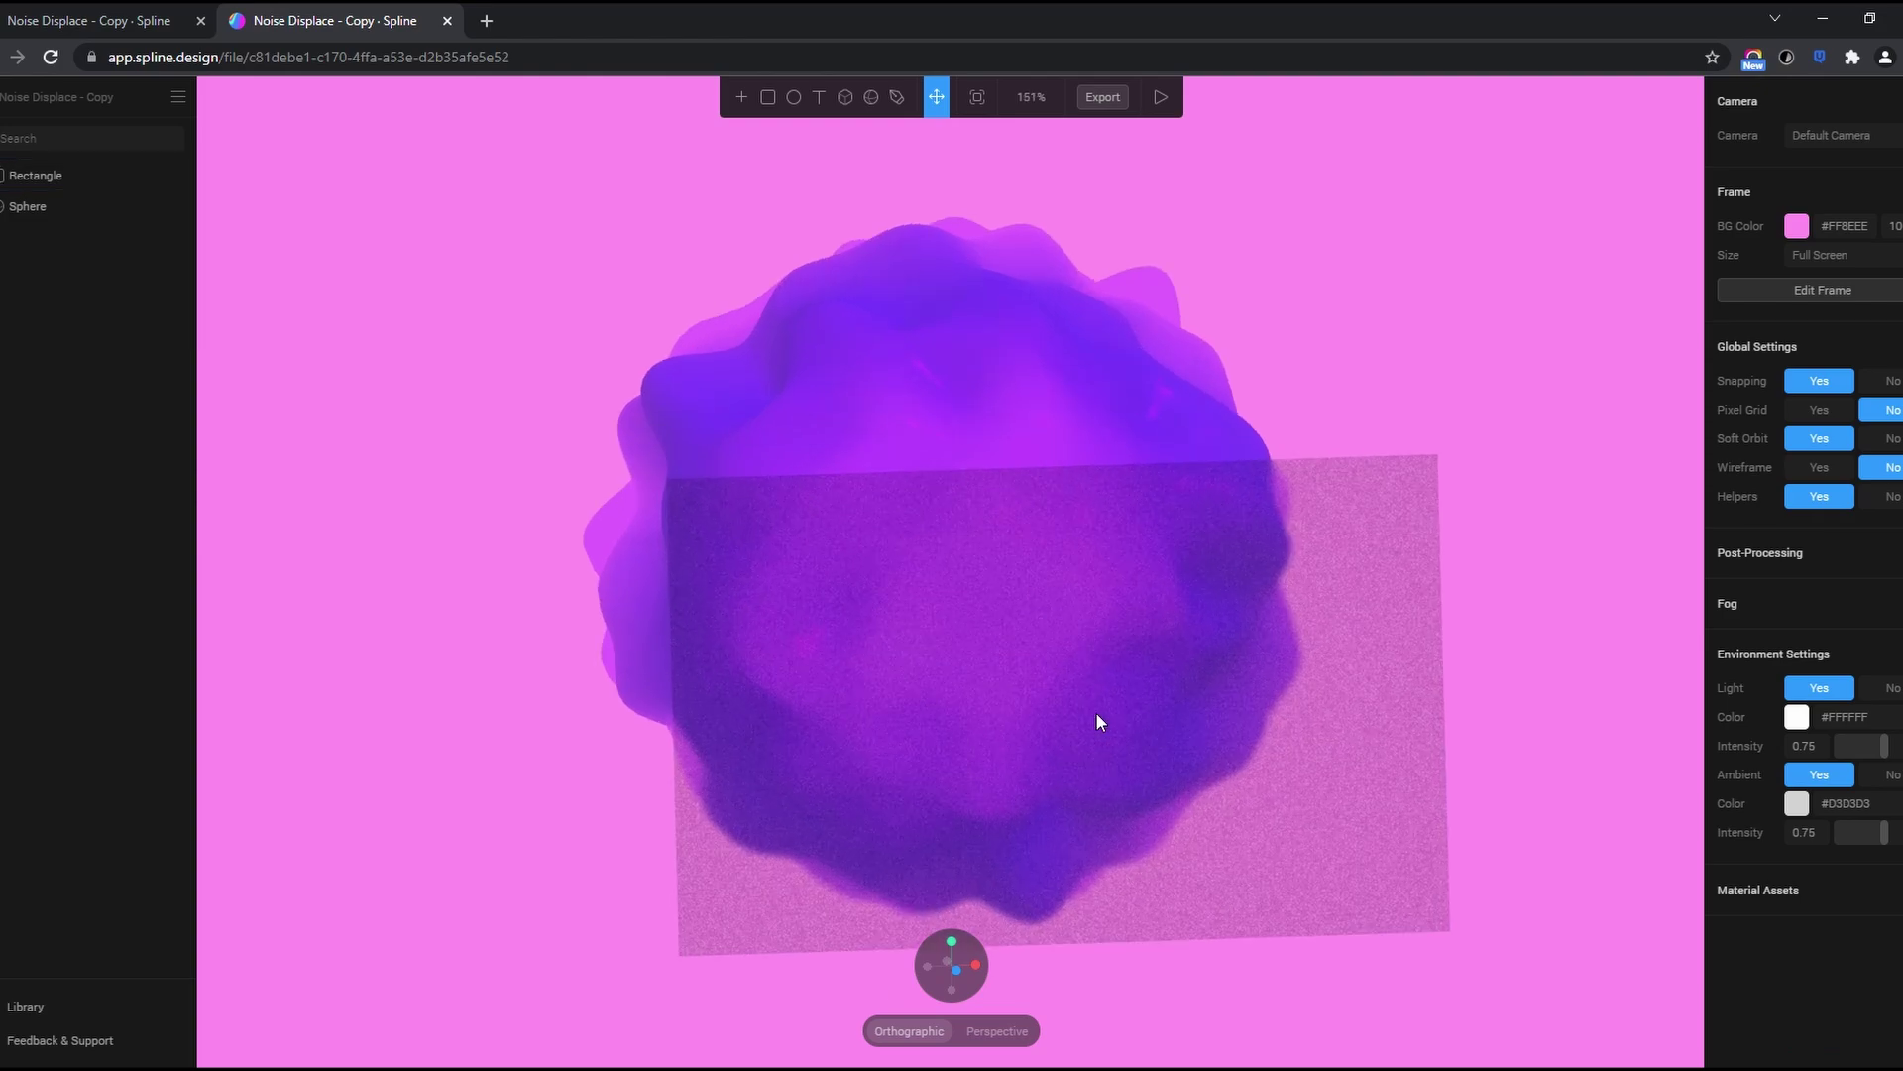
mouse_move(1509, 740)
right_mouse_down()
mouse_move(1467, 734)
mouse_move(1543, 733)
right_mouse_up()
left_click(1543, 734)
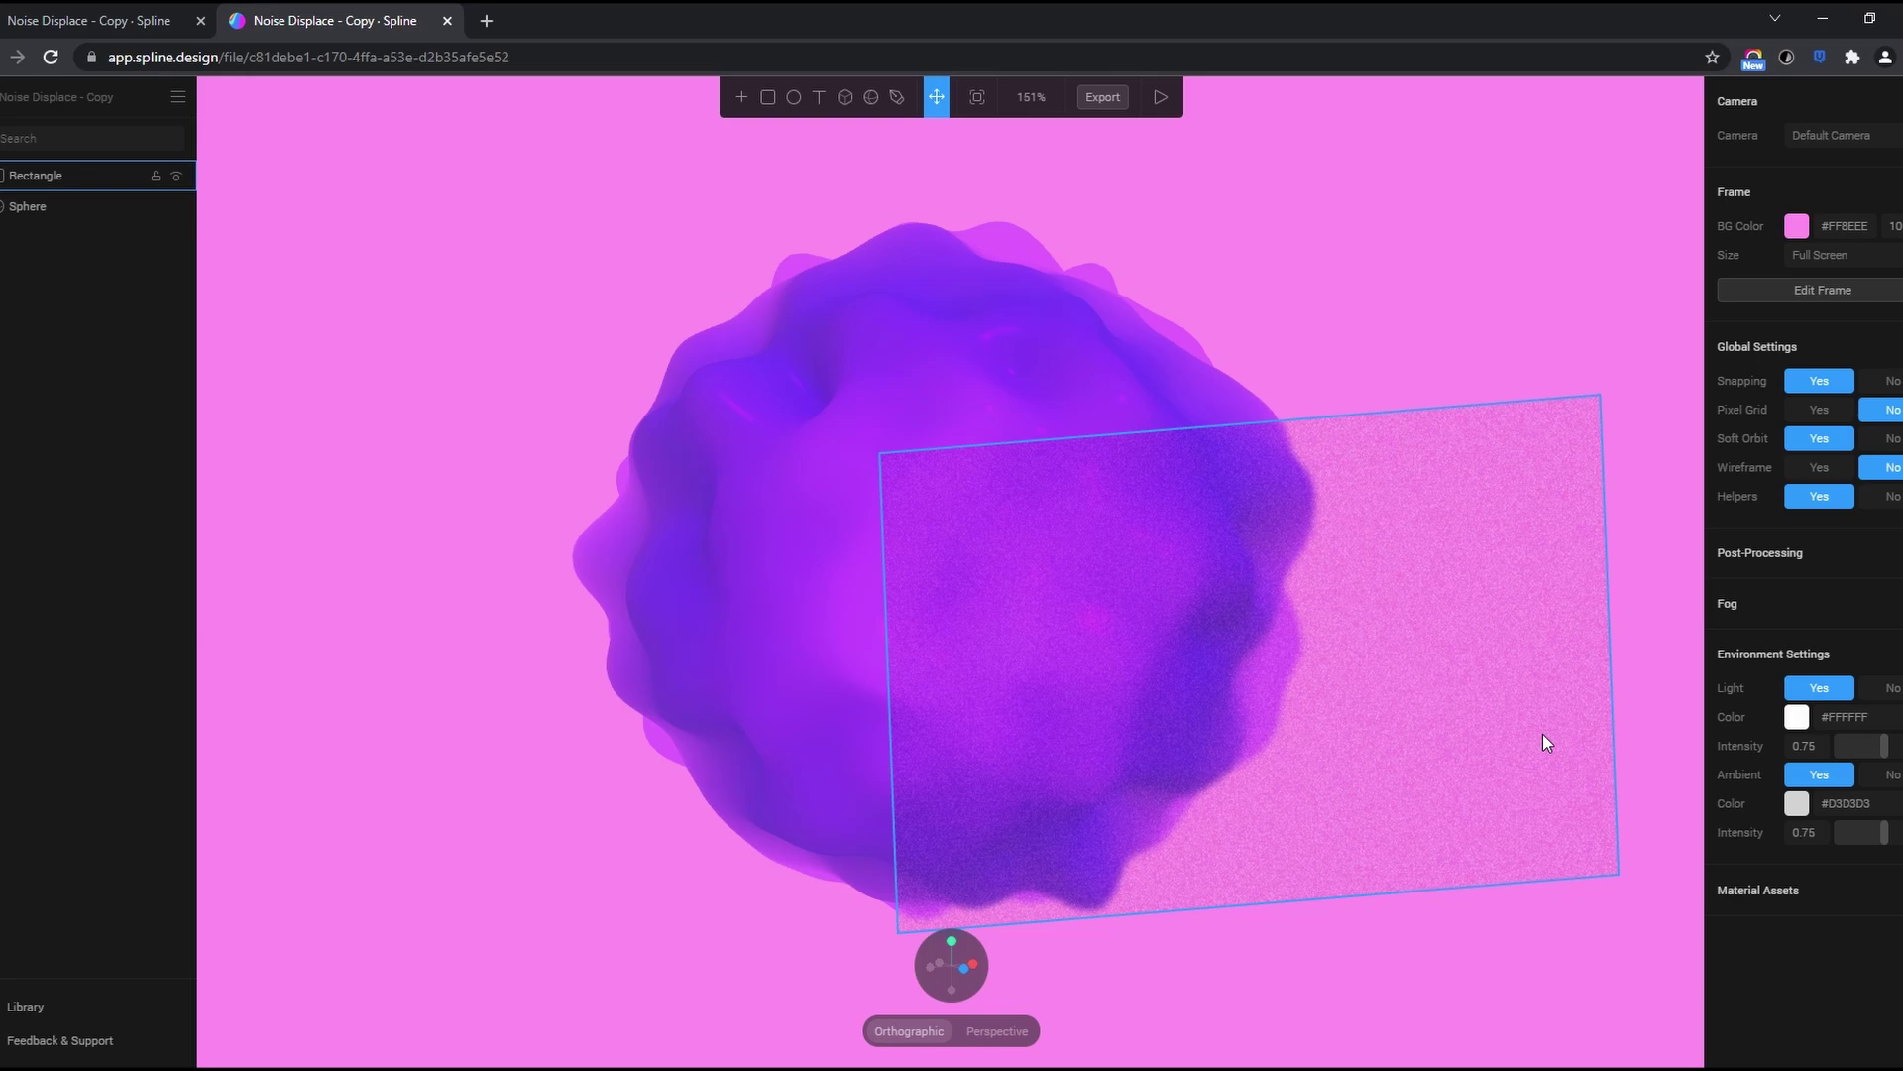
Remove the grey Color layer from the rectangle's material
key("shift+2")
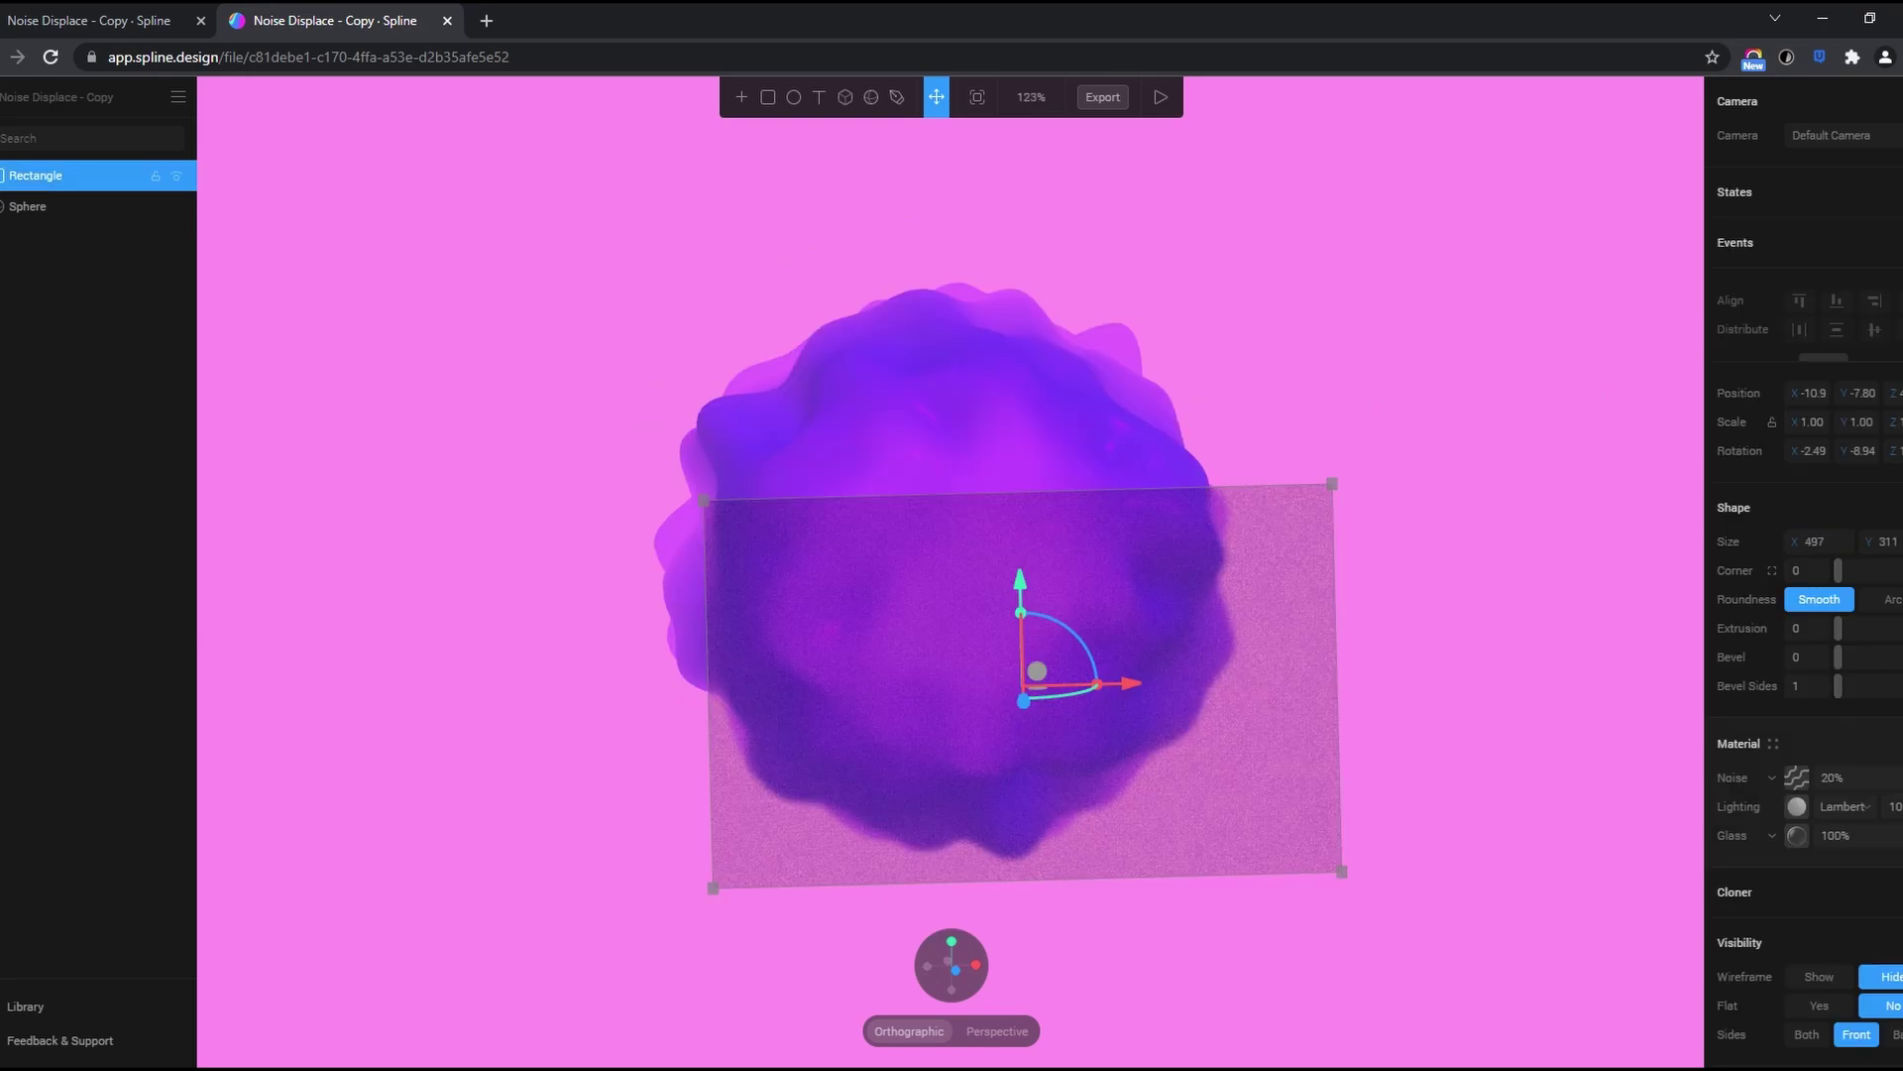
left_click(1774, 744)
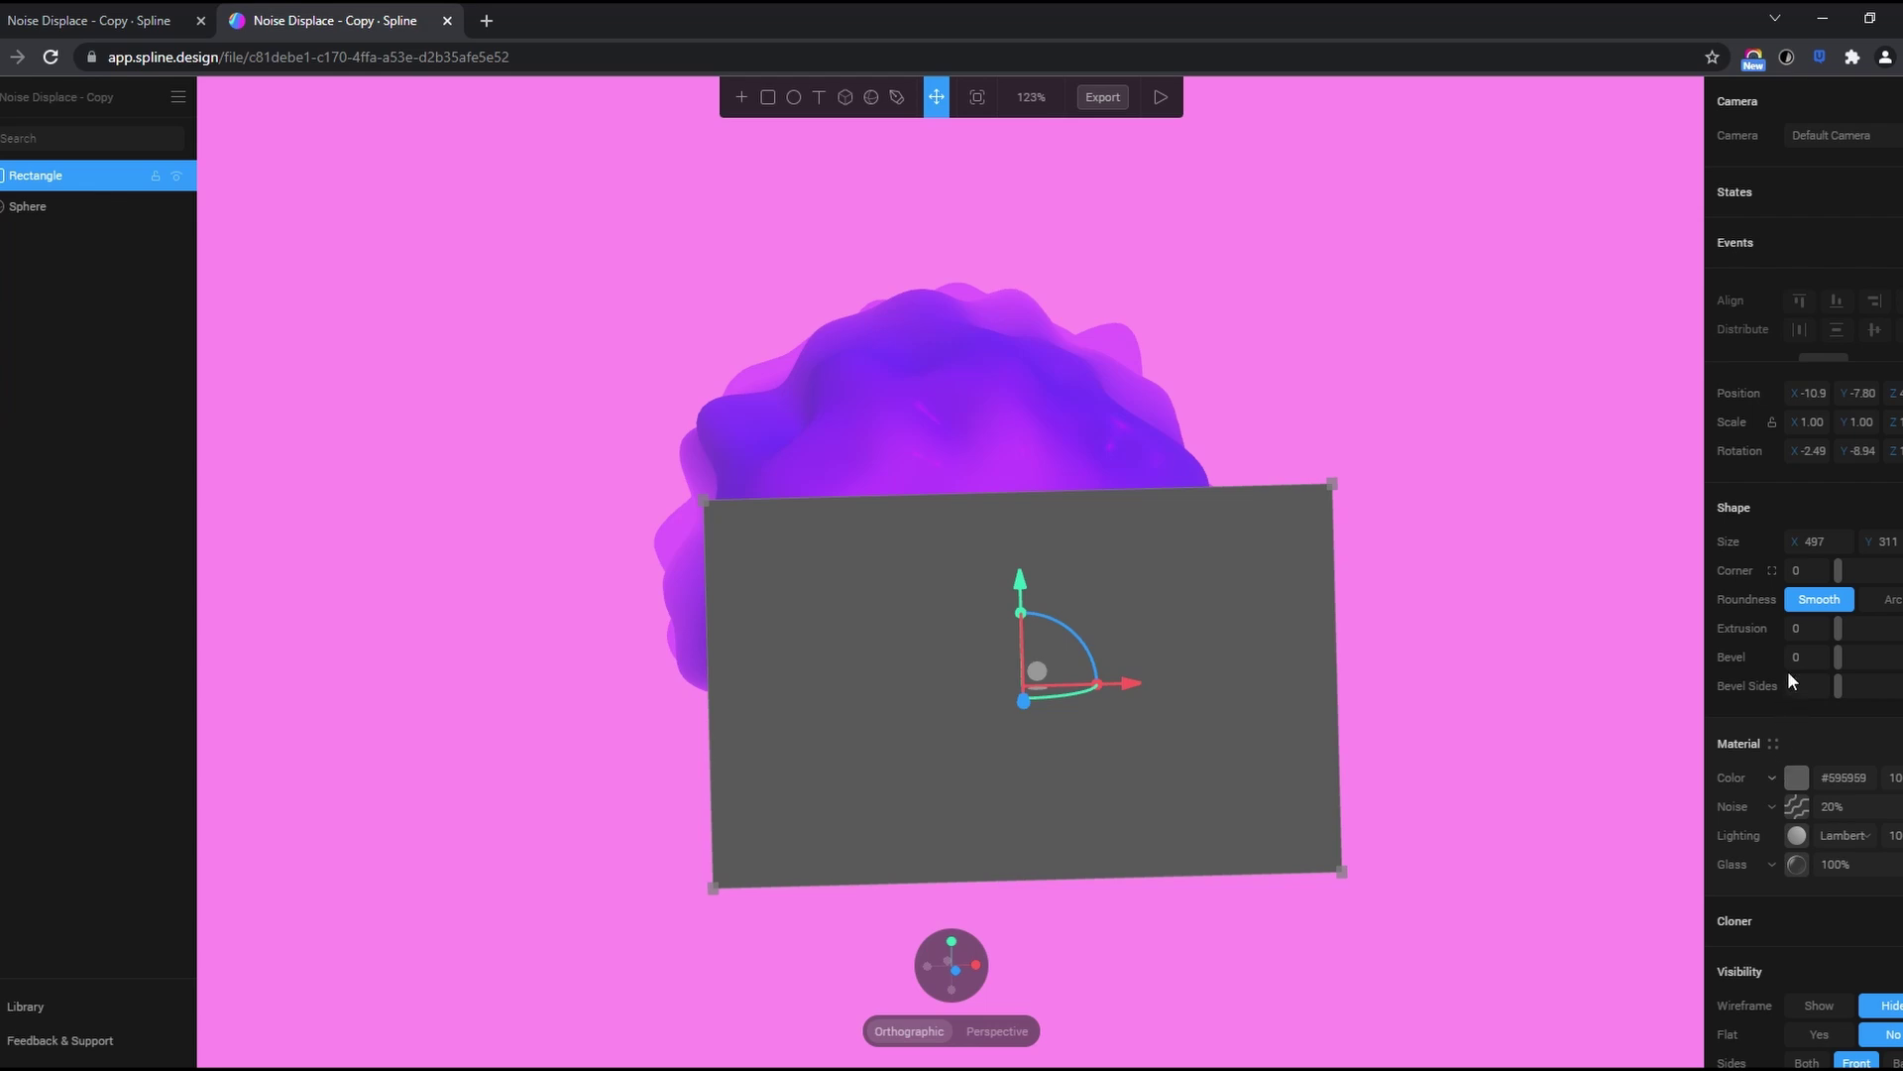
key("ctrl+z")
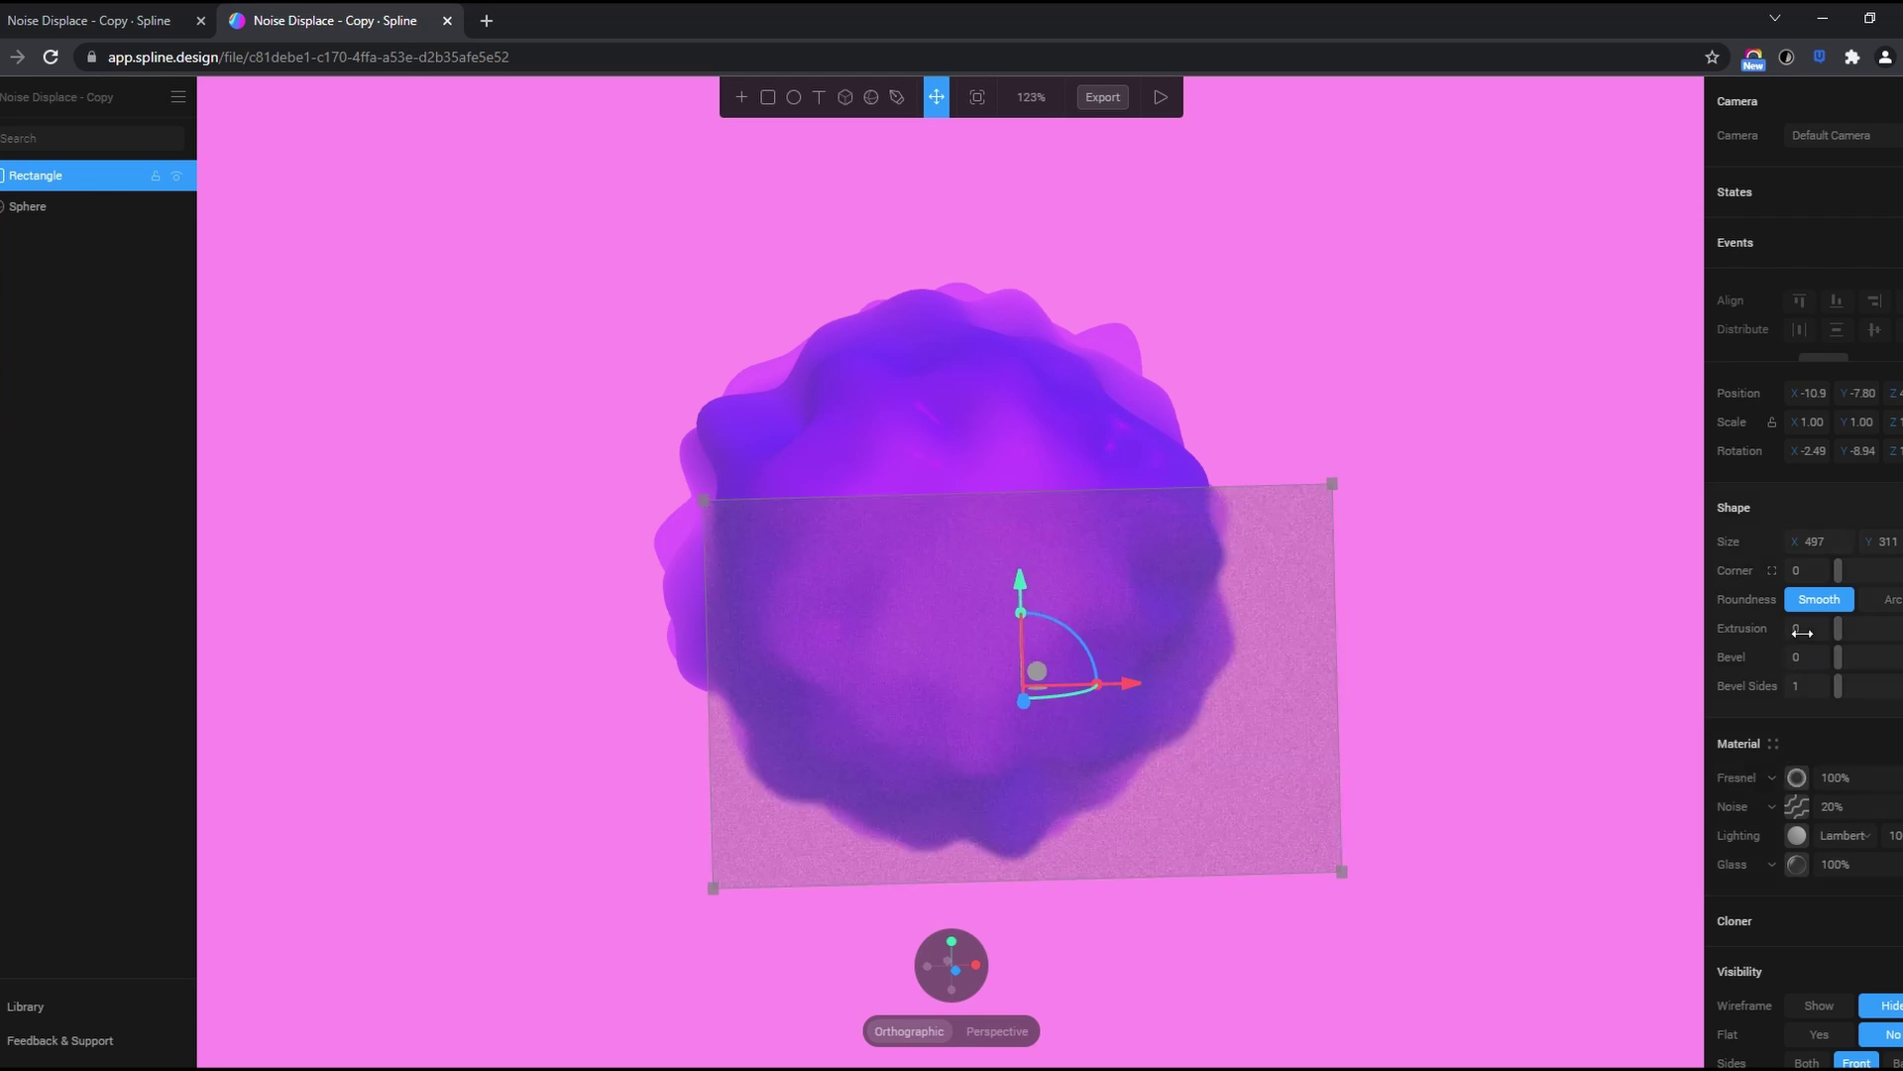
Set the Fresnel layer's bias to 0.20 and scale to 0.50
left_click(1800, 775)
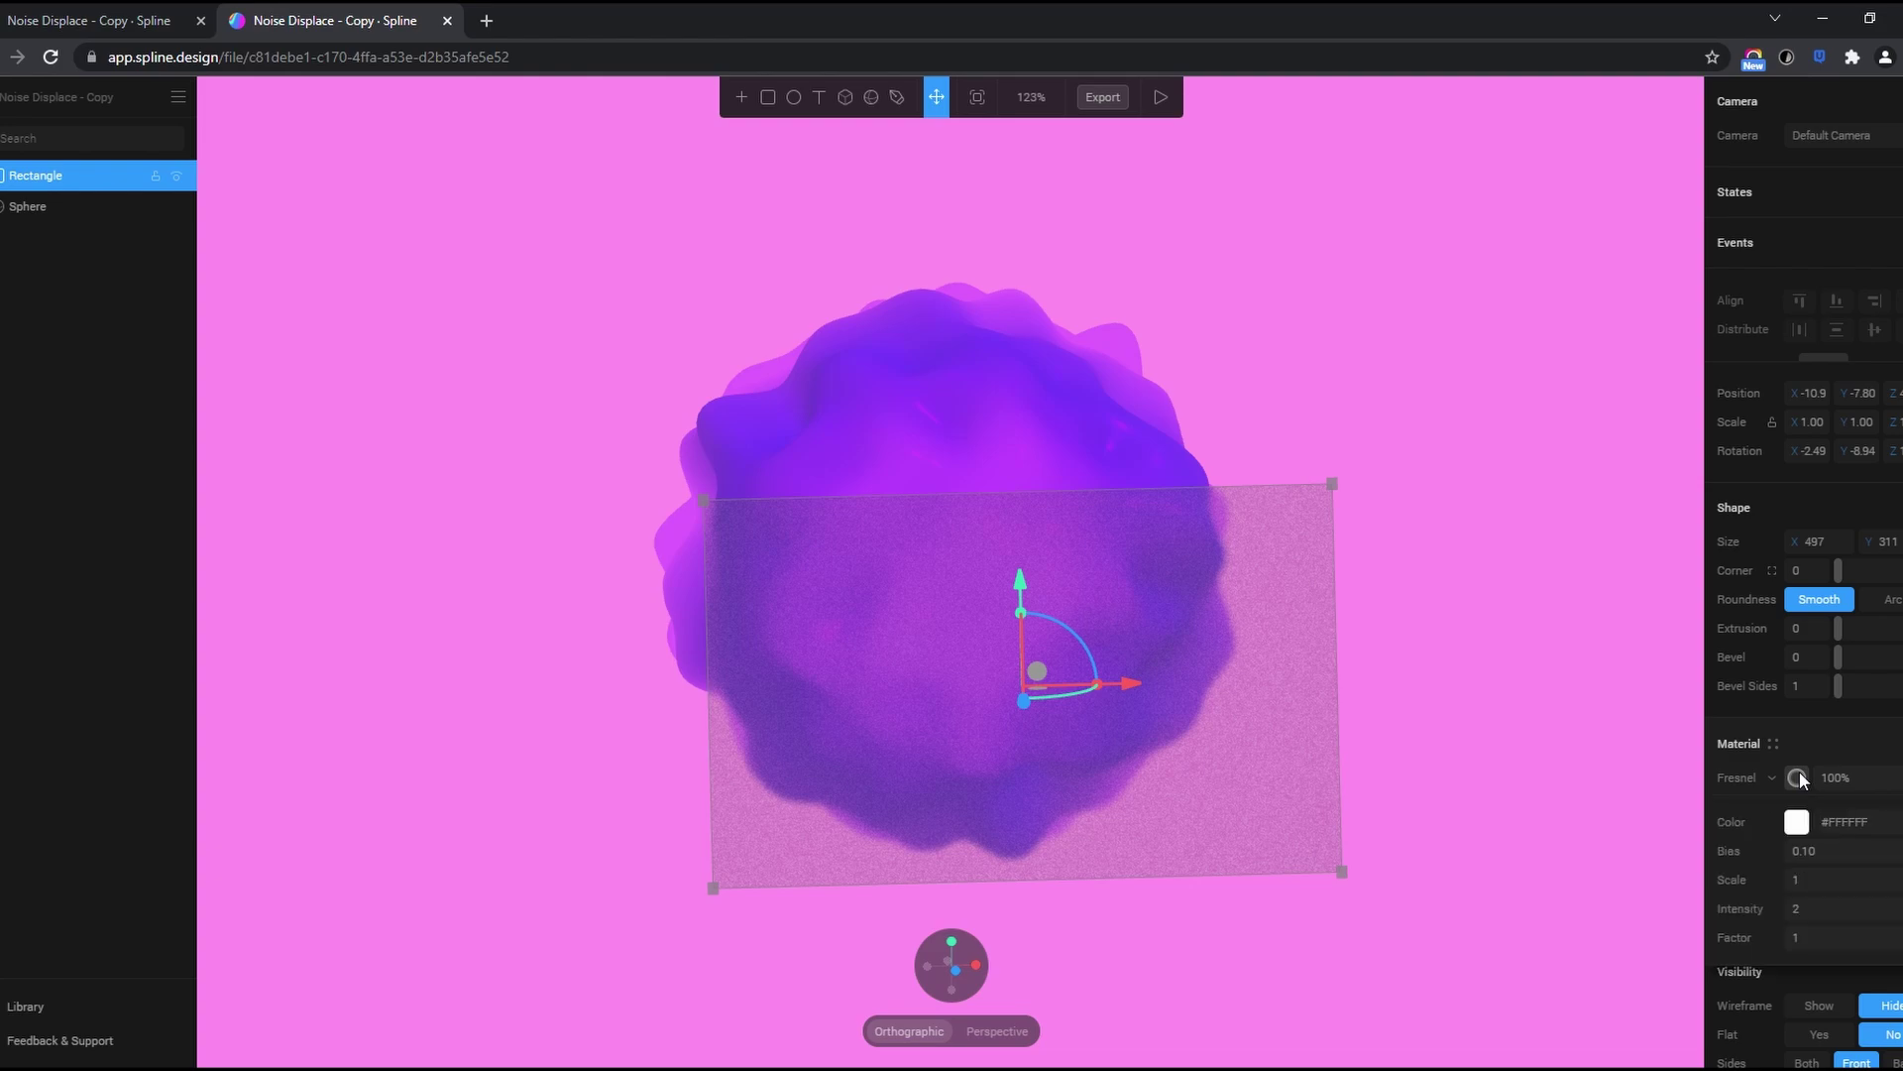
left_click(1816, 854)
type("0.4")
key("Return")
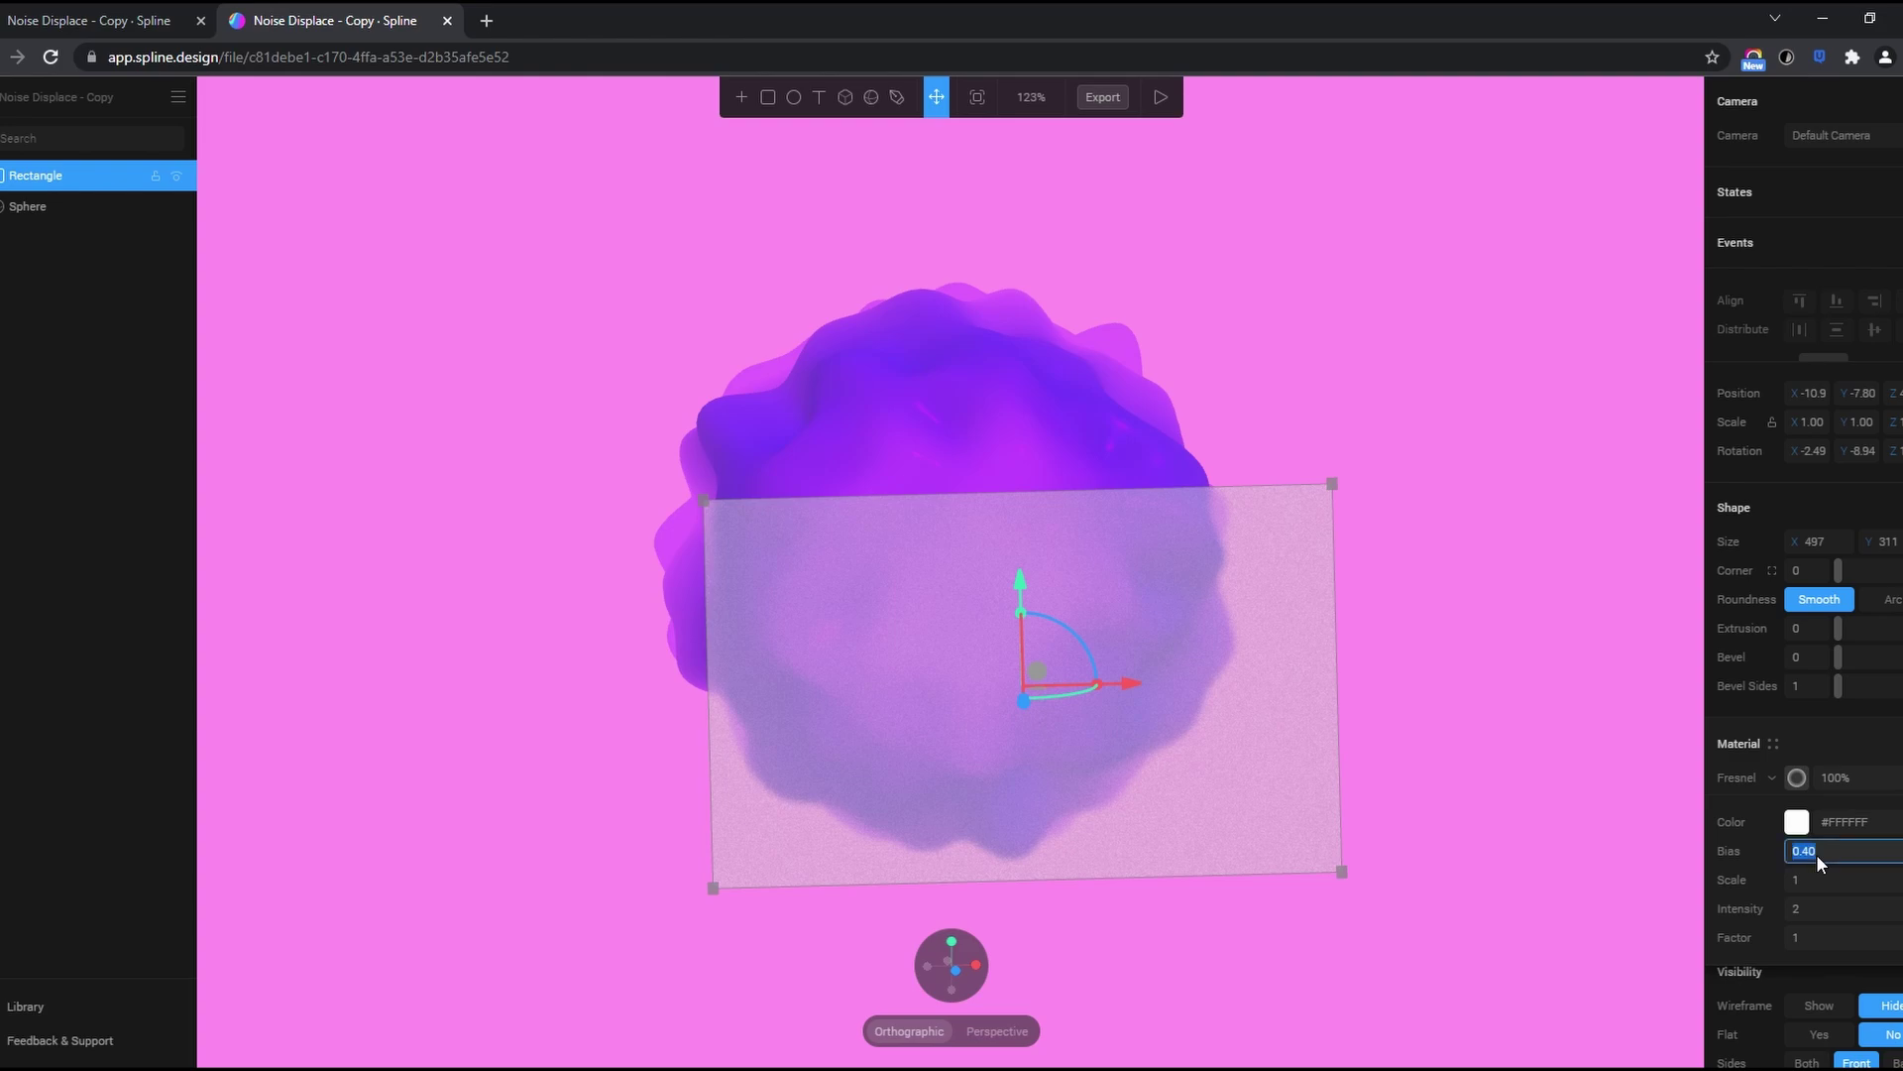
type("0.2")
key("Return")
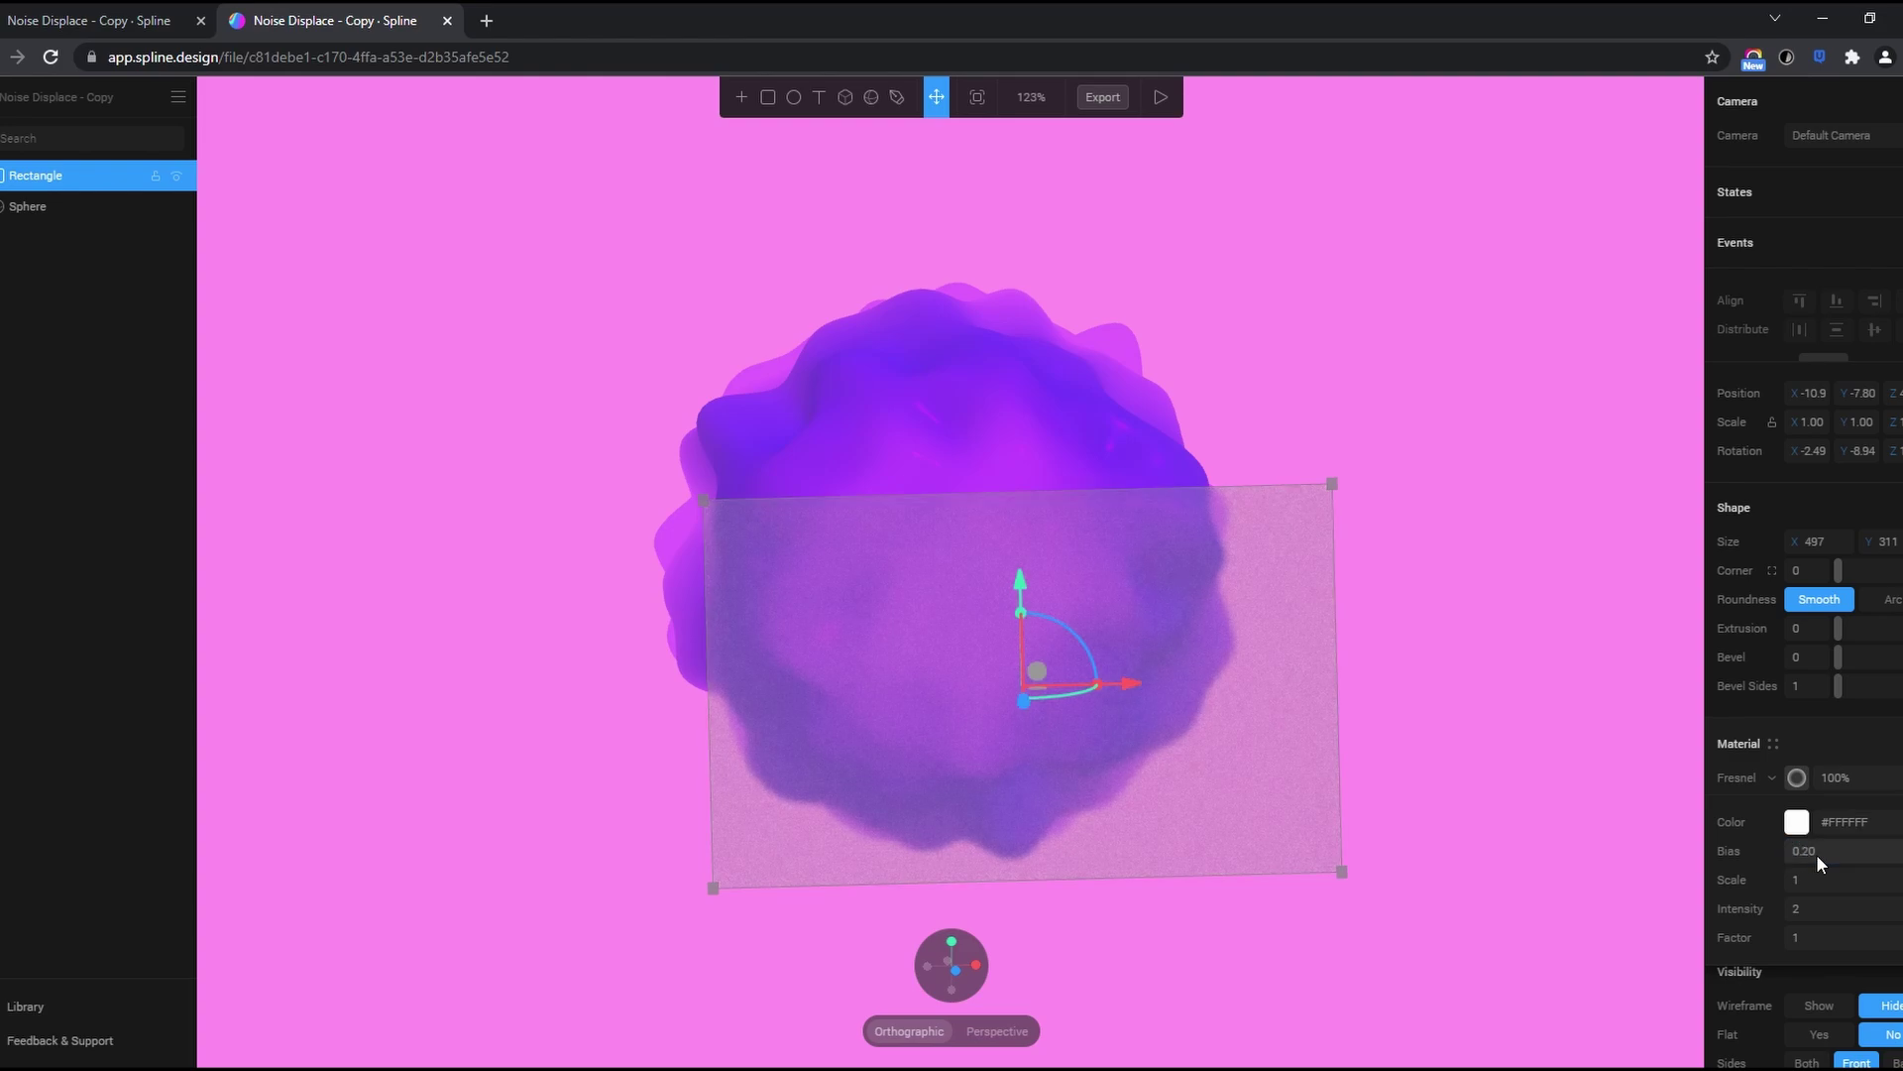
left_click(1806, 886)
type("2")
key("Return")
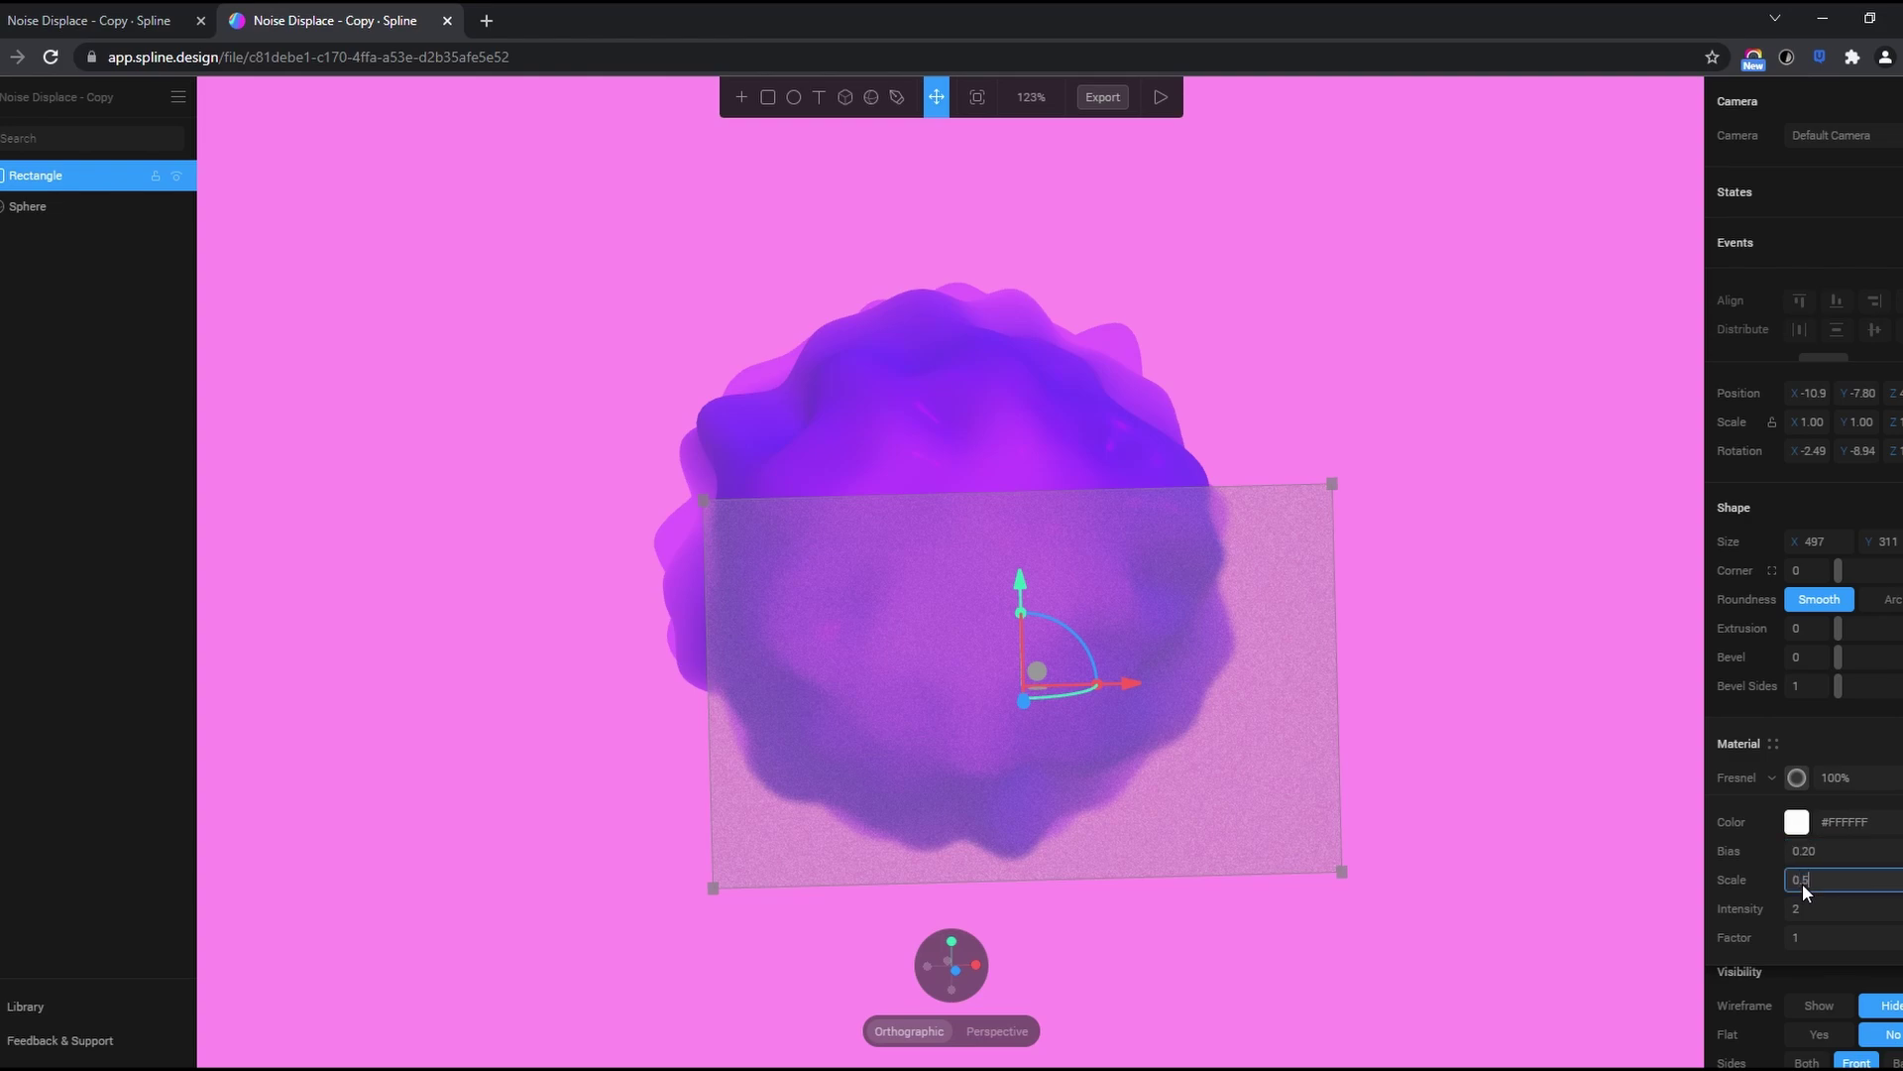
type("0.5")
key("Return")
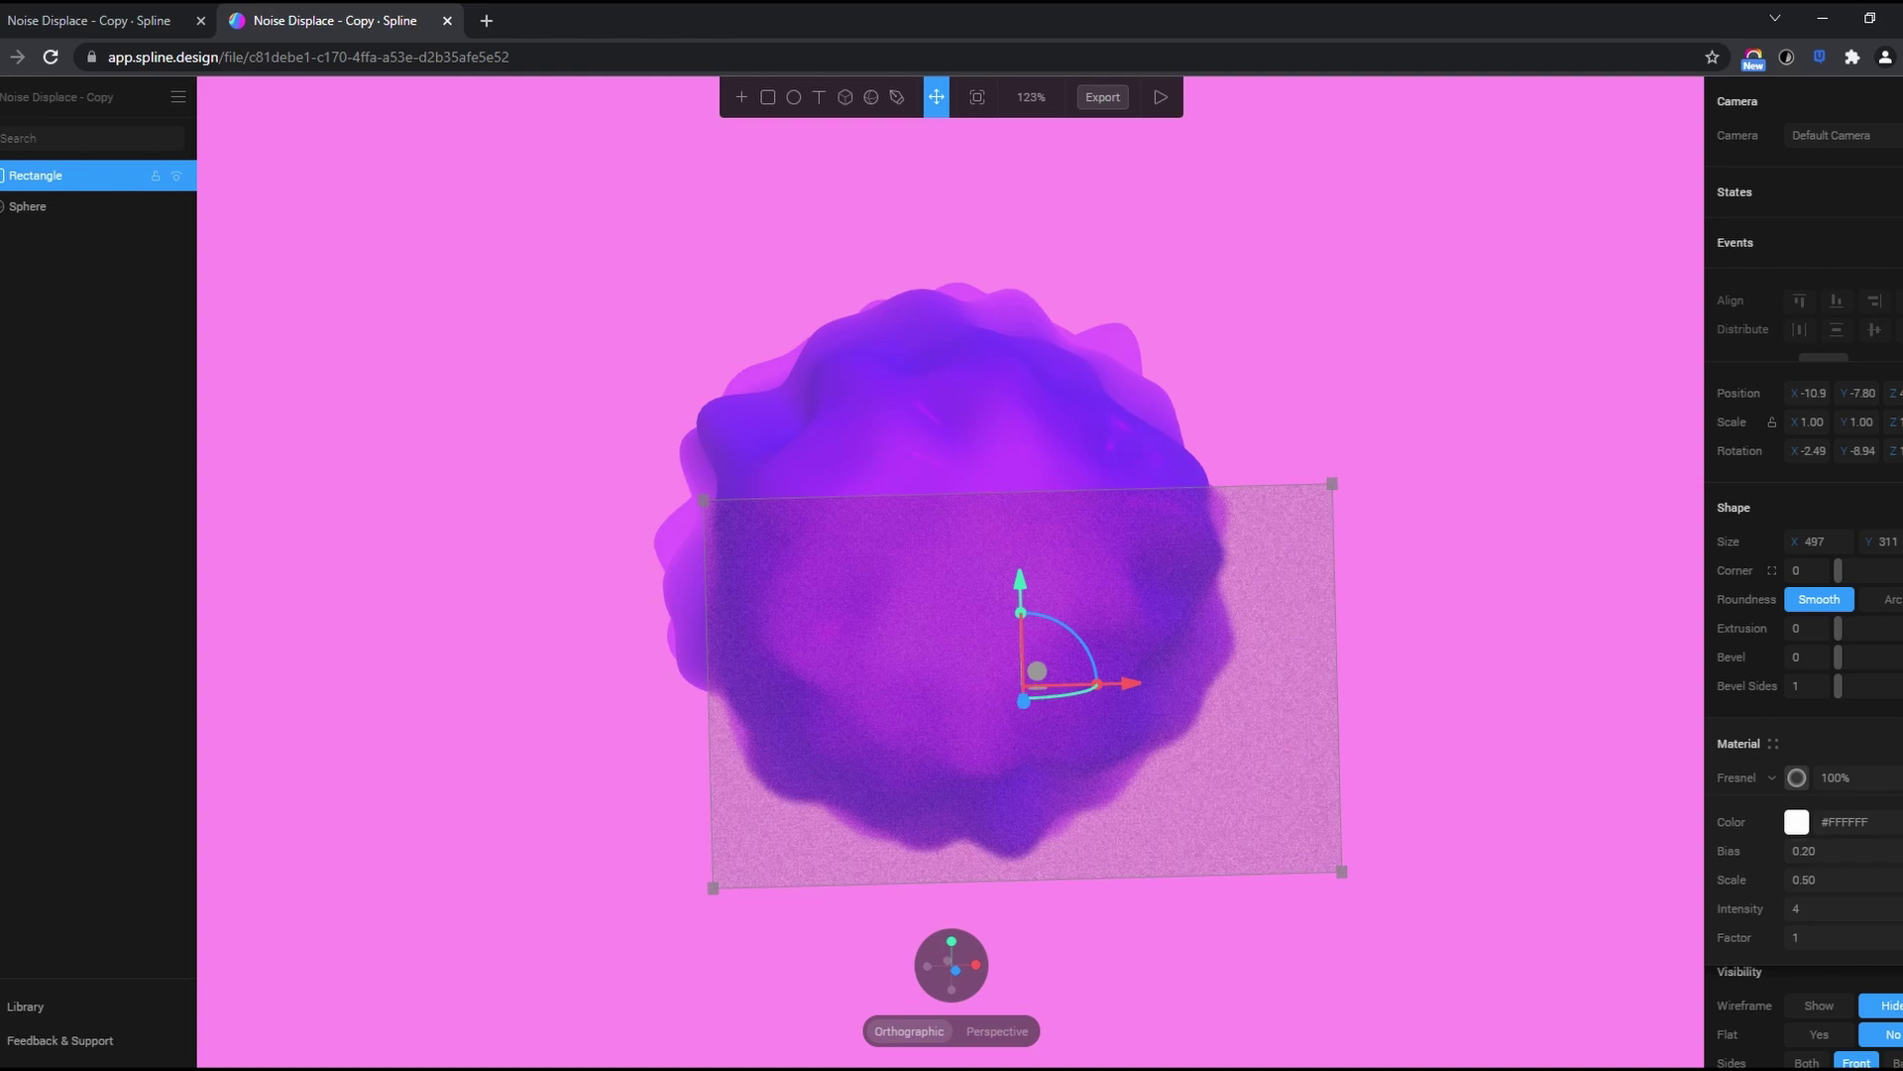
Set the rectangle's Glass layer blur to 50 and preview the frosted card
left_click(1275, 898)
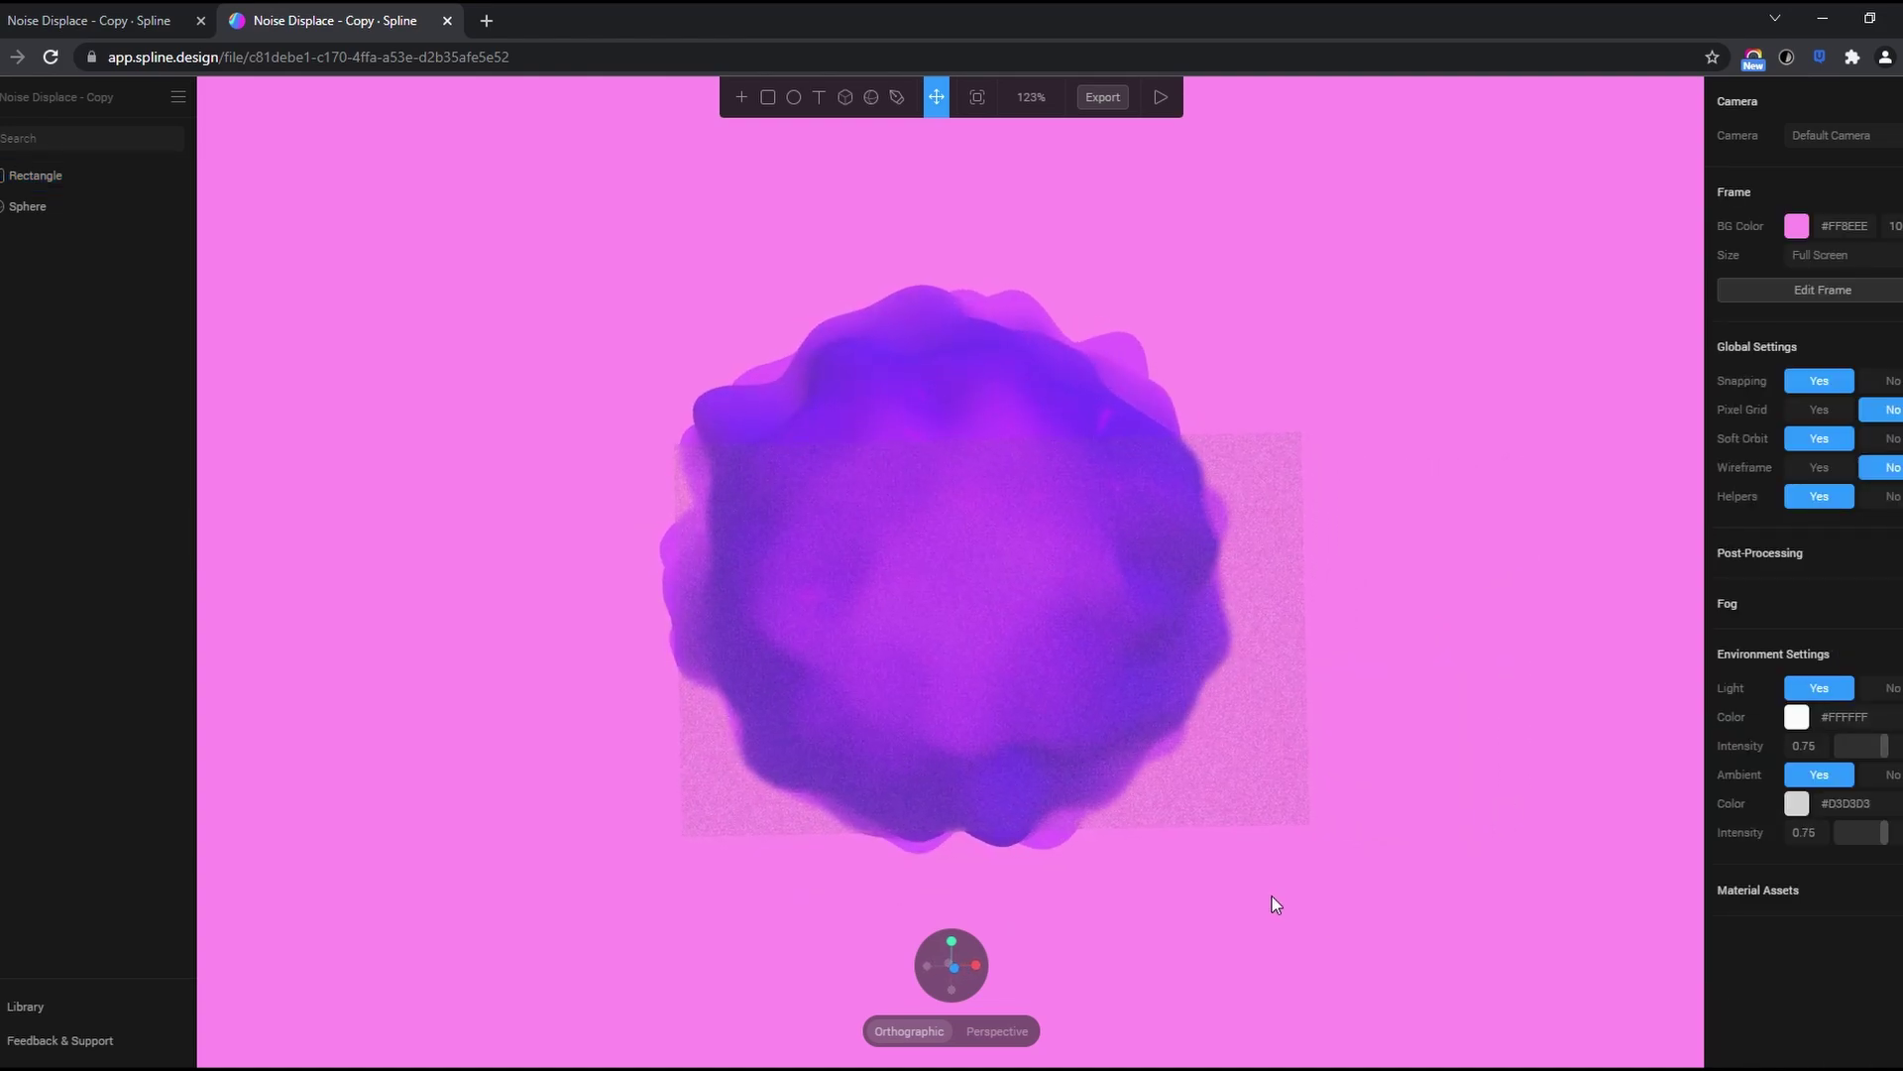
left_click(1185, 741)
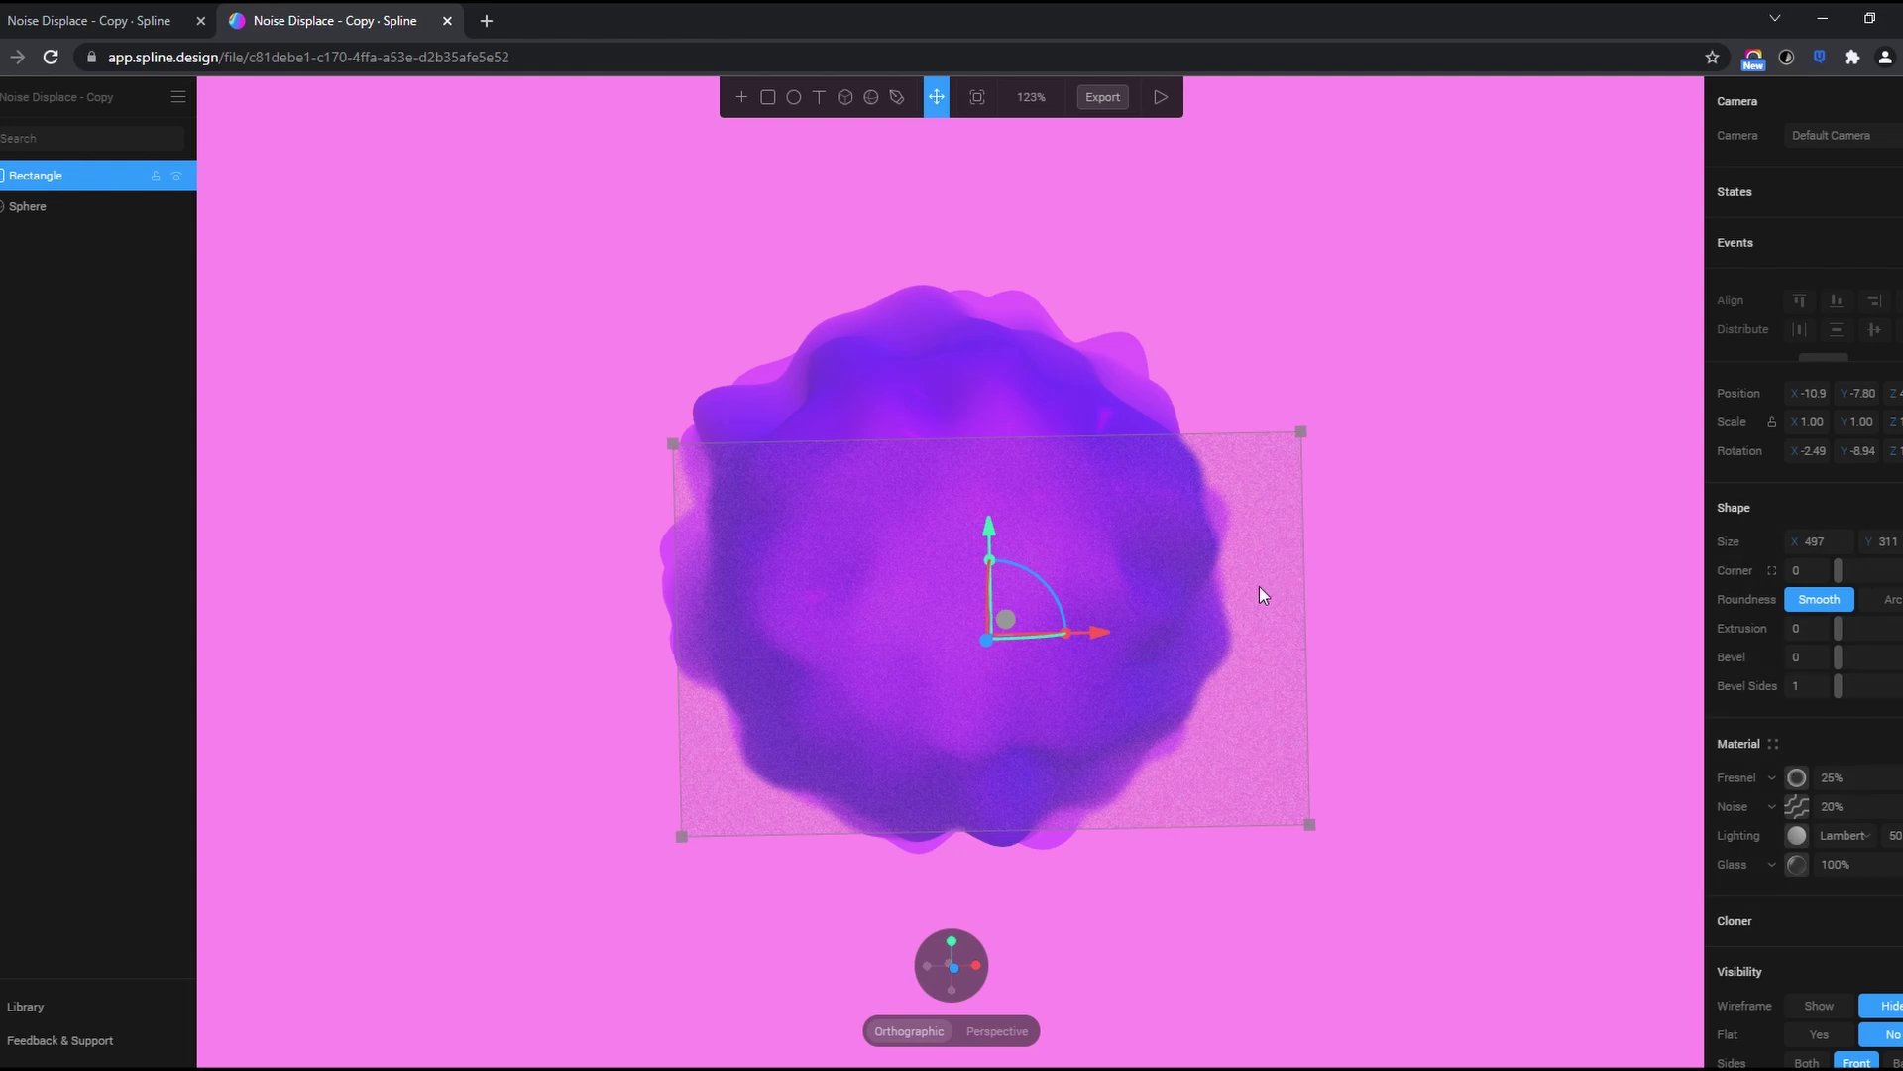
scroll(1864, 649, "down", 2)
left_click(1798, 719)
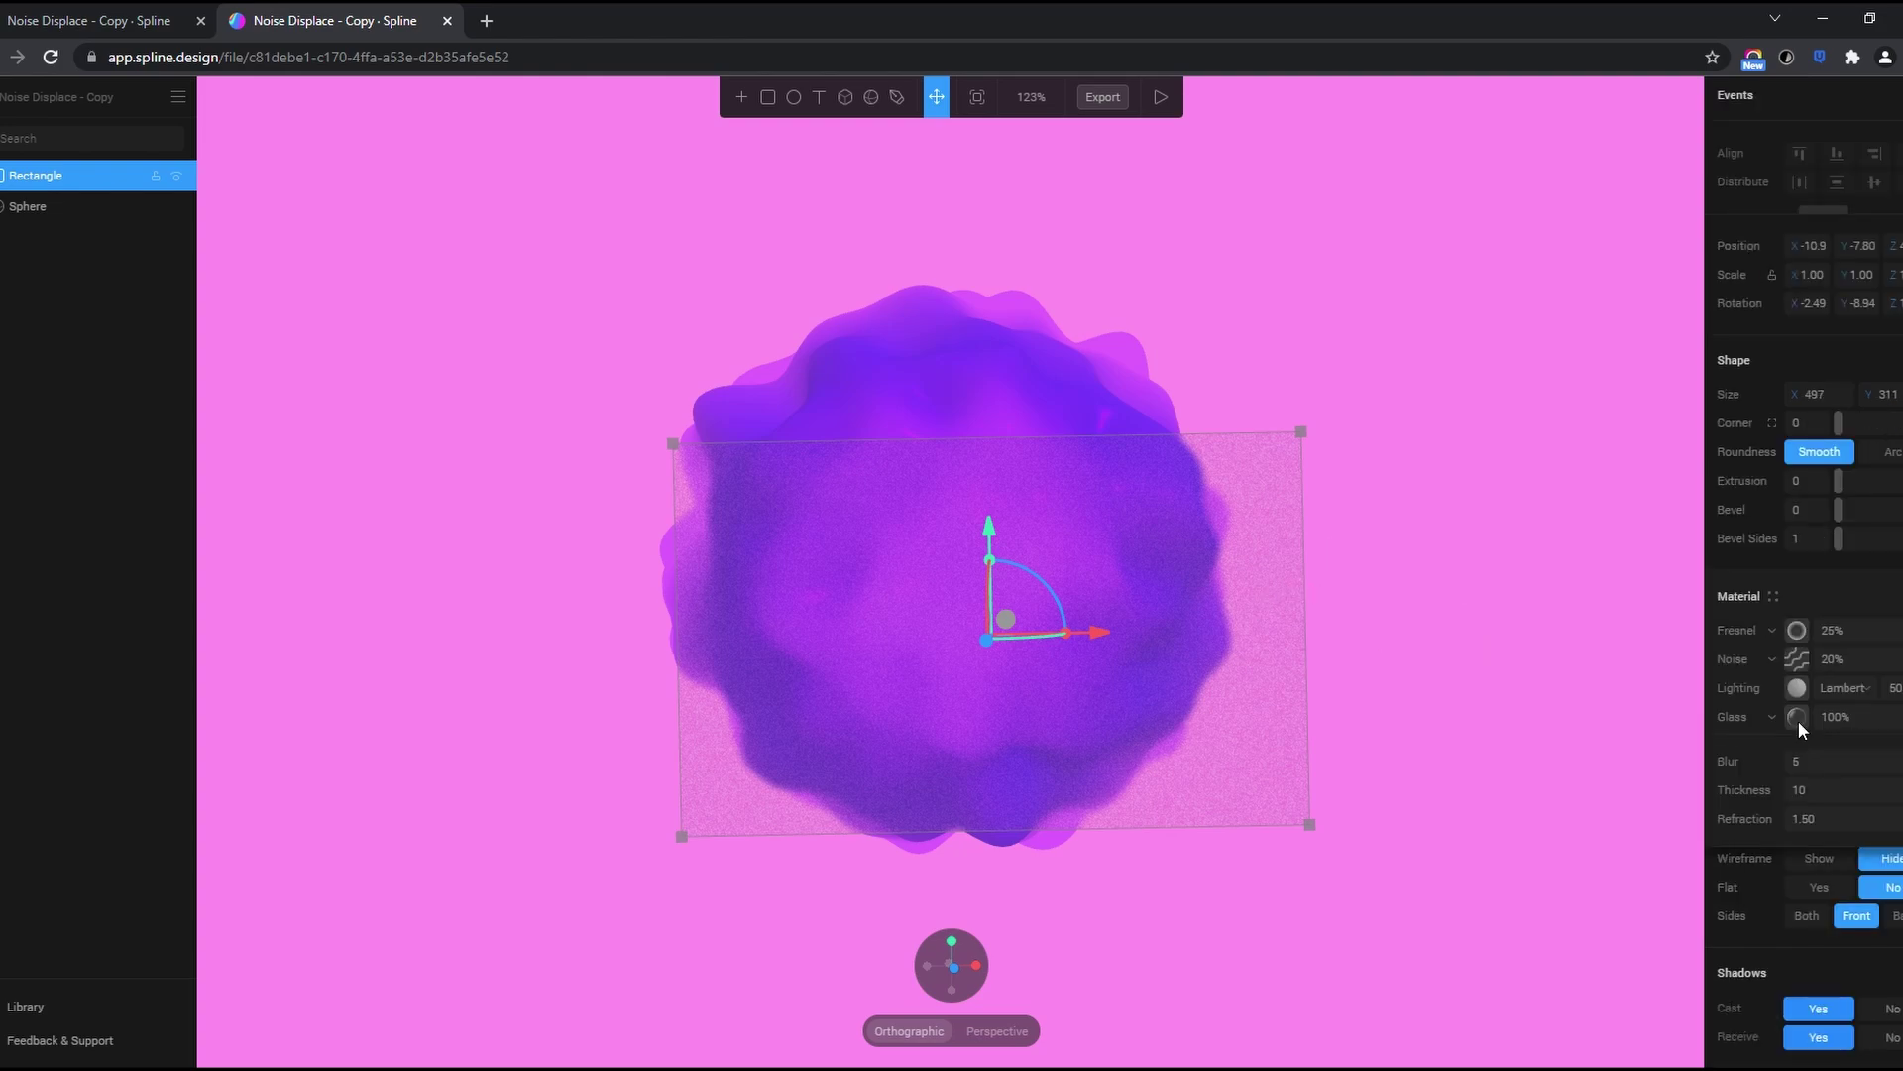
left_click(1806, 764)
type("50")
key("Return")
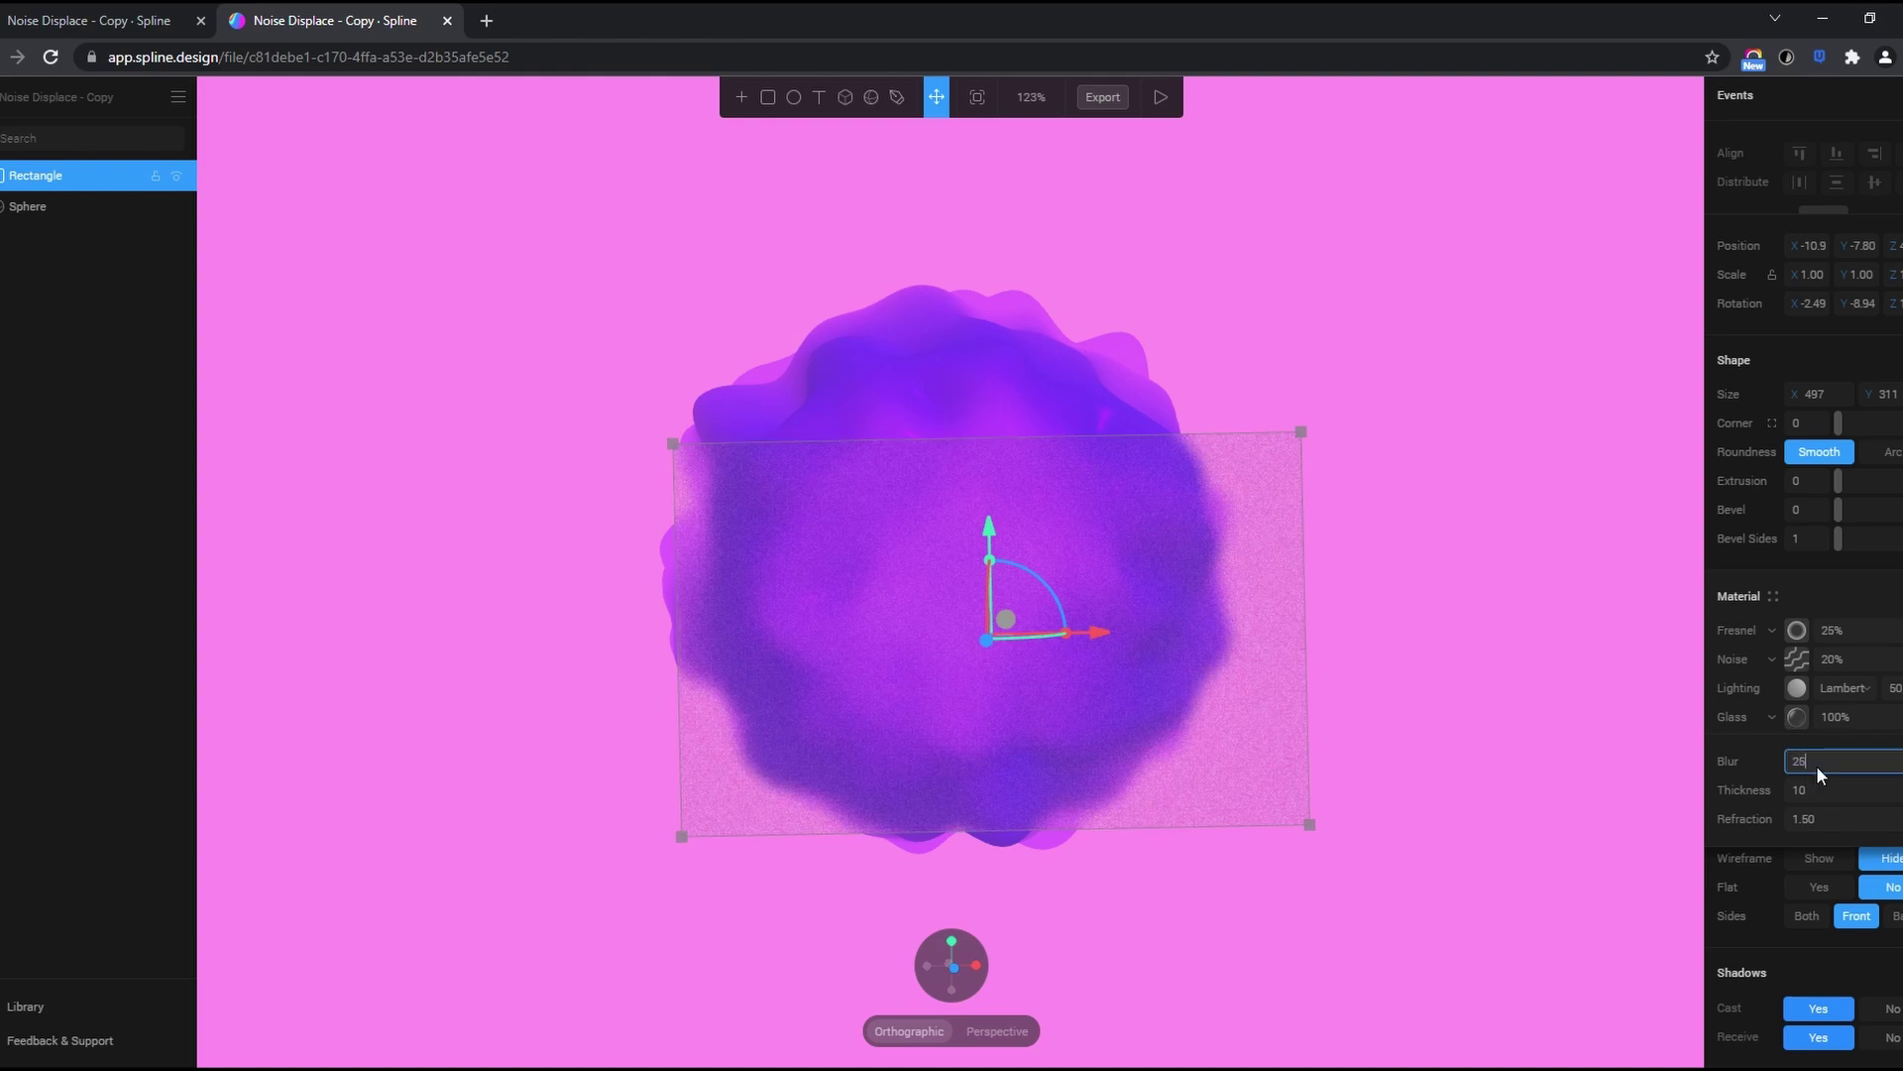
left_click(1378, 724)
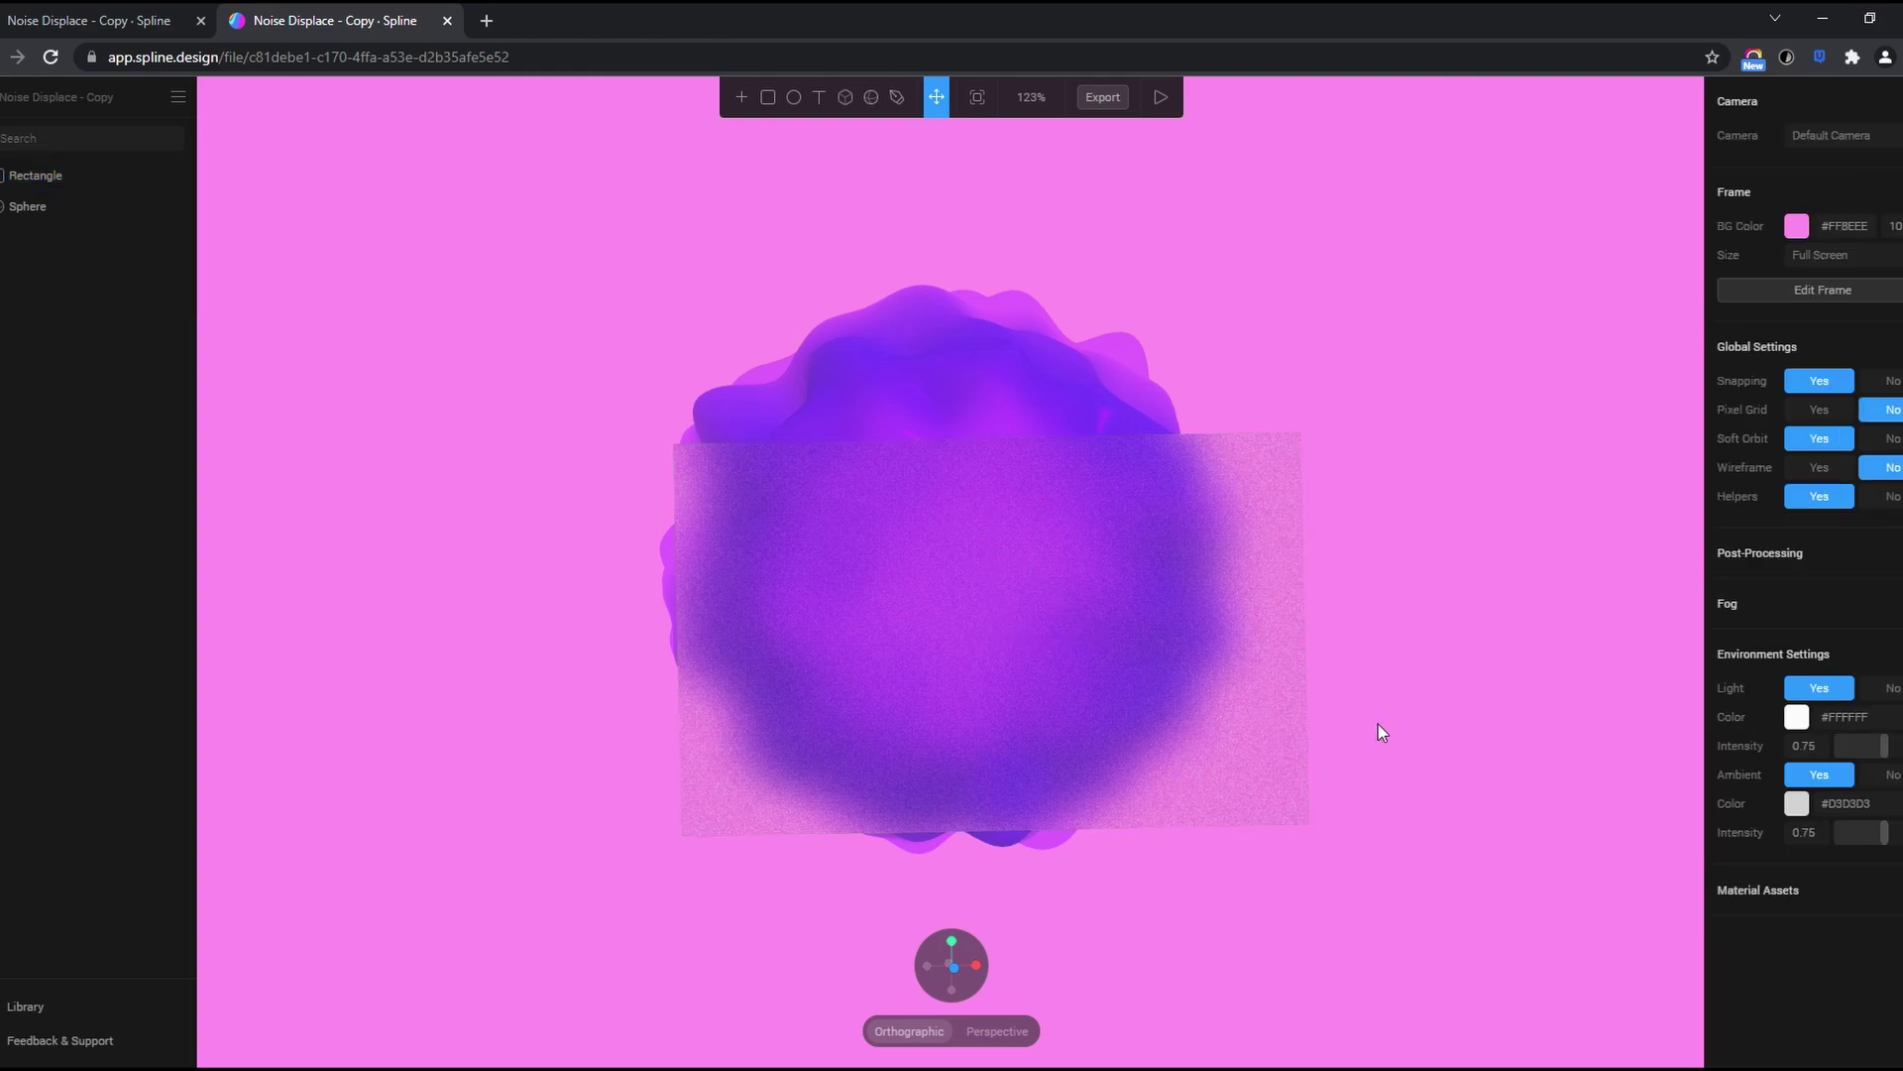
left_click_drag(1378, 732, 1334, 770)
Give the rectangle an extrusion of 10 and a bevel of 13
left_click(1236, 751)
left_click(1335, 769)
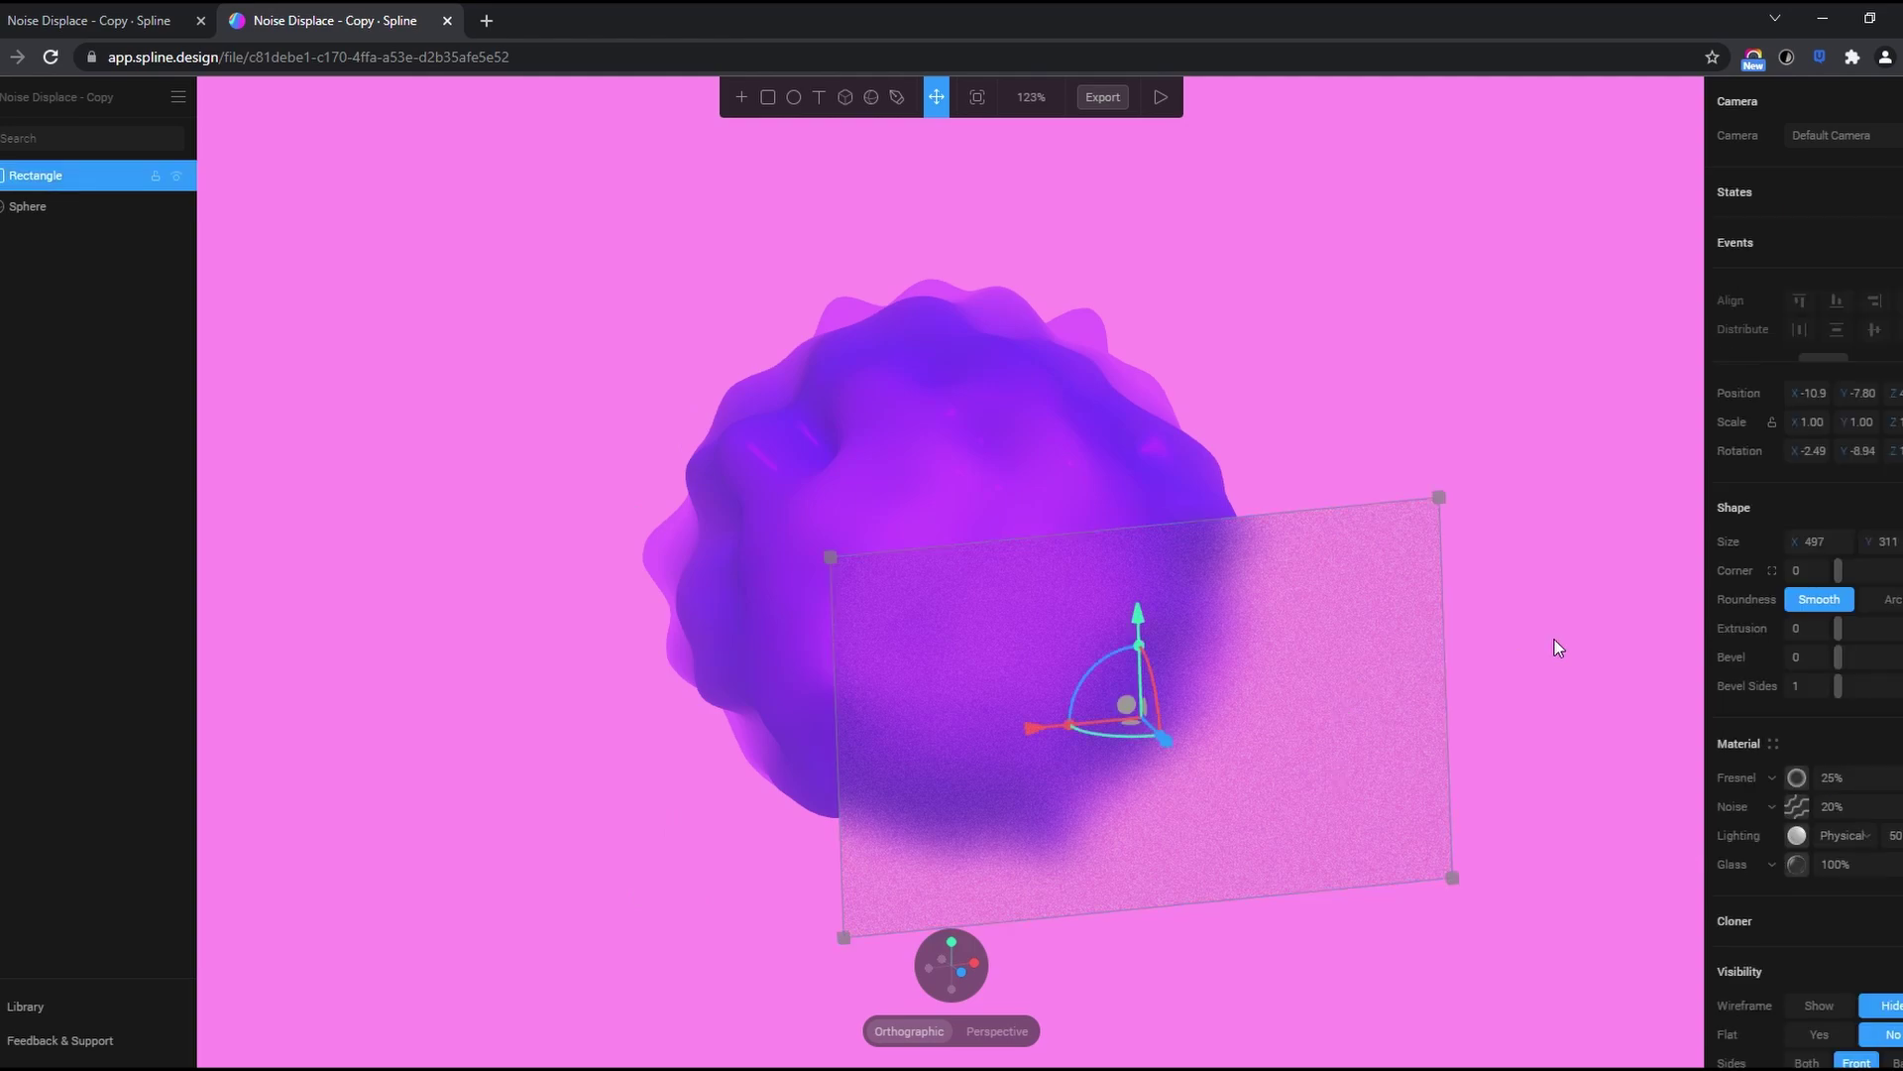
left_click_drag(1554, 640, 1532, 682)
left_click(1531, 682)
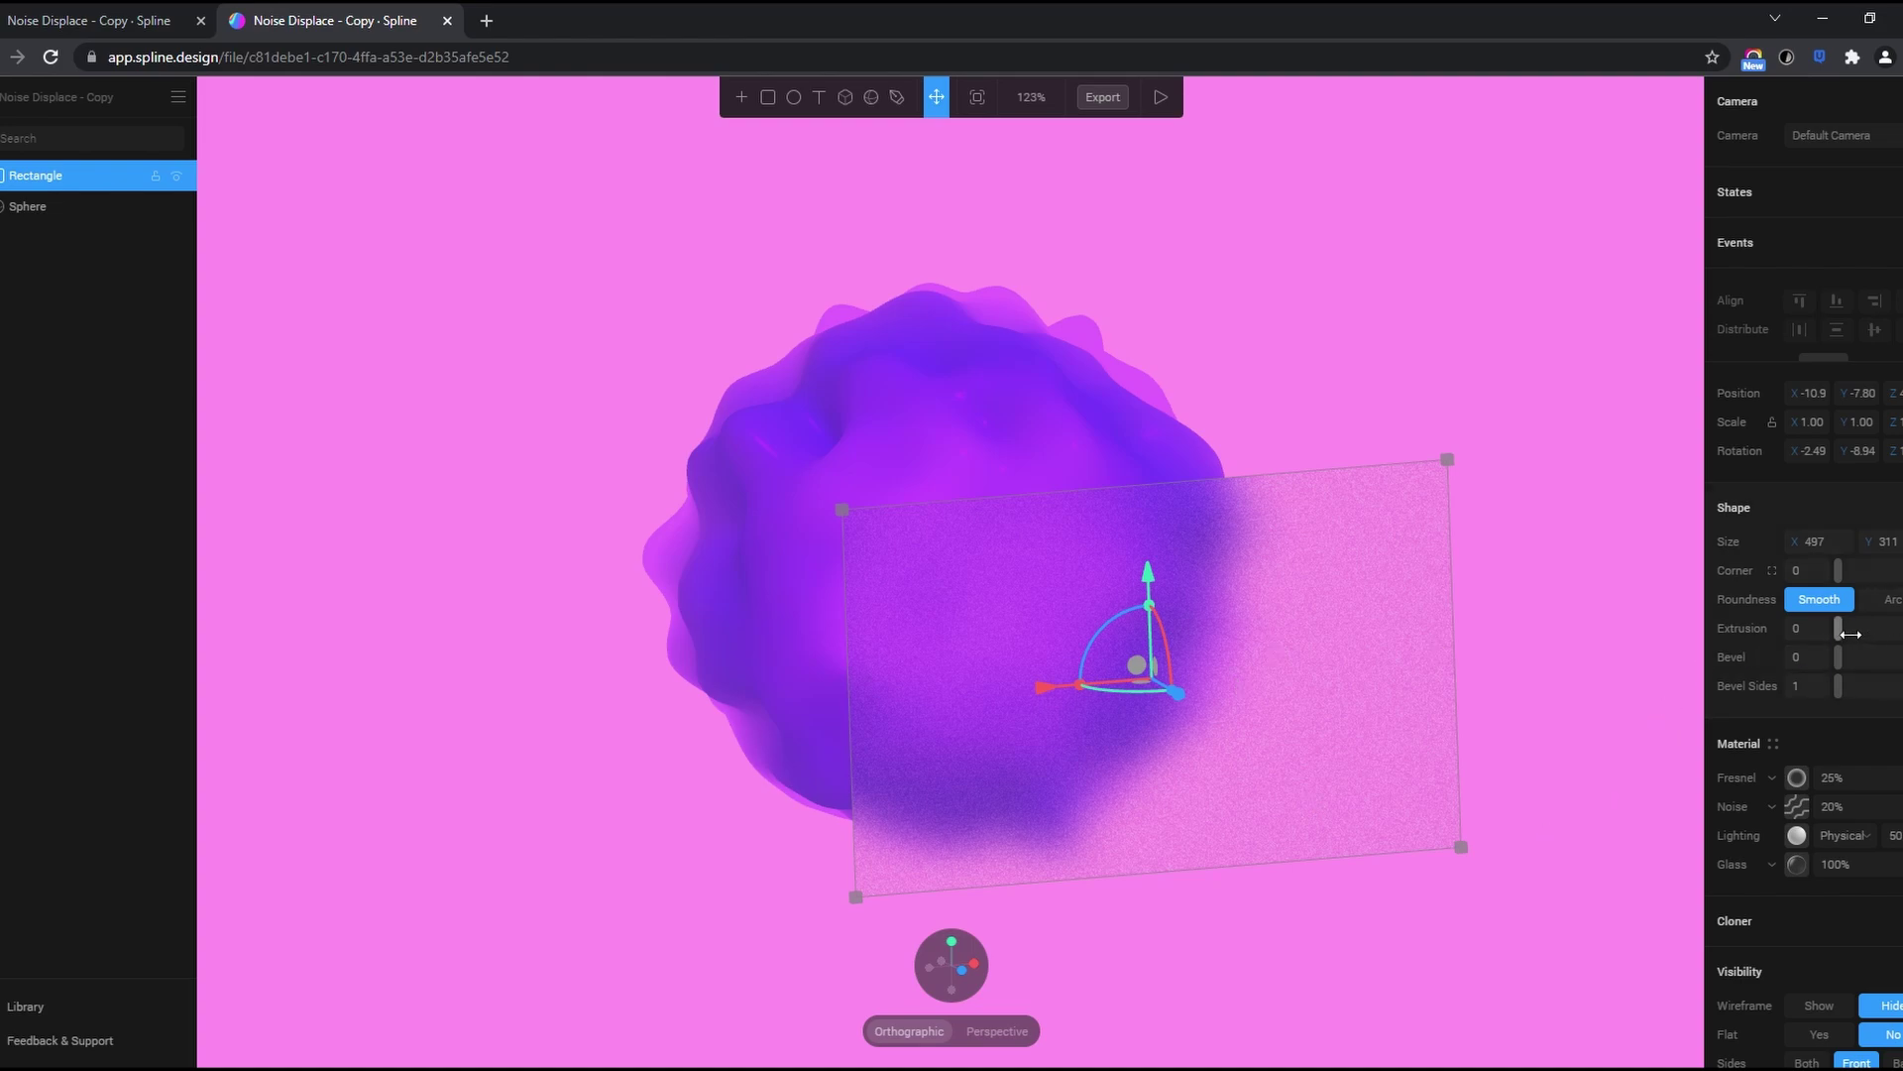
mouse_move(1854, 638)
left_mouse_down()
mouse_move(1889, 638)
mouse_move(1856, 641)
left_mouse_up()
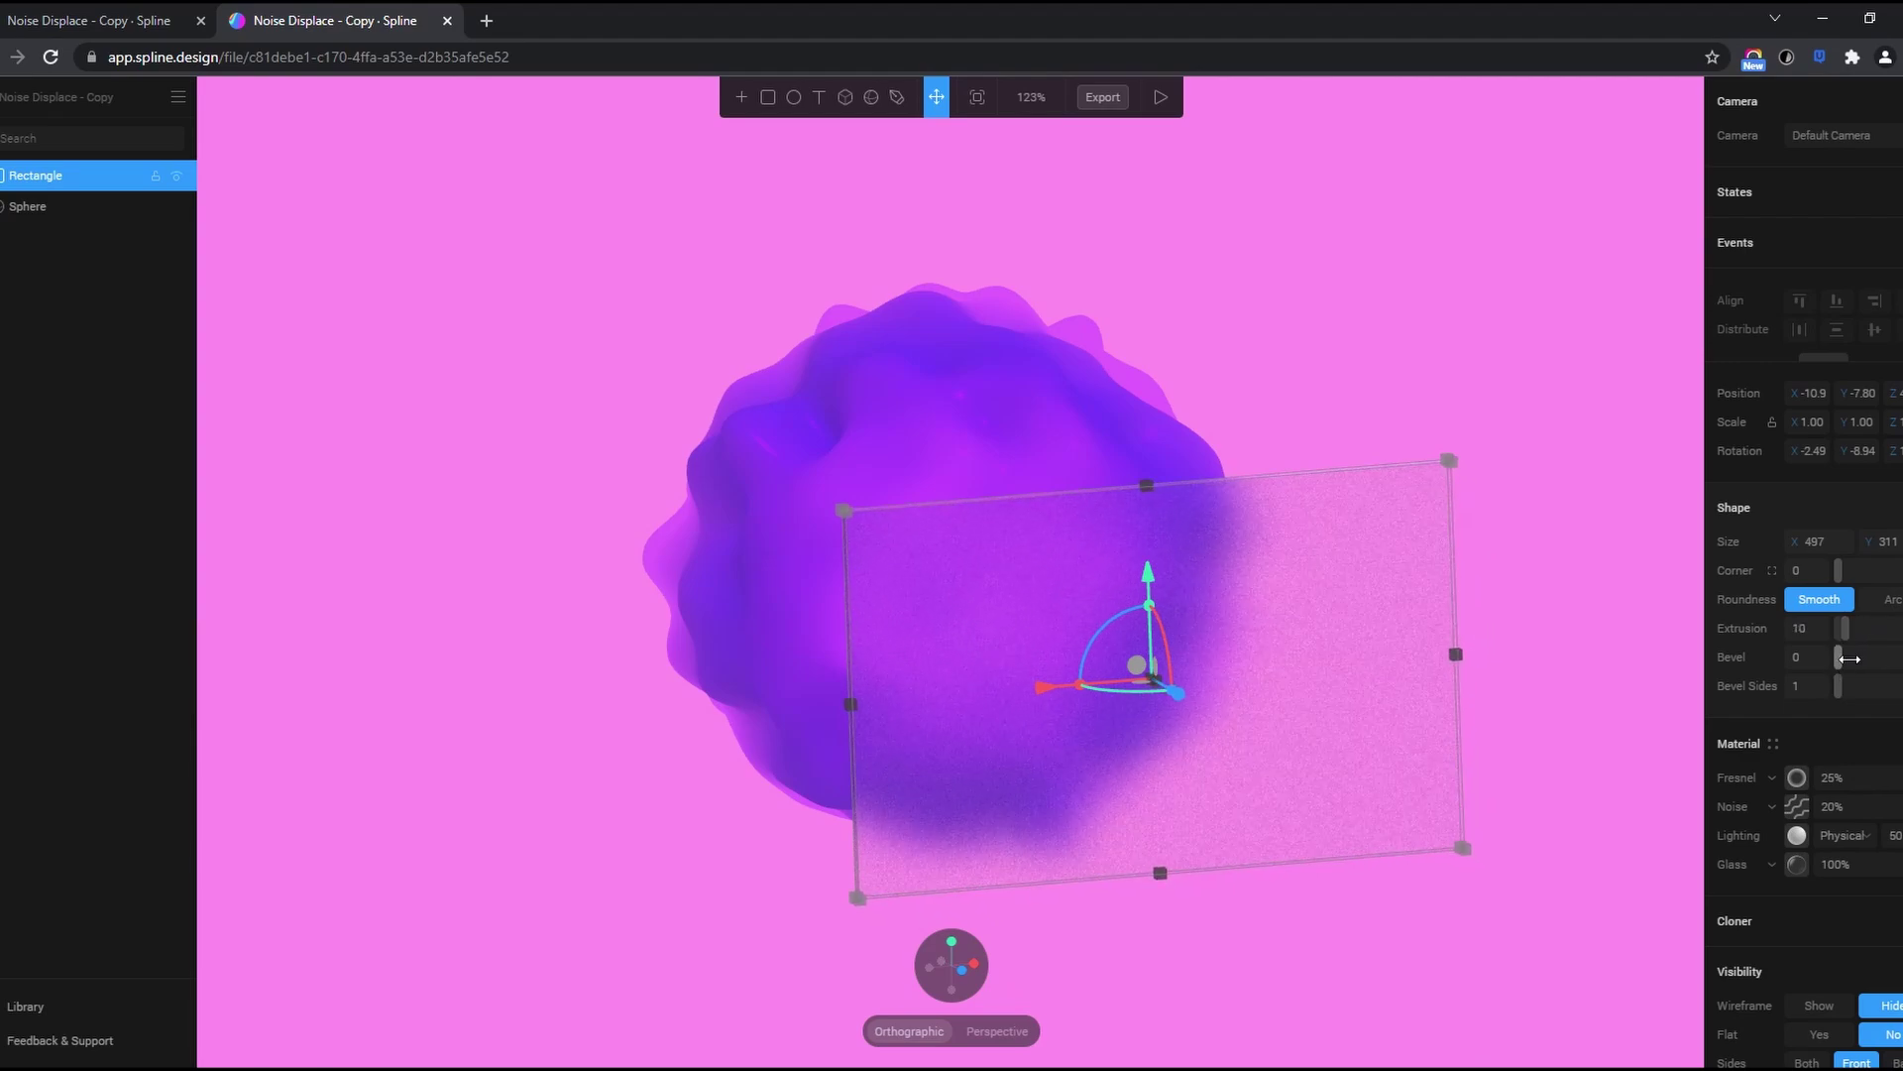
mouse_move(1853, 661)
left_mouse_down()
mouse_move(1898, 657)
mouse_move(1870, 657)
left_mouse_up()
left_click(1533, 635)
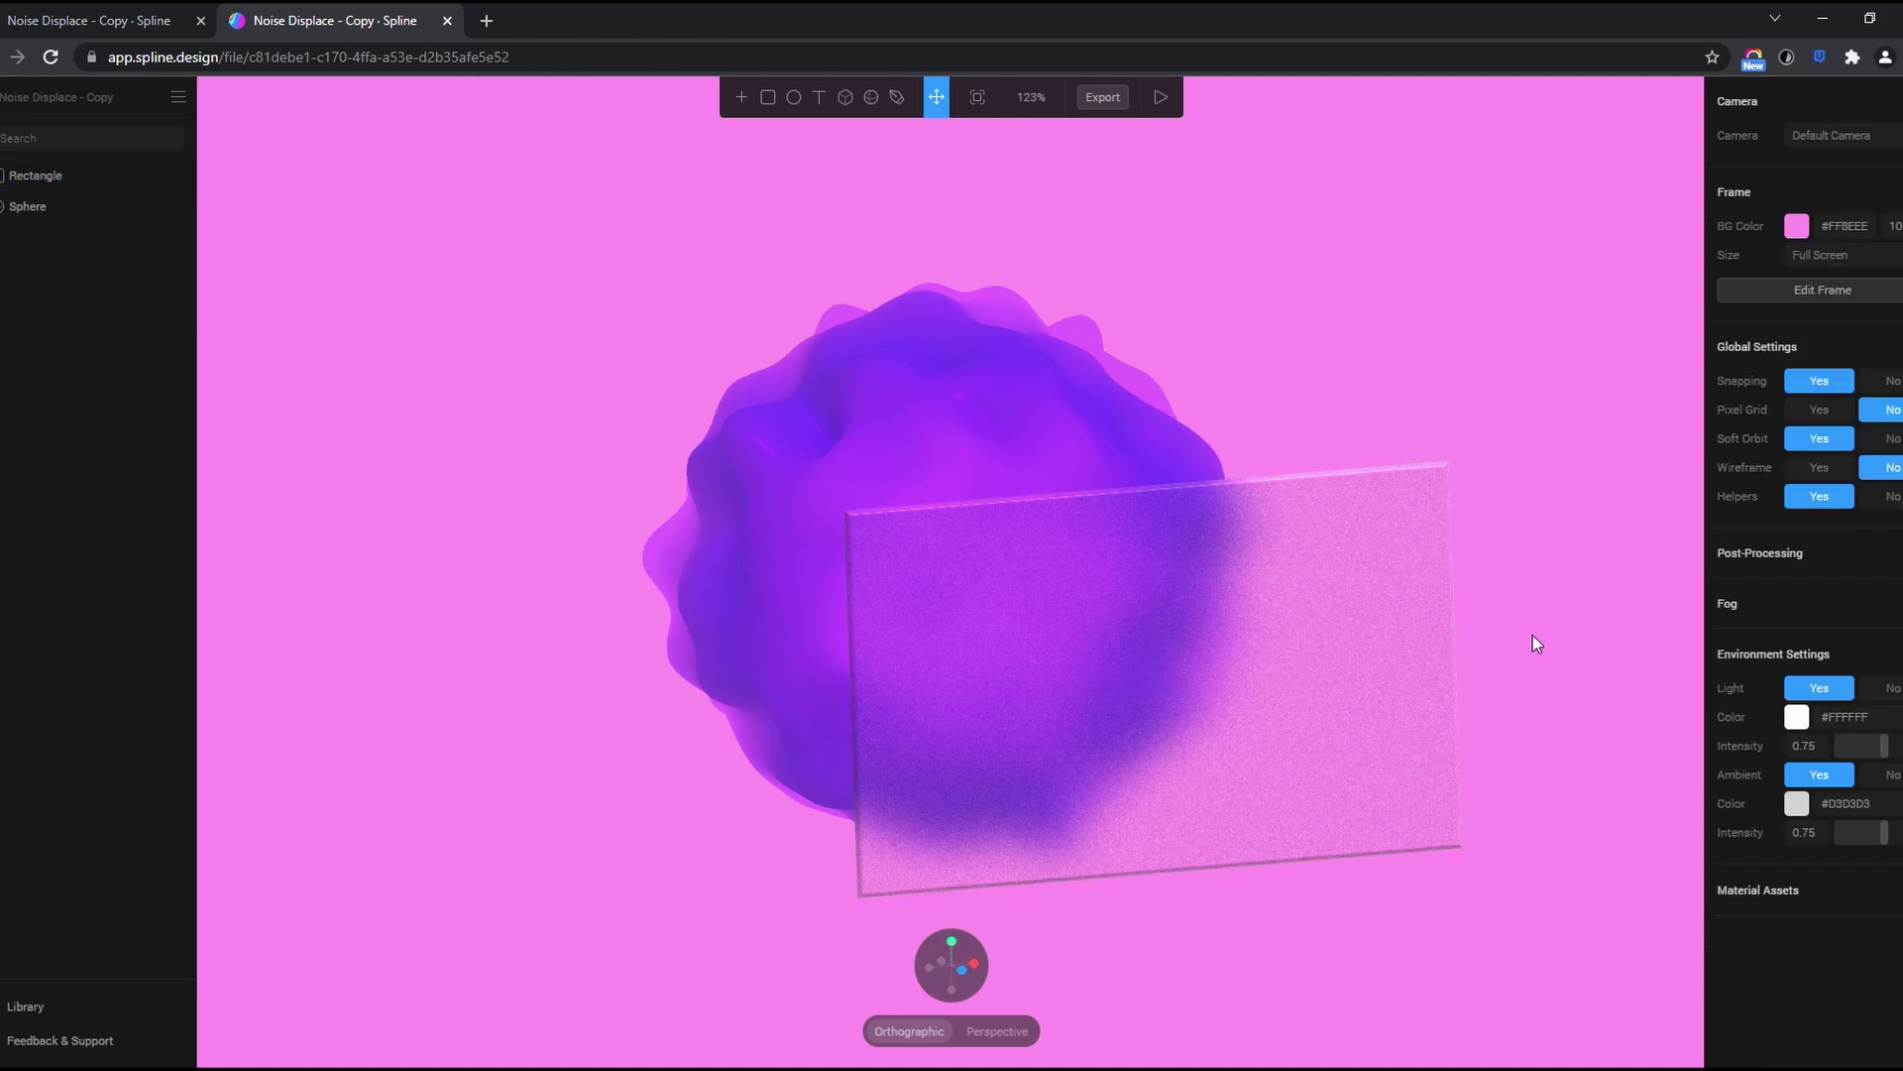
Raise the bevel sides to 3 and round the corners to 15
right_click_drag(1533, 635, 1568, 654)
left_click(1528, 688)
left_click(1528, 688)
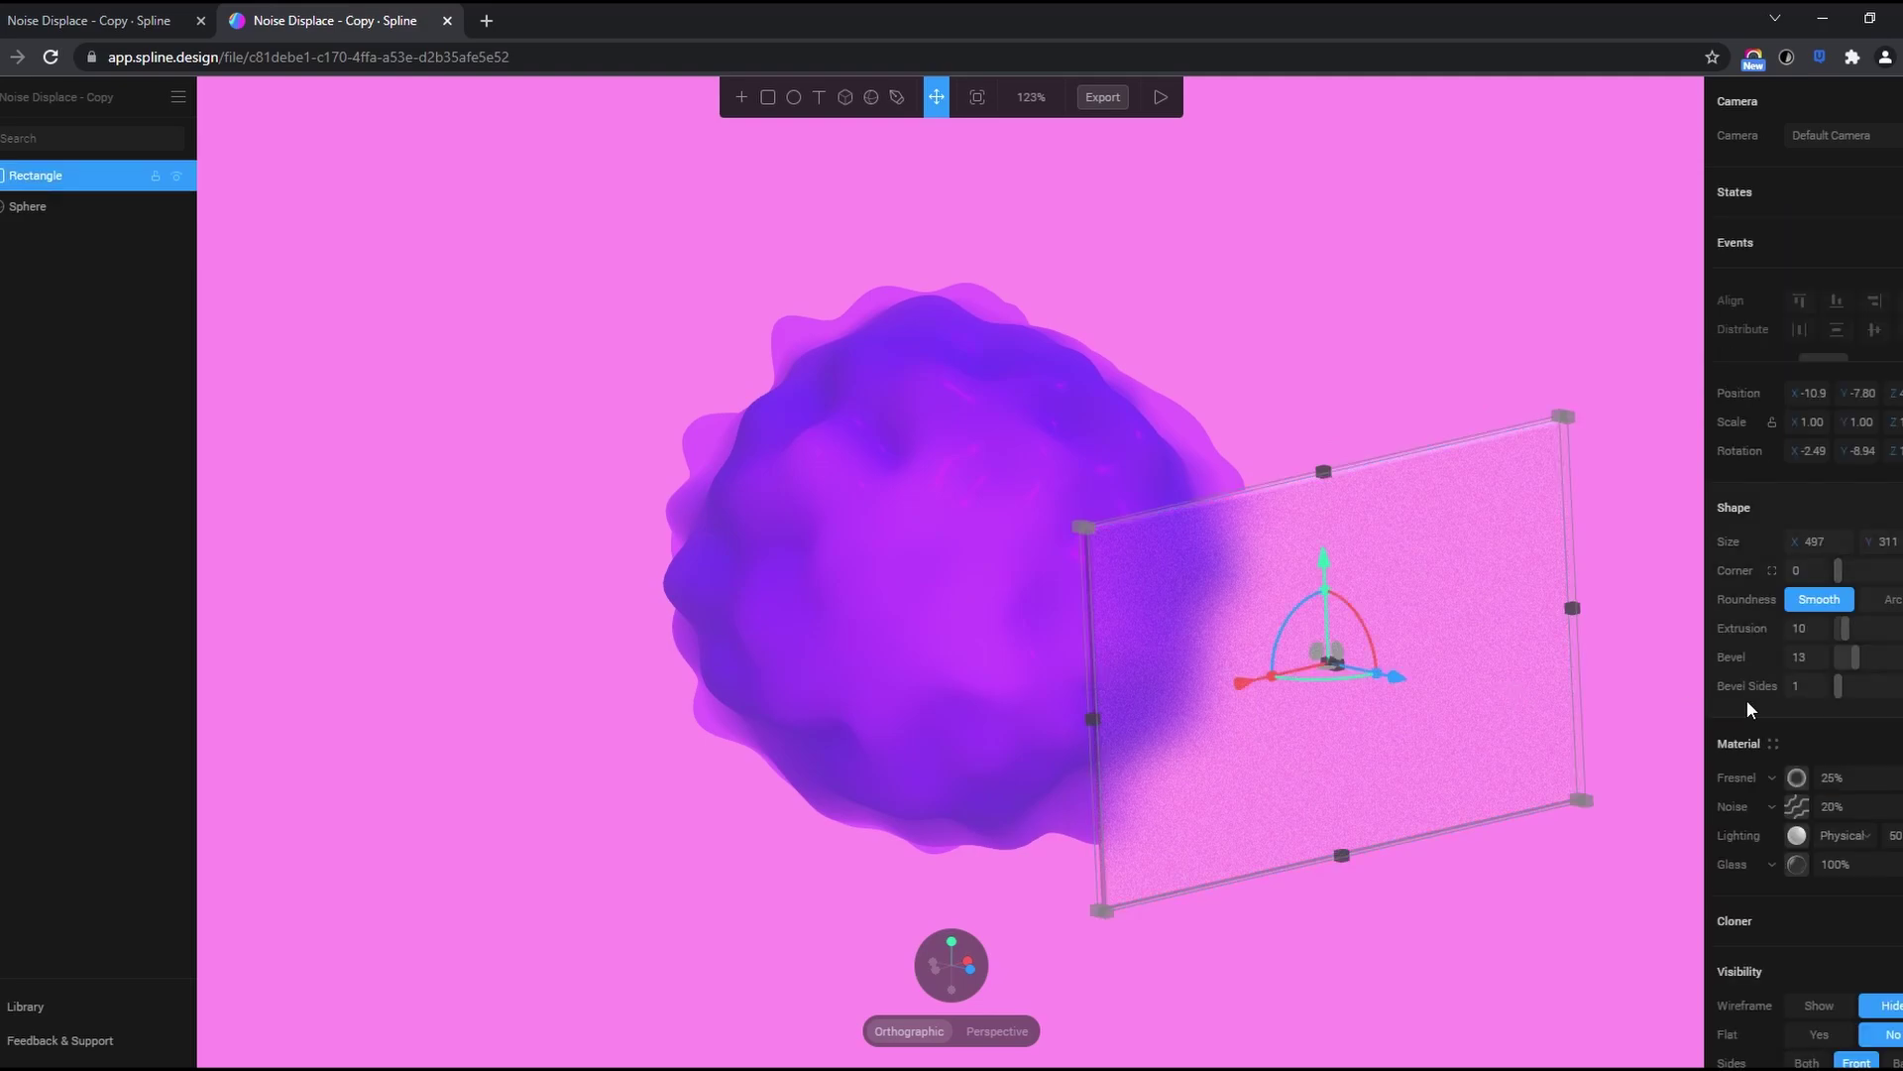
left_click_drag(1842, 687, 1868, 688)
left_click_drag(1616, 823, 1455, 813)
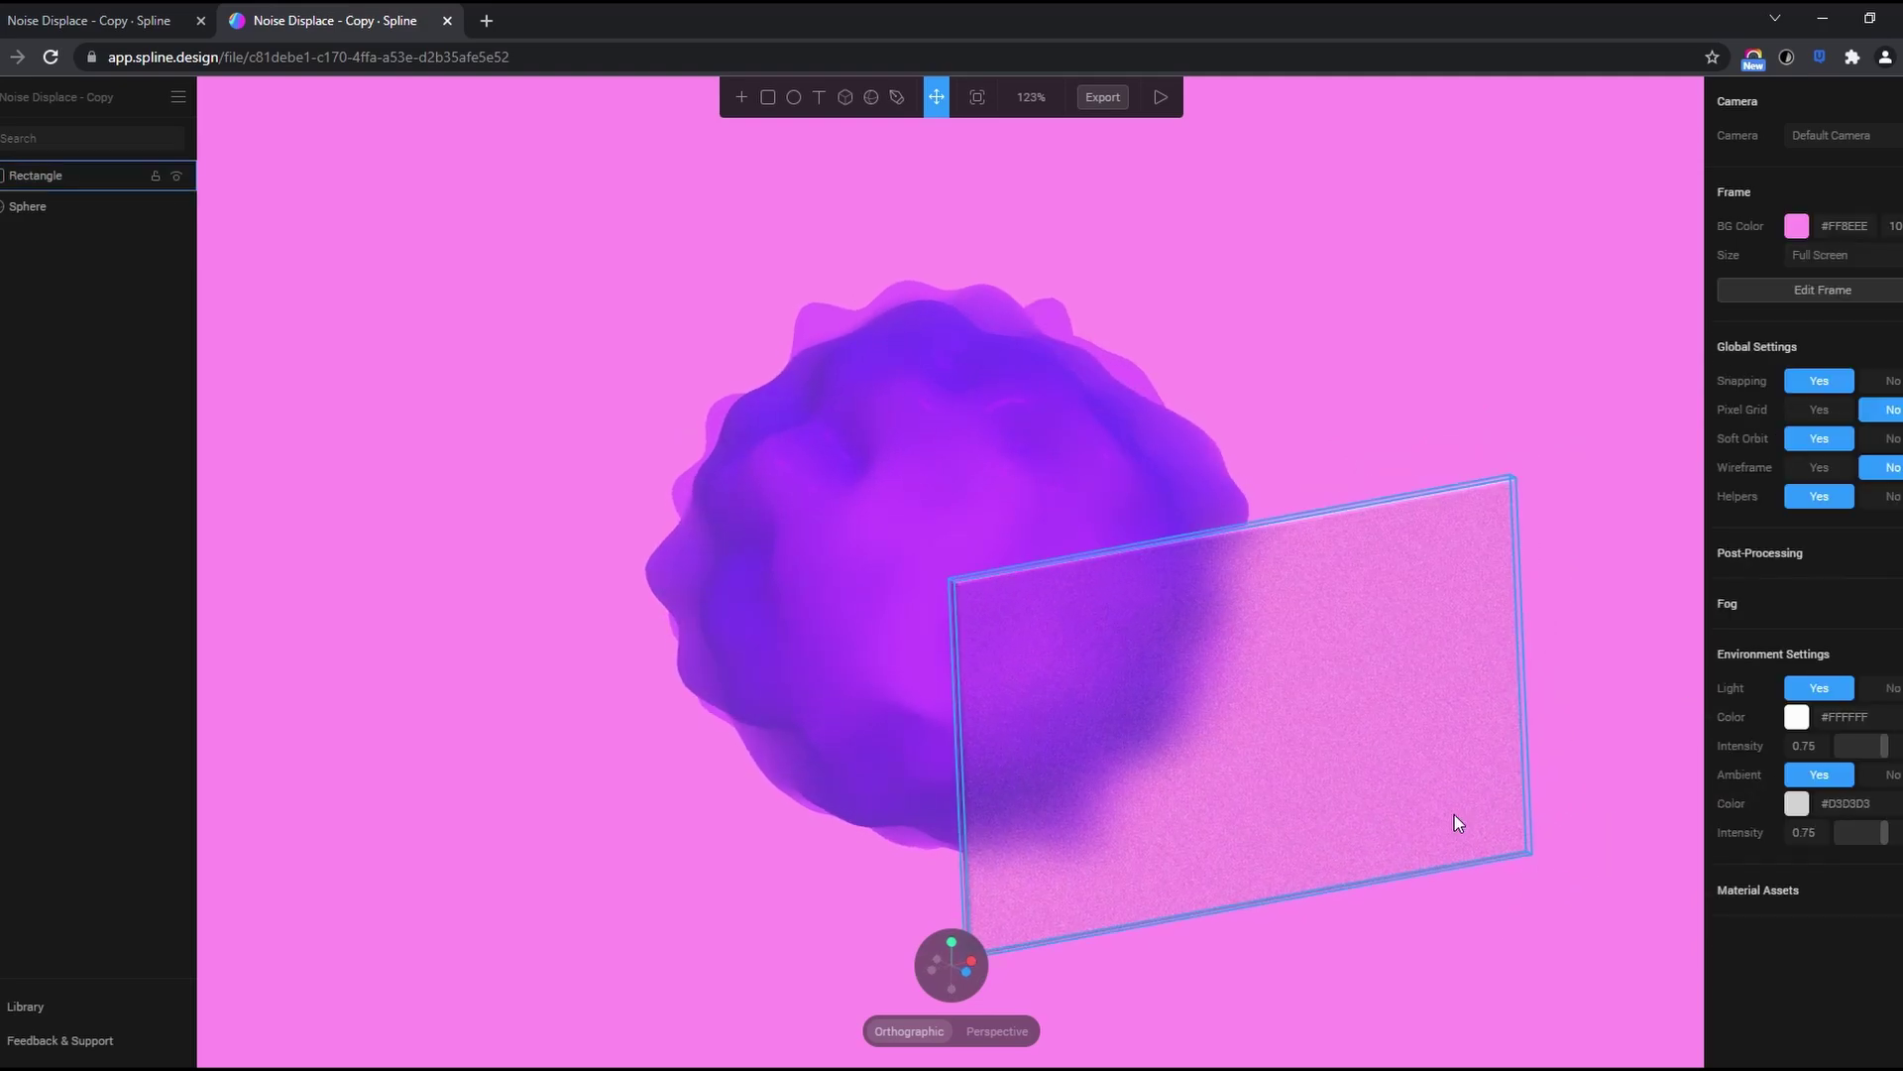
left_click(1454, 812)
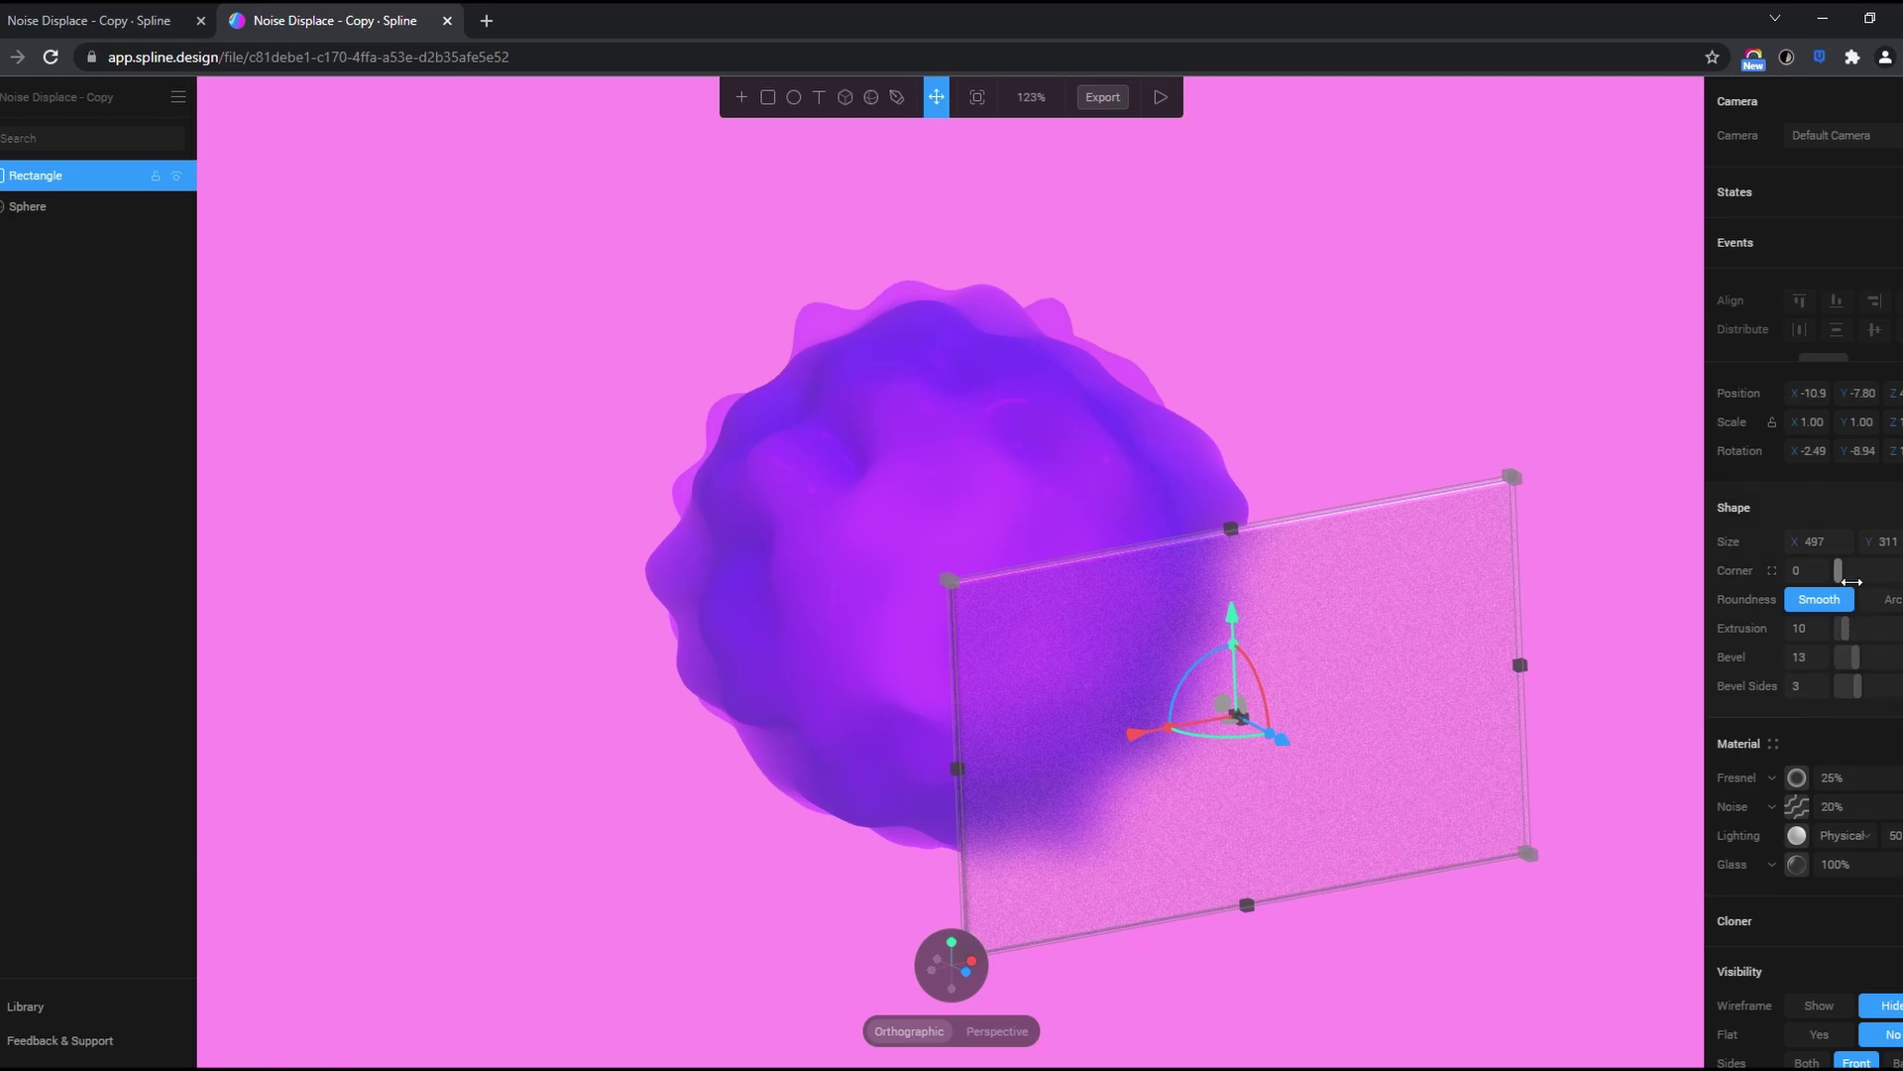
left_click_drag(1840, 571, 1851, 571)
left_click(1806, 575)
left_click_drag(1686, 636, 1538, 666)
Place a title text object on the card, widen its box and colour it #FFFFFF
left_click(1234, 539)
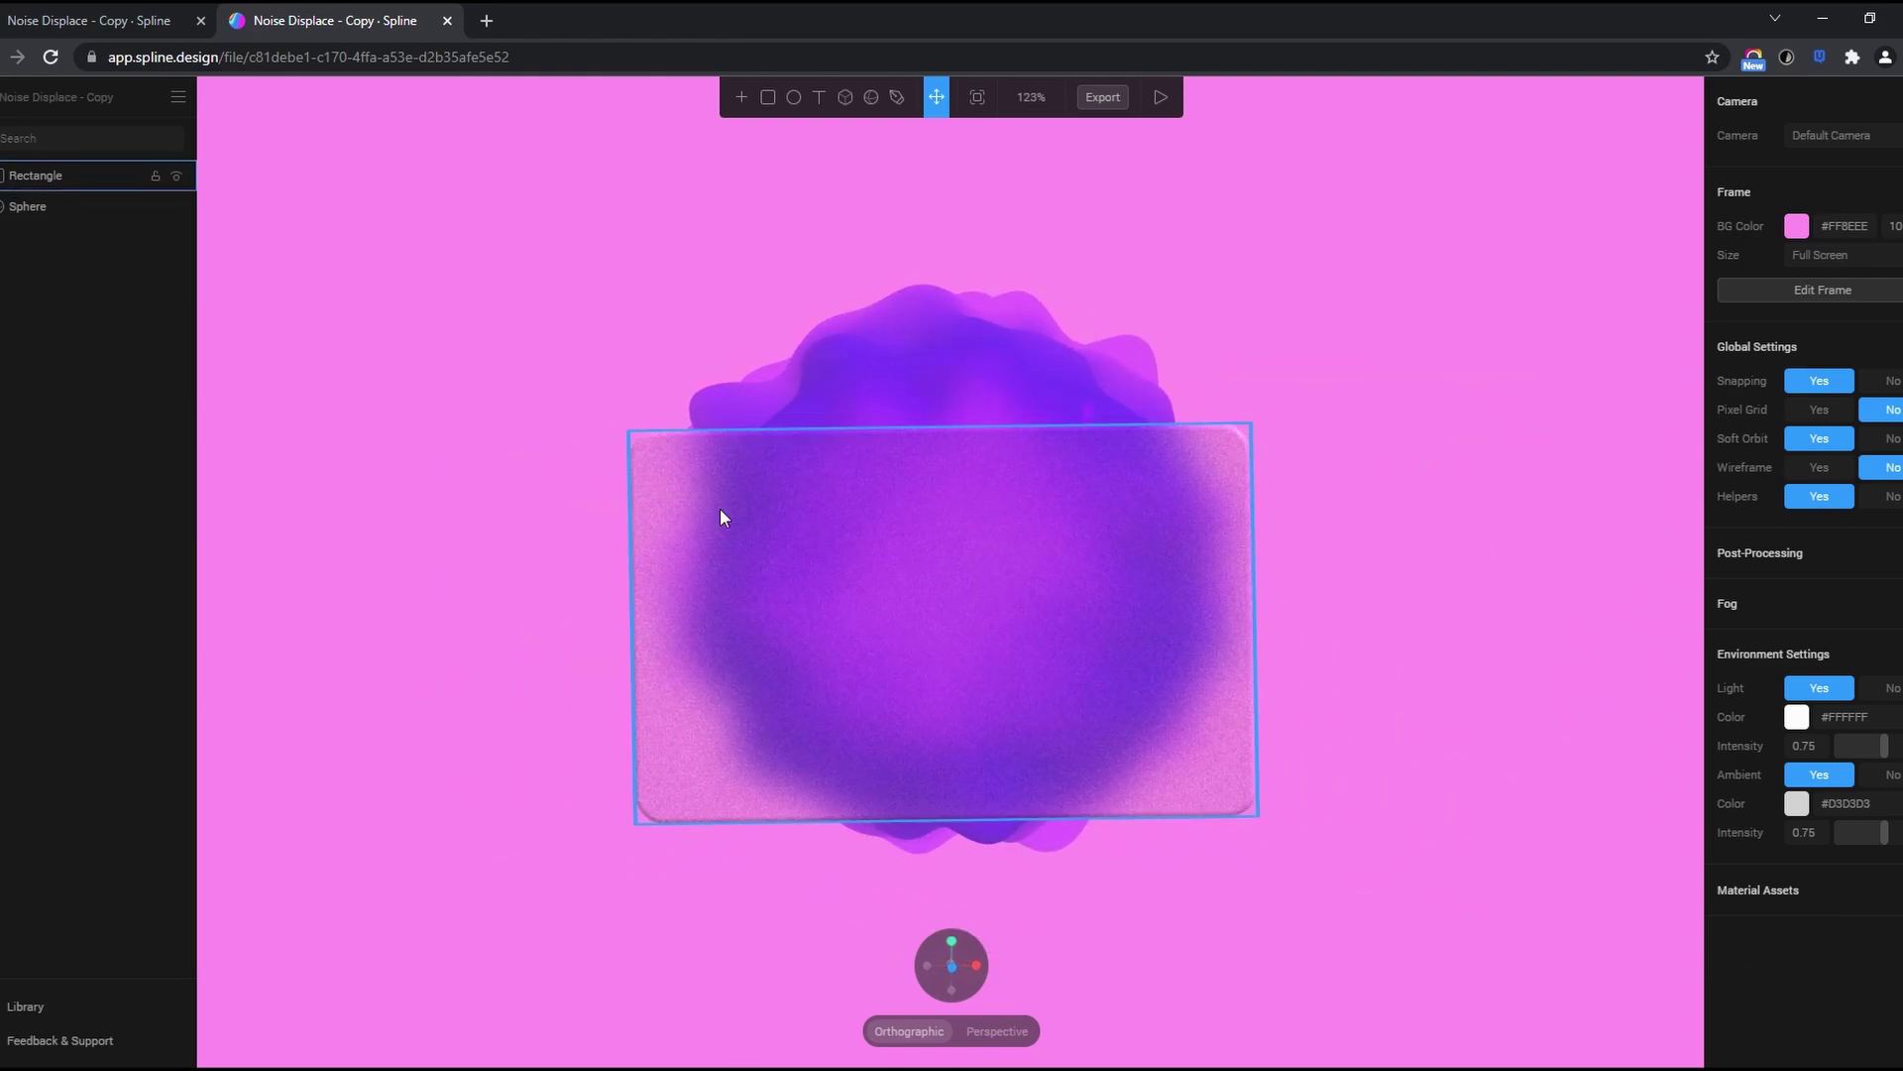
key("Escape")
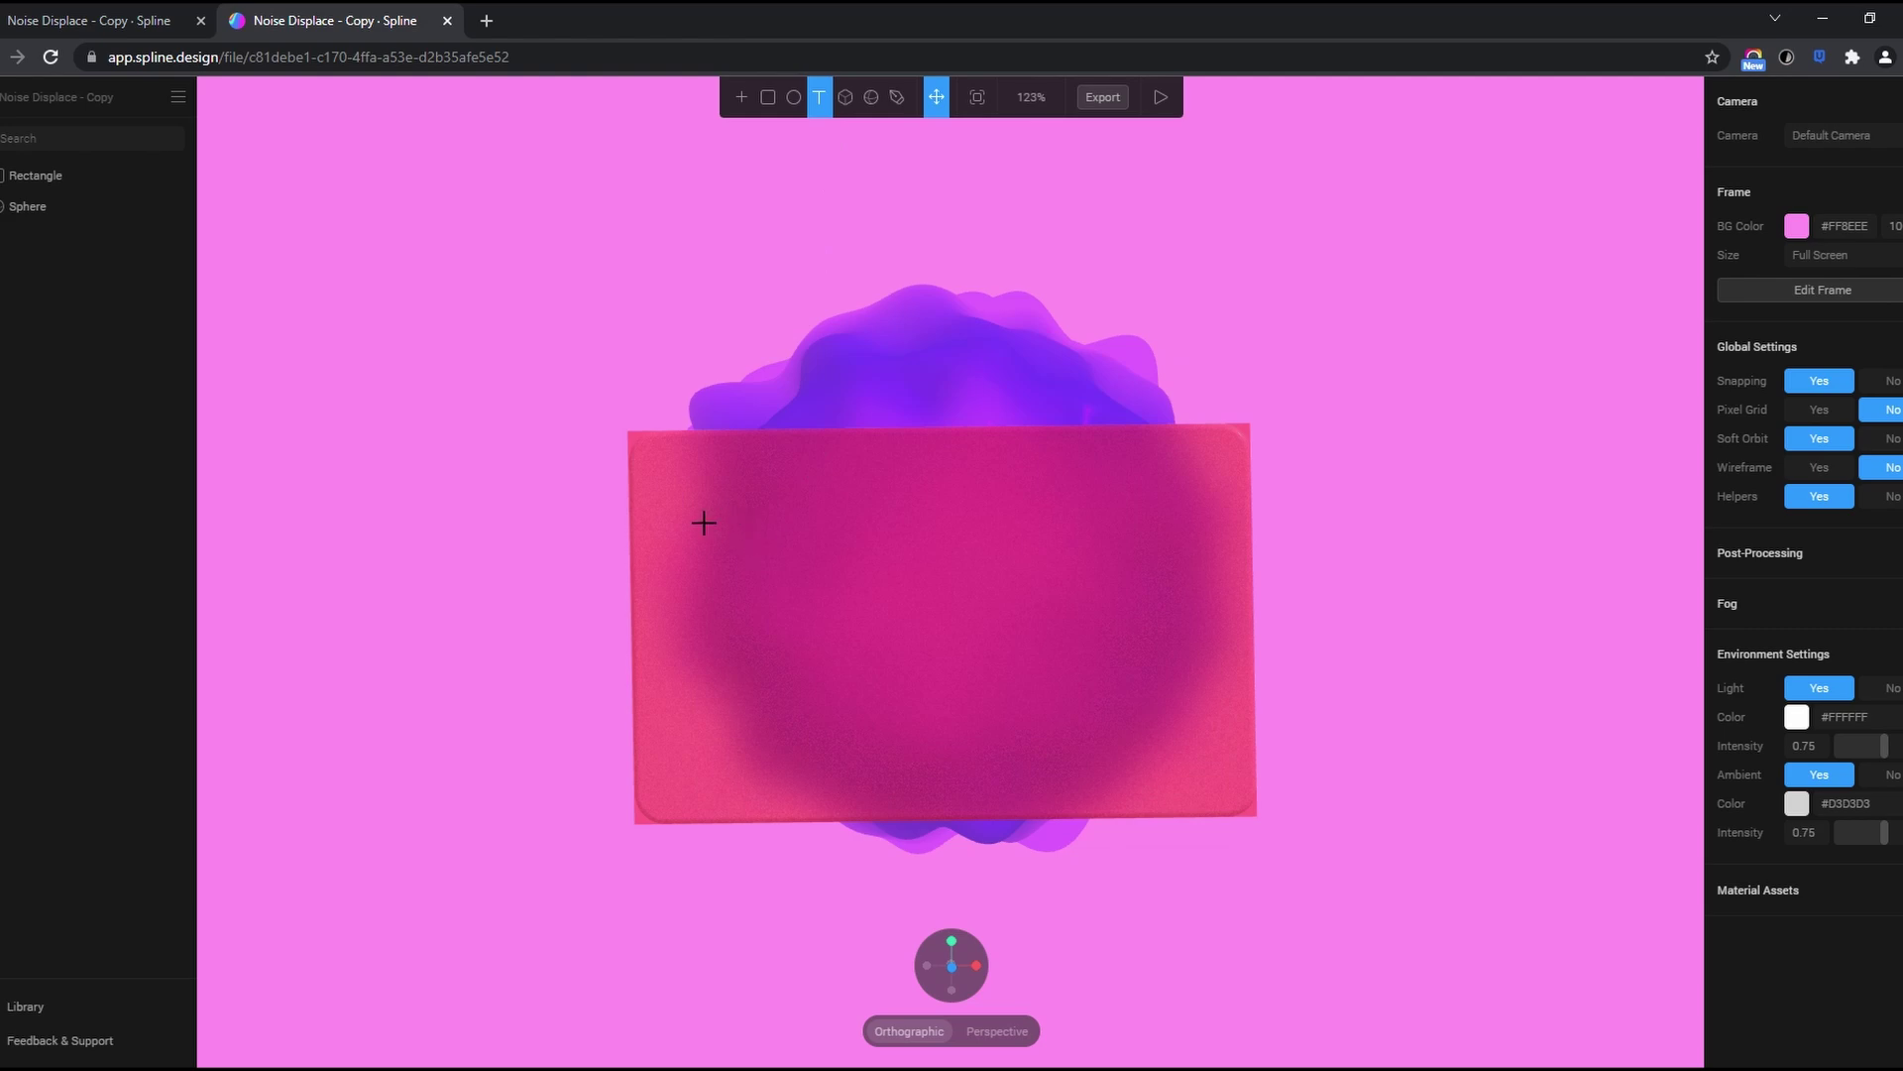
left_click(698, 571)
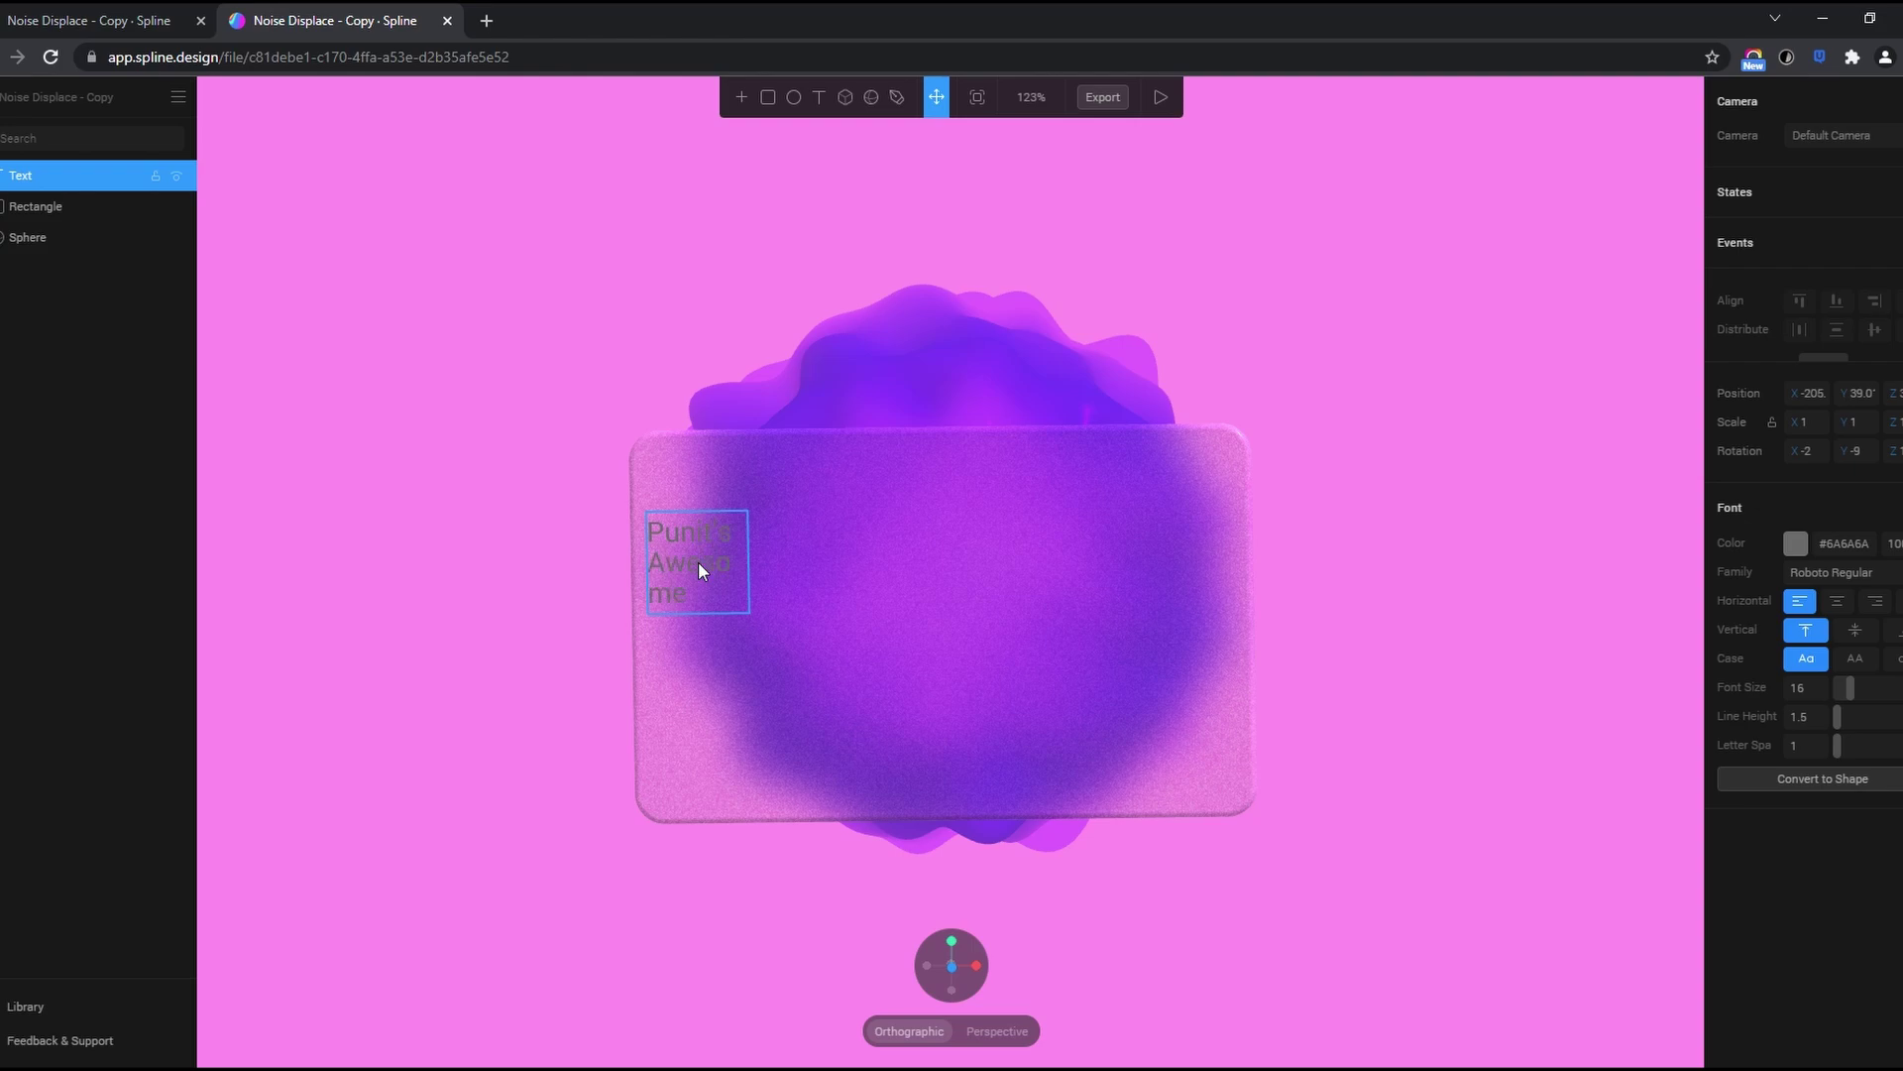
type("oje")
key("Escape")
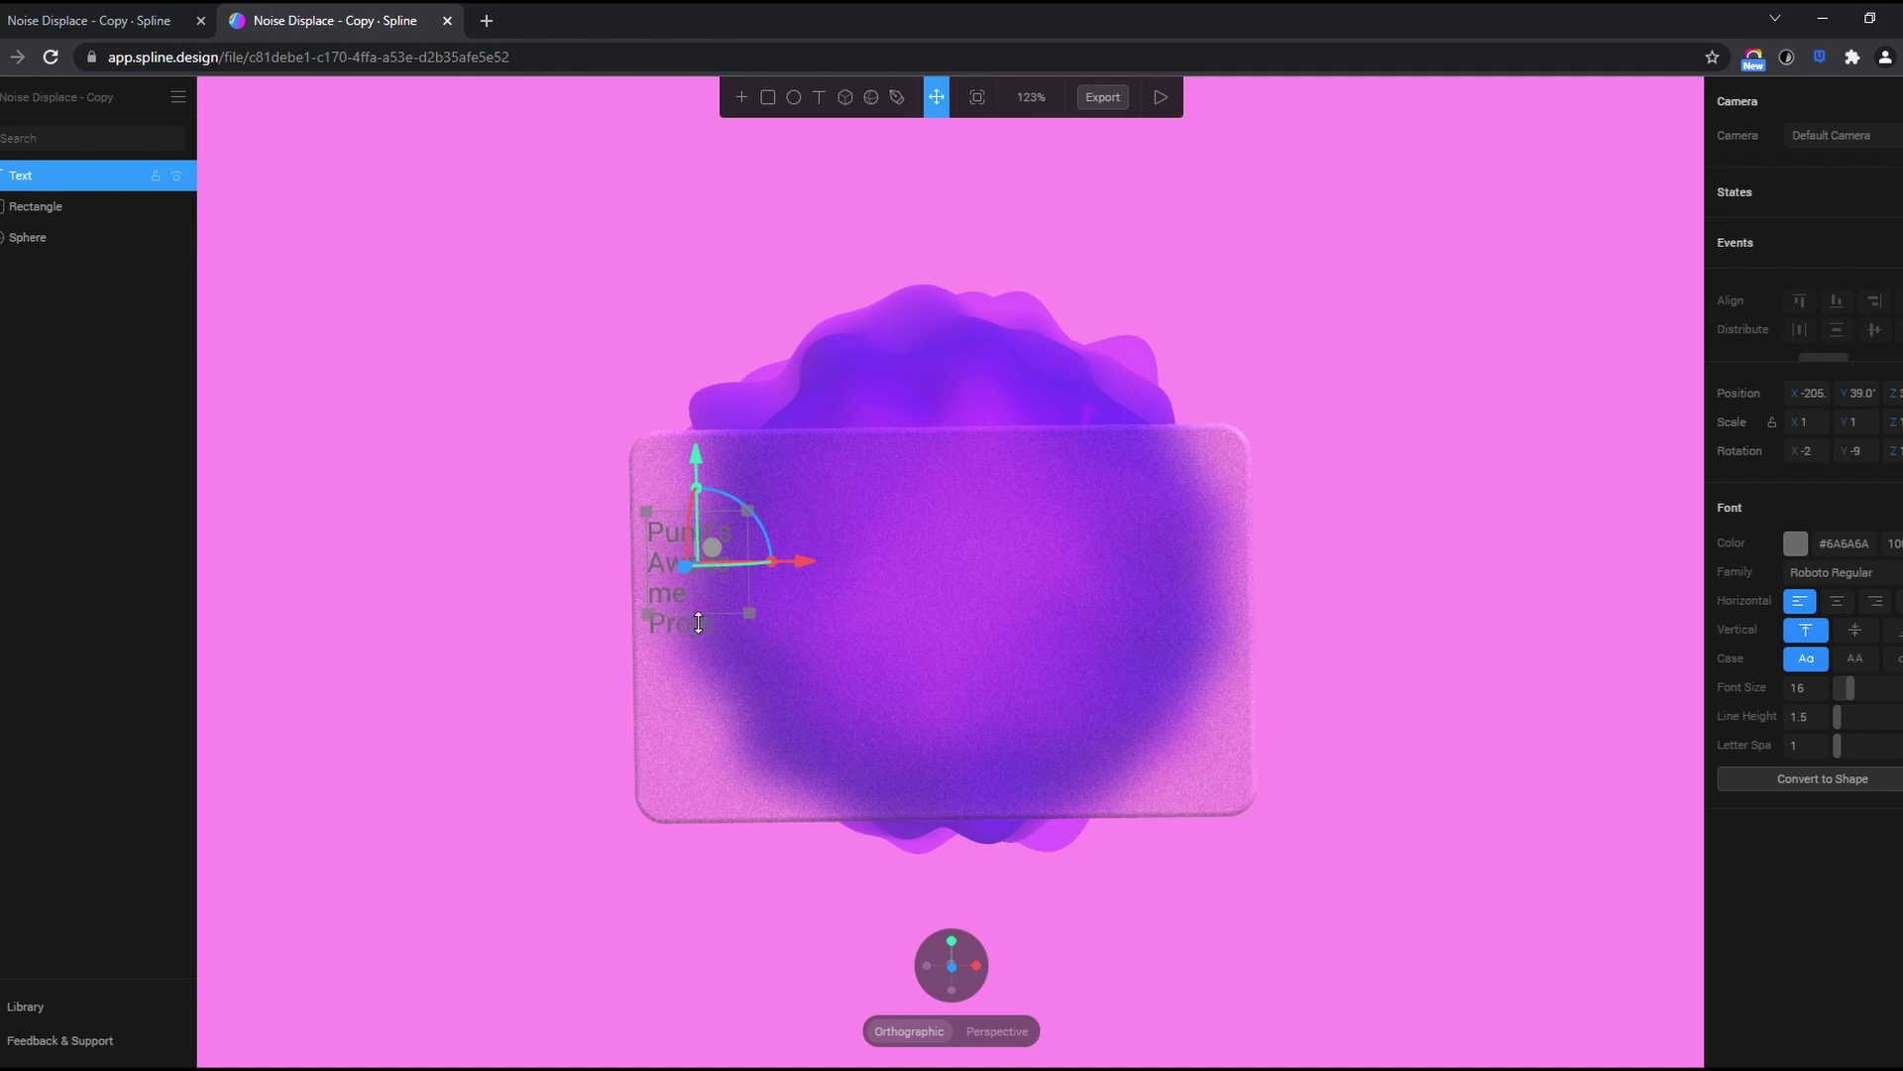
left_click_drag(760, 594, 966, 575)
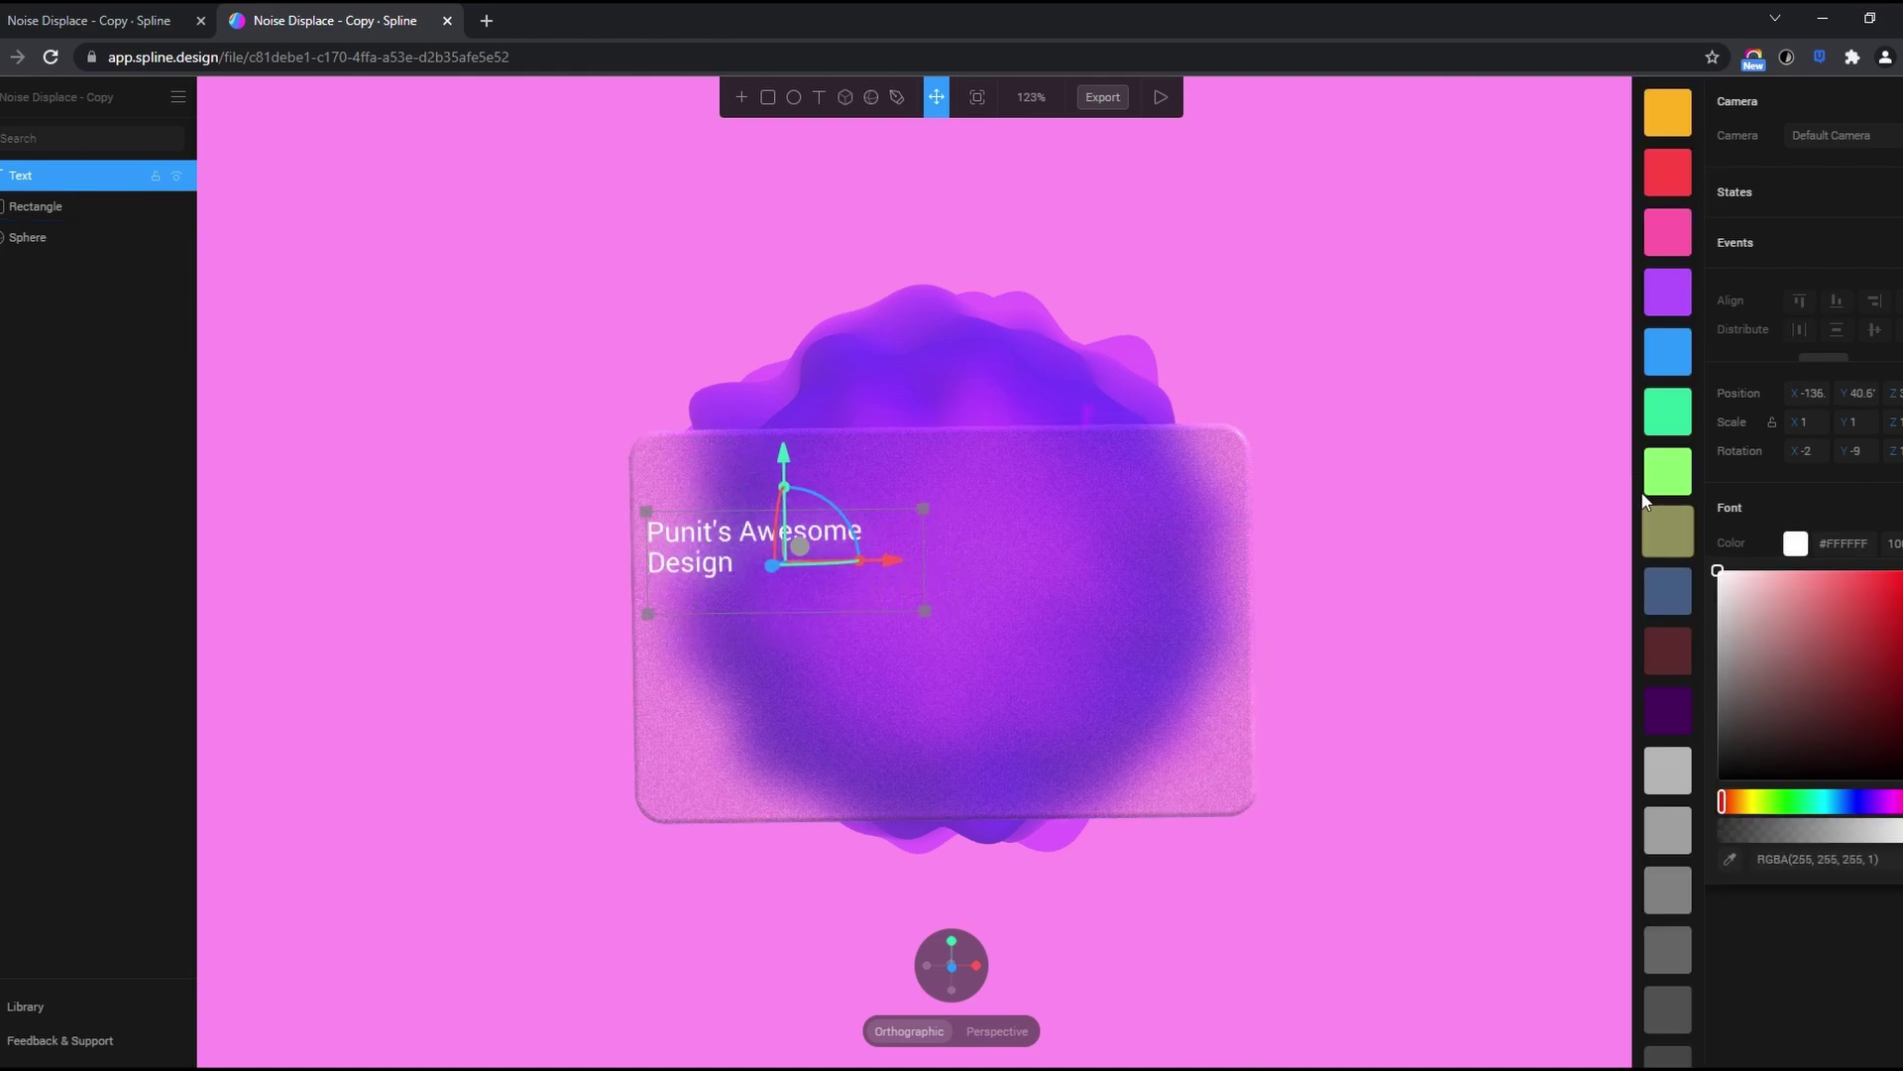
left_click(1806, 497)
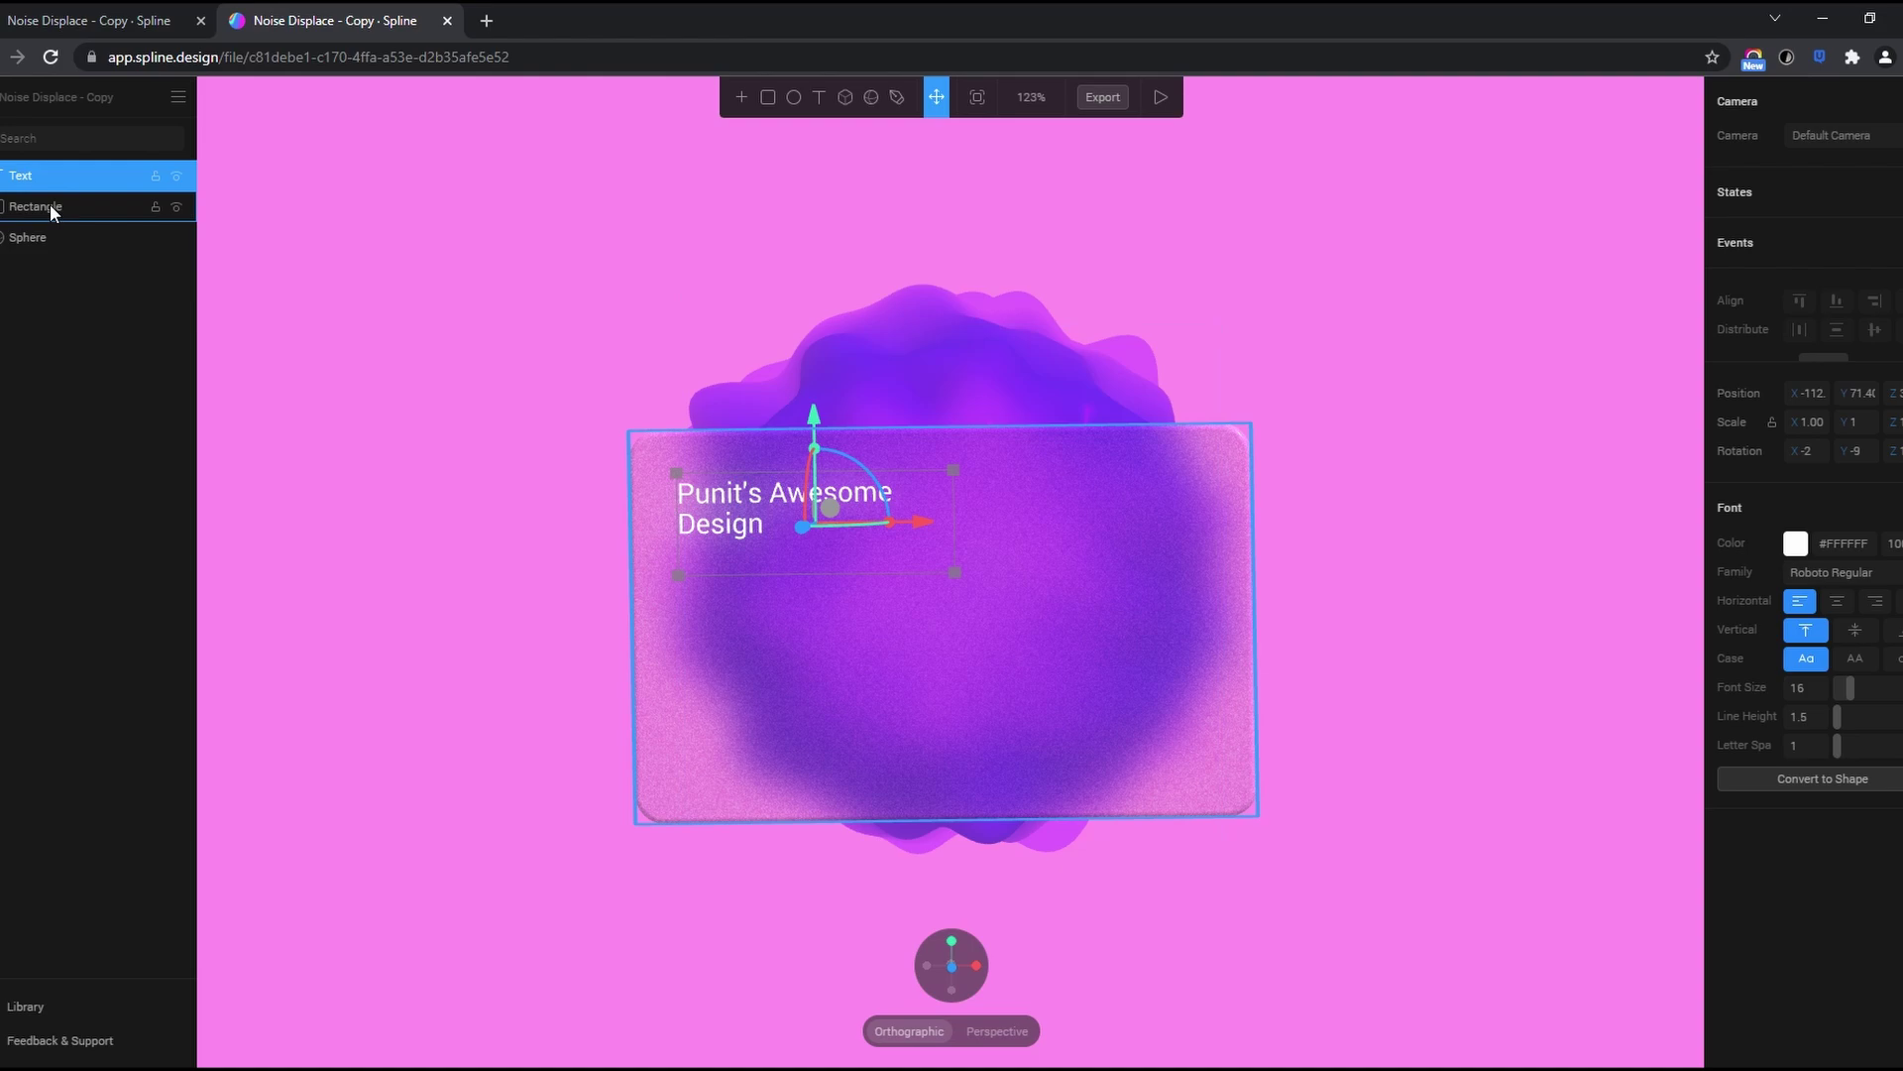
Group the glass rectangle into a new empty object and move the Text layer into it
left_click(50, 207, "shift")
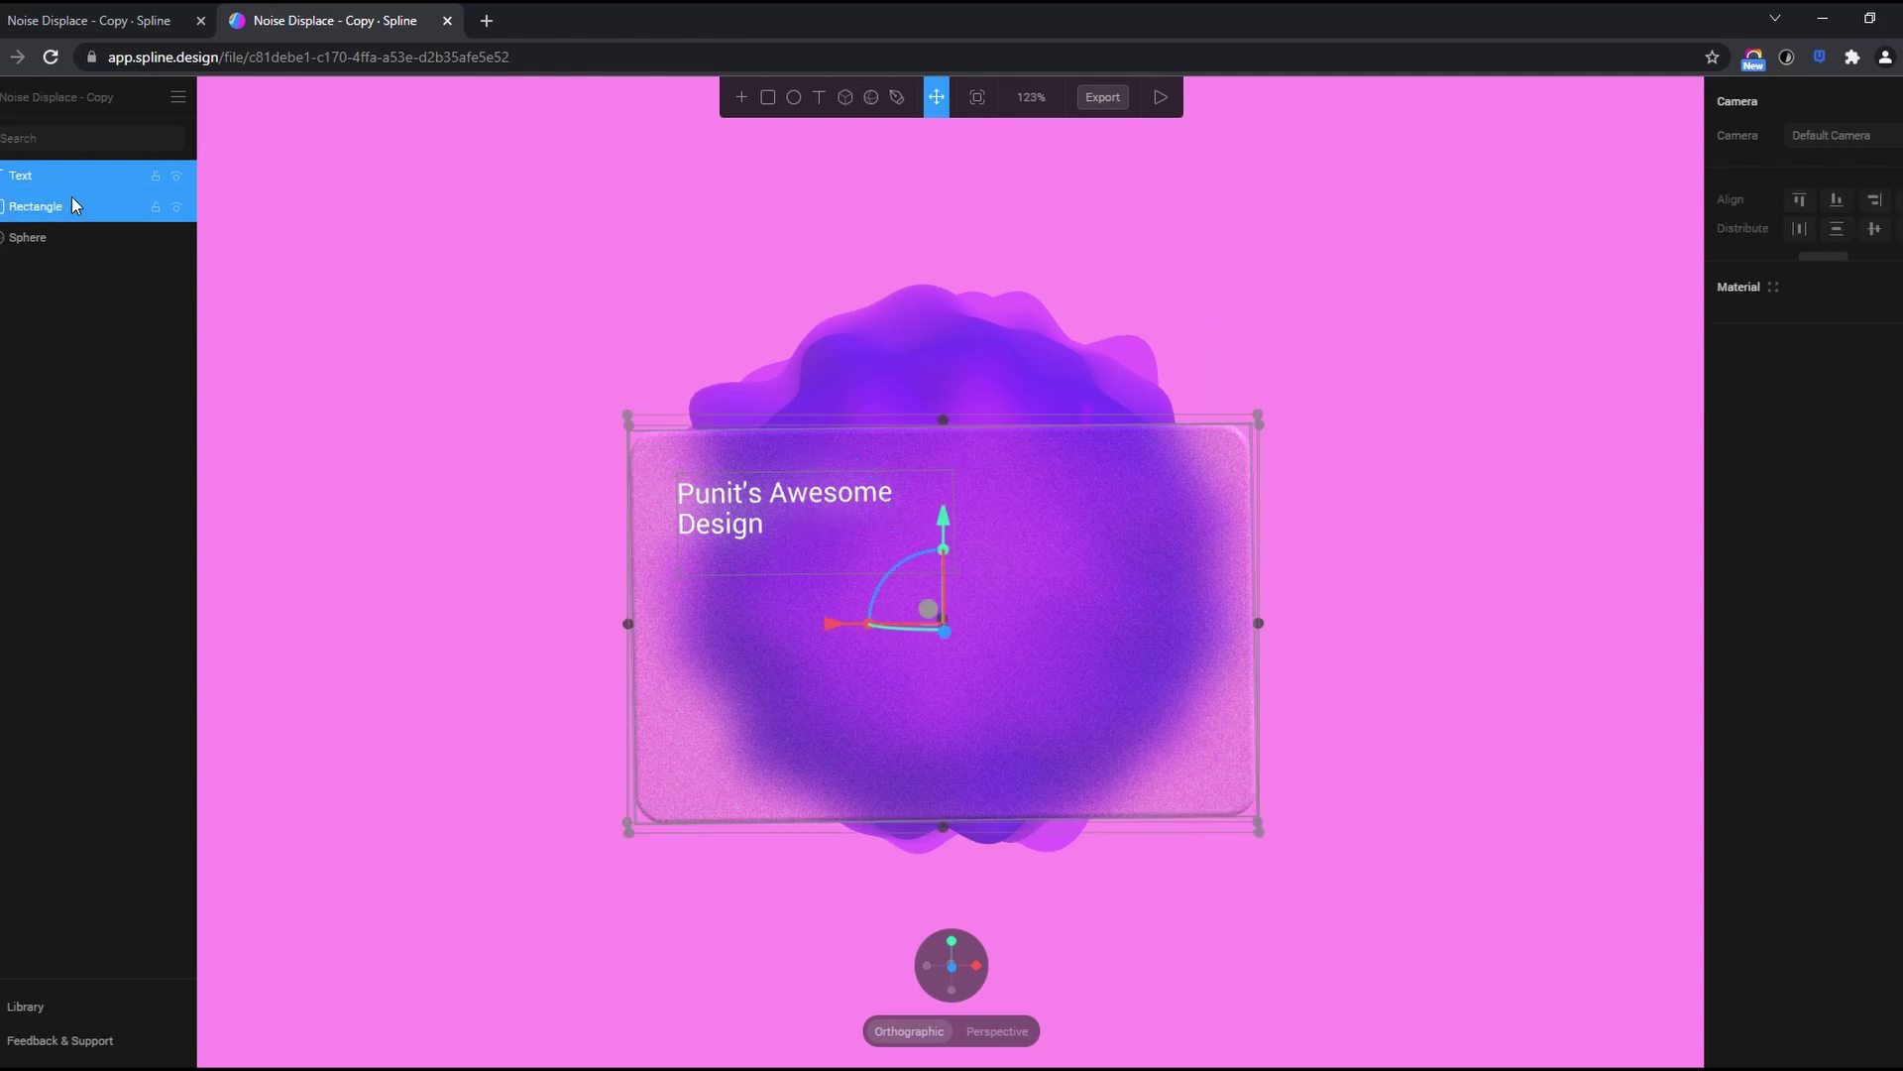
right_click(71, 197)
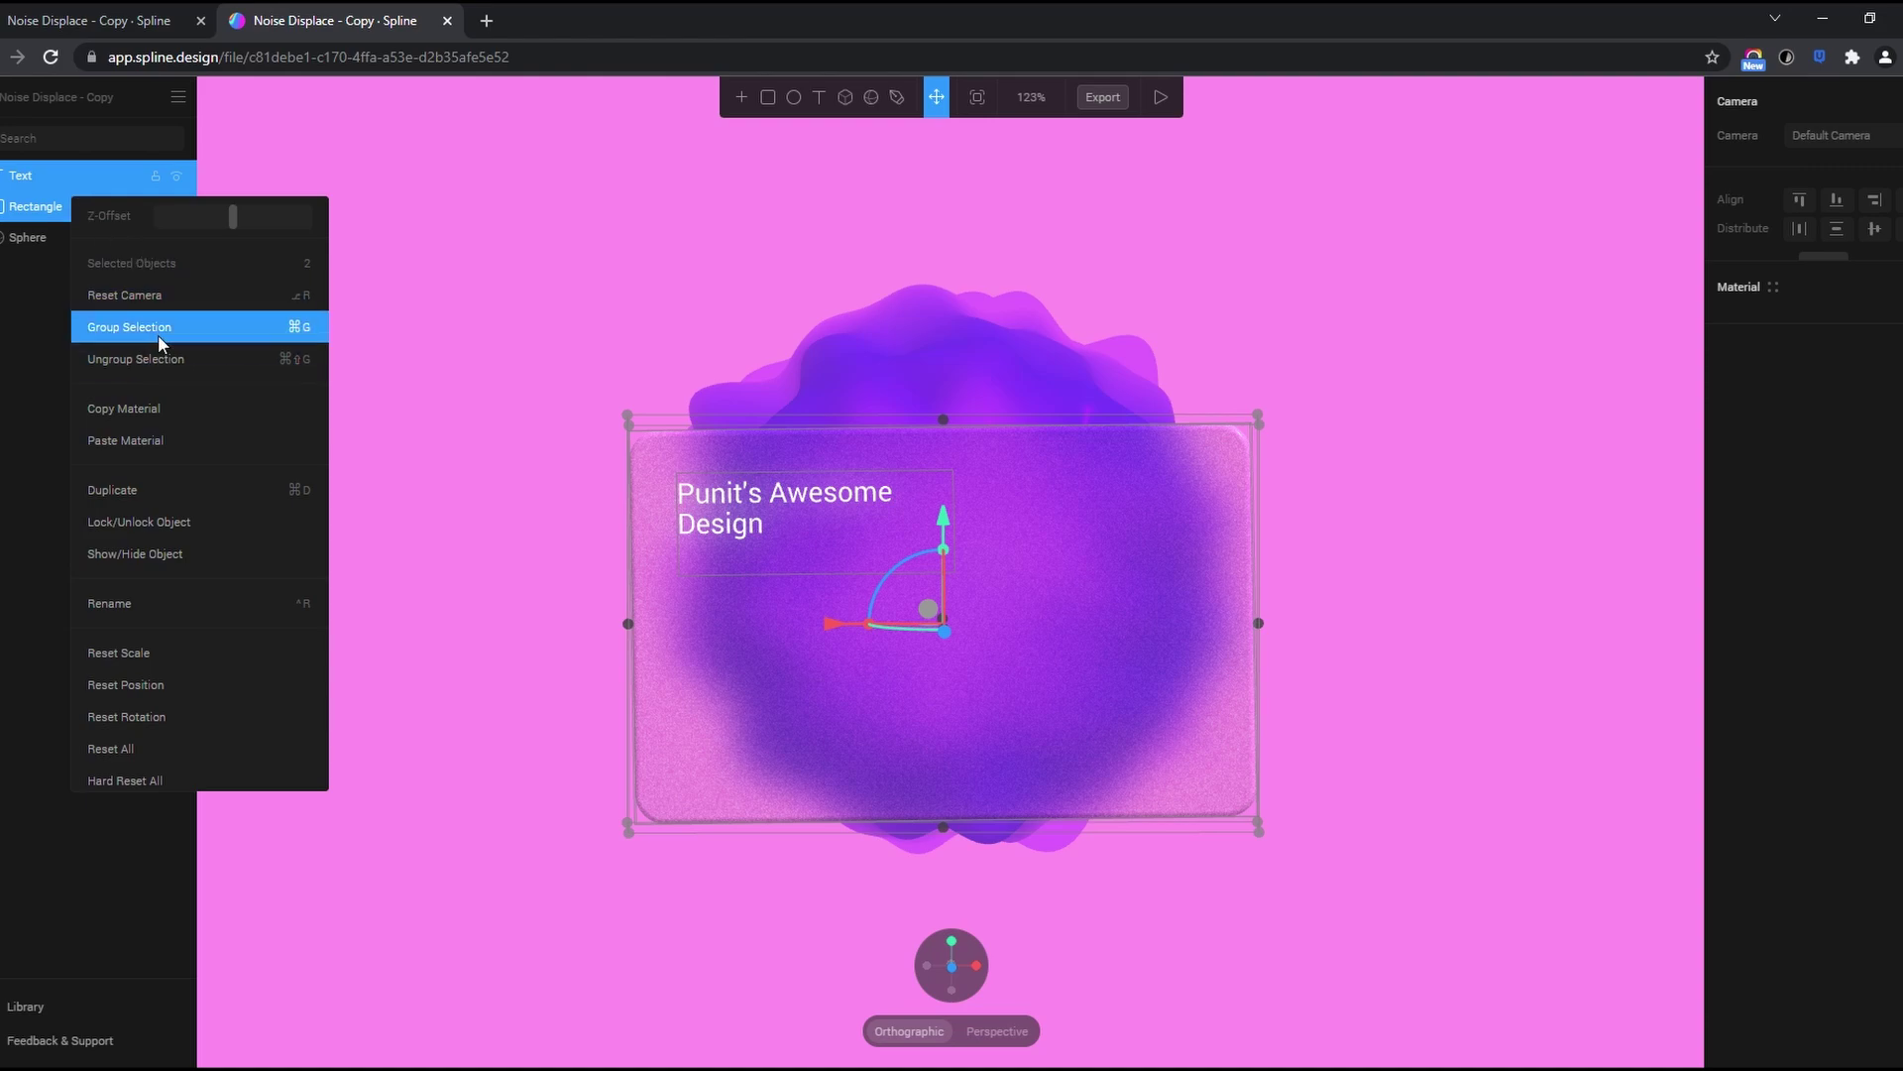
left_click(985, 723)
left_click(1081, 659)
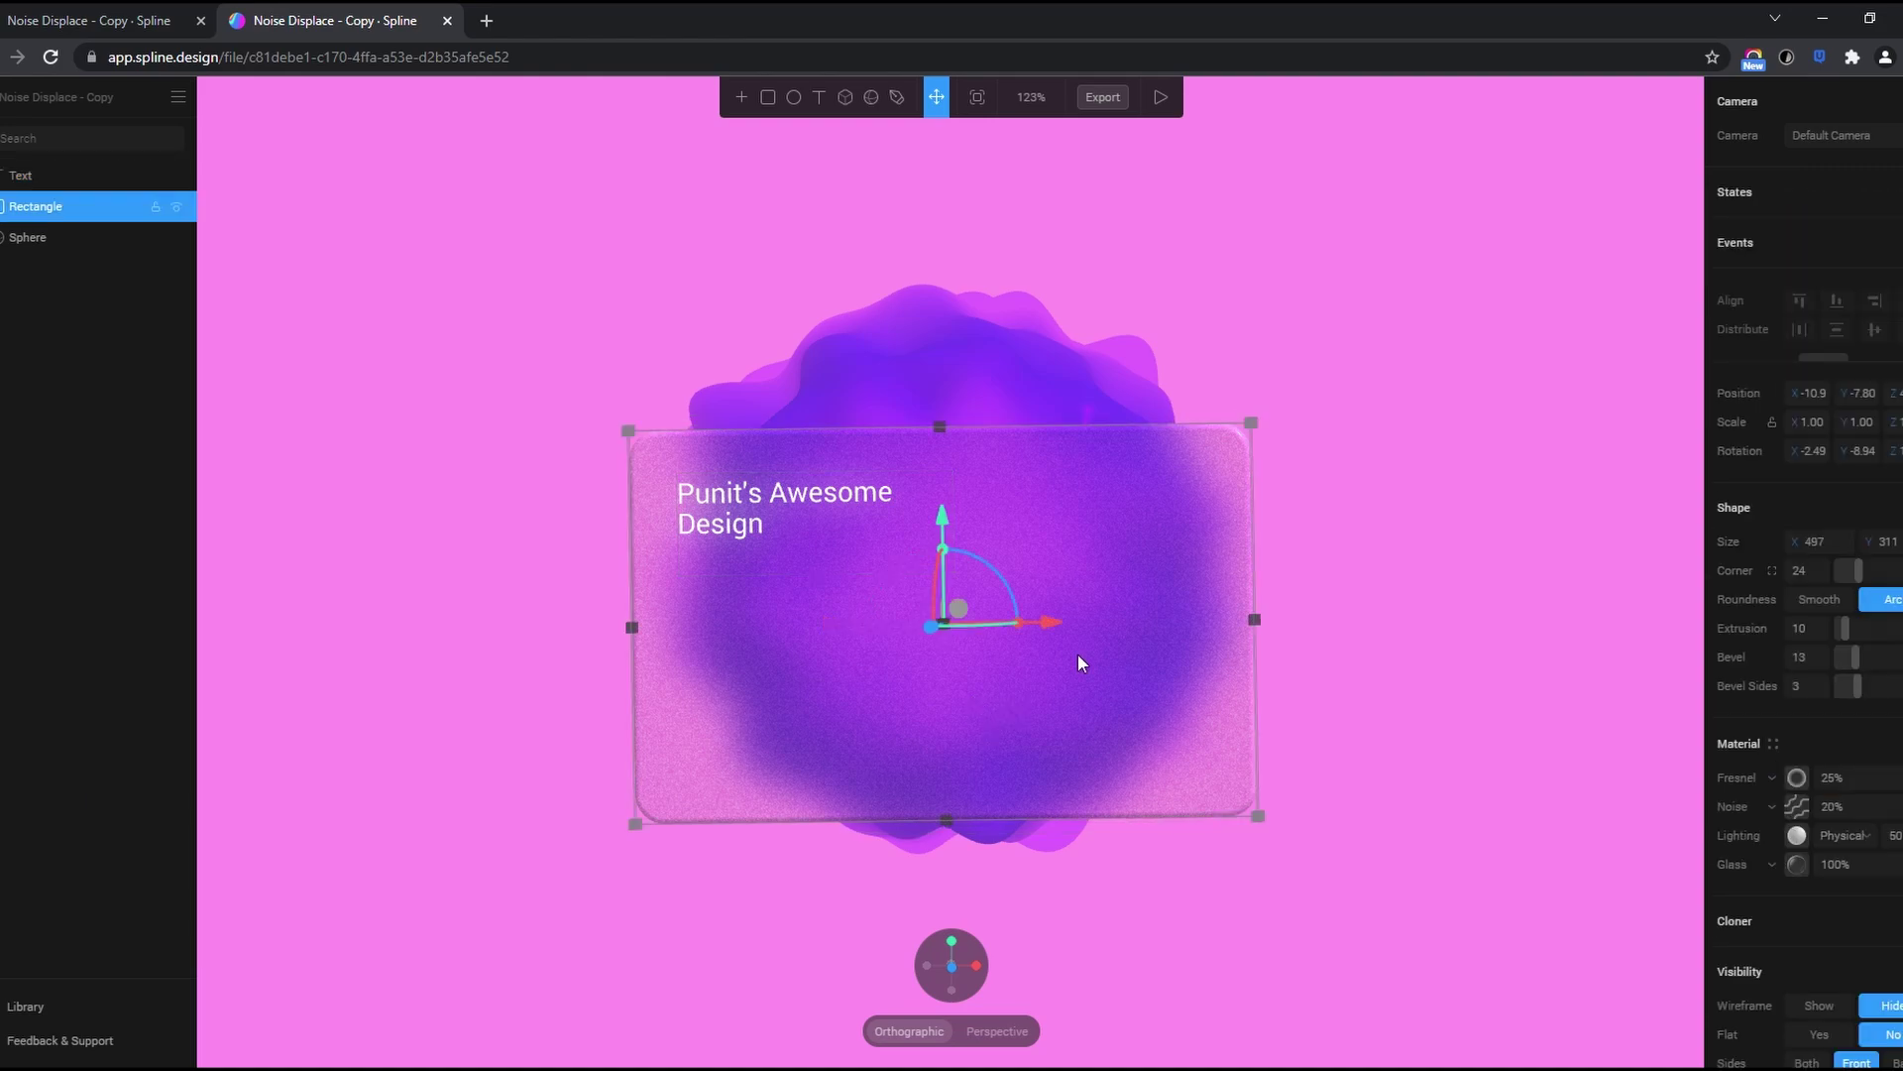
right_click(738, 699)
left_click(821, 239)
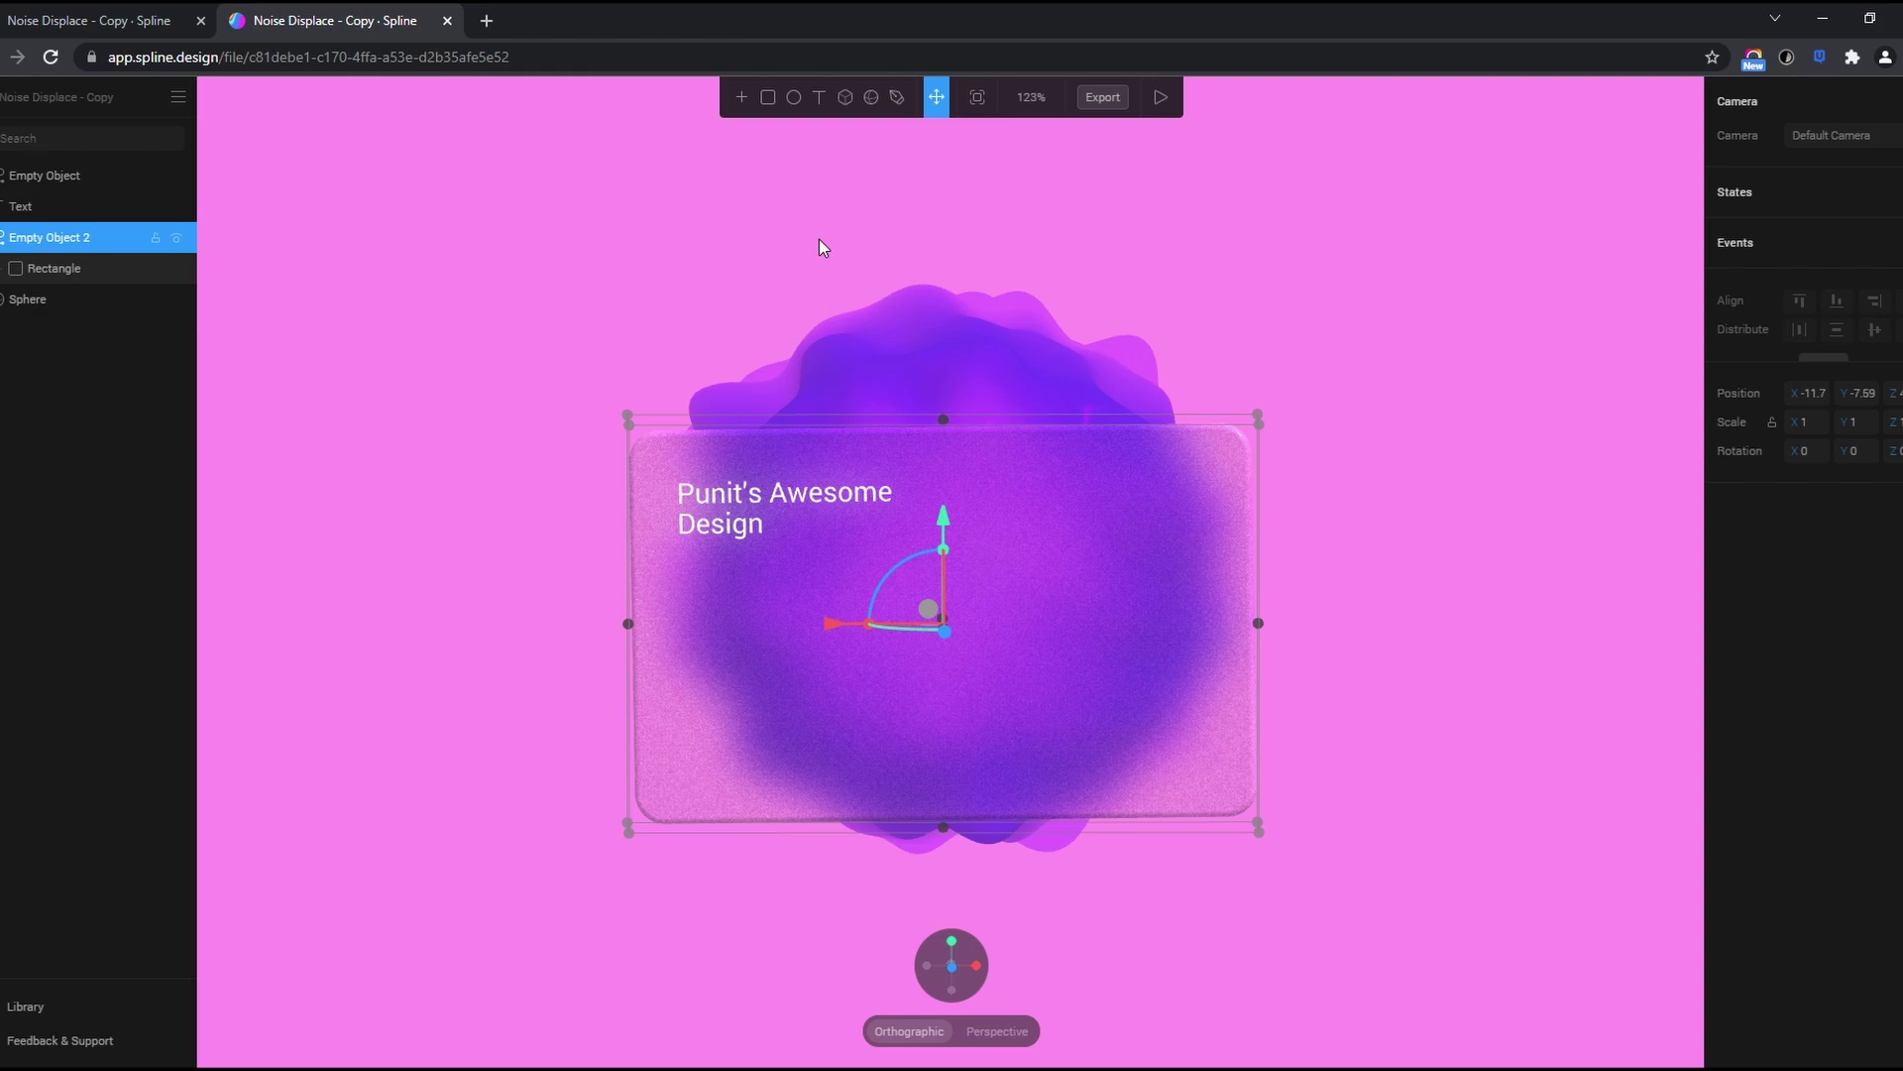
left_click_drag(46, 203, 57, 245)
Rename the new group to 'Card' and deselect it
left_click(39, 177)
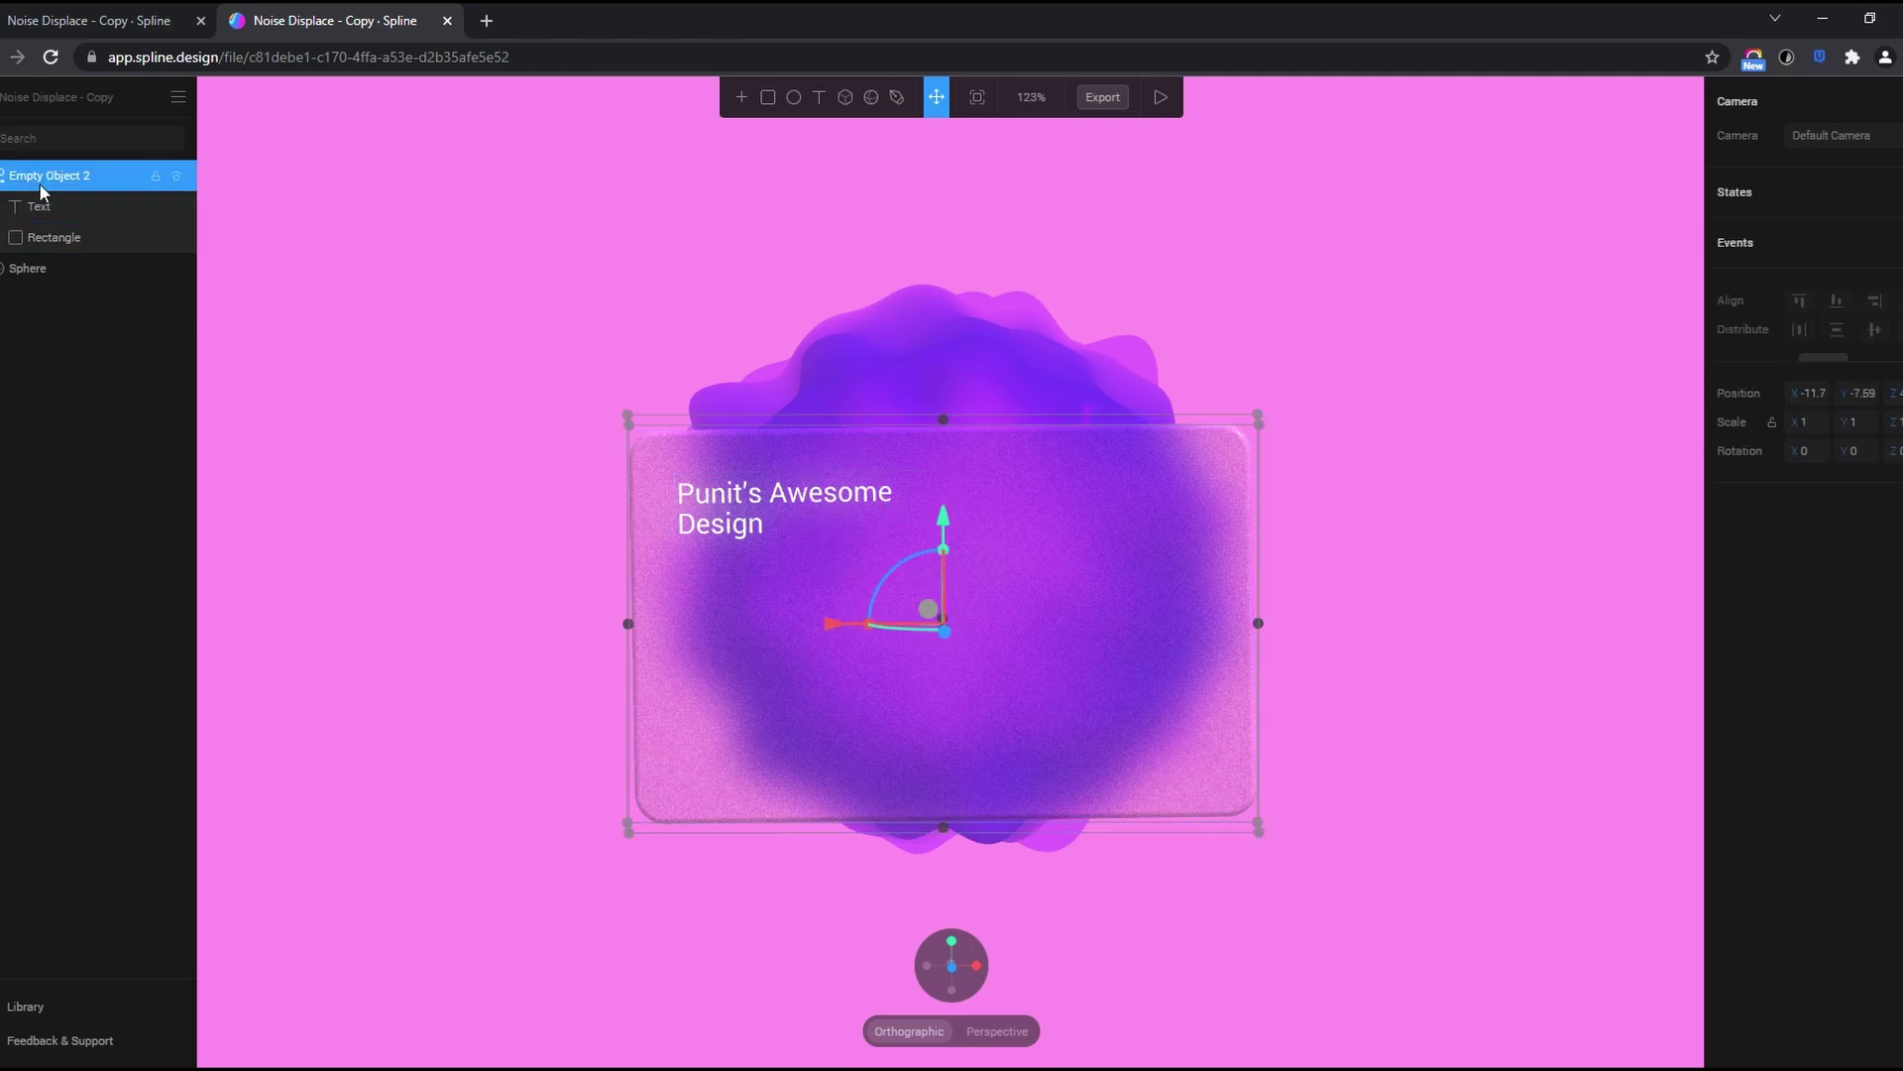
double_click(39, 182)
type("Card")
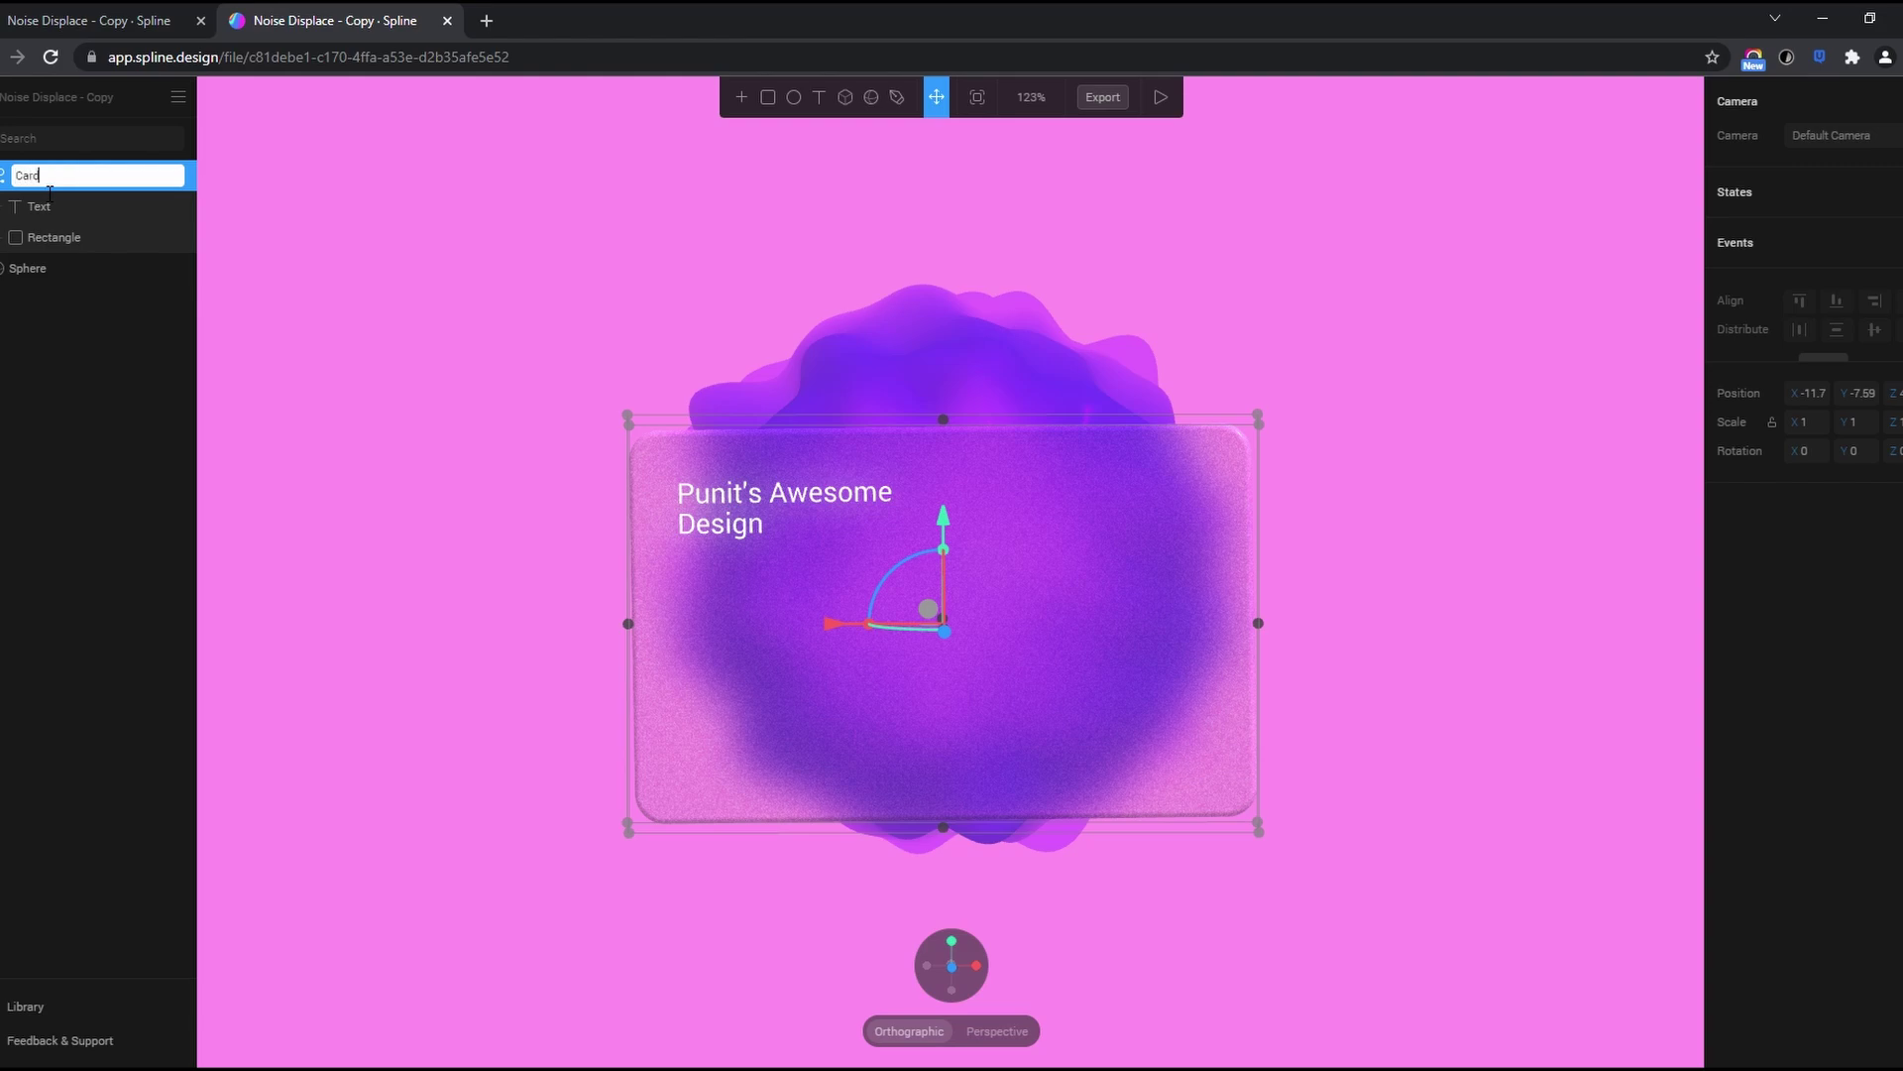
key("Return")
left_click(1337, 538)
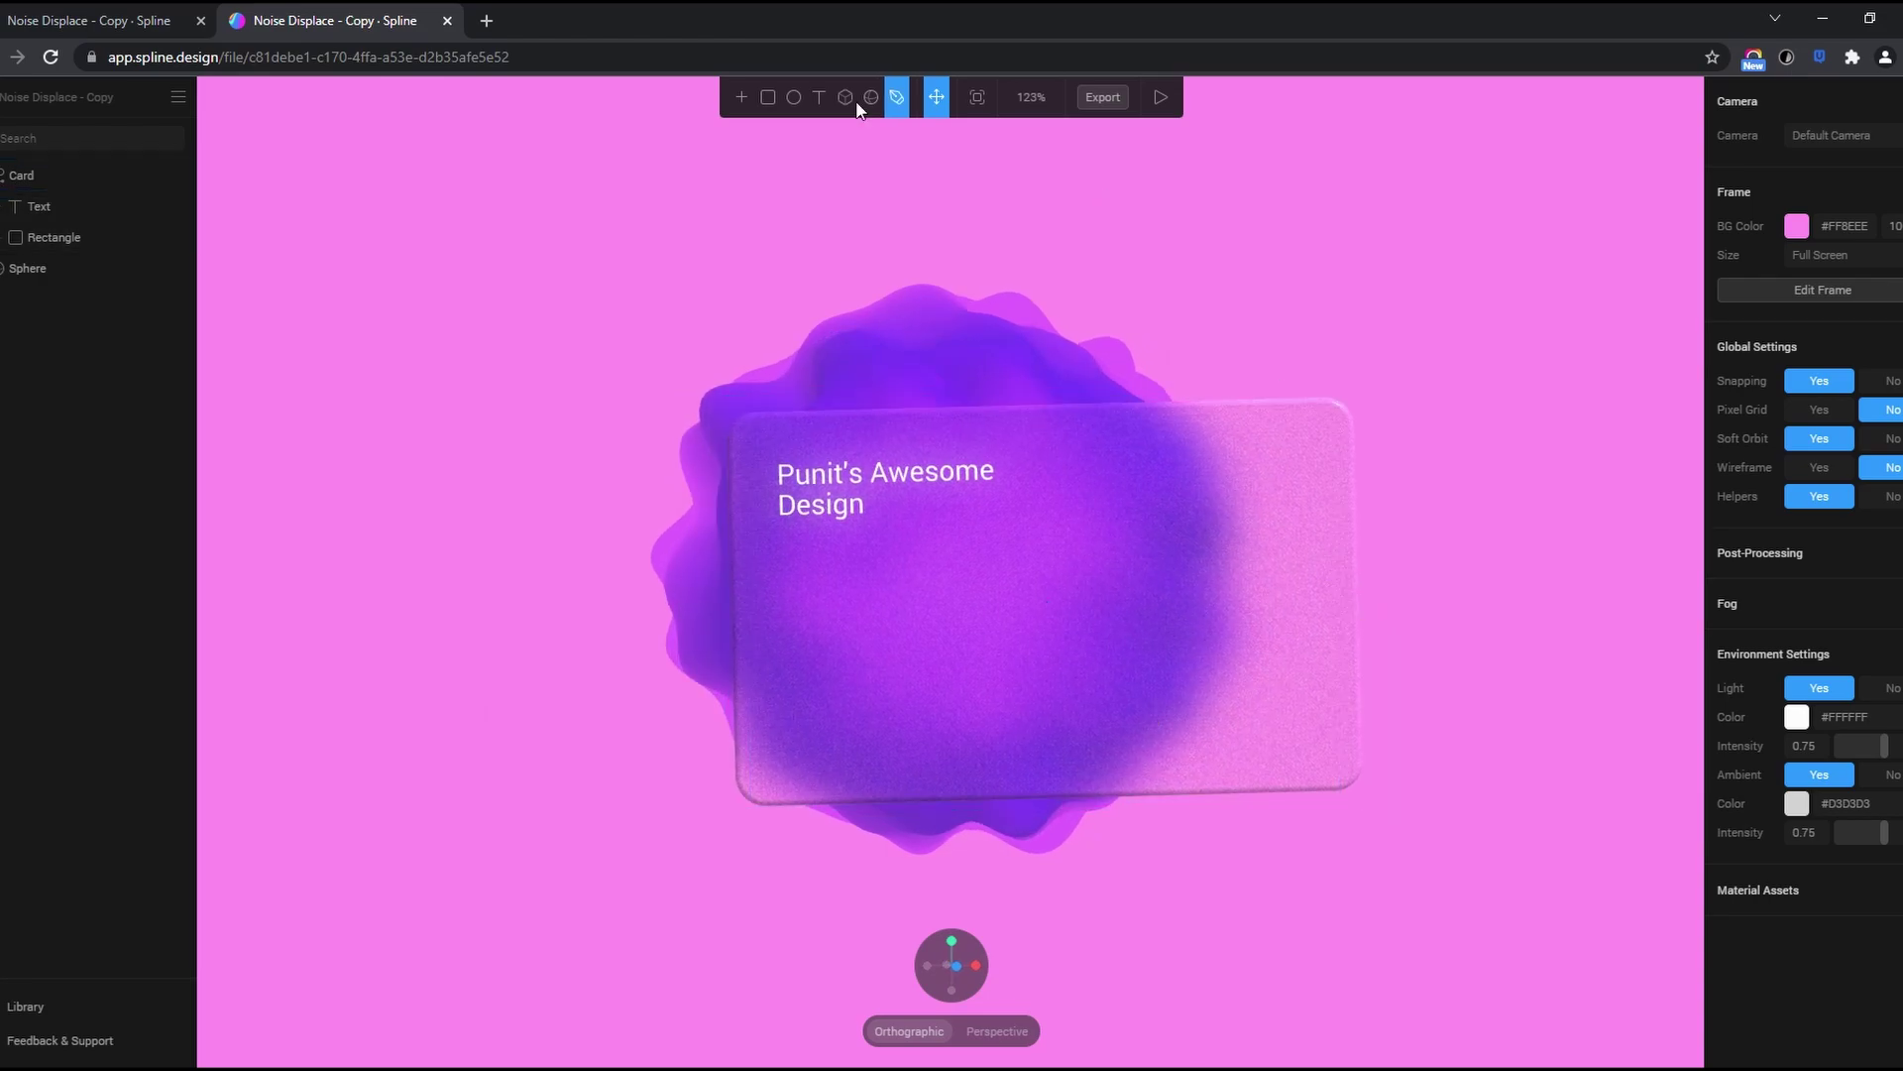
Add a Directional Light to the scene
left_click(740, 98)
left_click(739, 101)
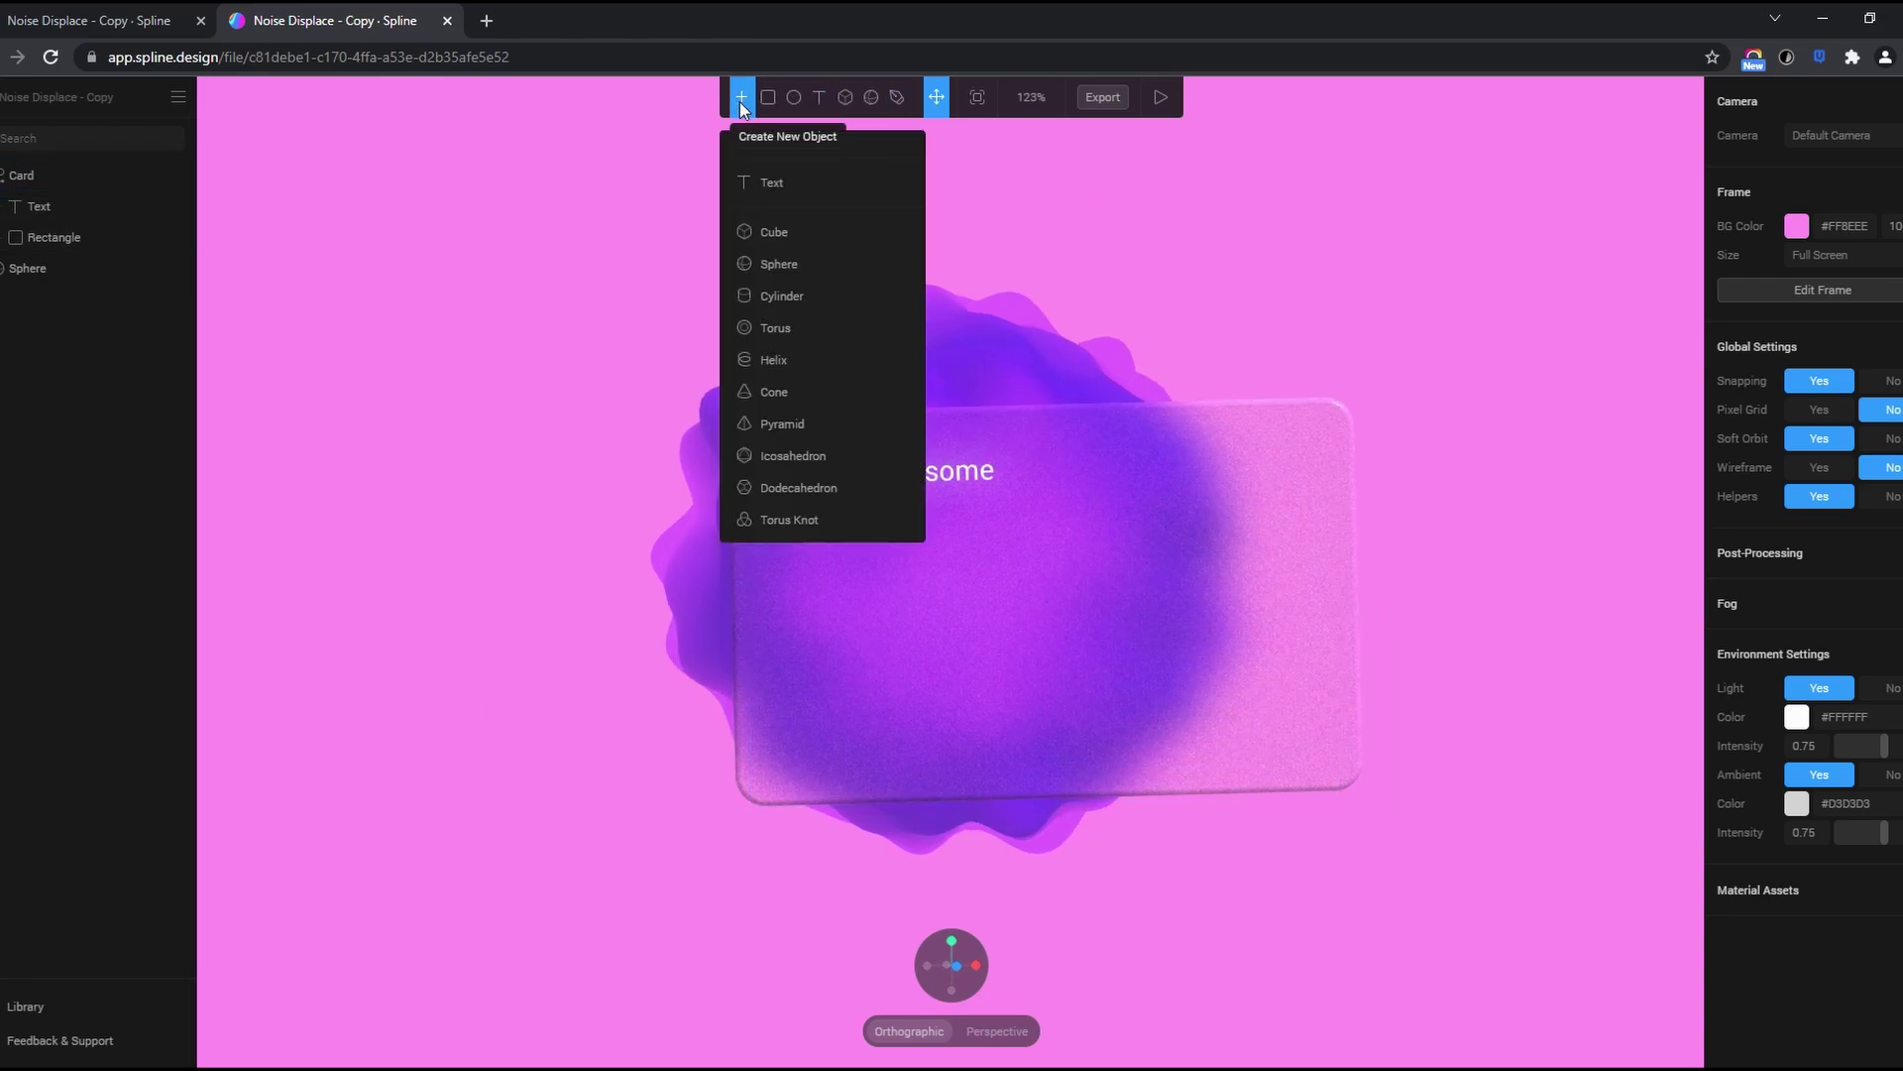
scroll(825, 450, "down", 3)
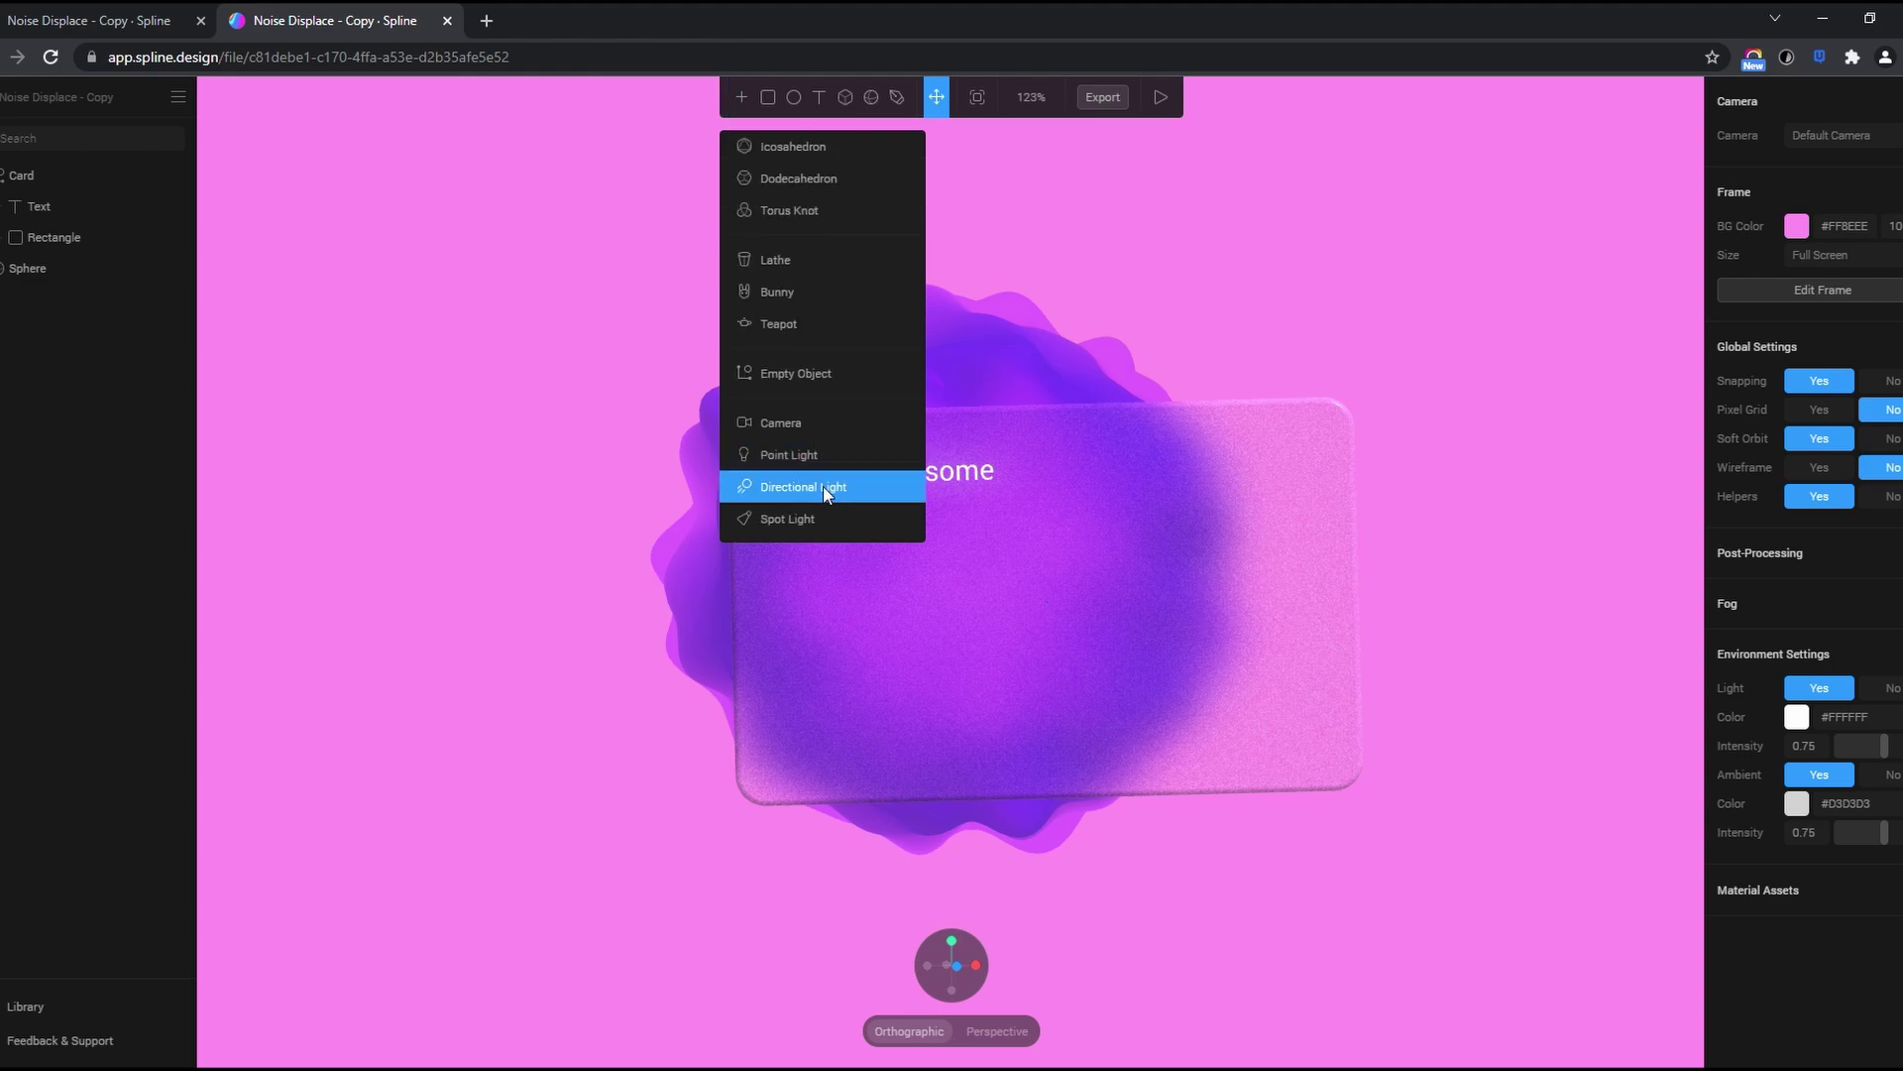
left_click(822, 485)
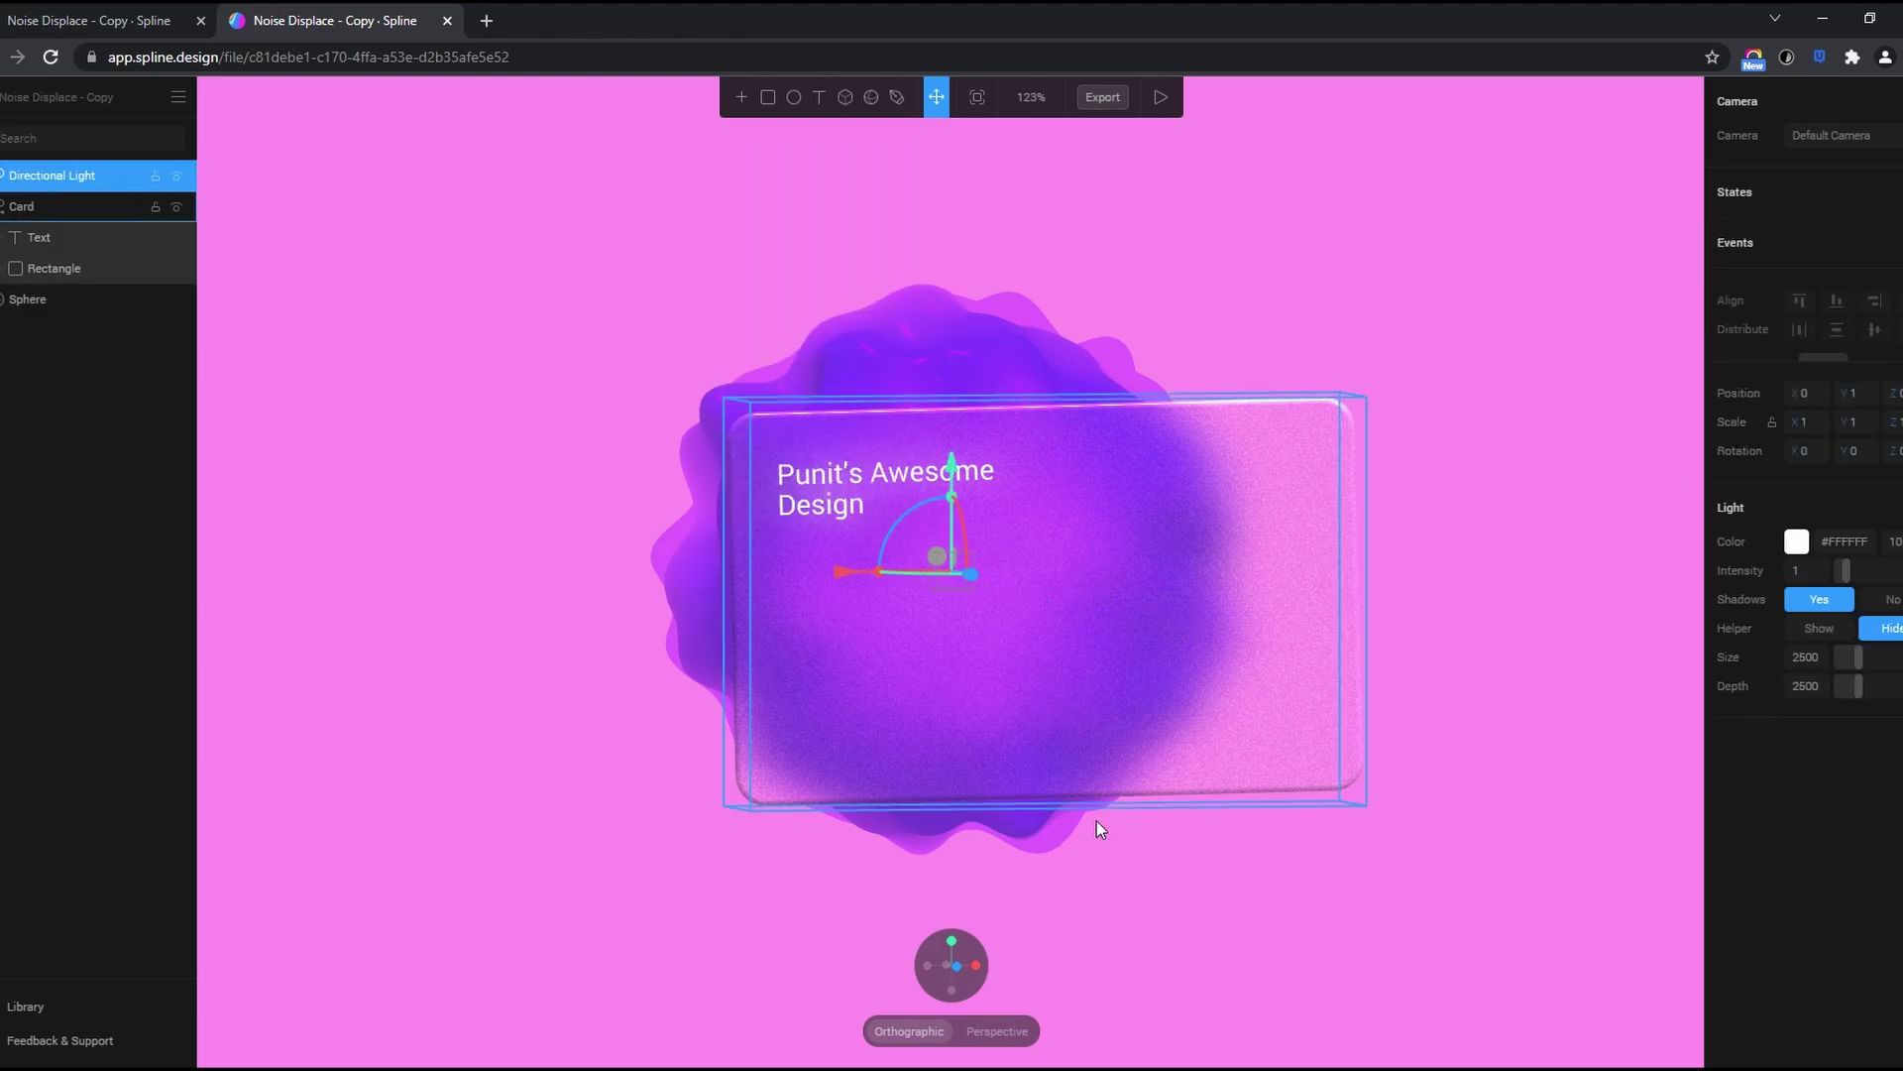
Set the light's colour value to 60 and intensity to 0.4, and reduce its size from 2500
left_click_drag(1096, 821, 1834, 602)
left_click_drag(1505, 805, 1499, 864)
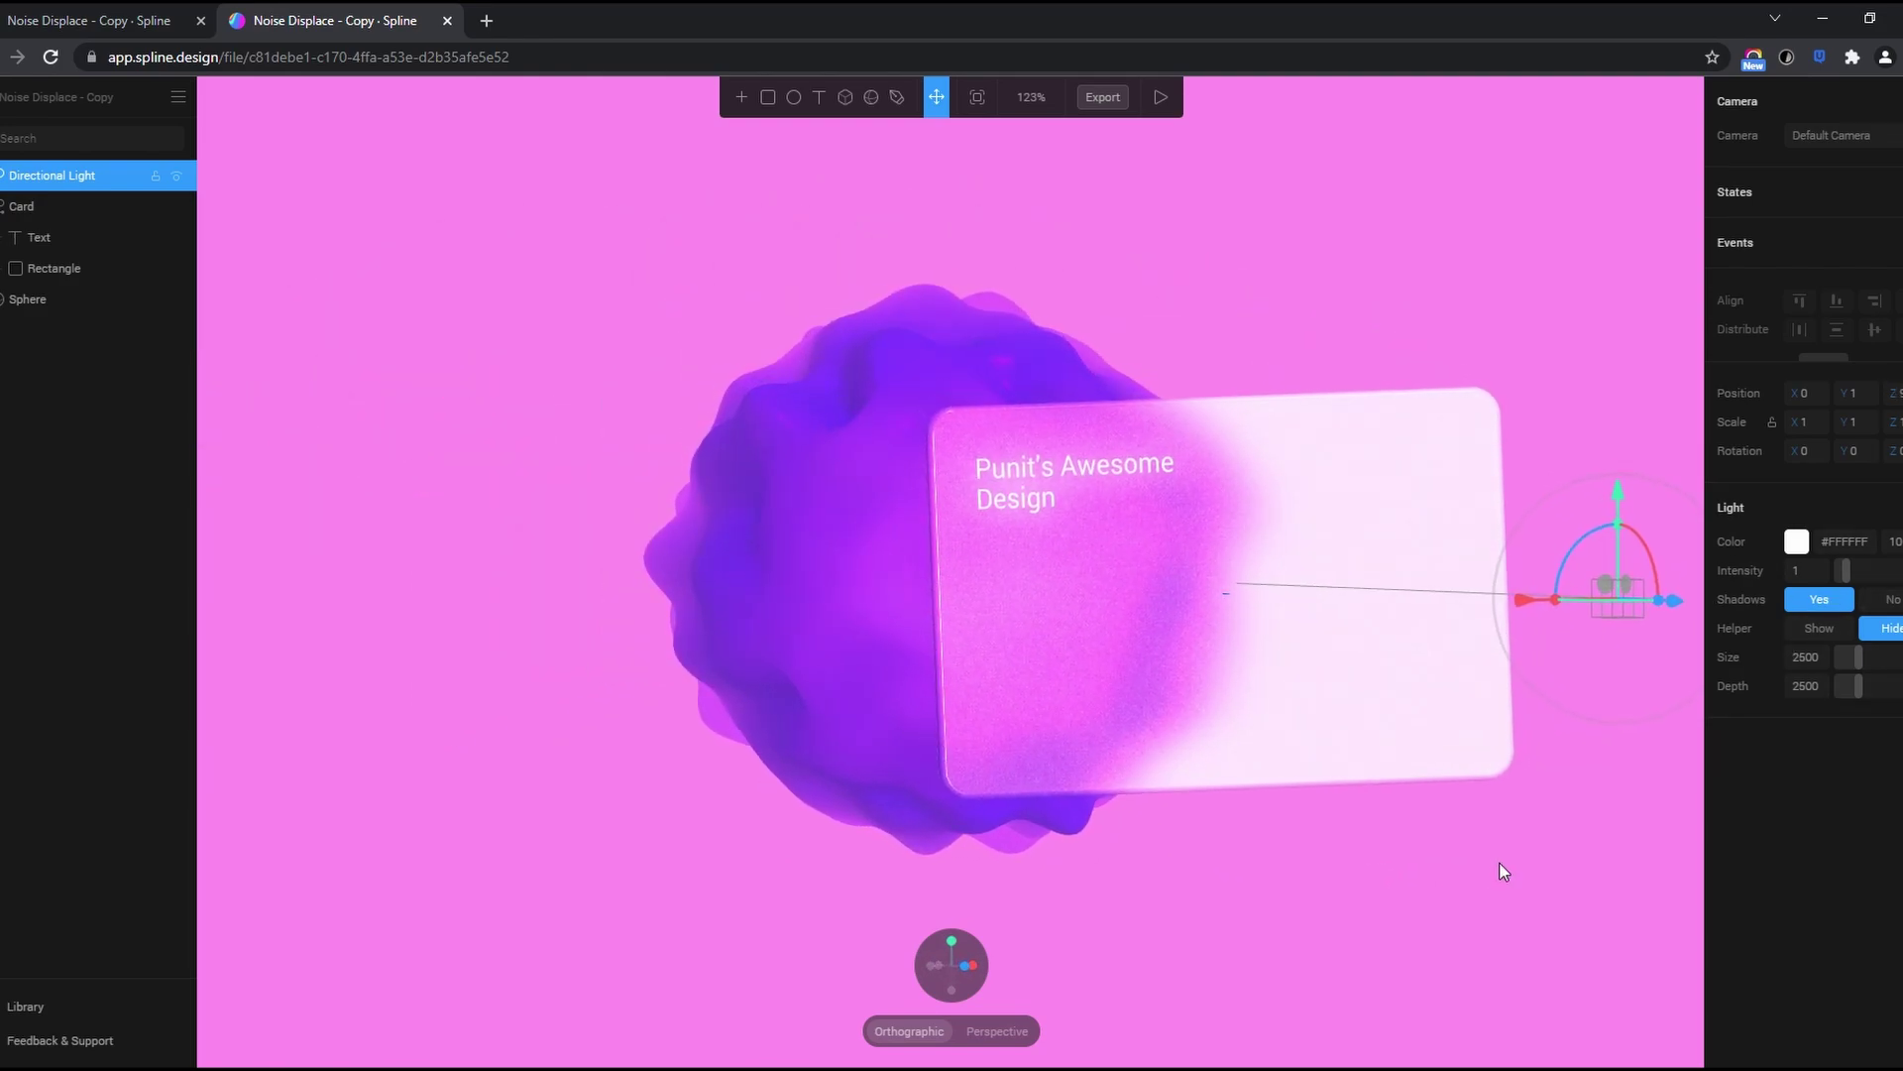
left_click(1892, 541)
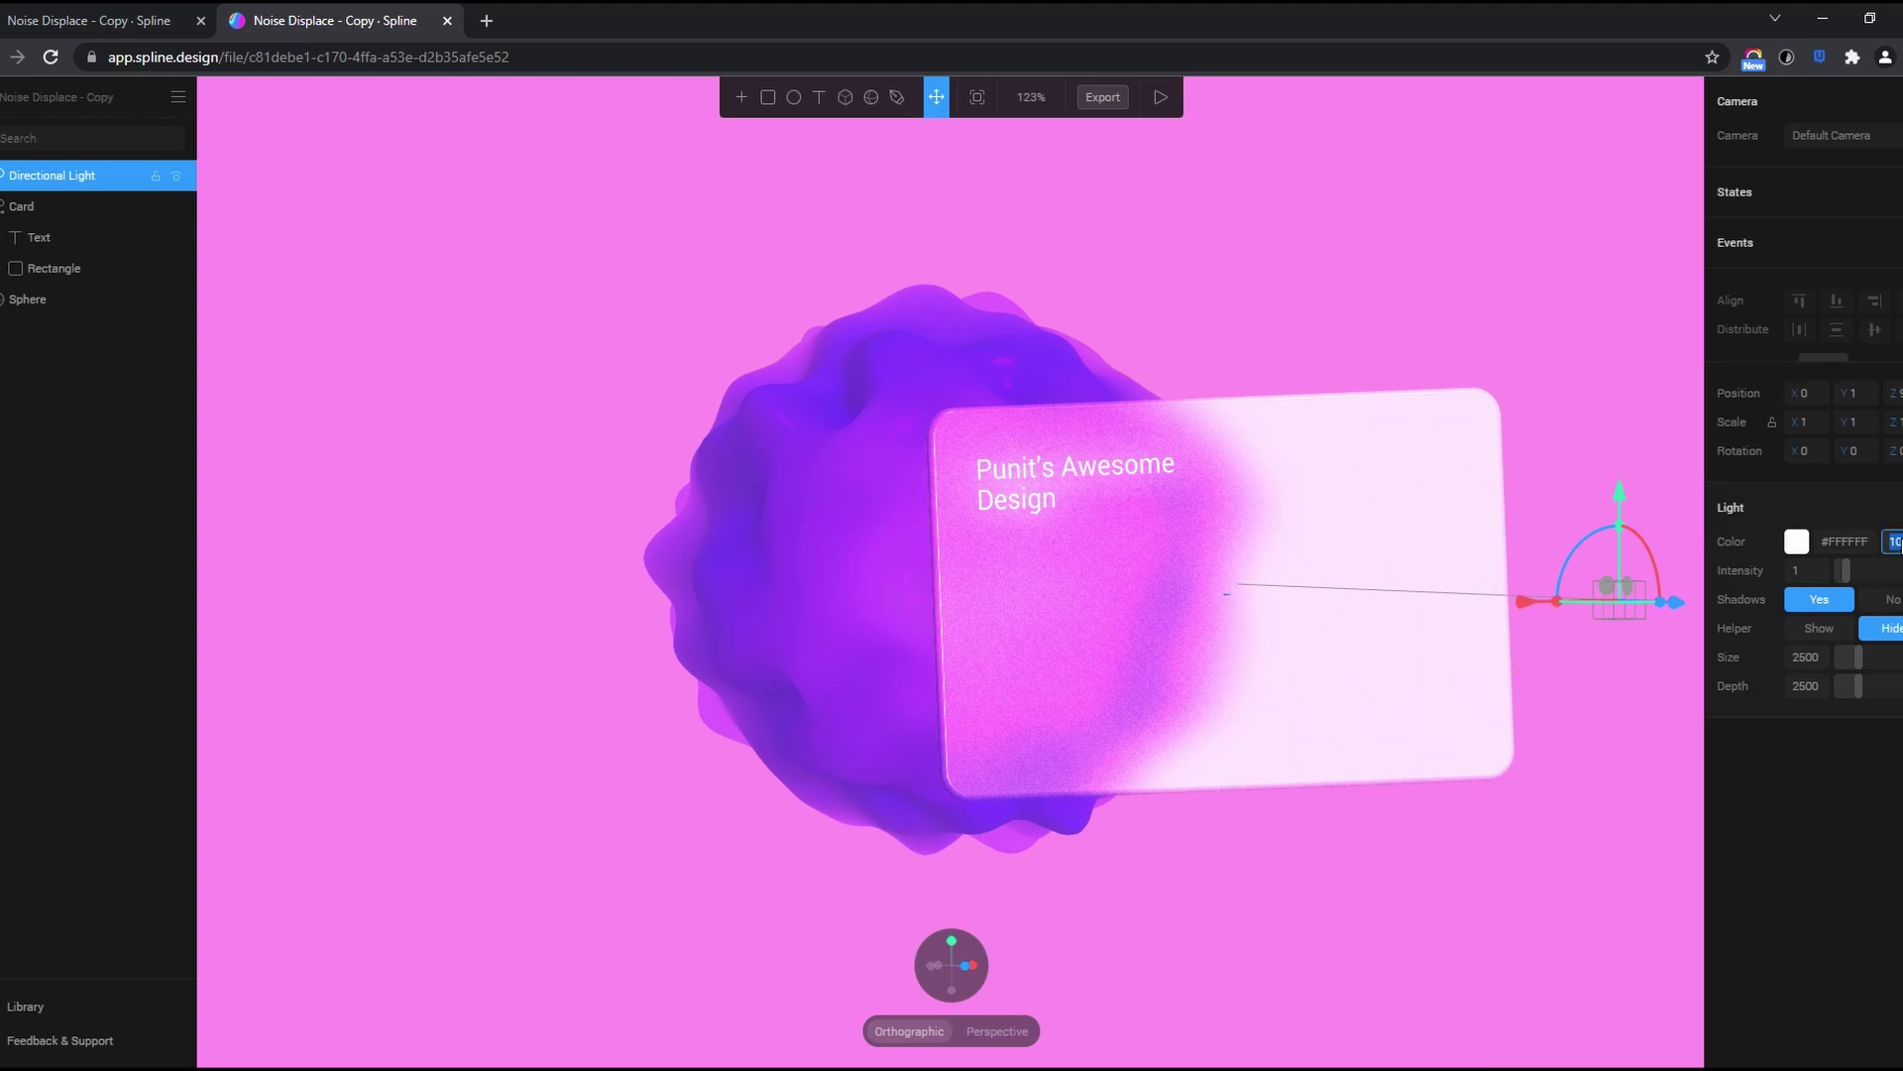
type("60")
key("Return")
left_click_drag(1845, 571, 1852, 580)
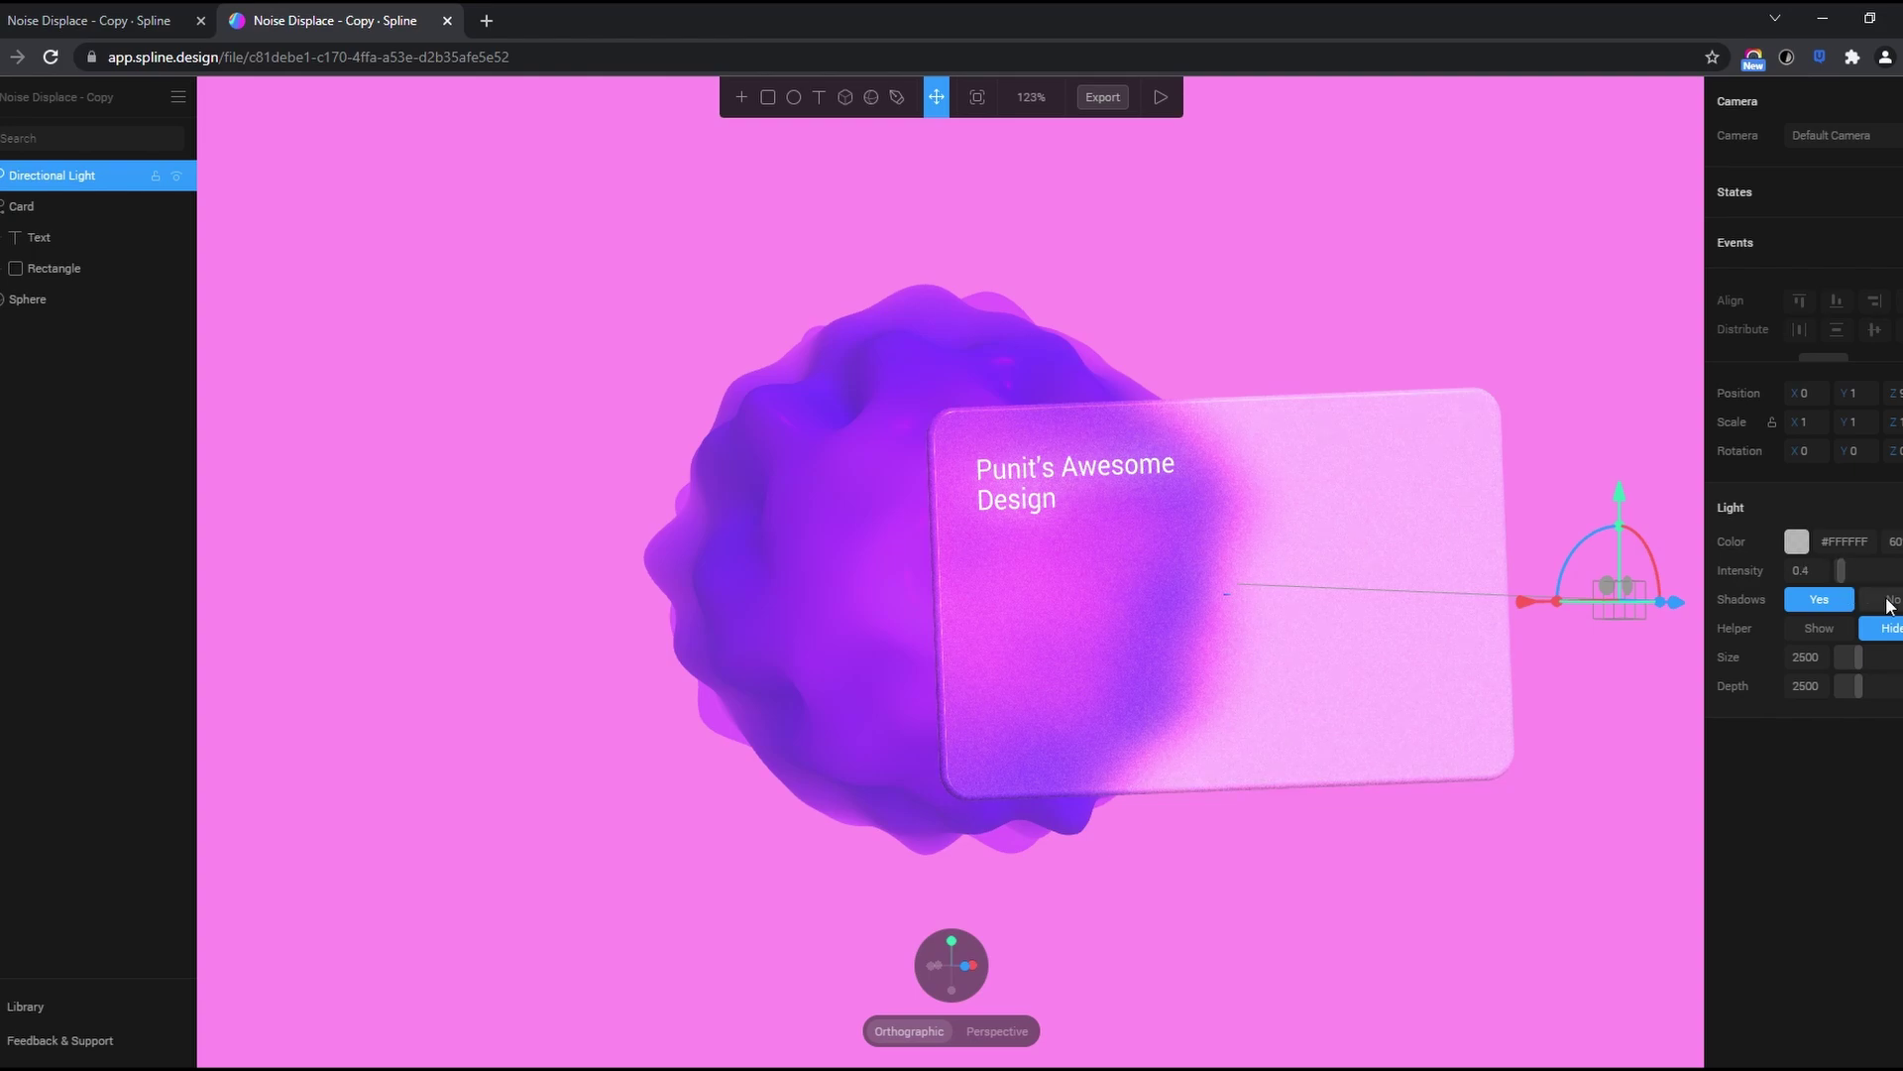
left_click(1818, 633)
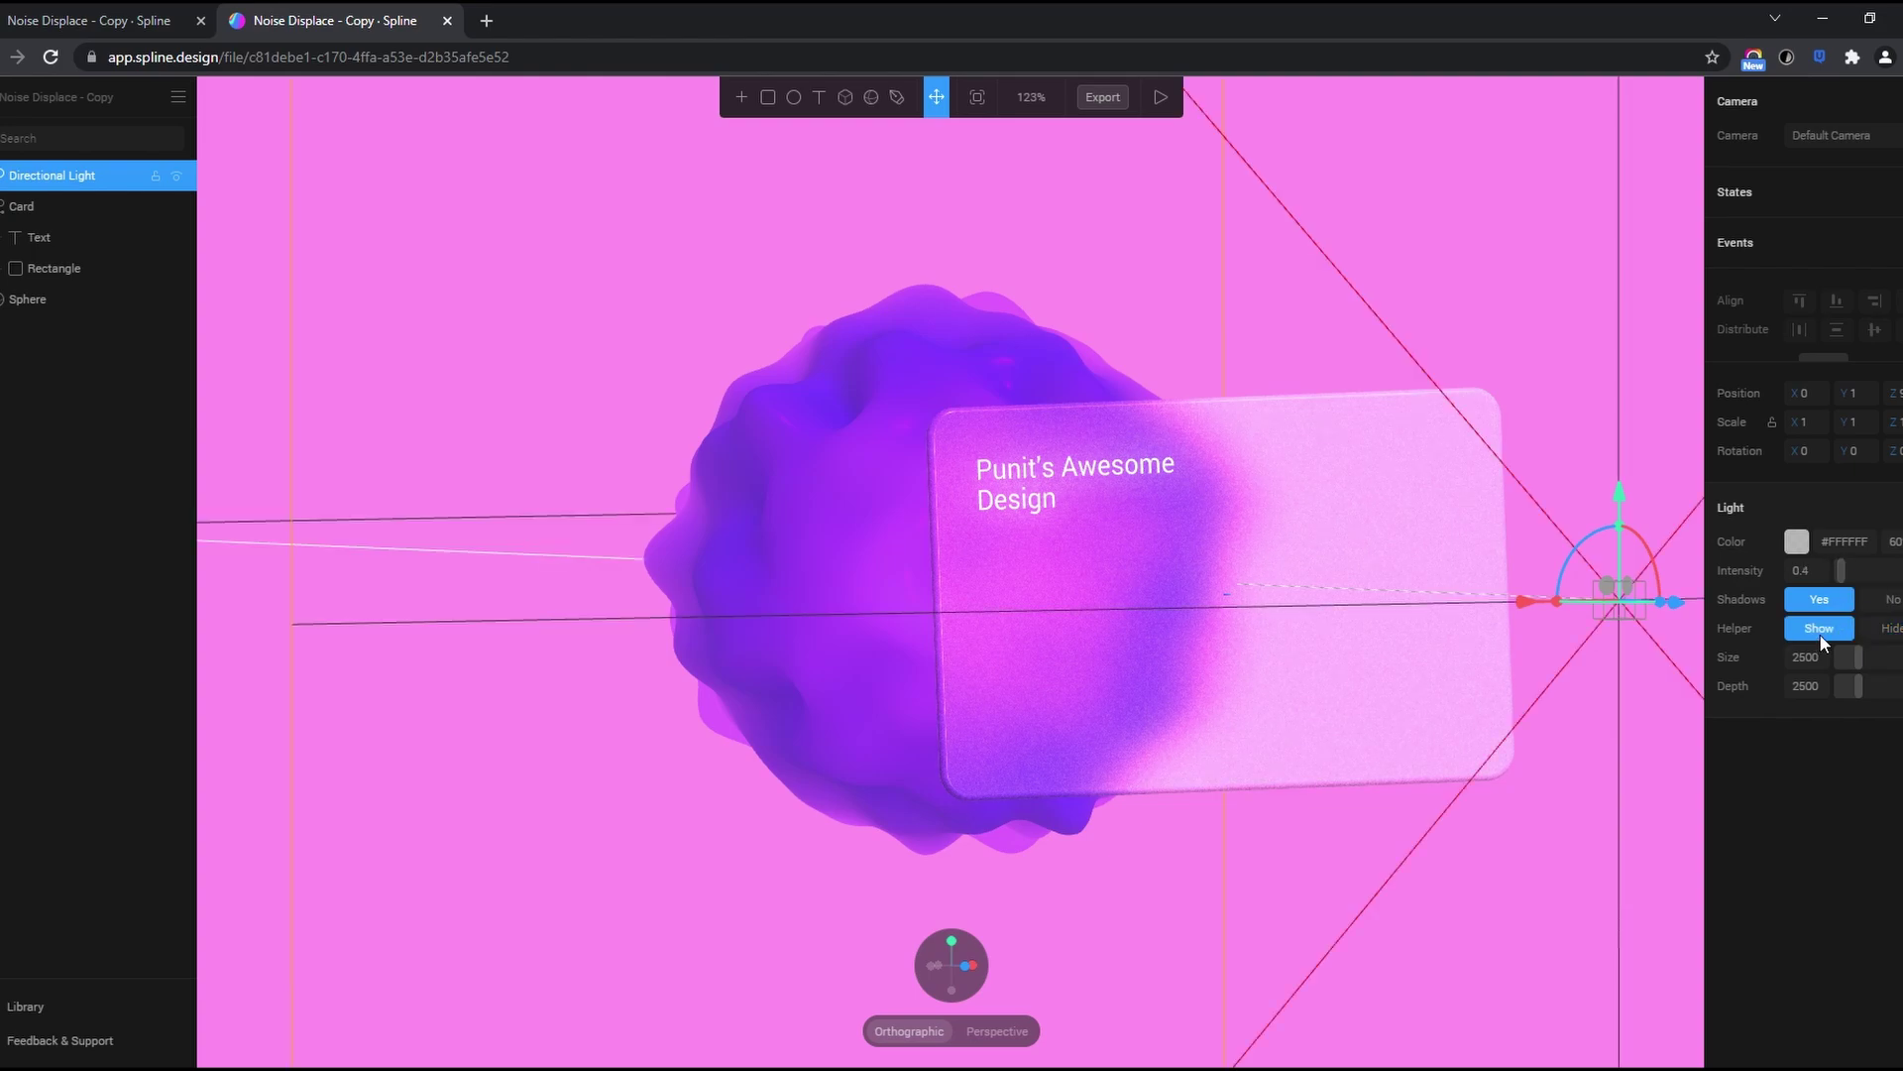
left_click(1883, 630)
mouse_move(1877, 659)
left_mouse_down()
mouse_move(1858, 661)
mouse_move(1860, 700)
mouse_move(1884, 694)
mouse_move(1853, 698)
mouse_move(1869, 694)
left_mouse_up()
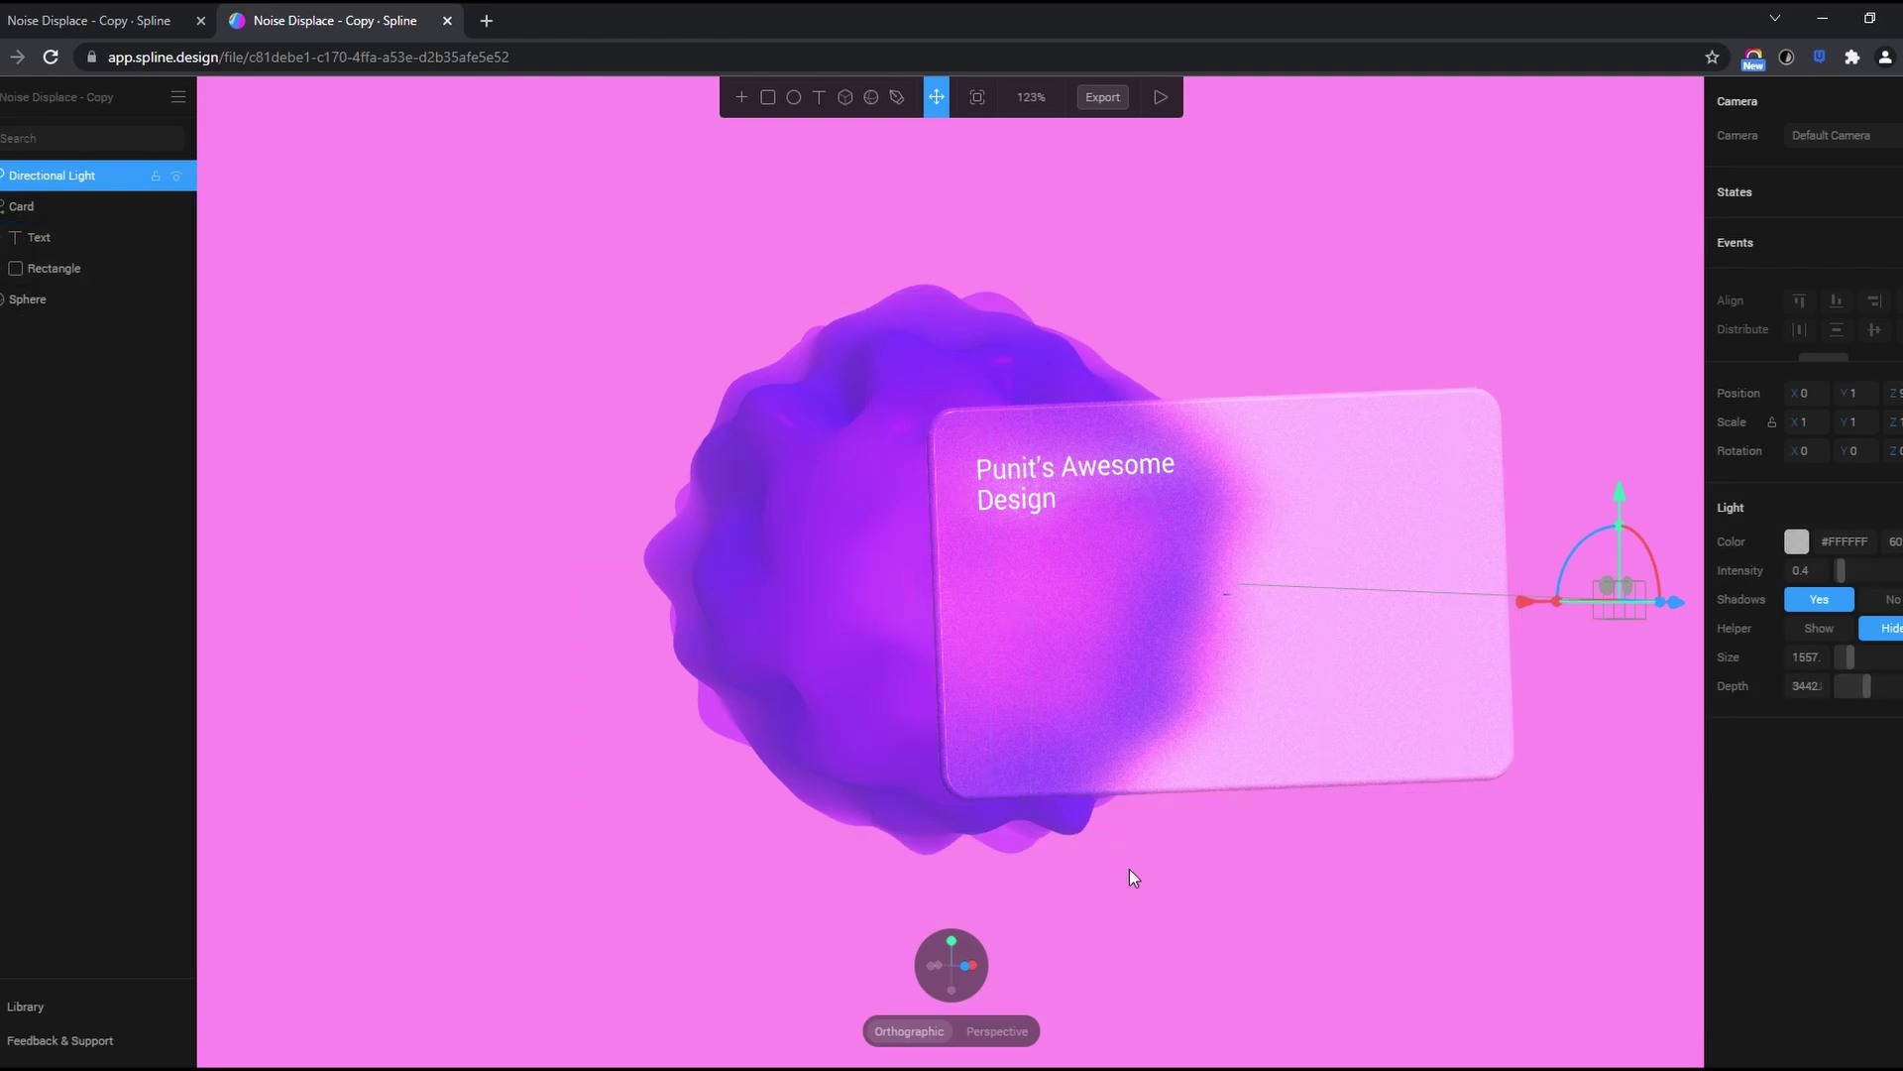
Raise the directional light above the card along its Y axis, then deselect it
left_click_drag(1128, 869, 1505, 567)
left_click_drag(1477, 670, 1474, 305)
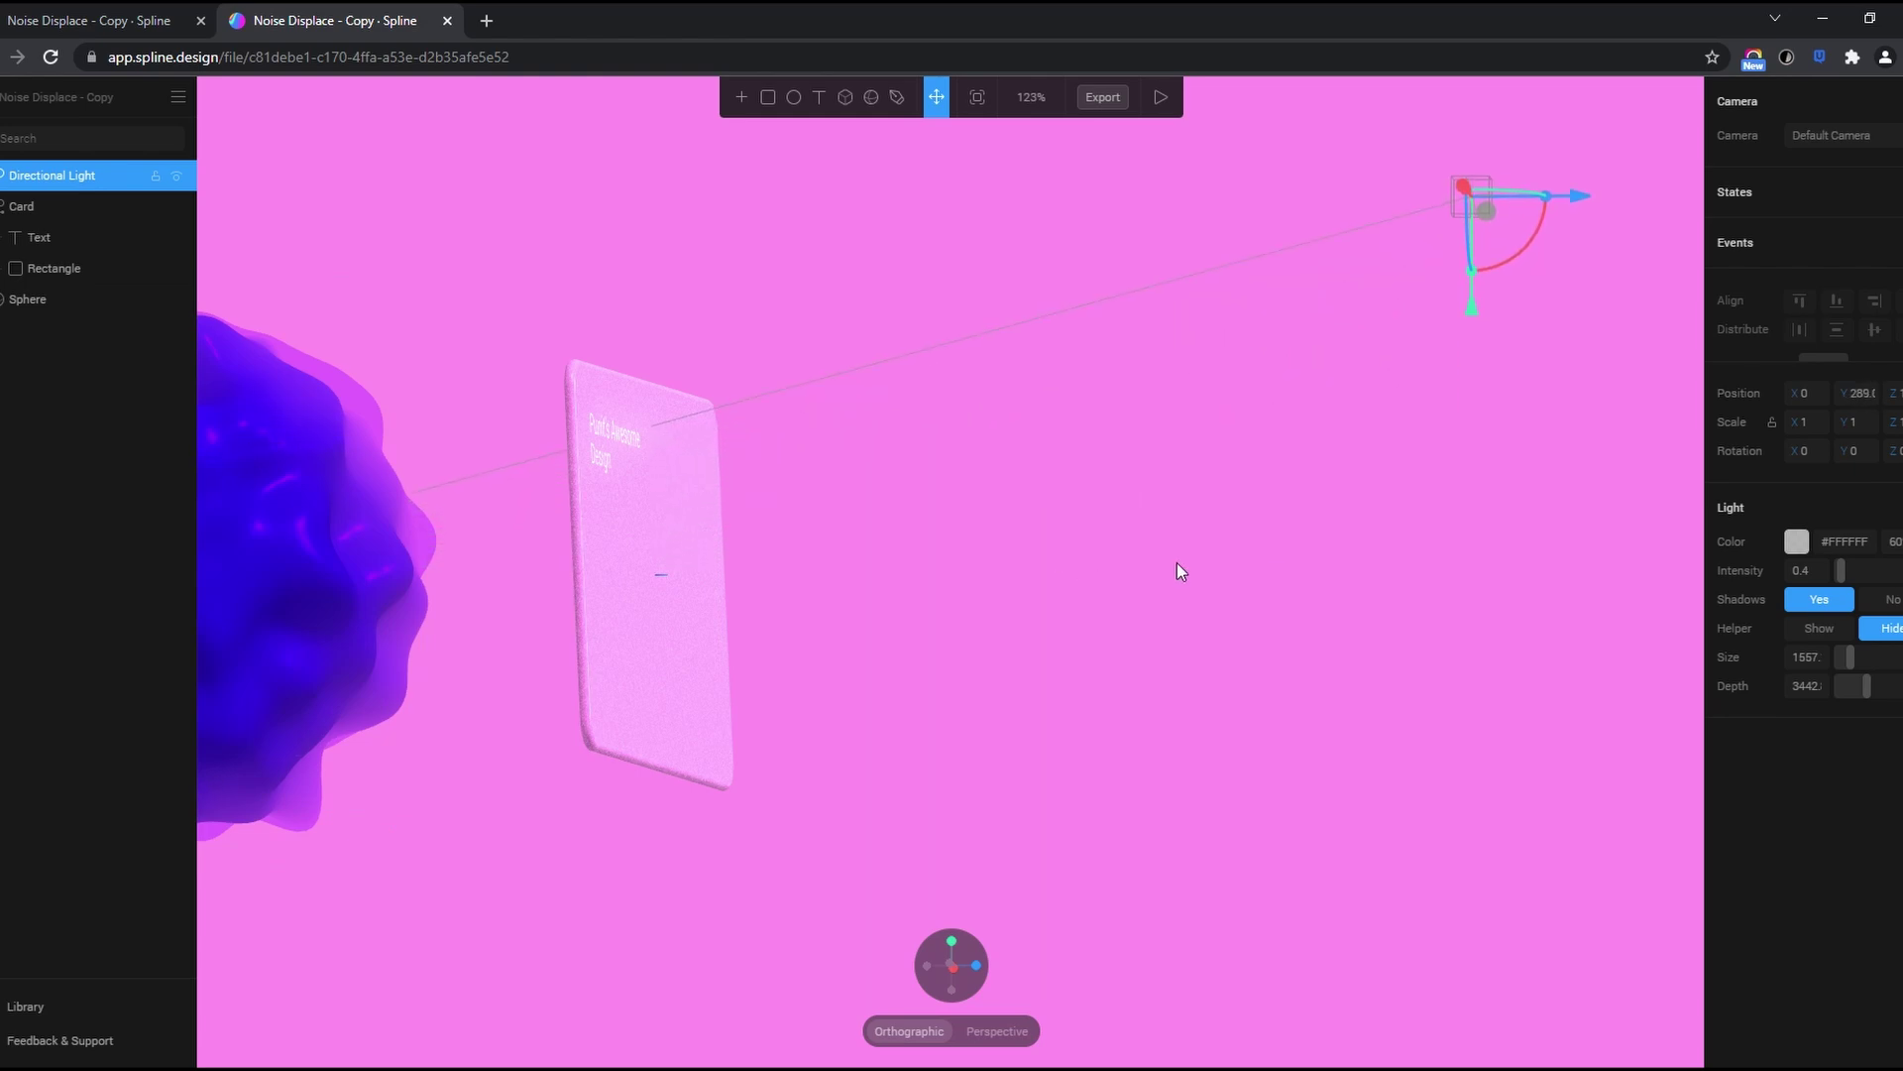
left_click(1139, 743)
mouse_move(1093, 737)
left_mouse_down()
mouse_move(956, 693)
mouse_move(930, 727)
mouse_move(1070, 759)
mouse_move(1121, 731)
mouse_move(1136, 642)
mouse_move(1097, 631)
mouse_move(1130, 700)
mouse_move(1056, 725)
mouse_move(1117, 743)
mouse_move(1160, 701)
mouse_move(1126, 667)
mouse_move(1094, 688)
mouse_move(1164, 651)
mouse_move(1088, 728)
left_mouse_up()
left_click(716, 474)
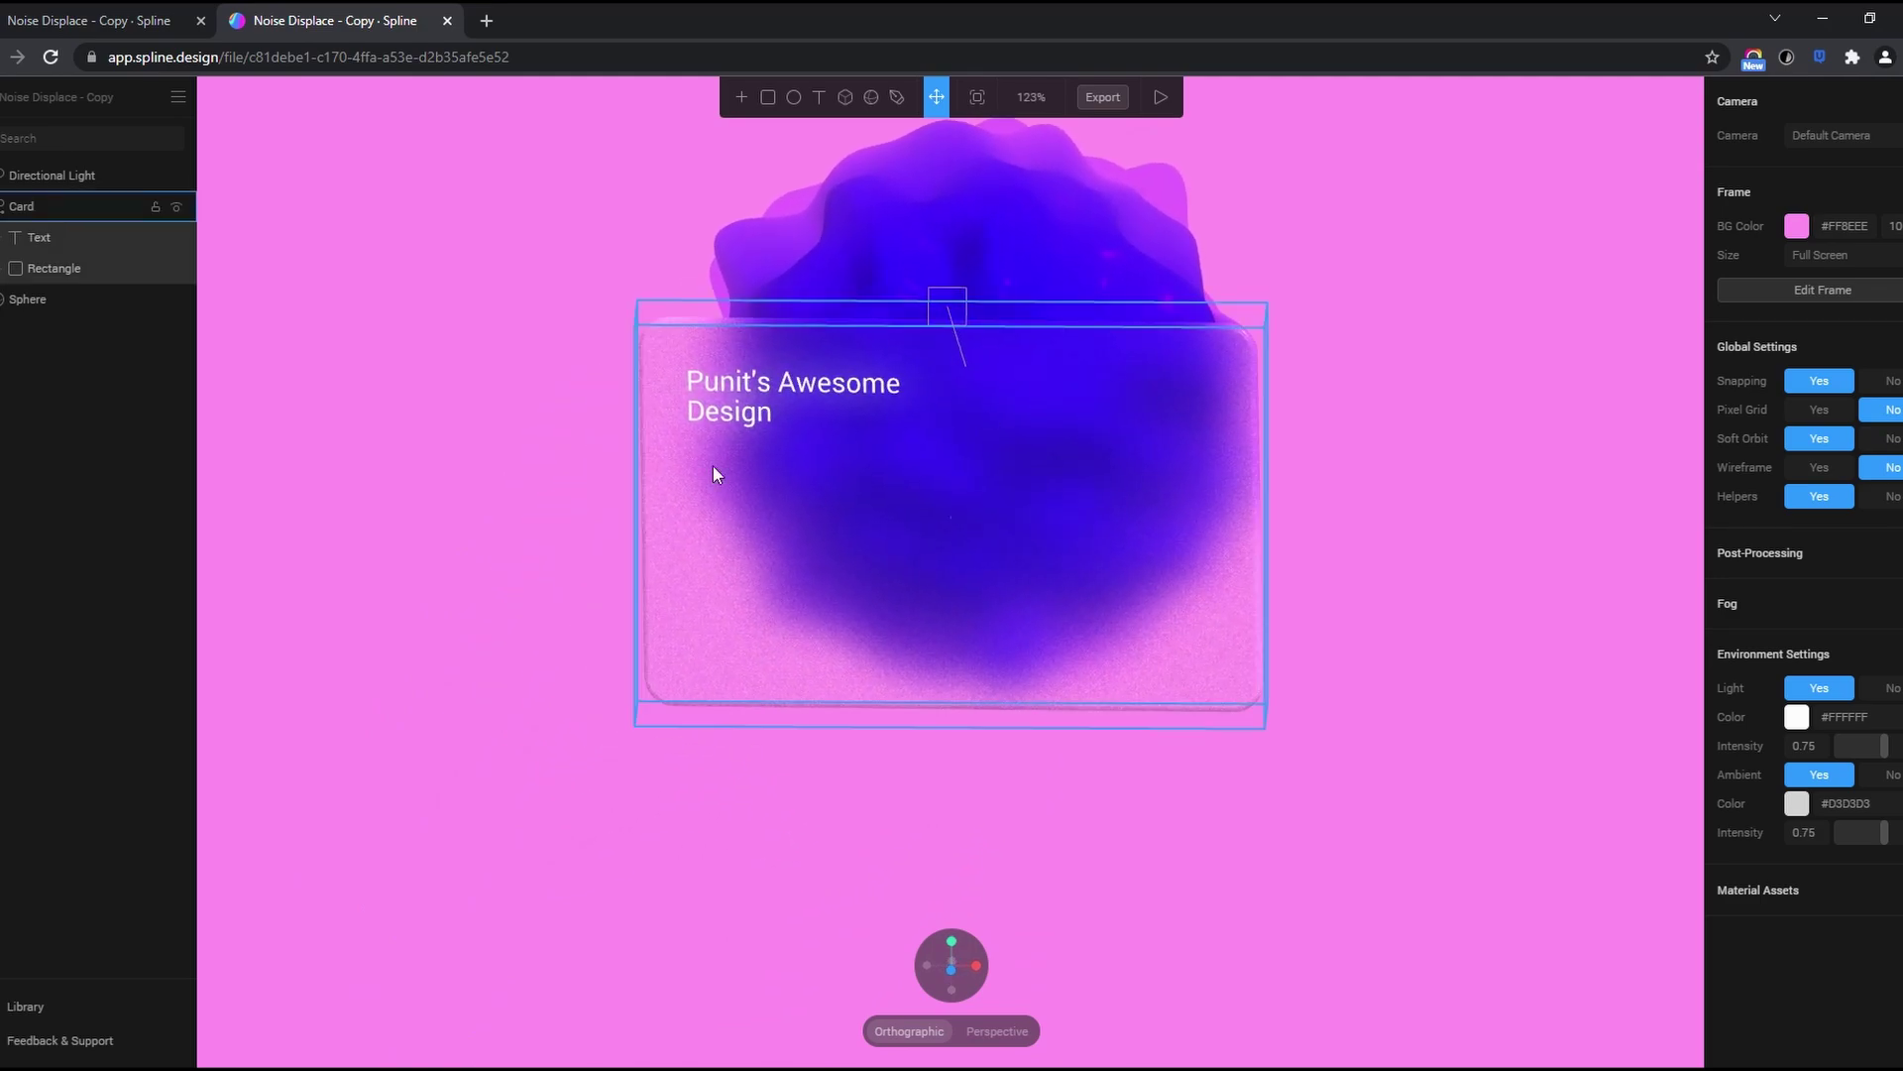
left_click(900, 549)
key("Escape")
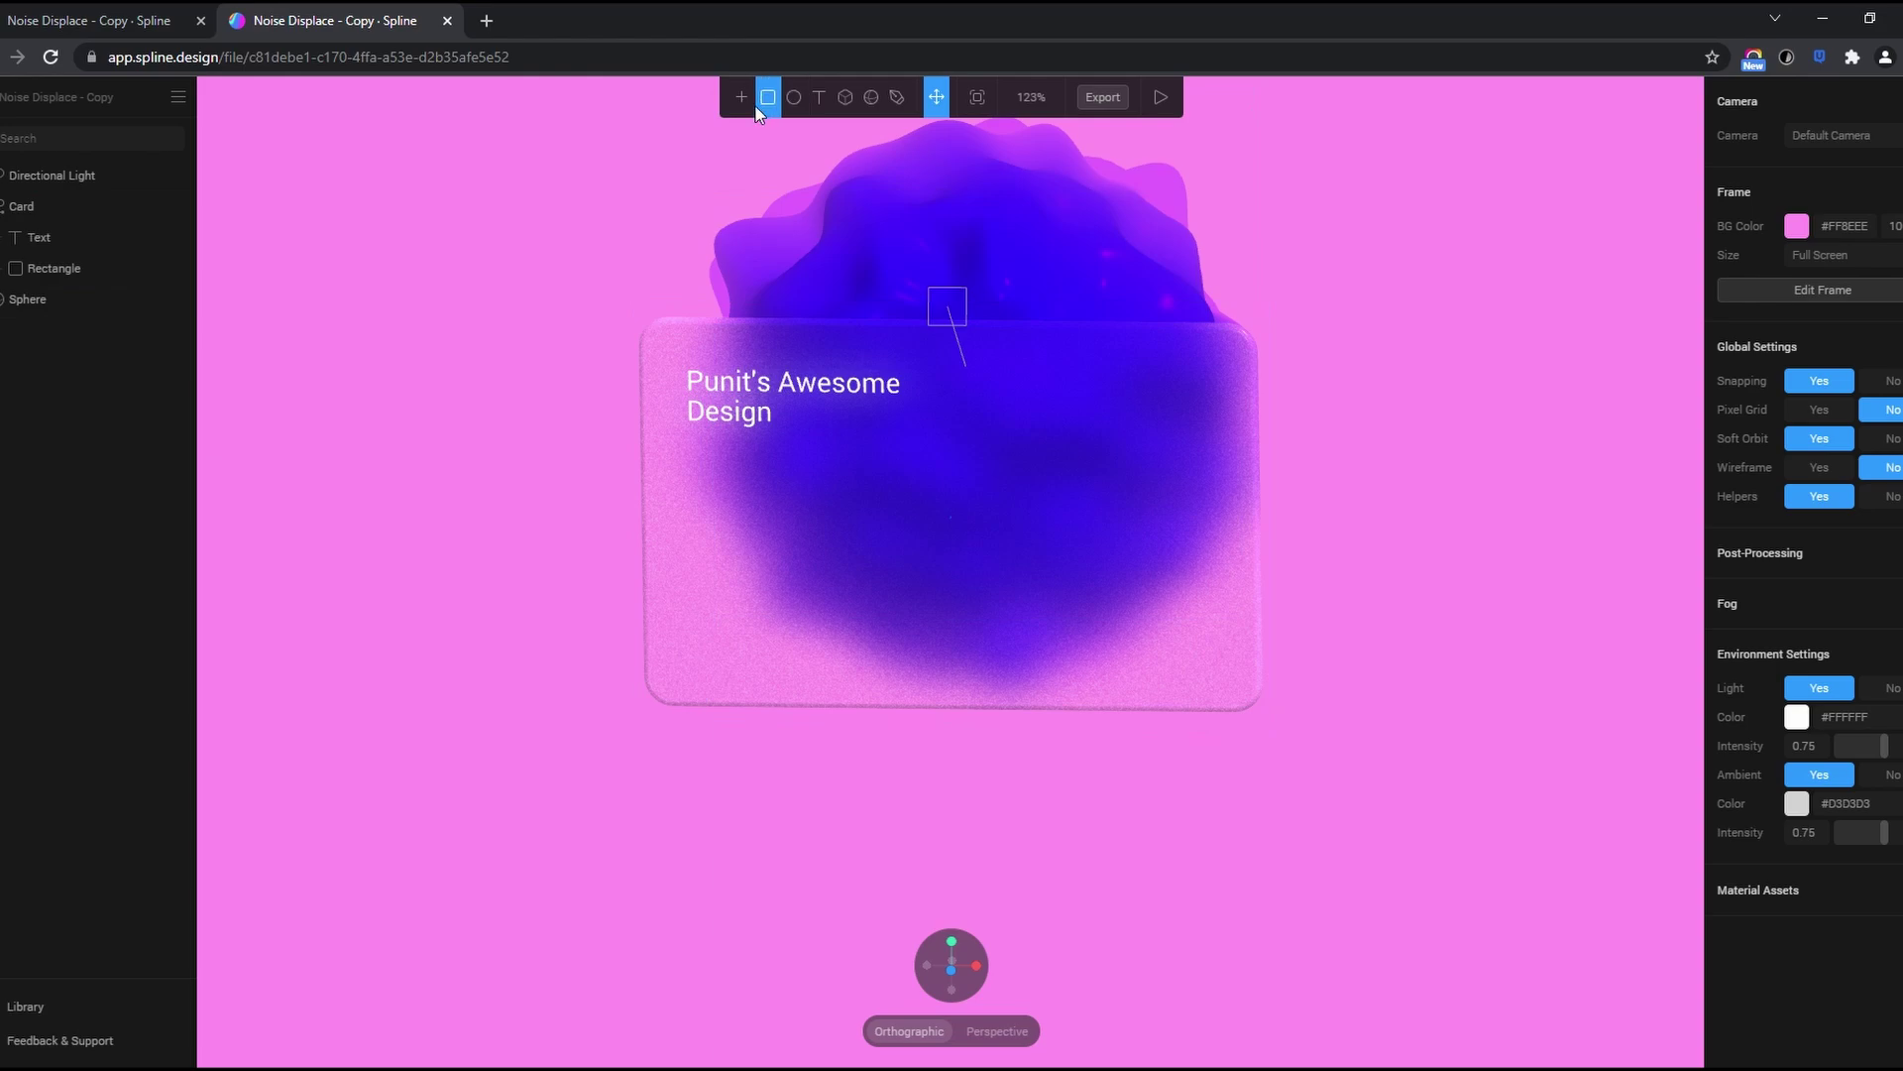
left_click(740, 96)
scroll(789, 288, "up", 5)
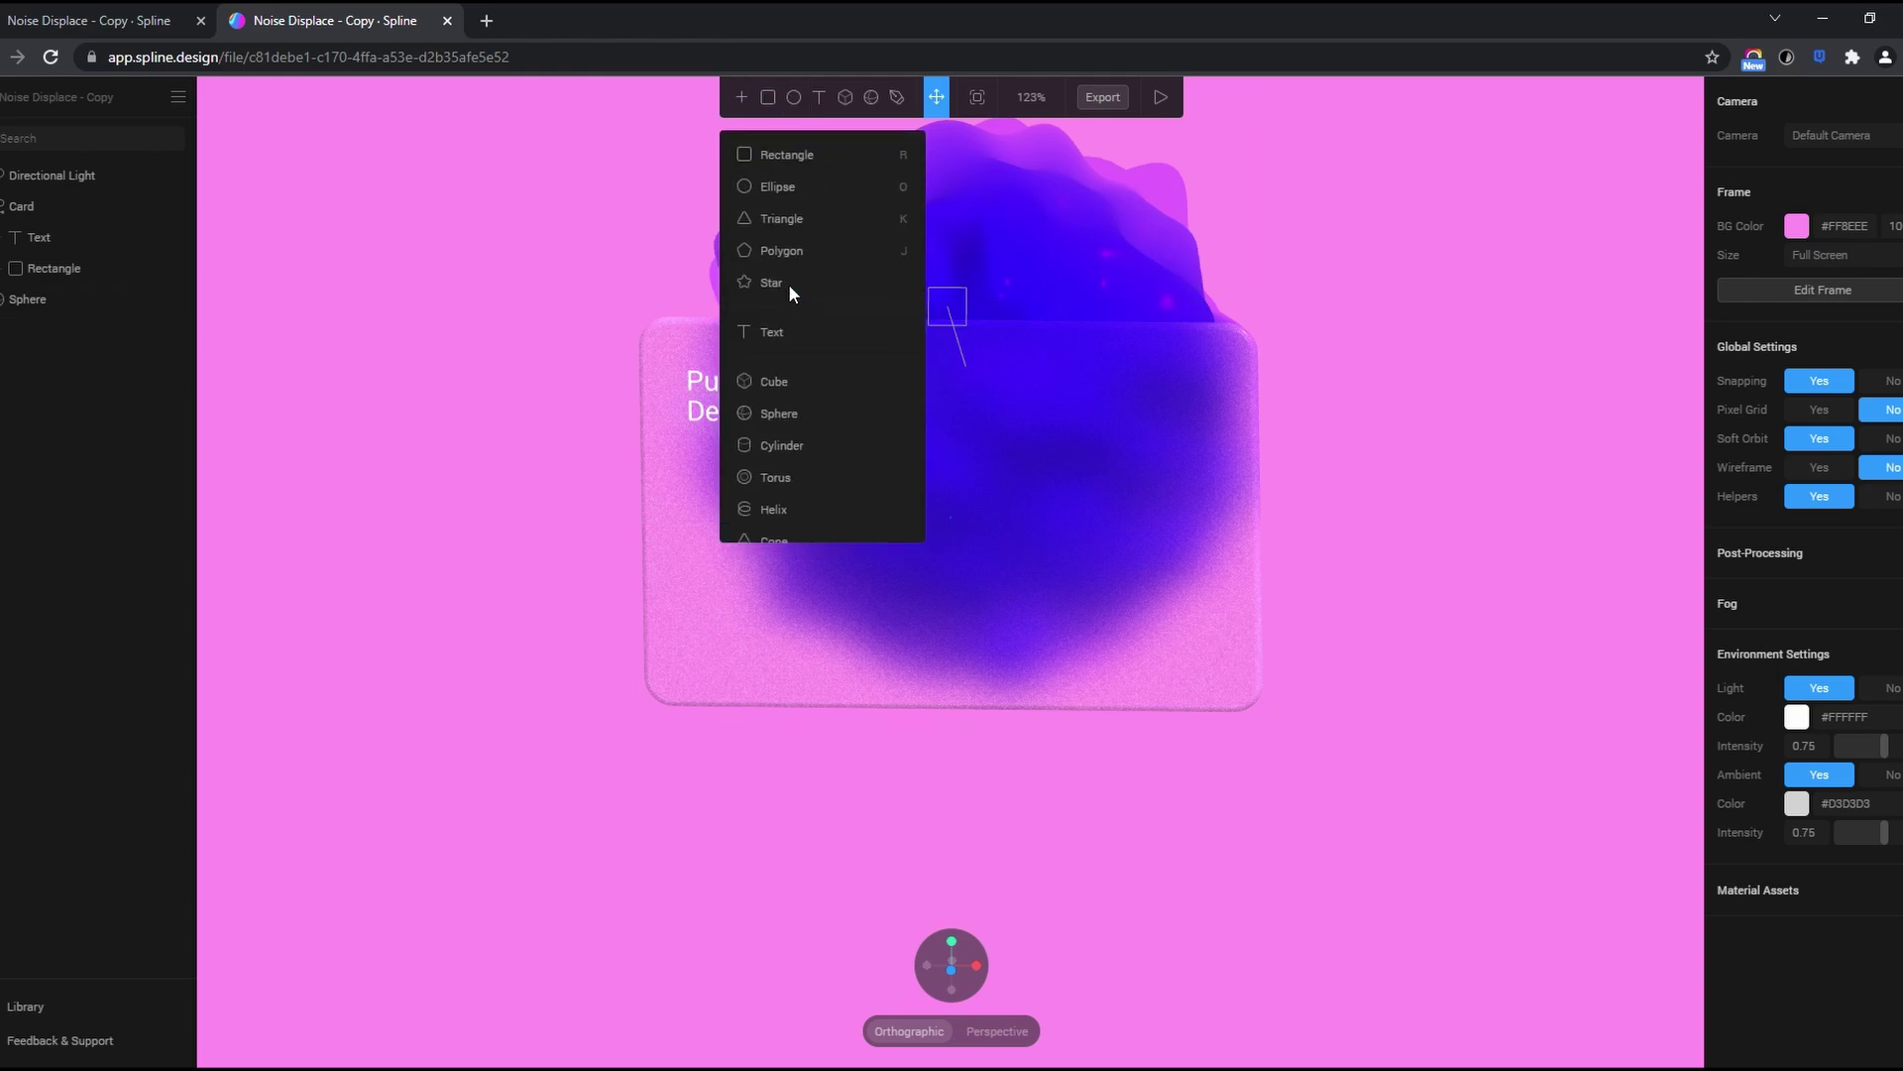
left_click(1358, 202)
left_click(834, 615)
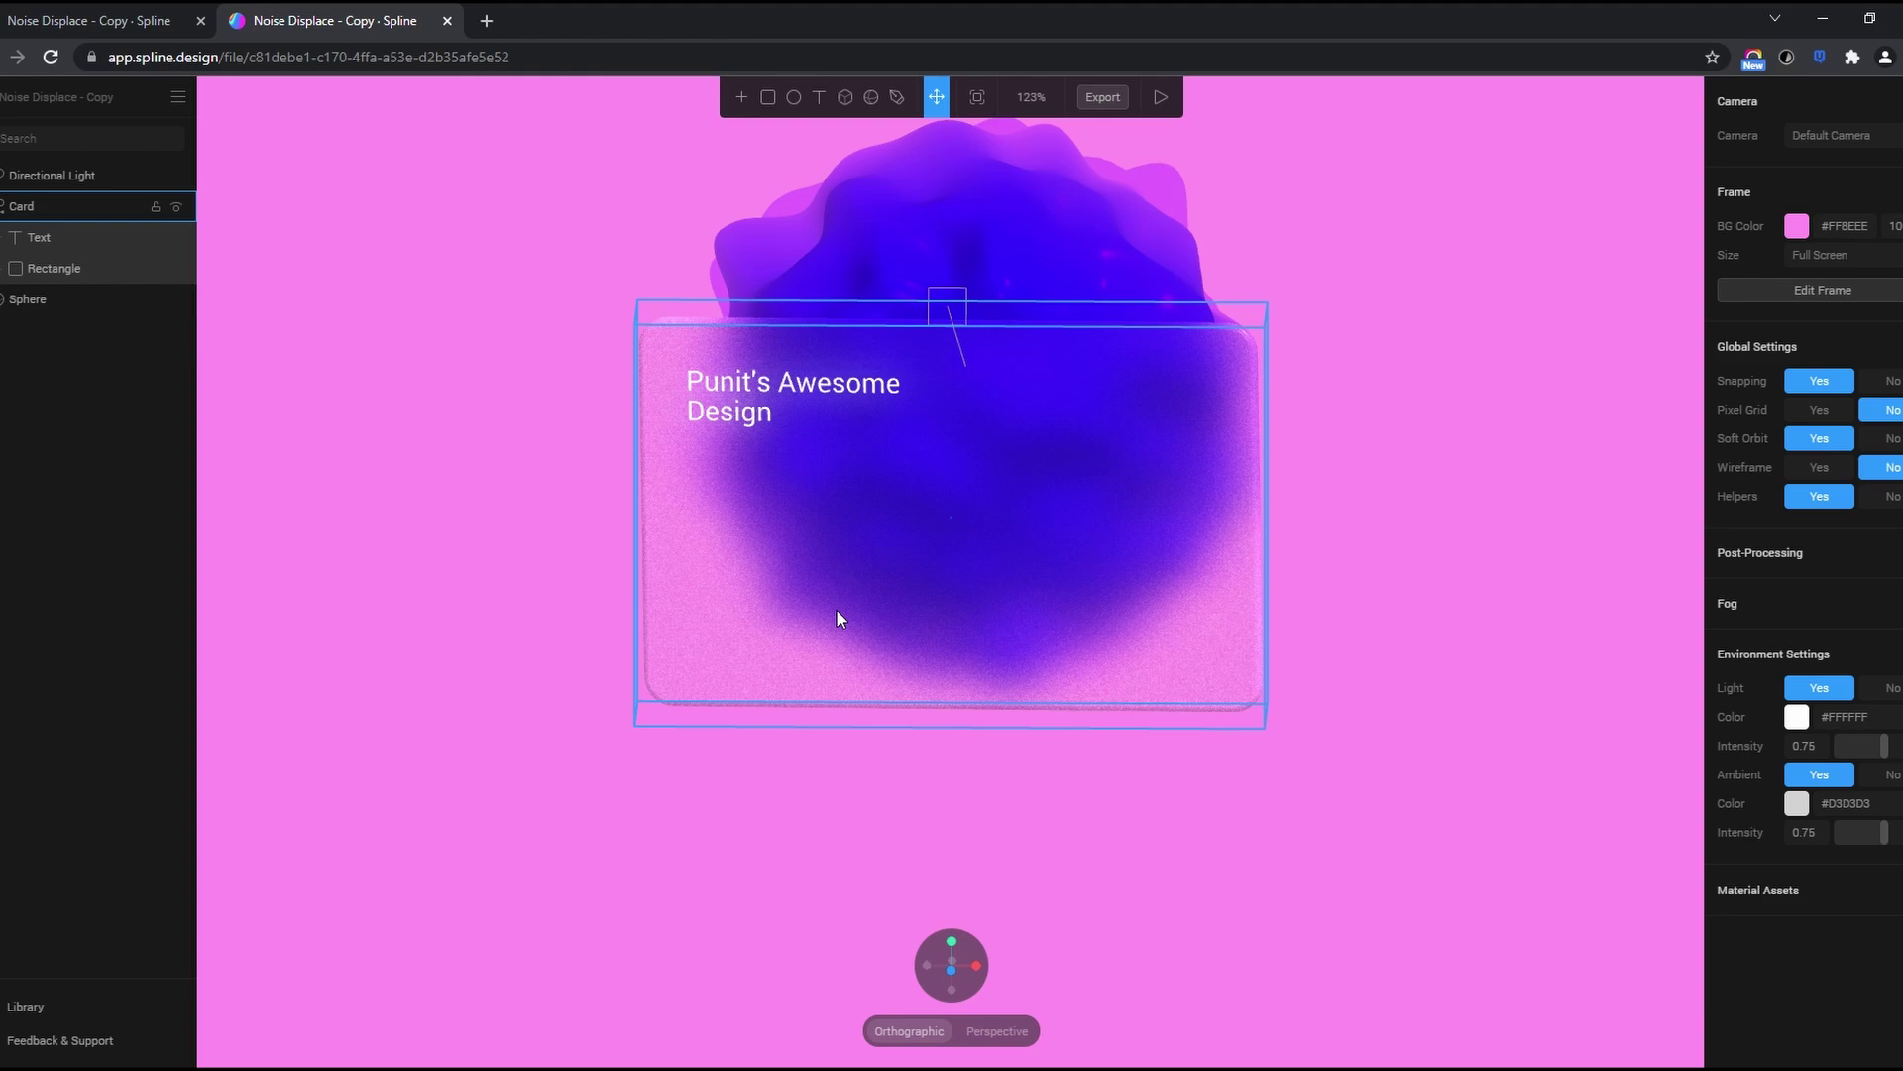
key("Escape")
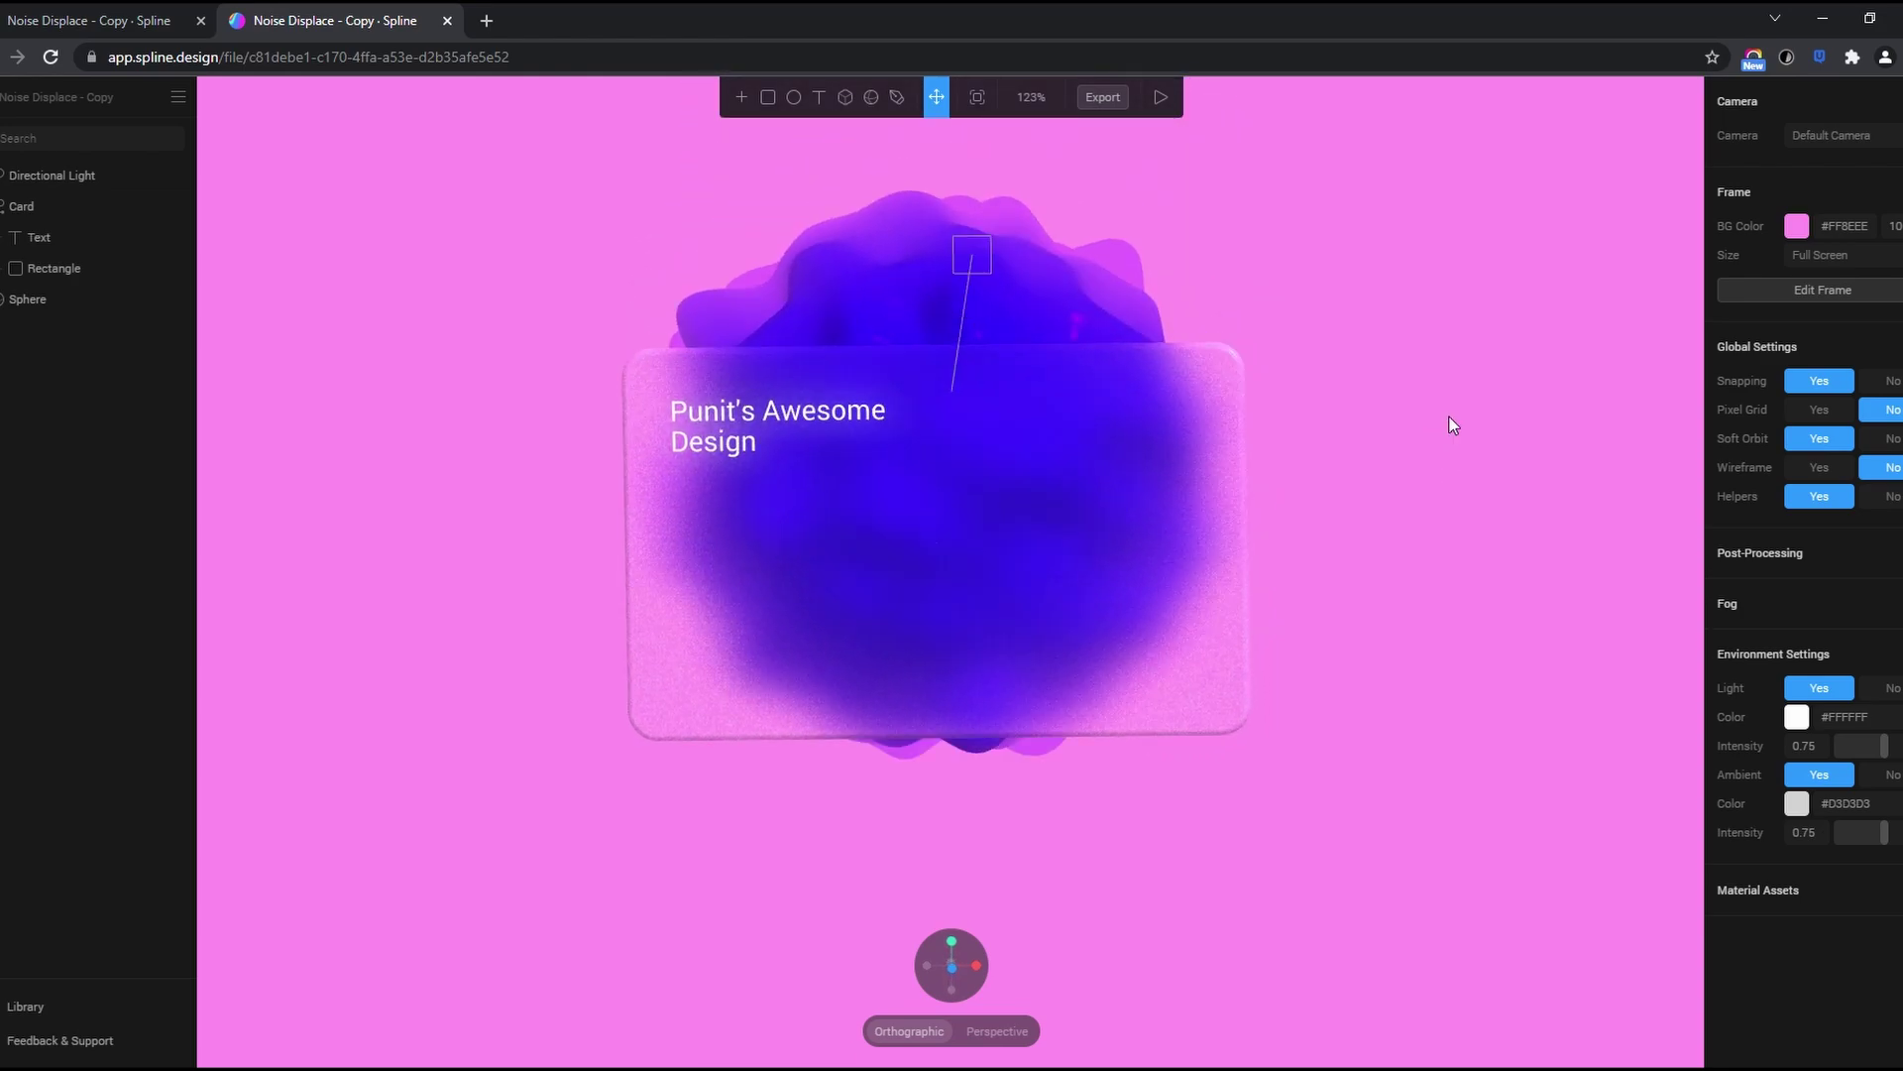
left_click(1160, 96)
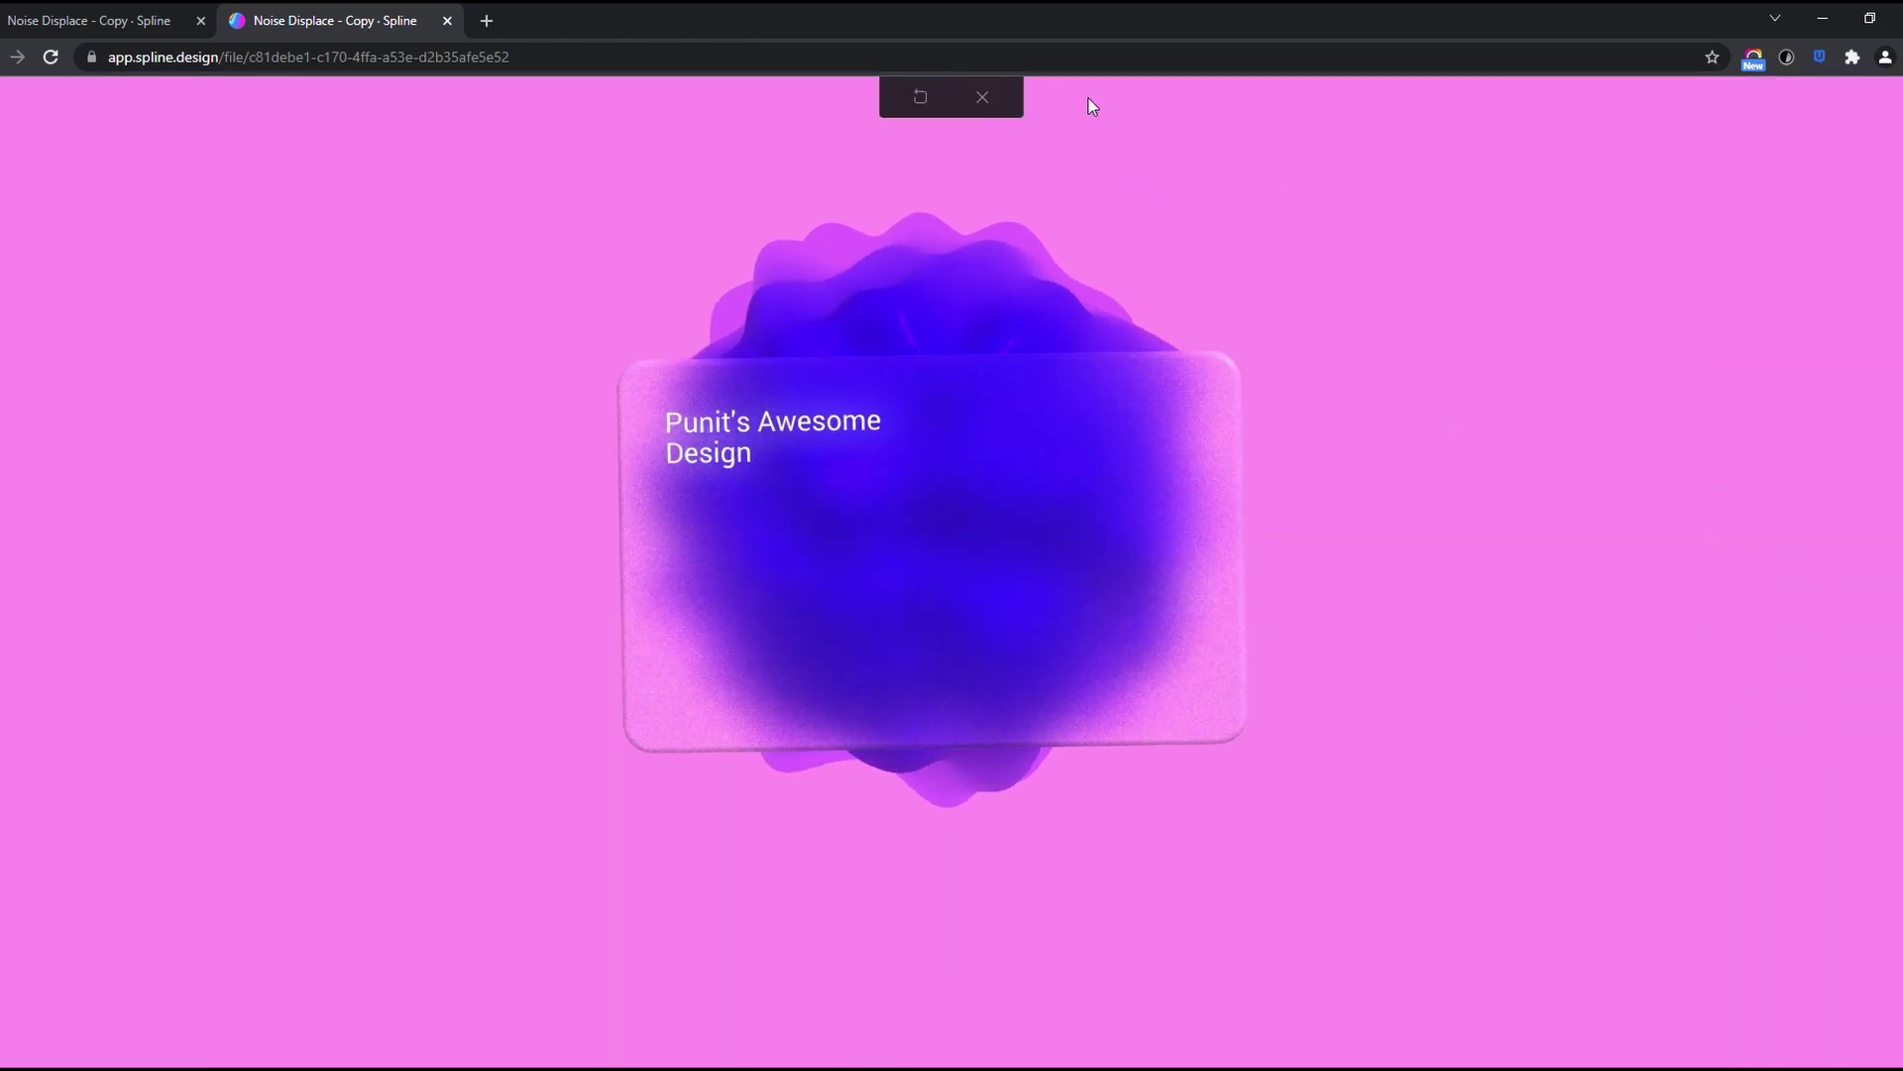
left_click(985, 97)
left_click(1100, 658)
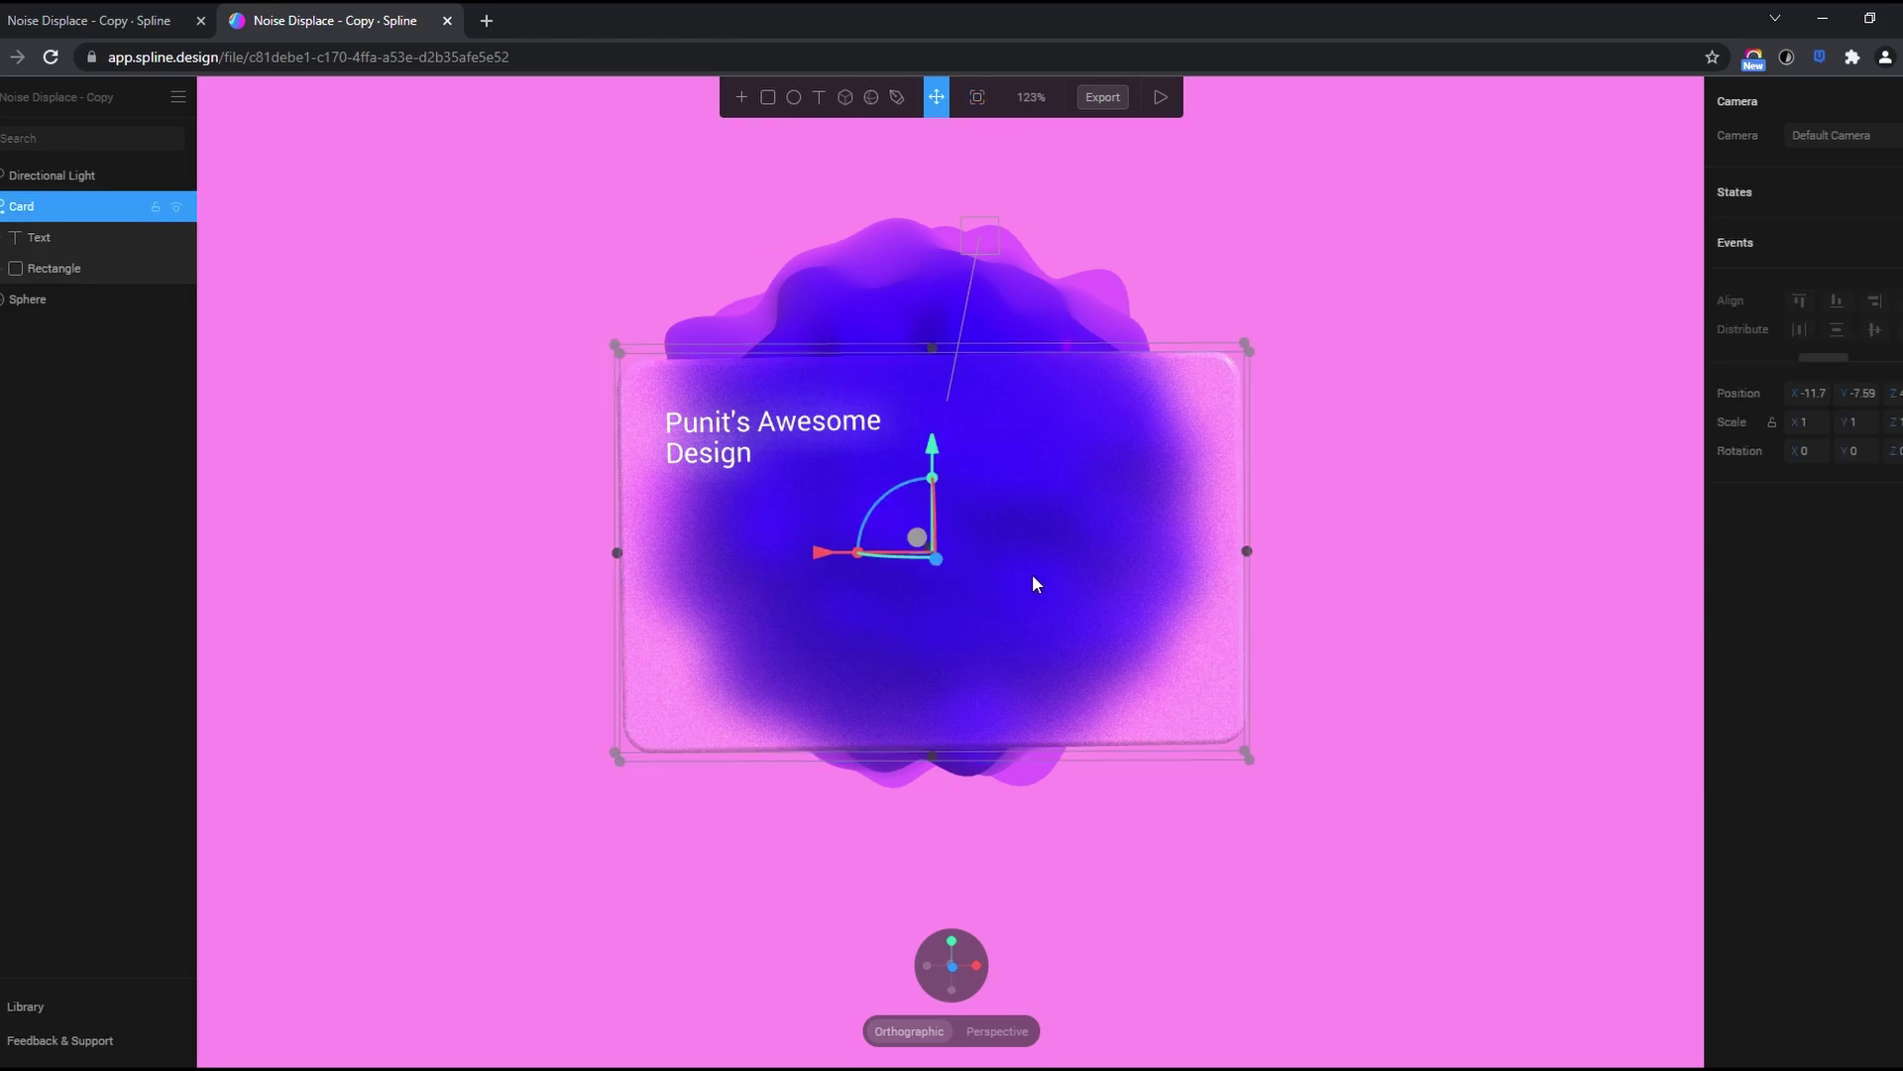
Add a Mouse Down event to the Card and preview the interaction
left_click(1894, 242)
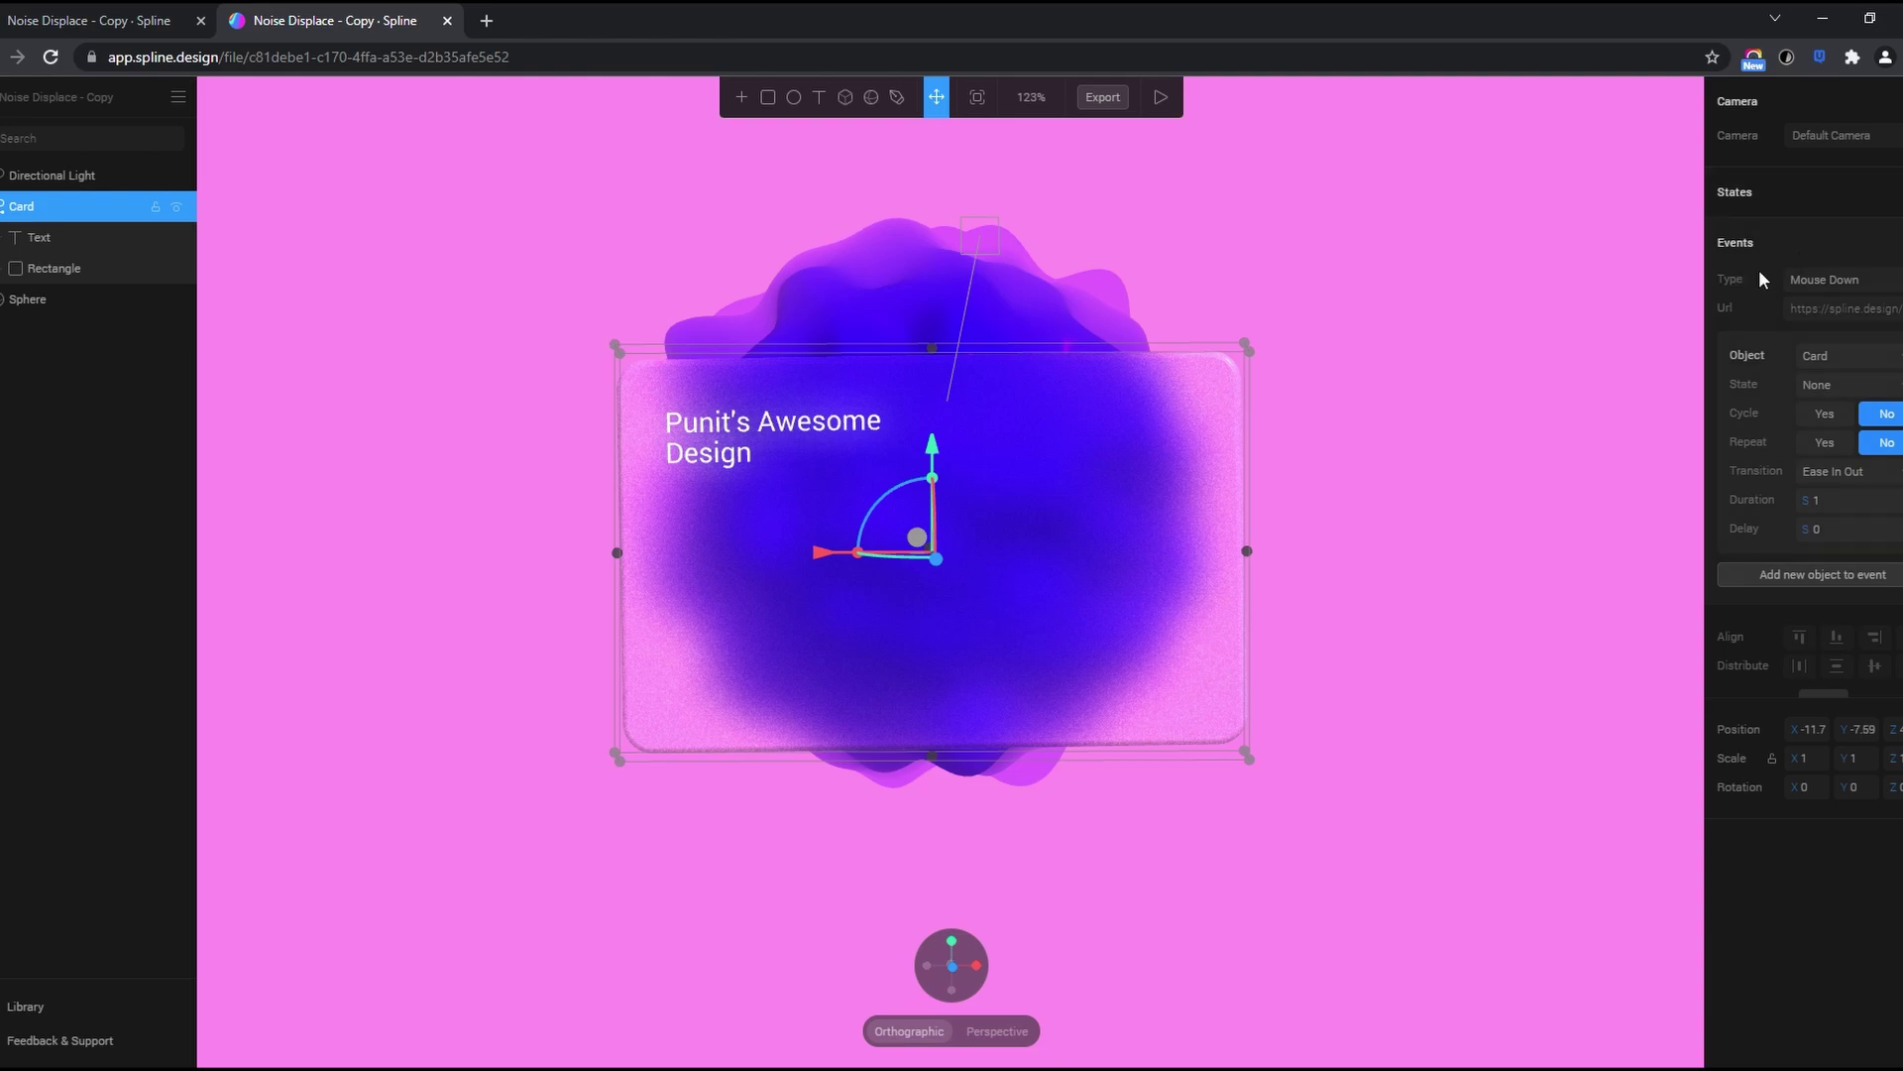
left_click(1851, 281)
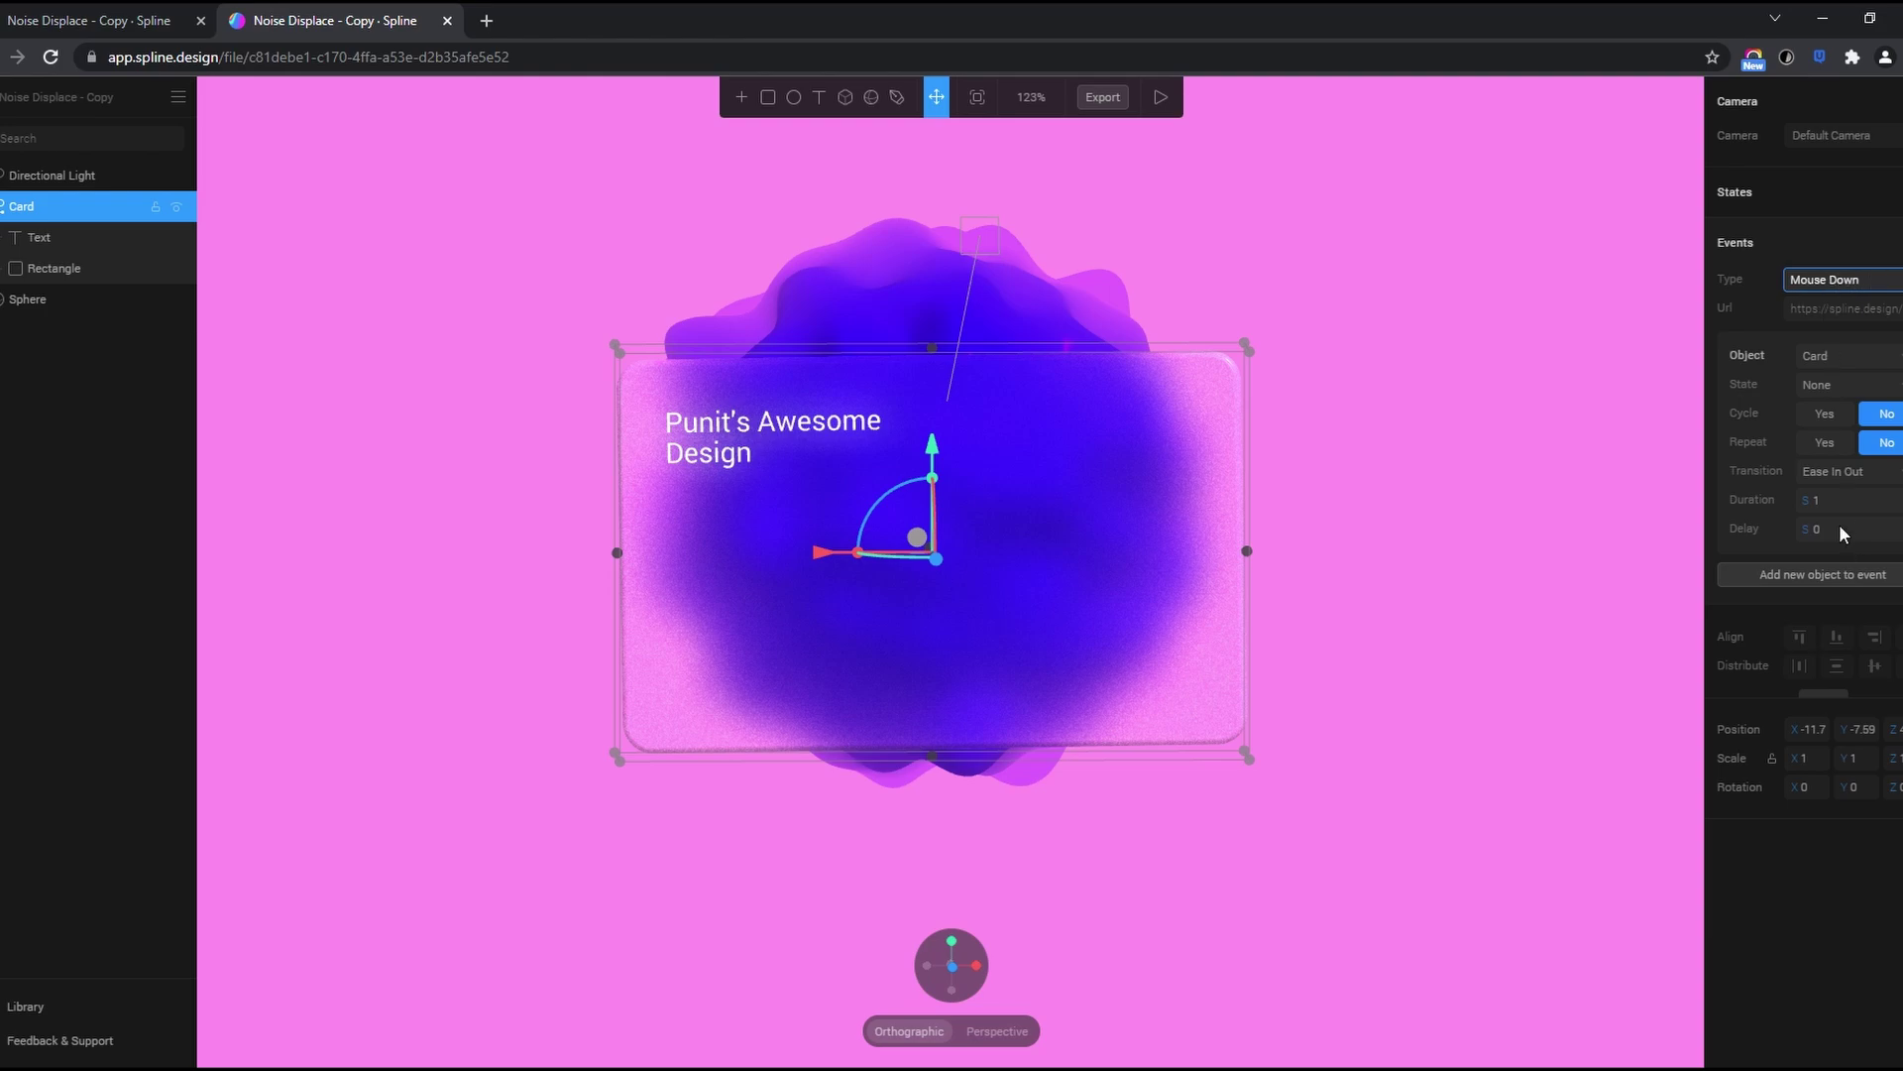
left_click(1161, 96)
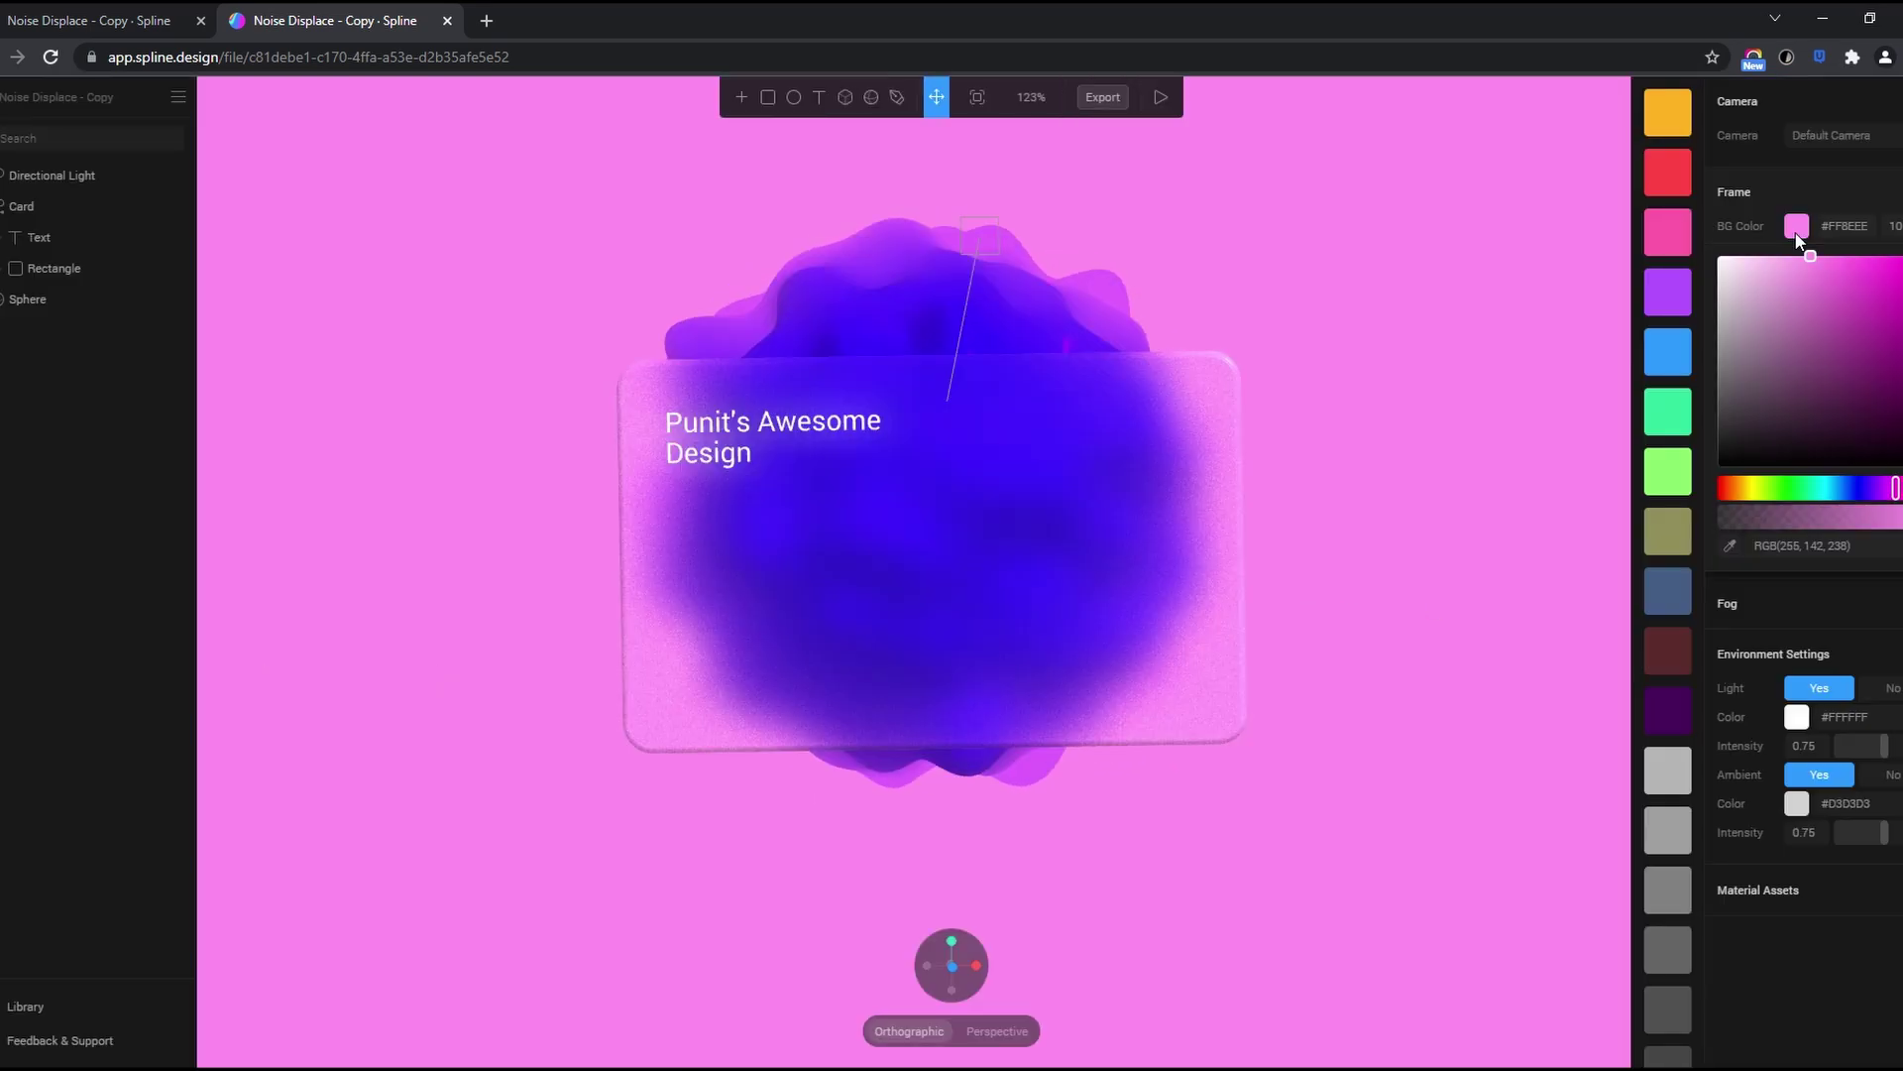
Set the background colour to black (000000) and preview the scene
left_click(1801, 546)
type("000000")
key("Return")
left_click(1357, 428)
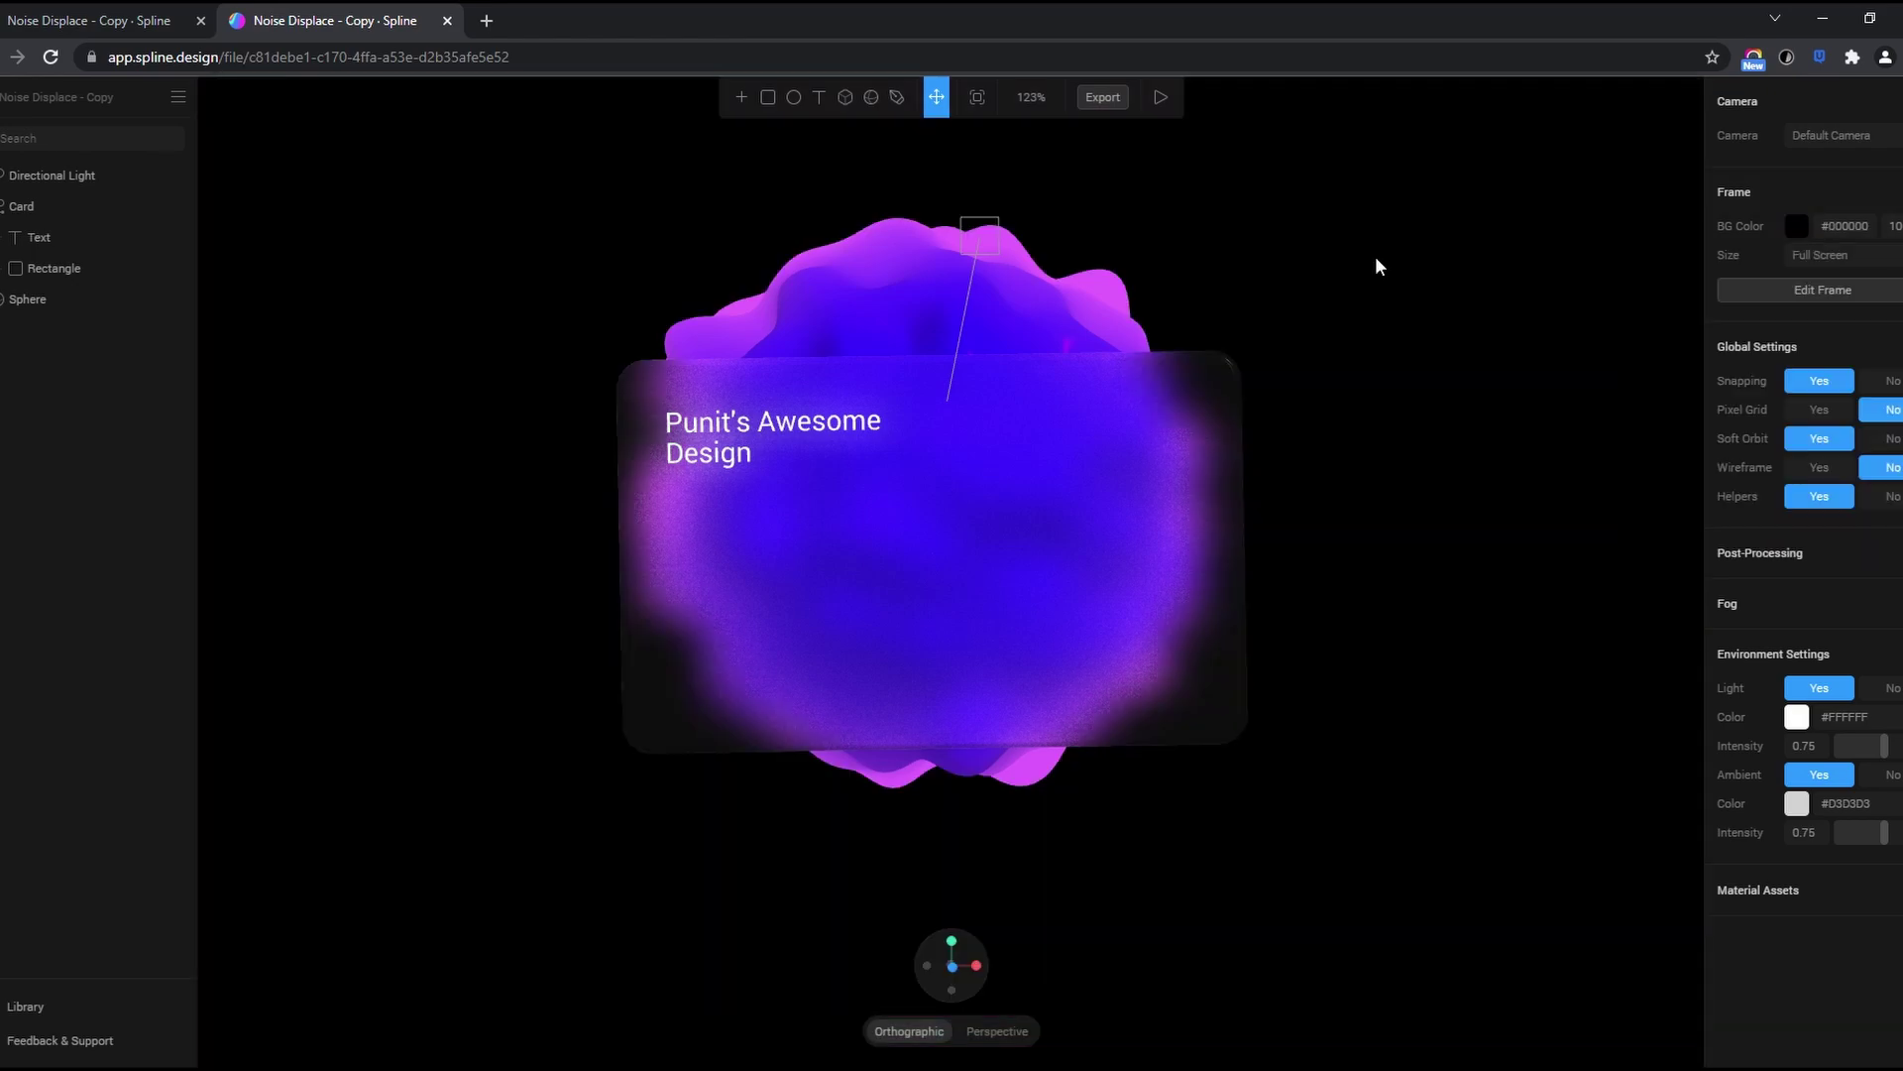
left_click(1160, 96)
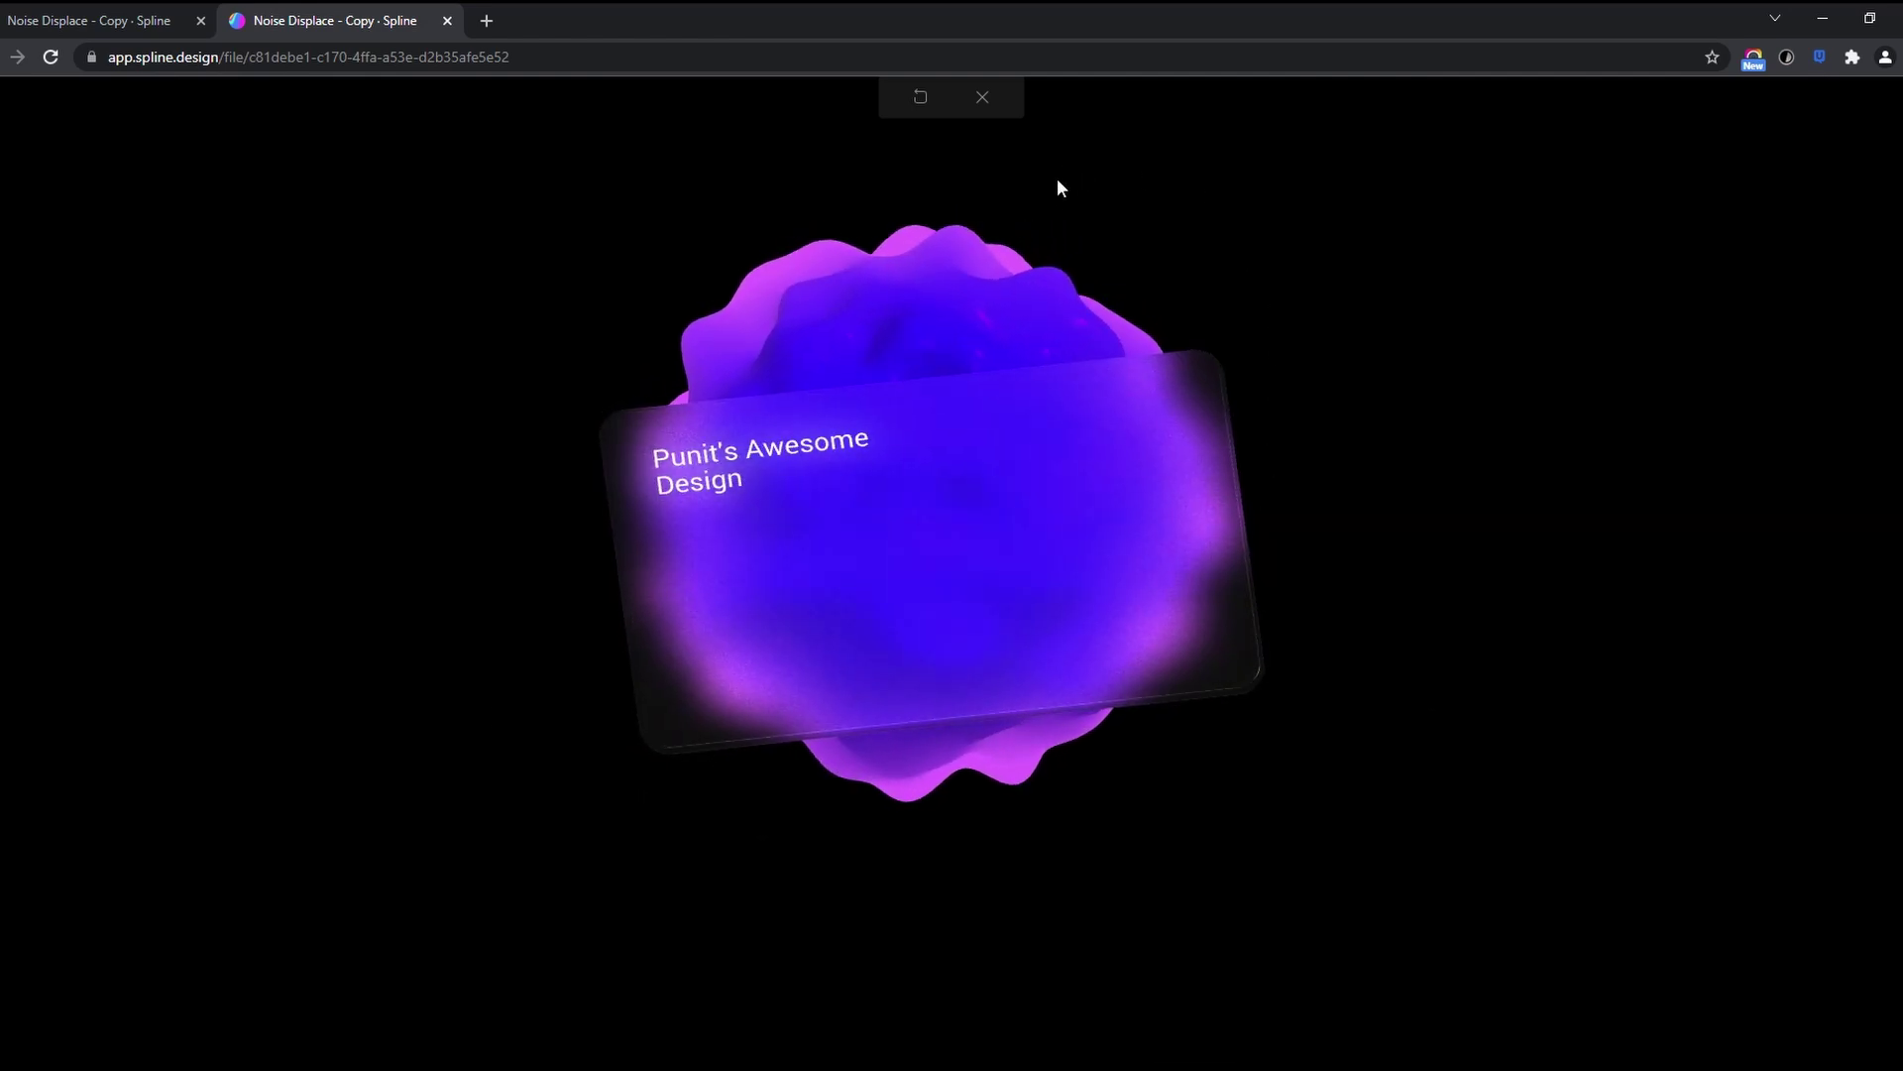
left_click(983, 97)
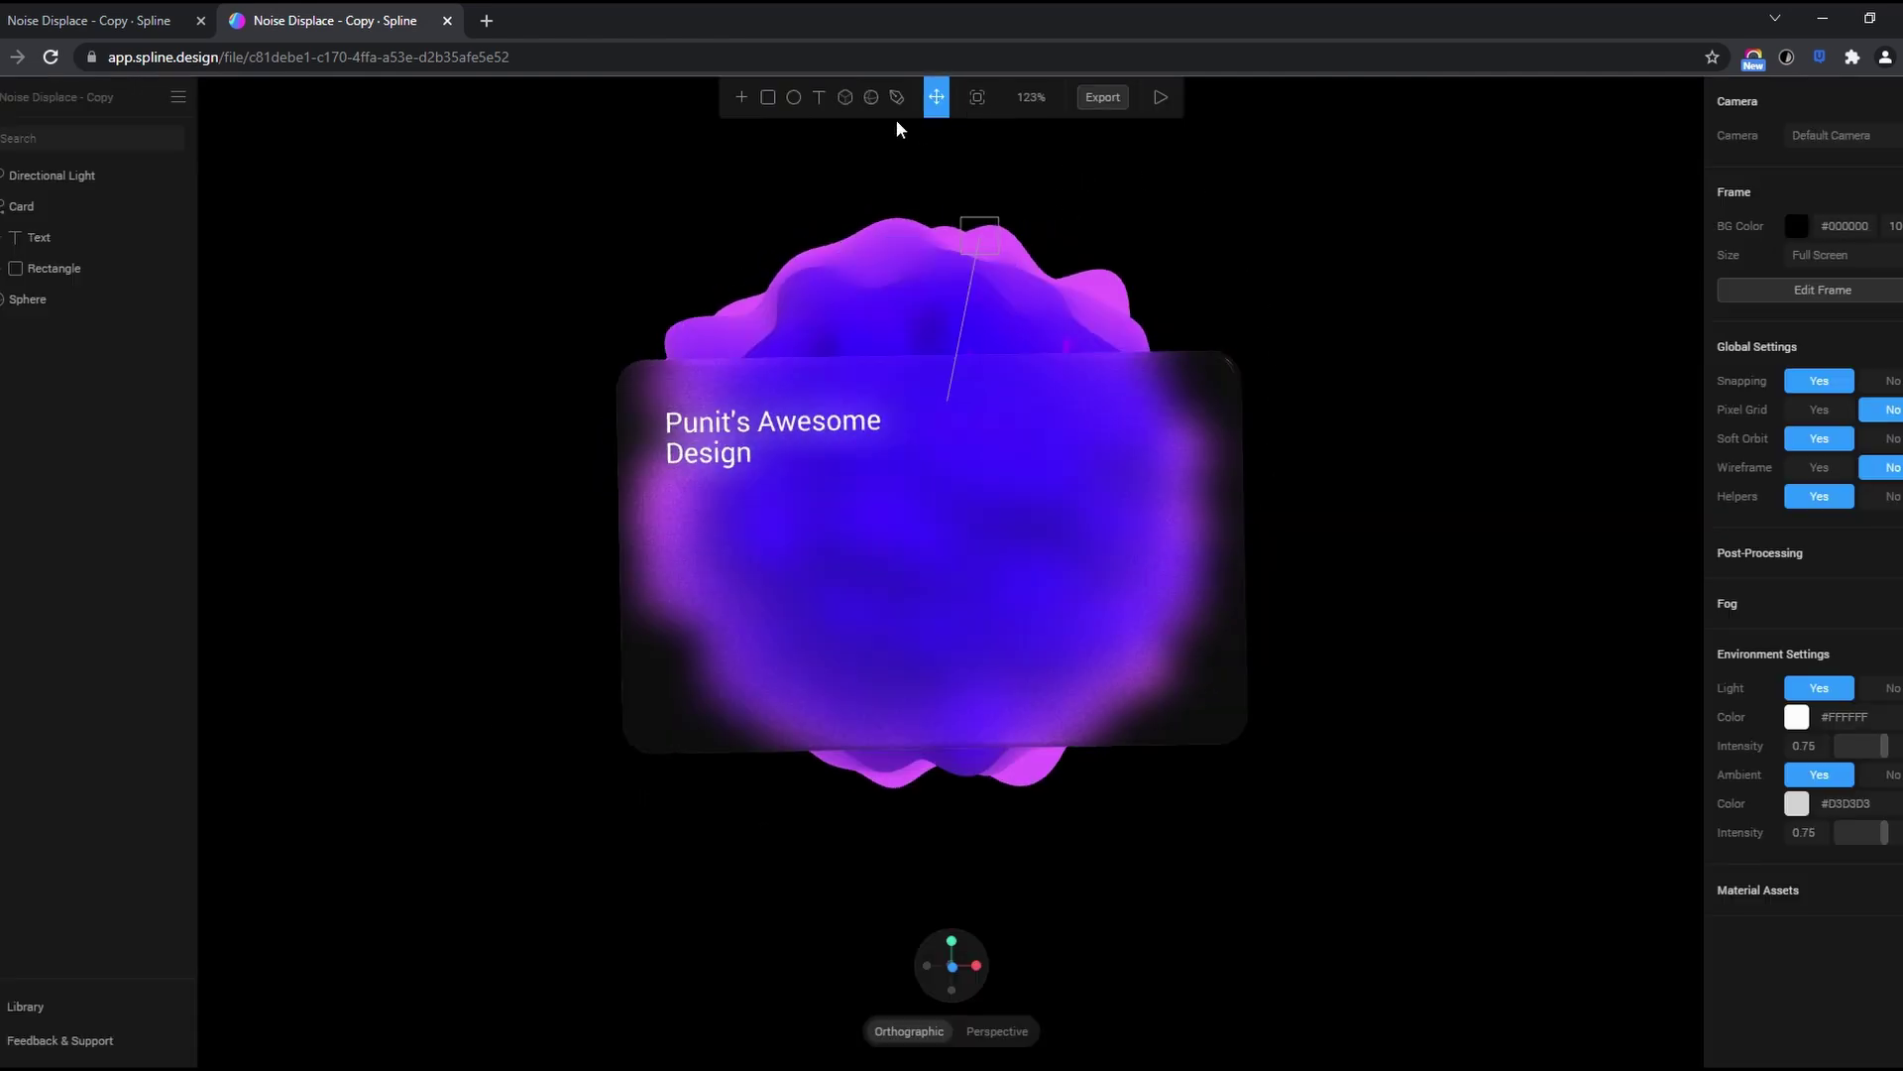
Add a Point Light to the scene and check it in the interactive preview
left_click(747, 99)
scroll(794, 475, "down", 5)
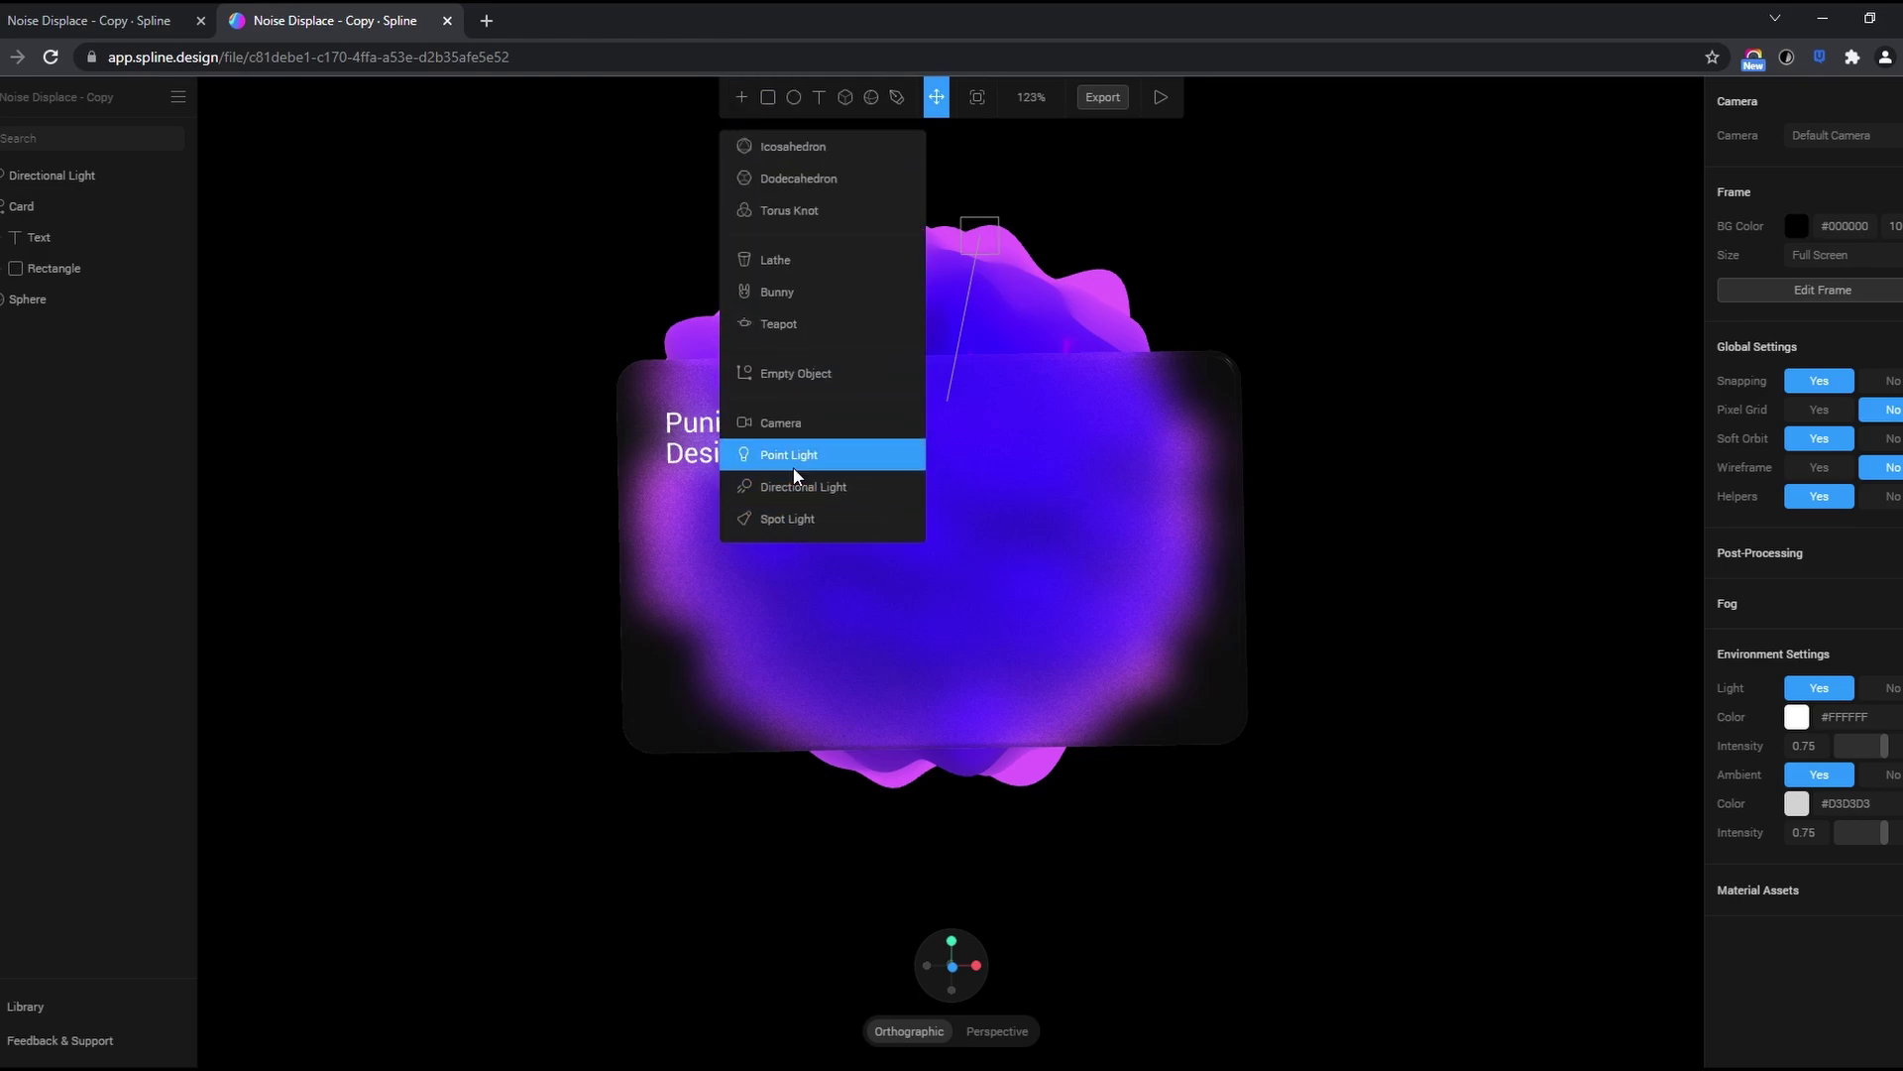
left_click(793, 455)
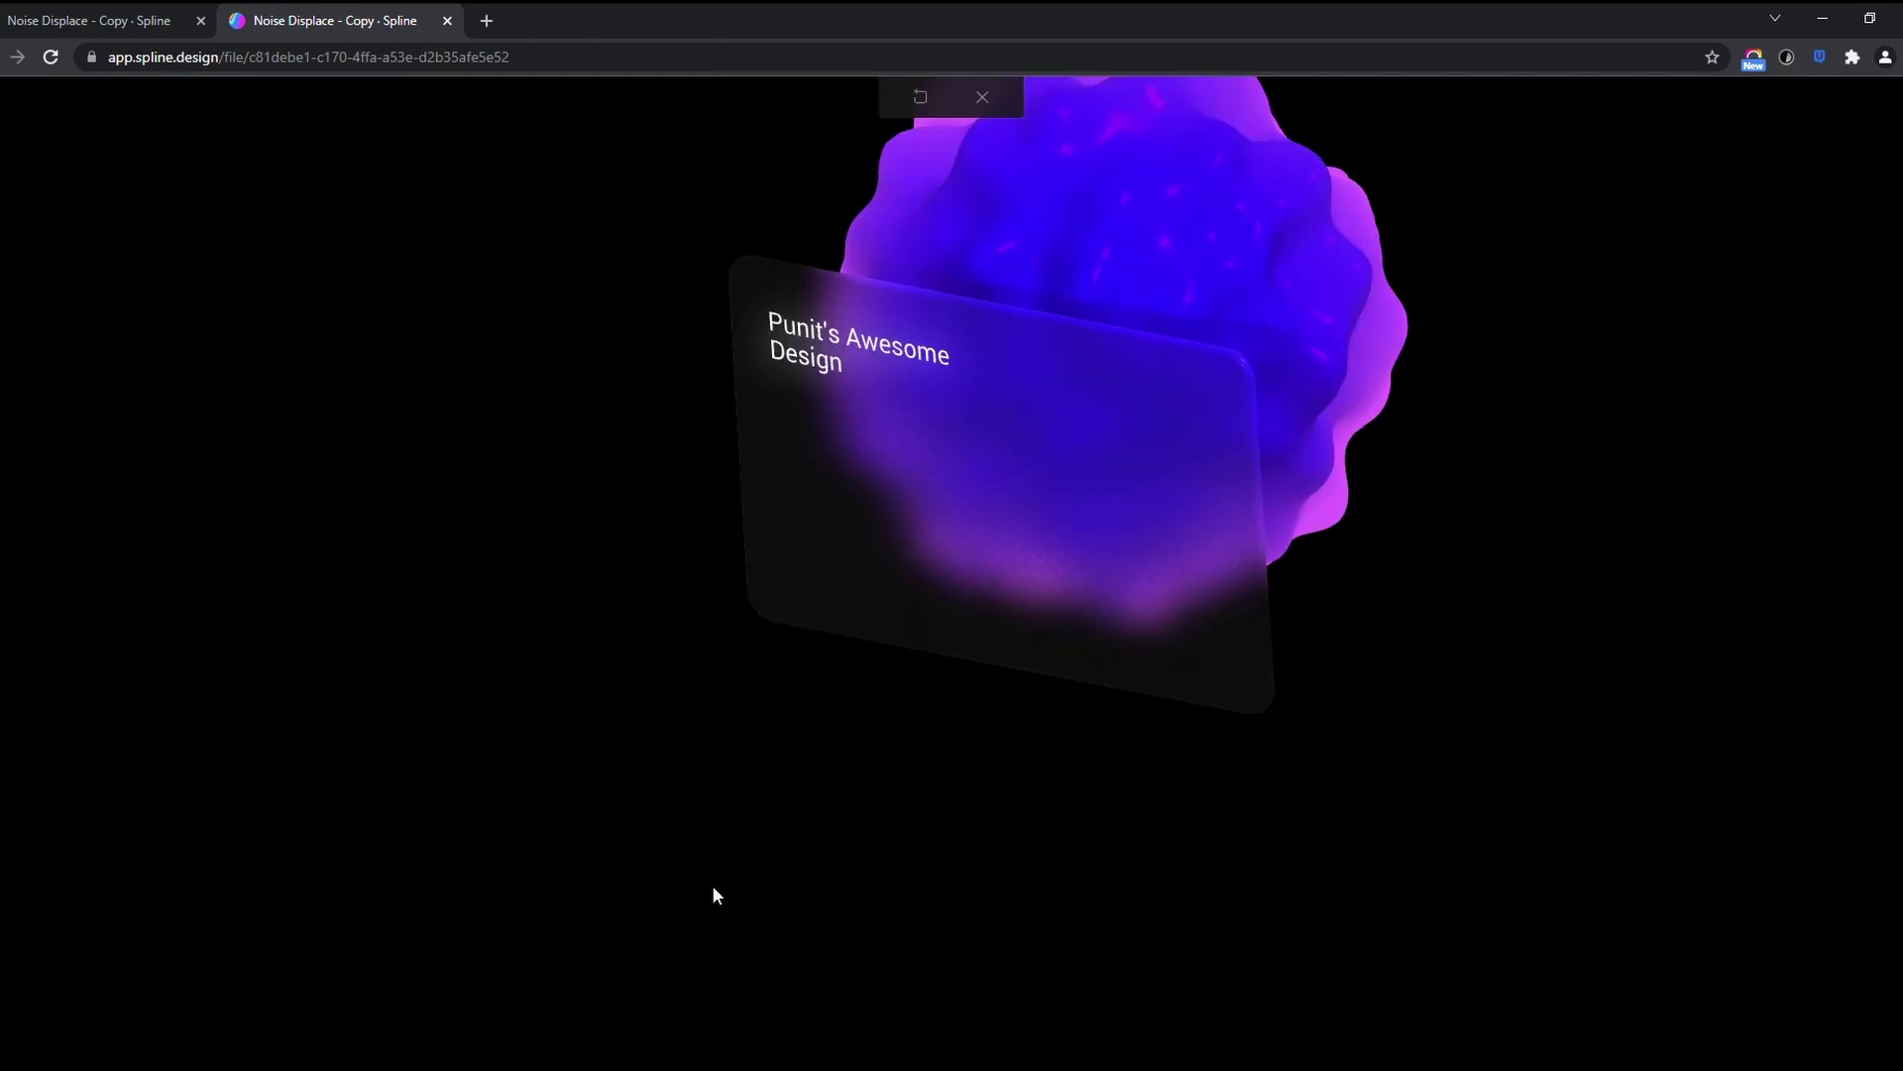
key("p")
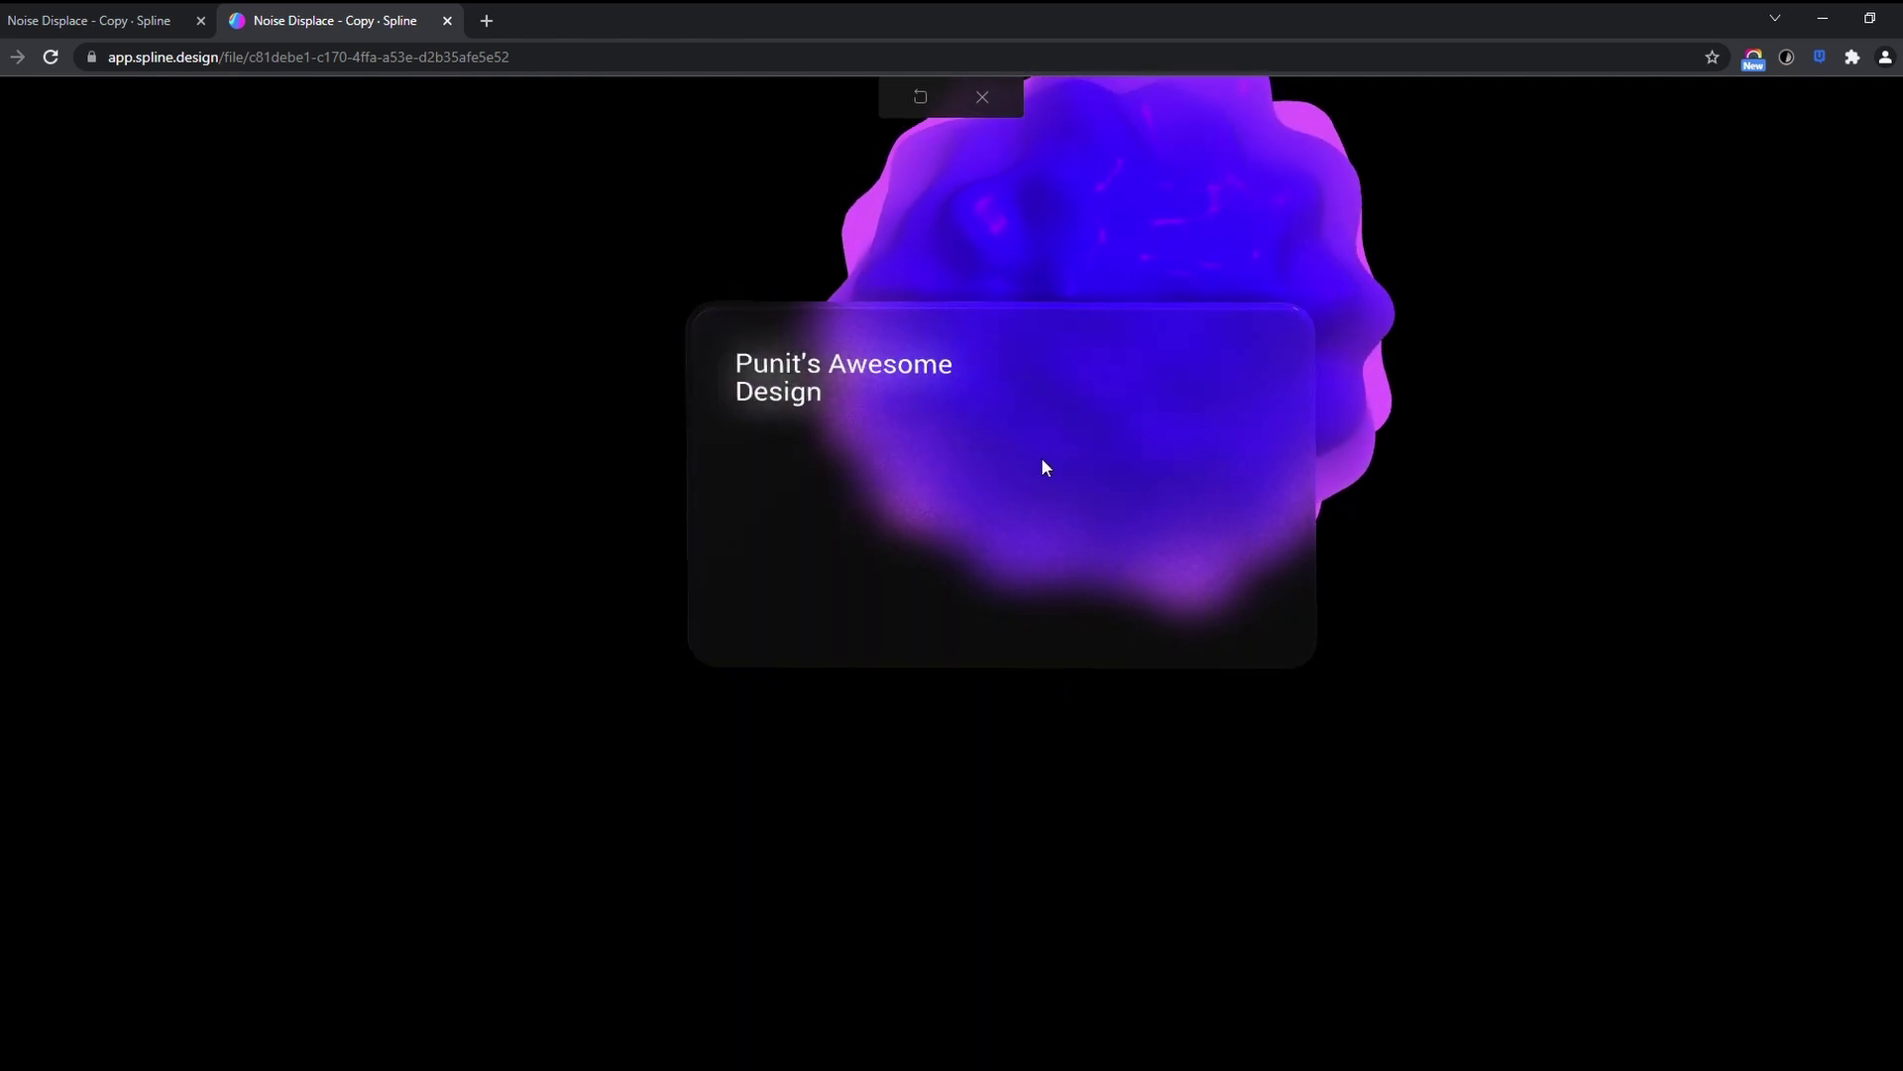
key("Escape")
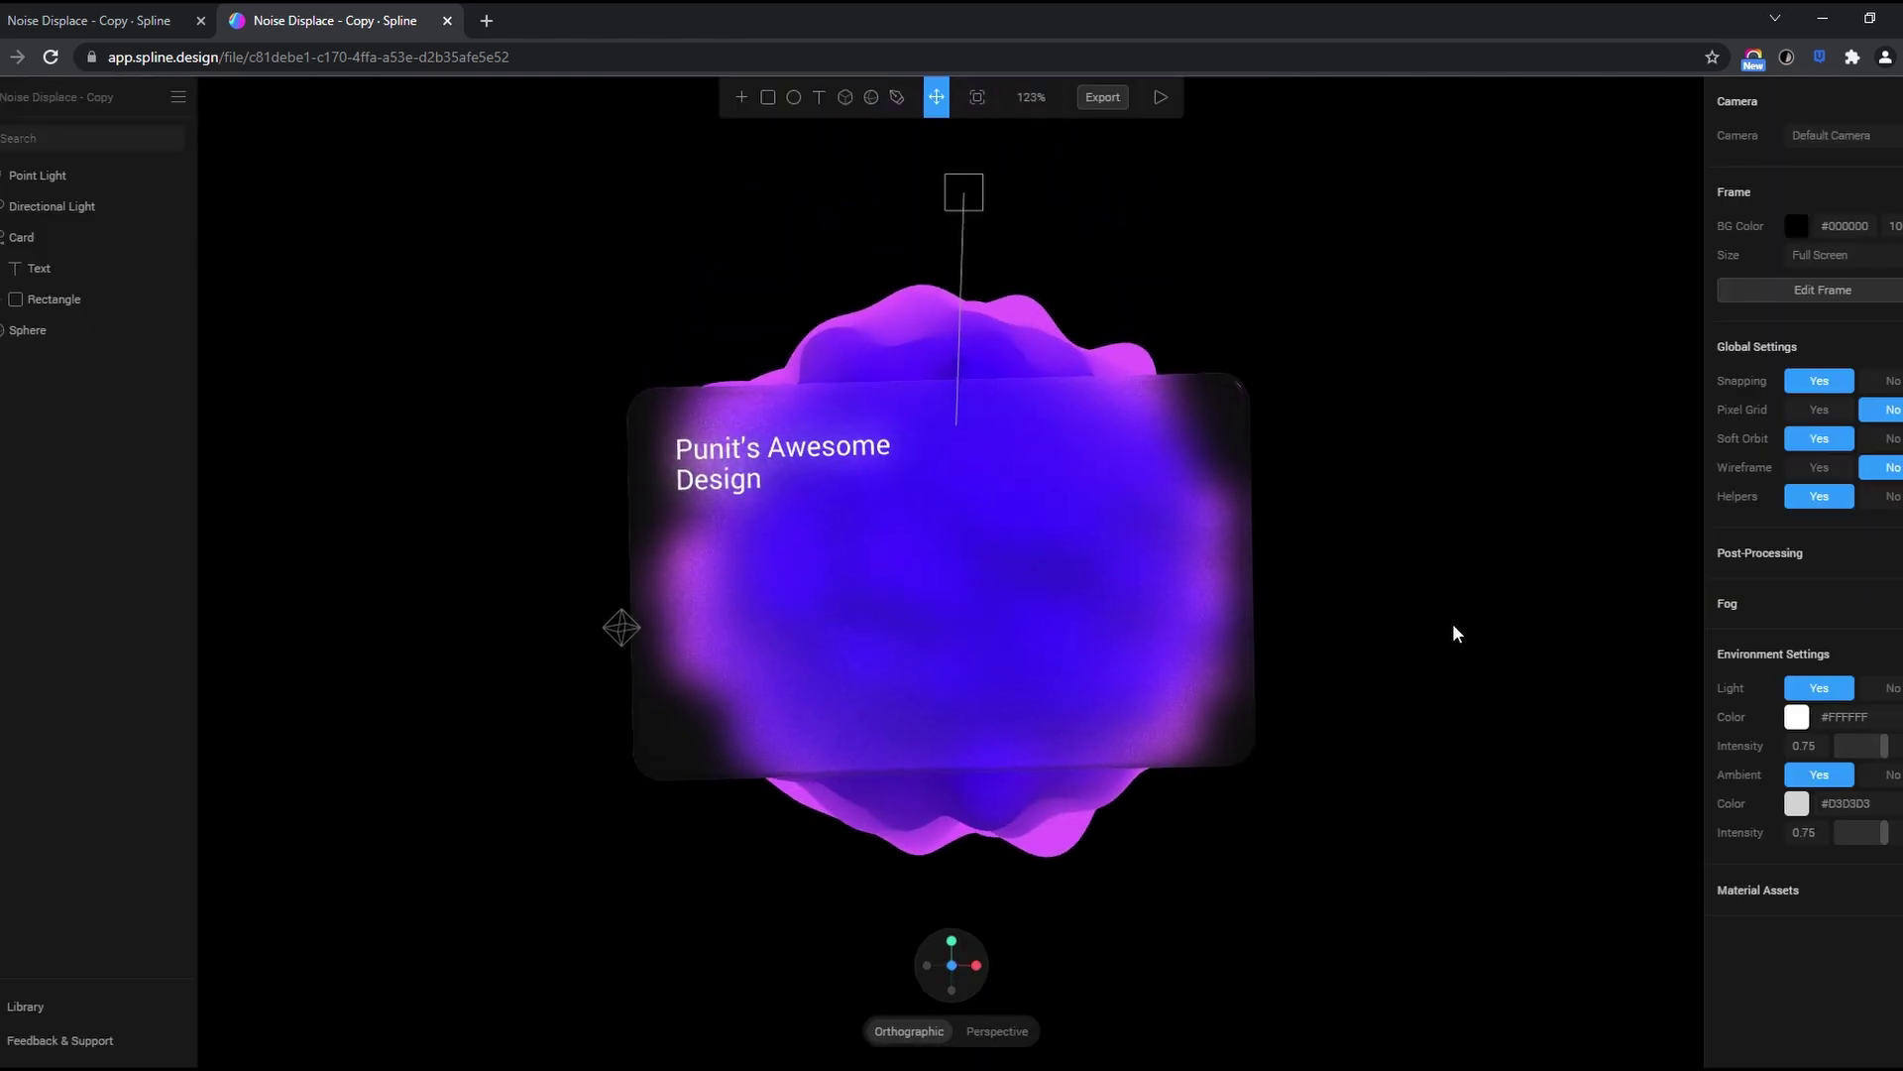
left_click(1148, 466)
left_click(1186, 132)
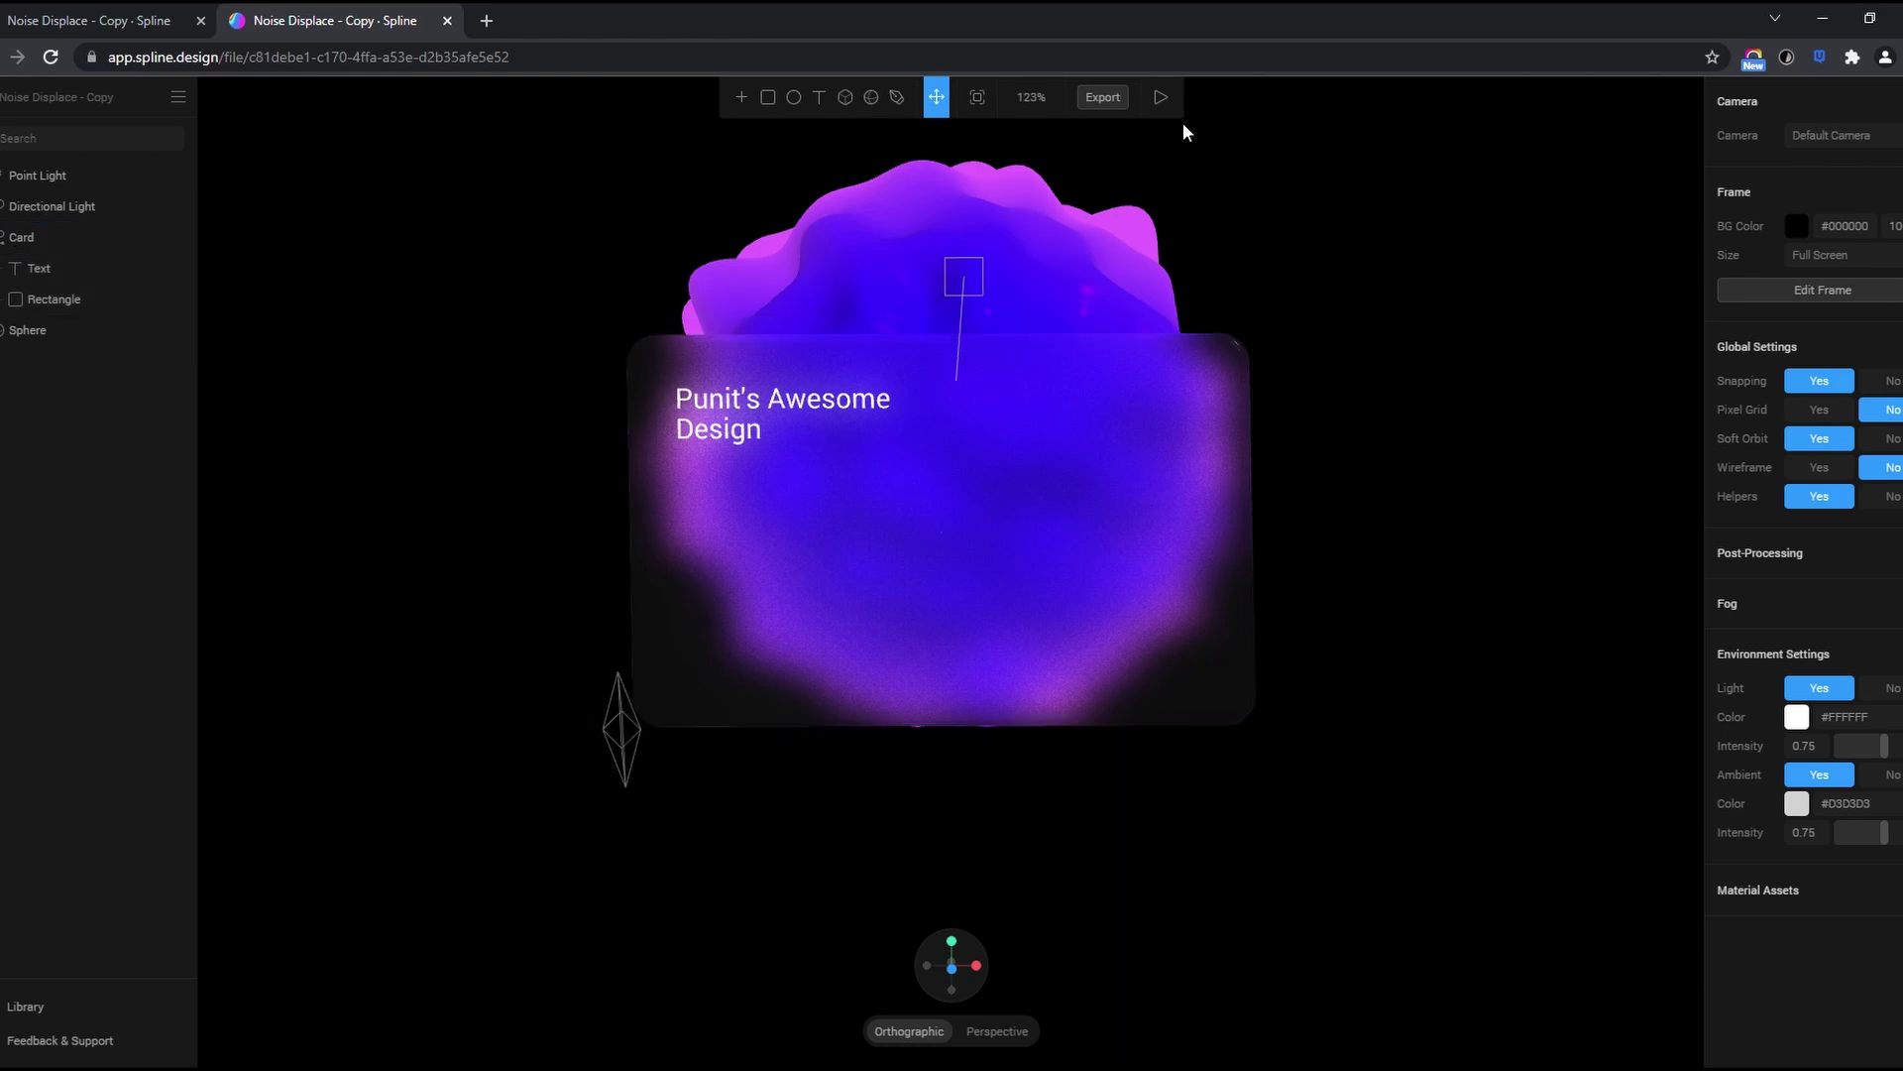
Export a public URL with Rotate, Pan and Zoom set to No, and select the iframe embed code
left_click(1101, 100)
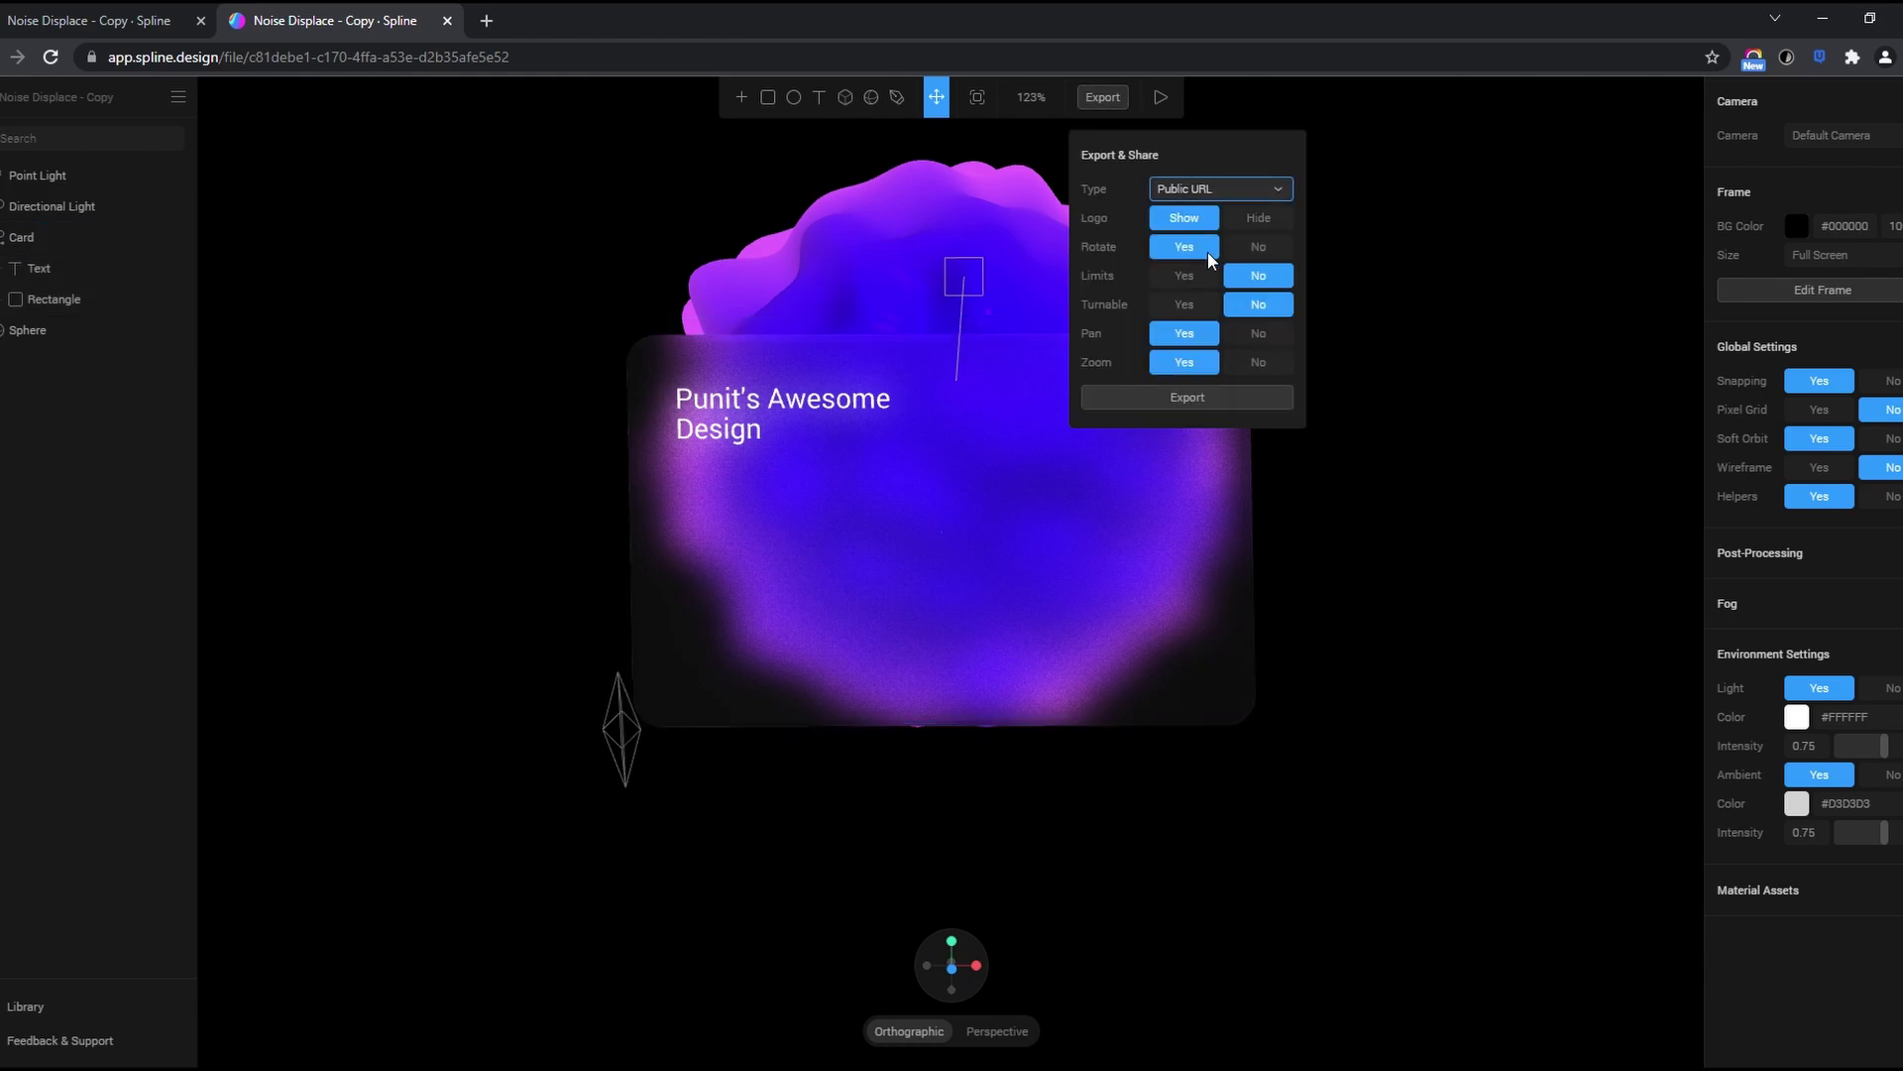
left_click(1258, 247)
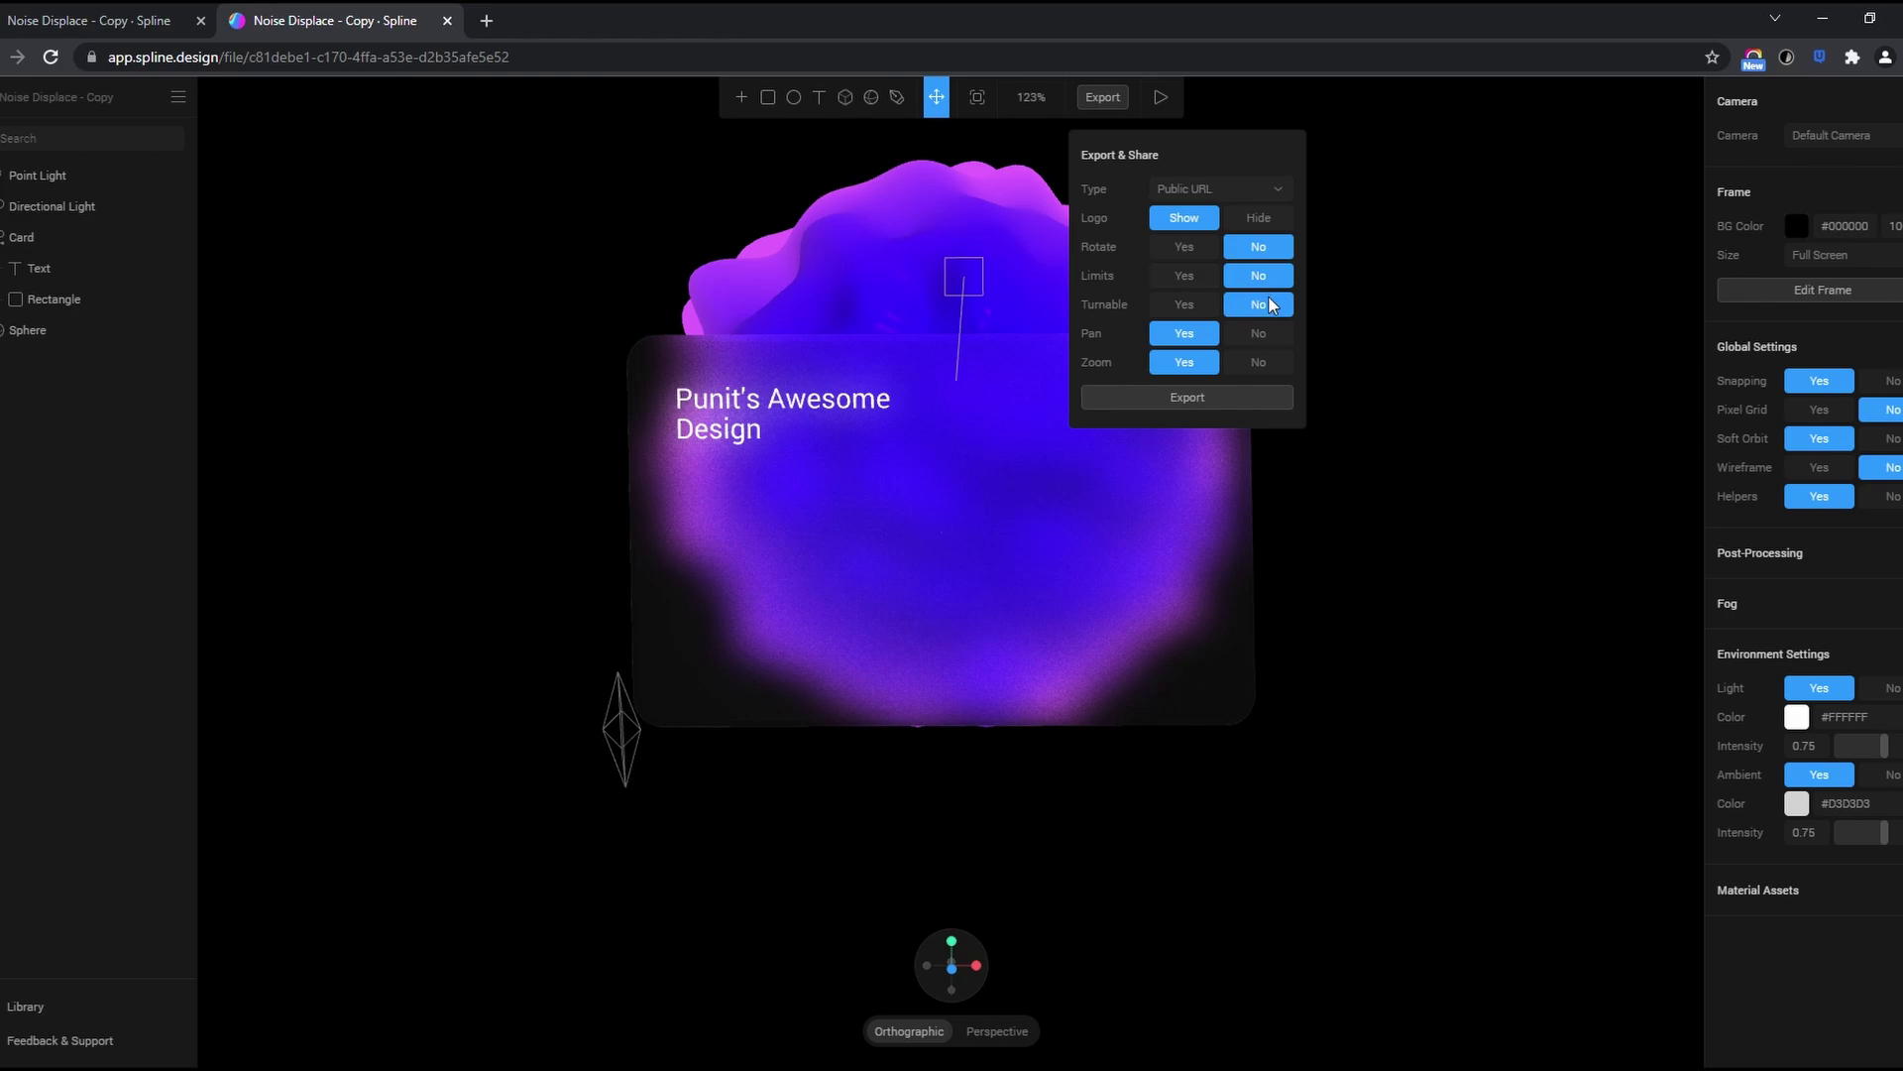
left_click(1261, 334)
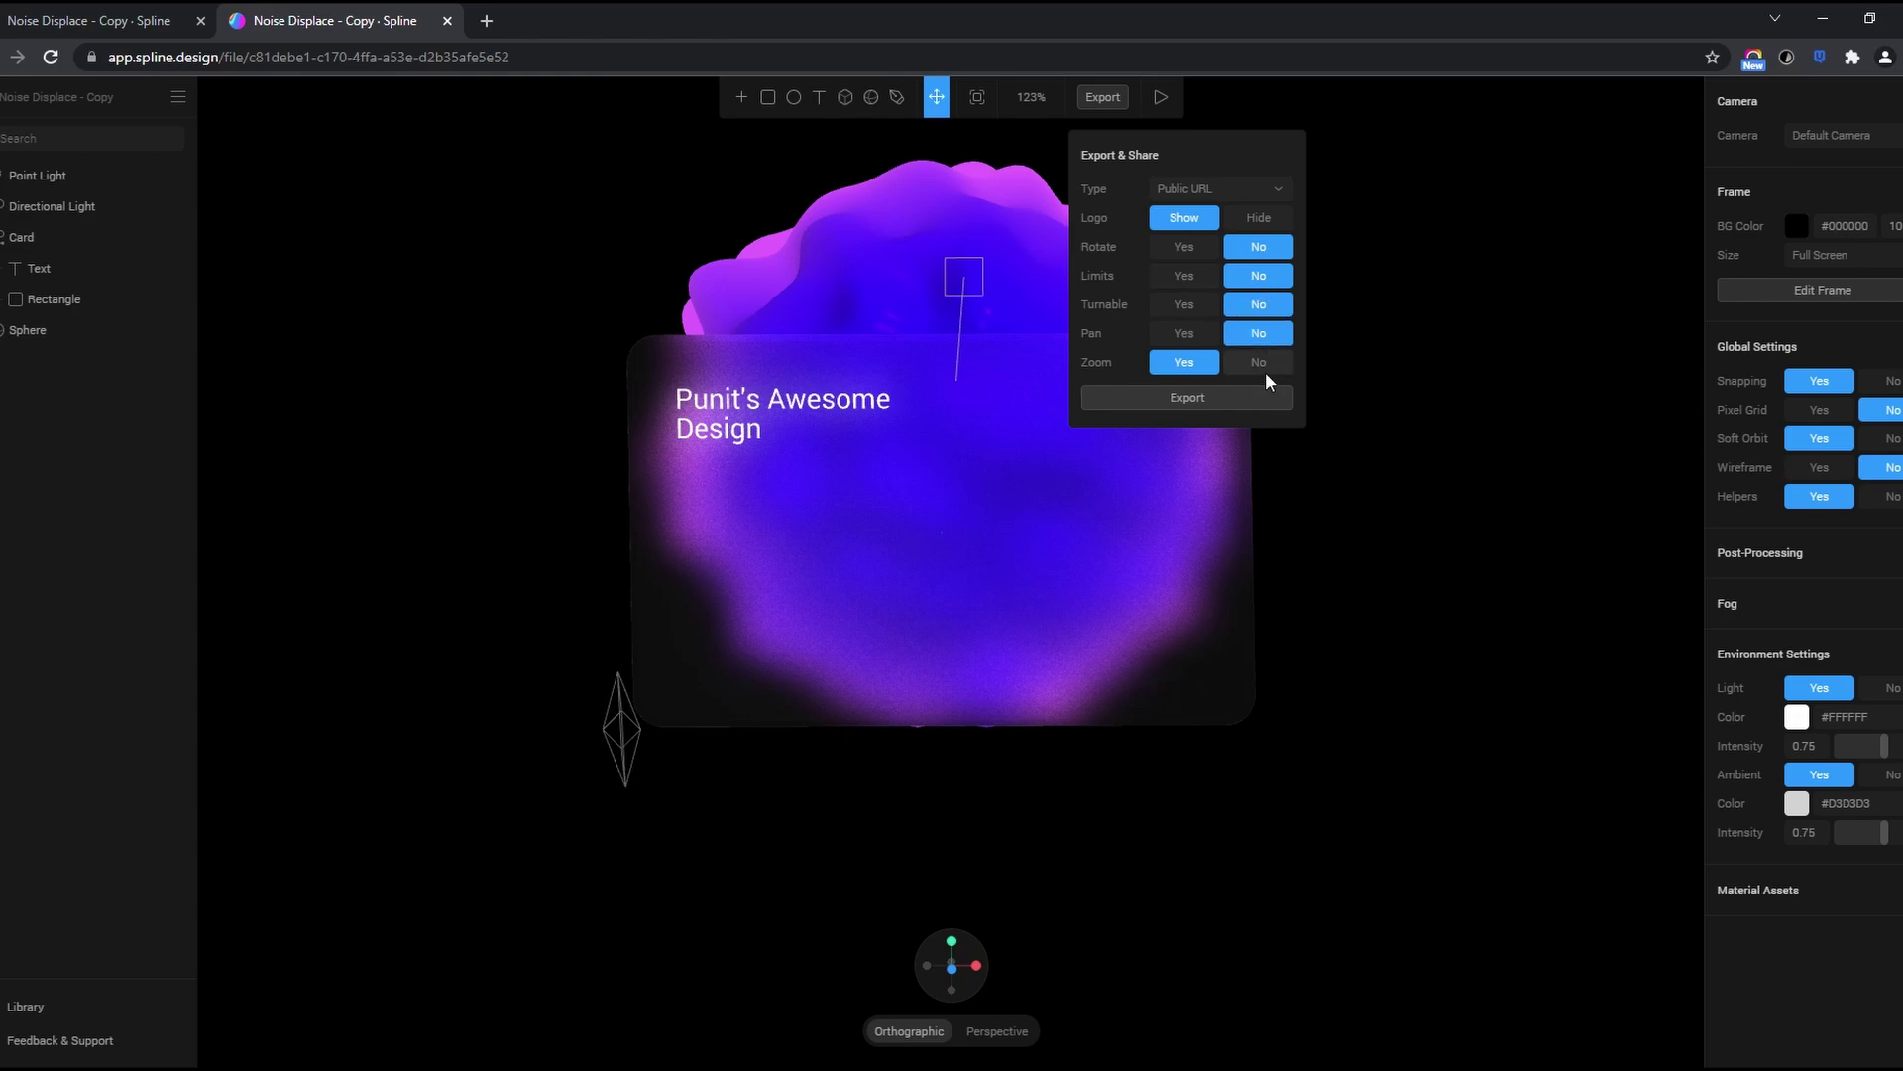
left_click(1265, 376)
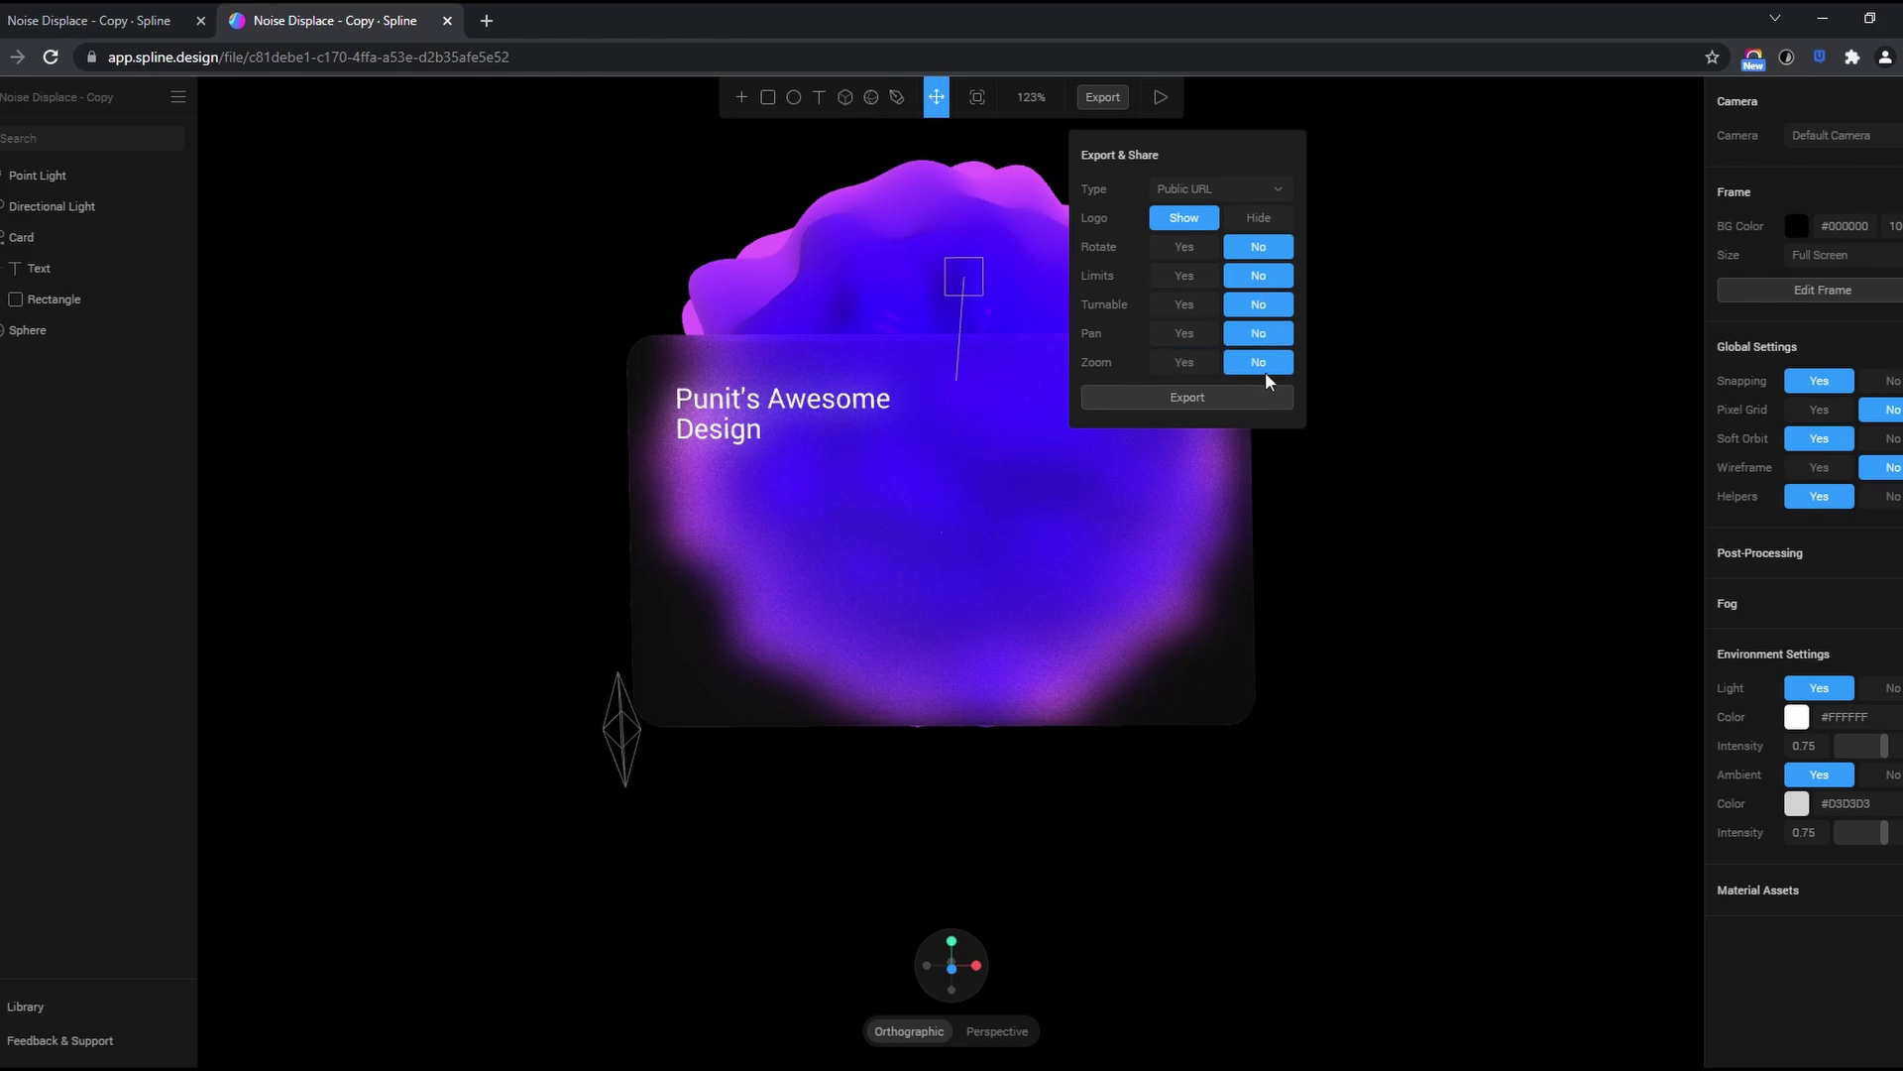
left_click(1175, 397)
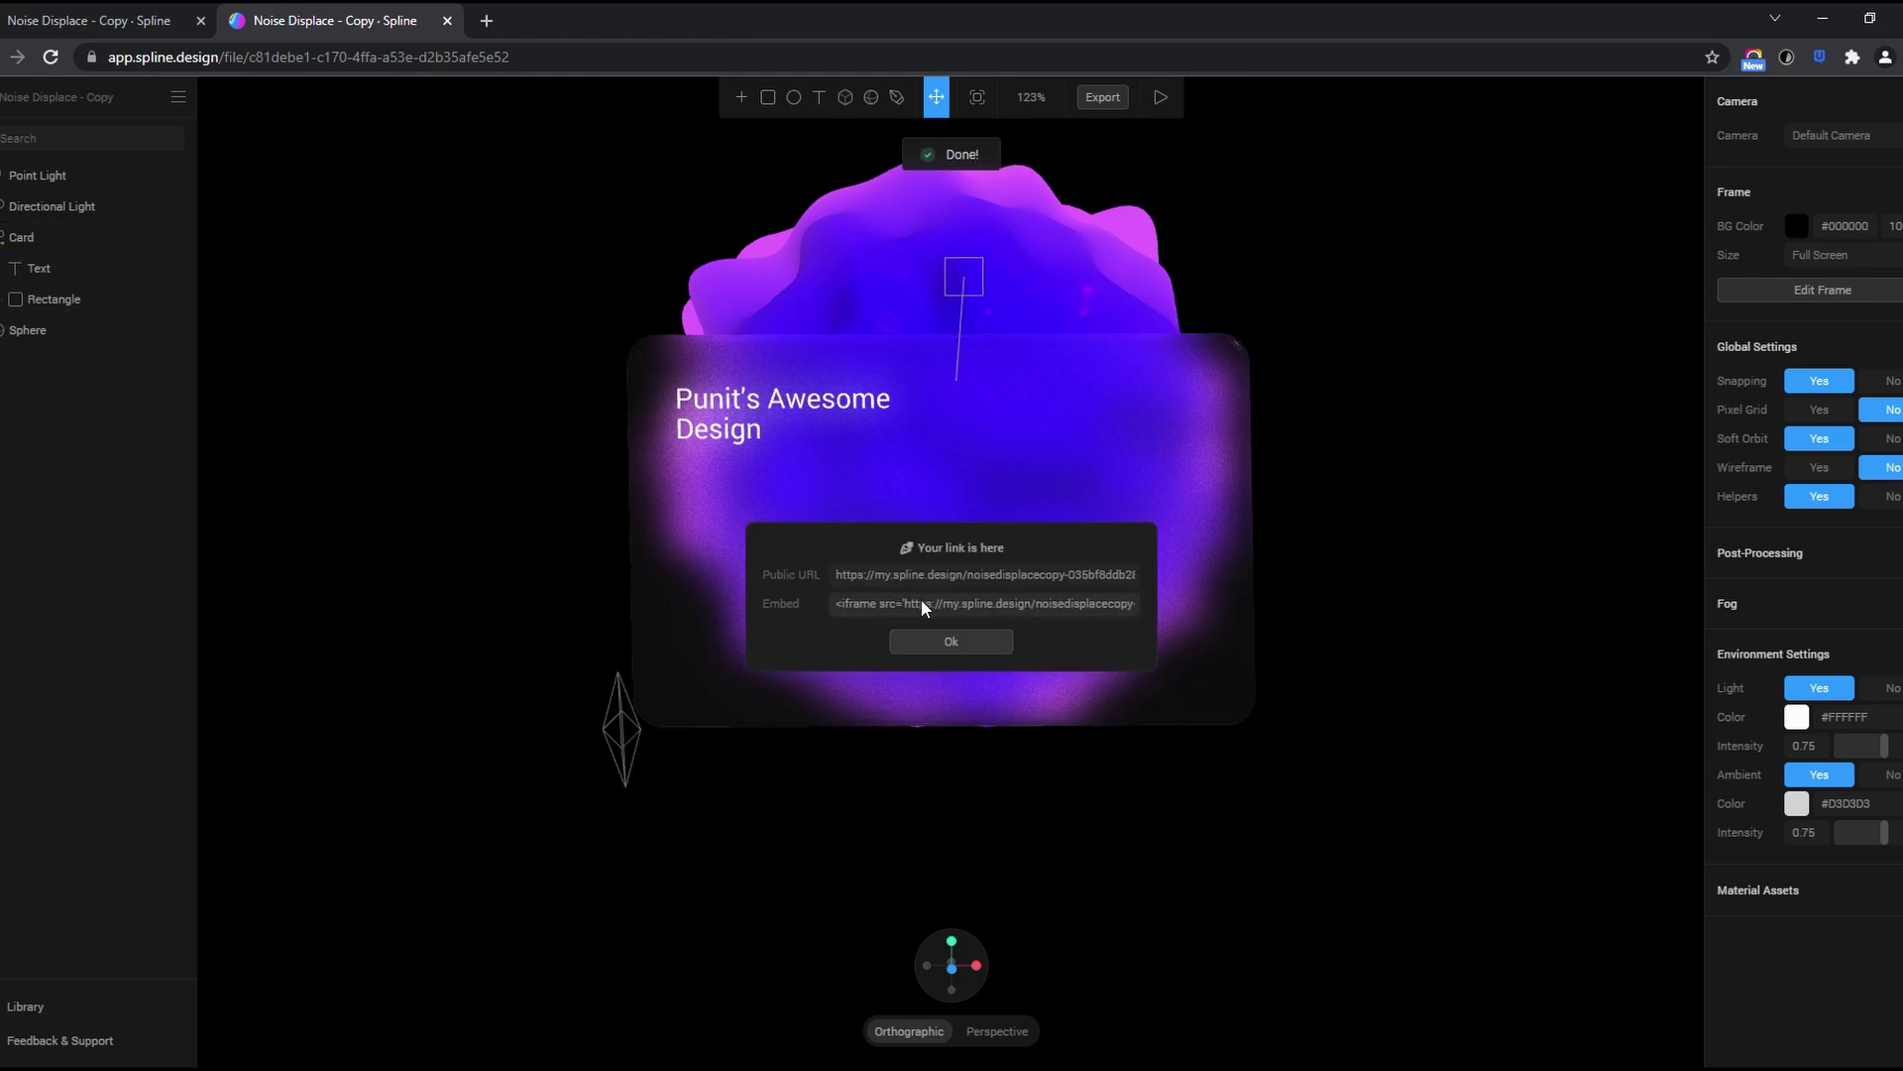
left_click(922, 604)
key("ctrl+a")
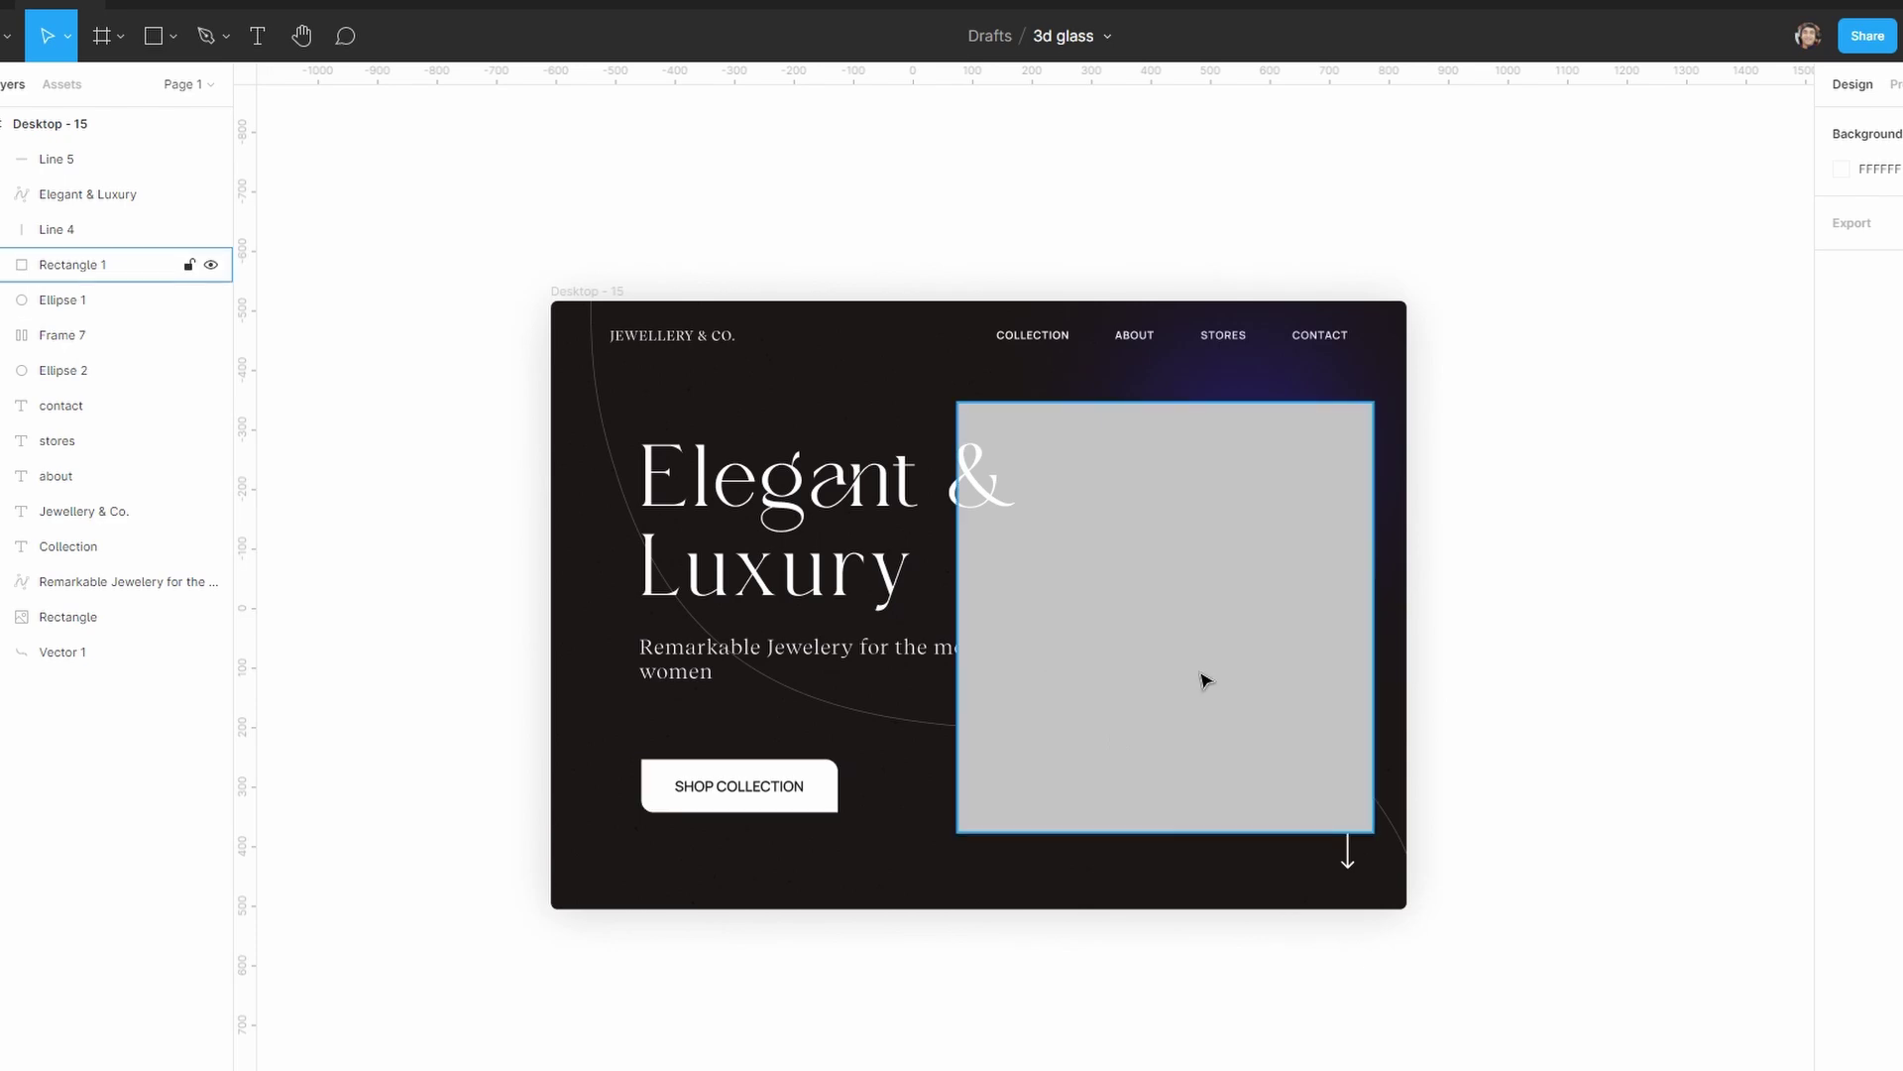
Select the gray Rectangle 1 placeholder and search Figma's plugins for 'anima'
left_click(1202, 680)
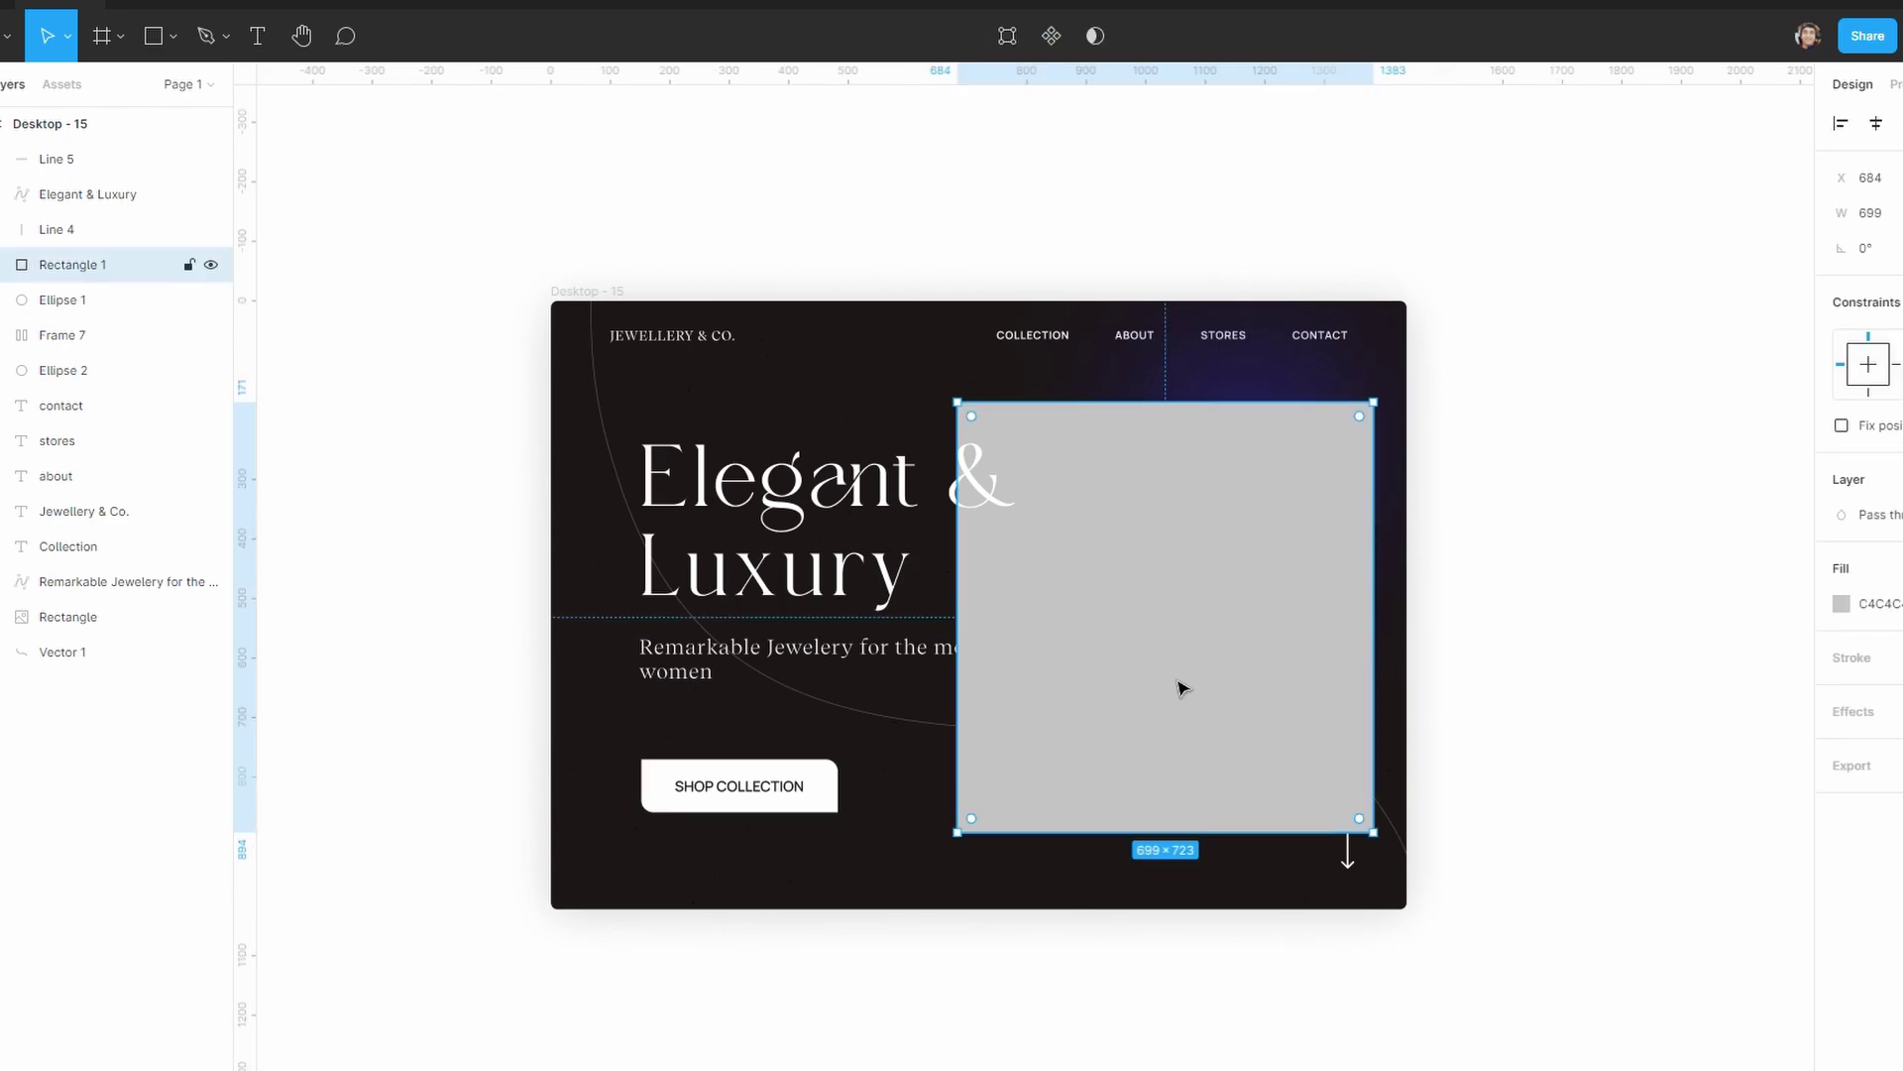
key("ctrl+slash")
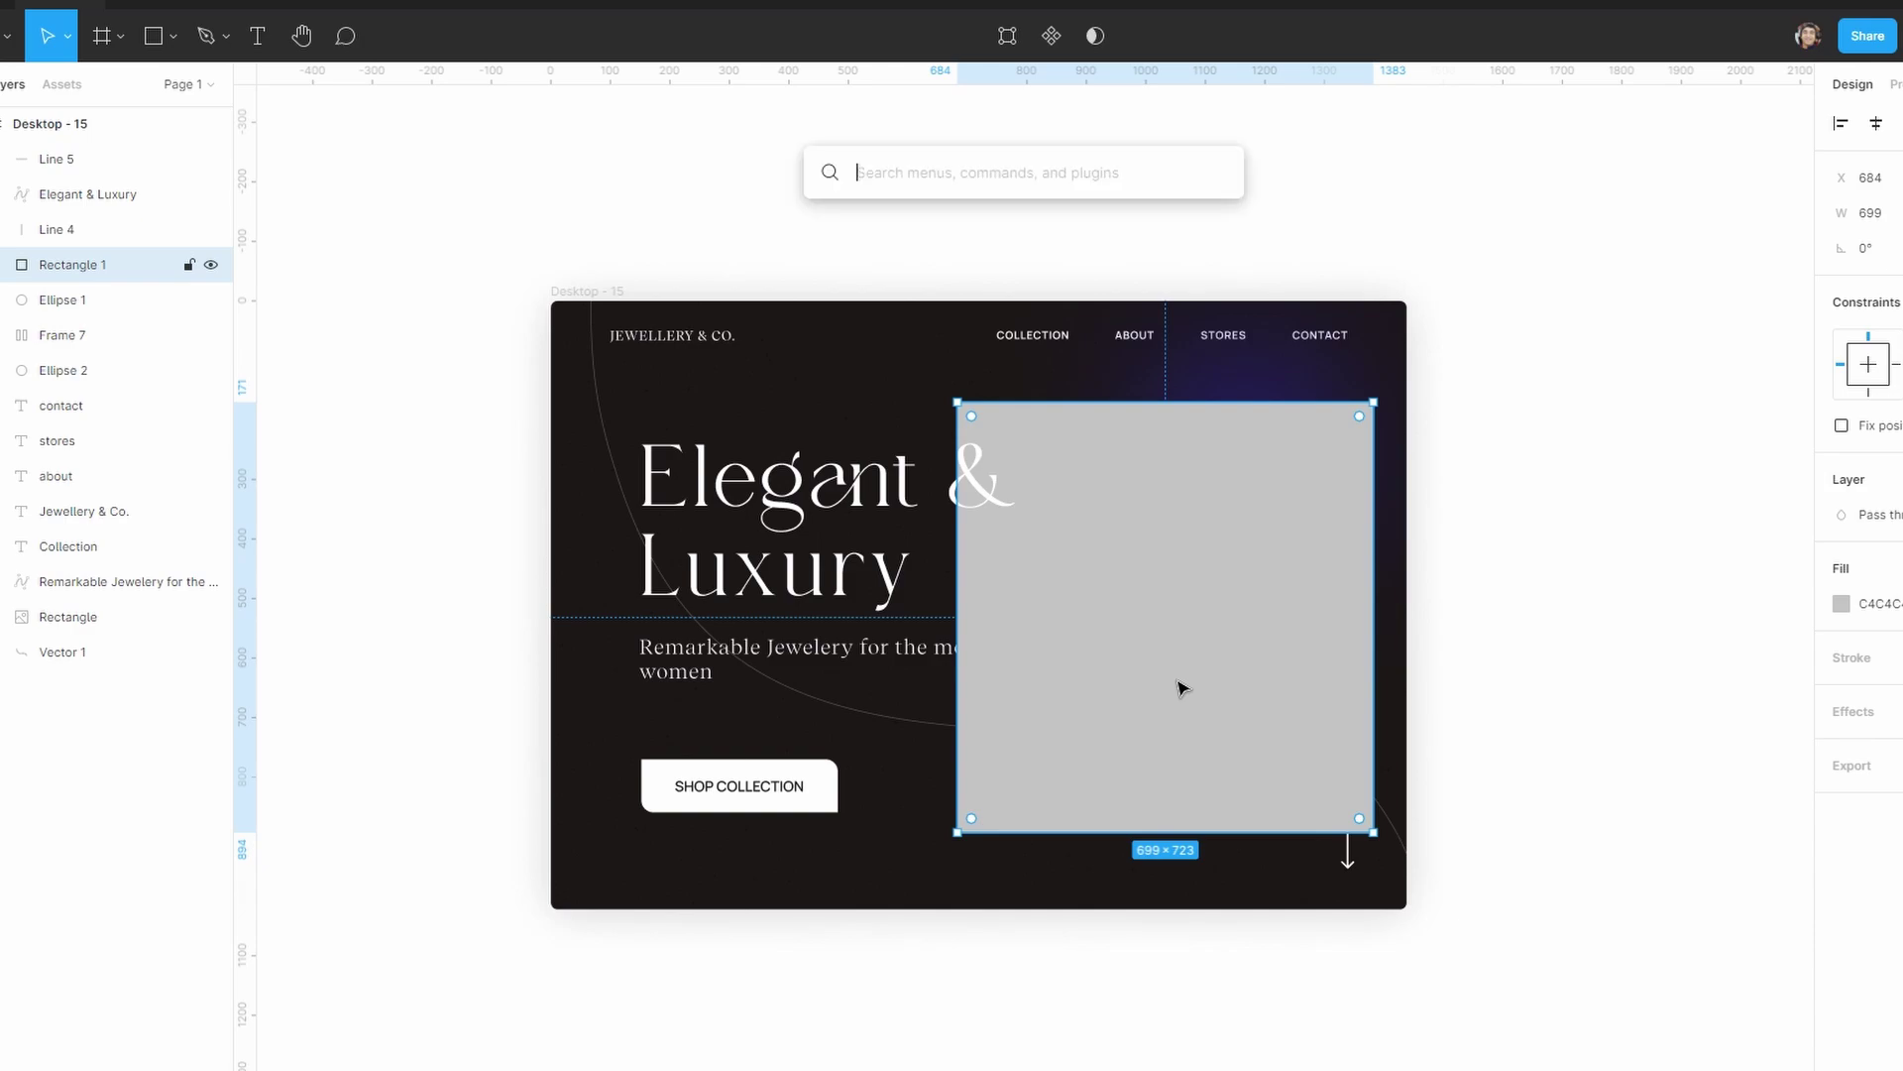
type("anima")
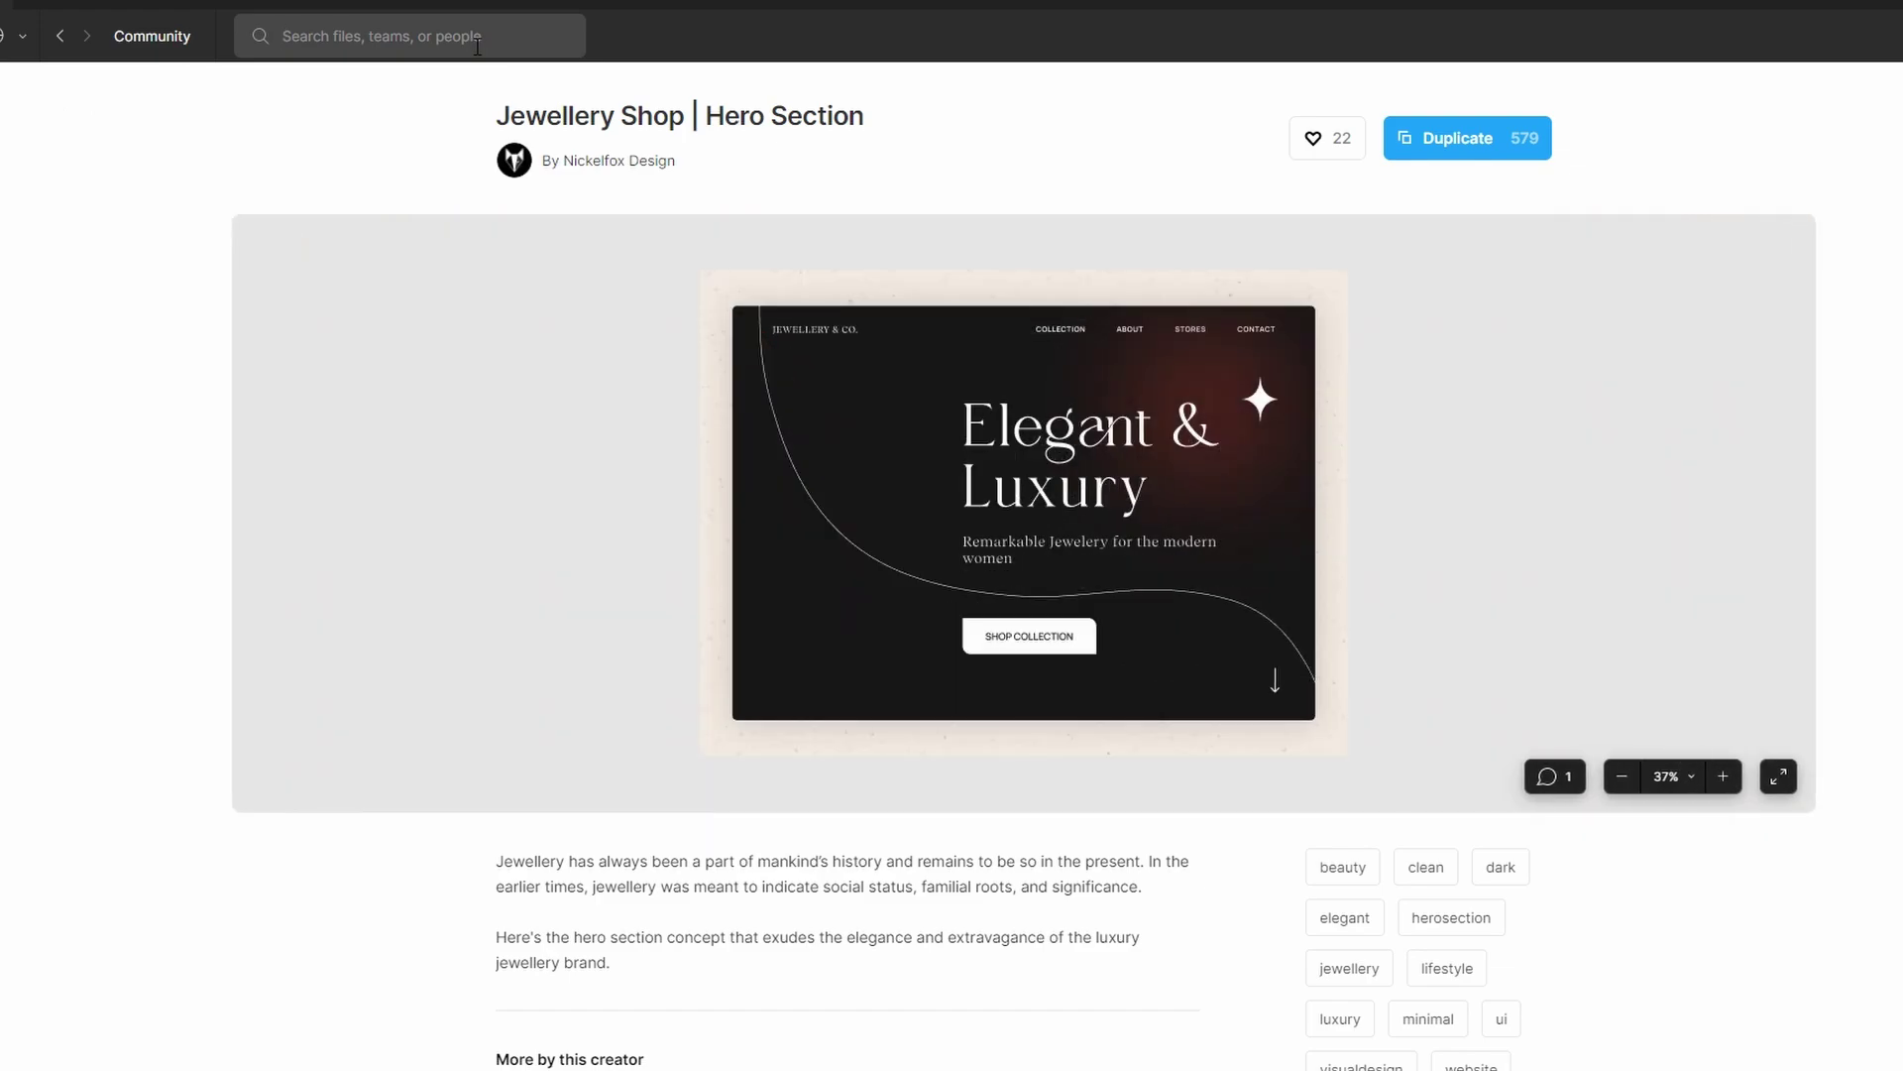
left_click(477, 46)
type("anima")
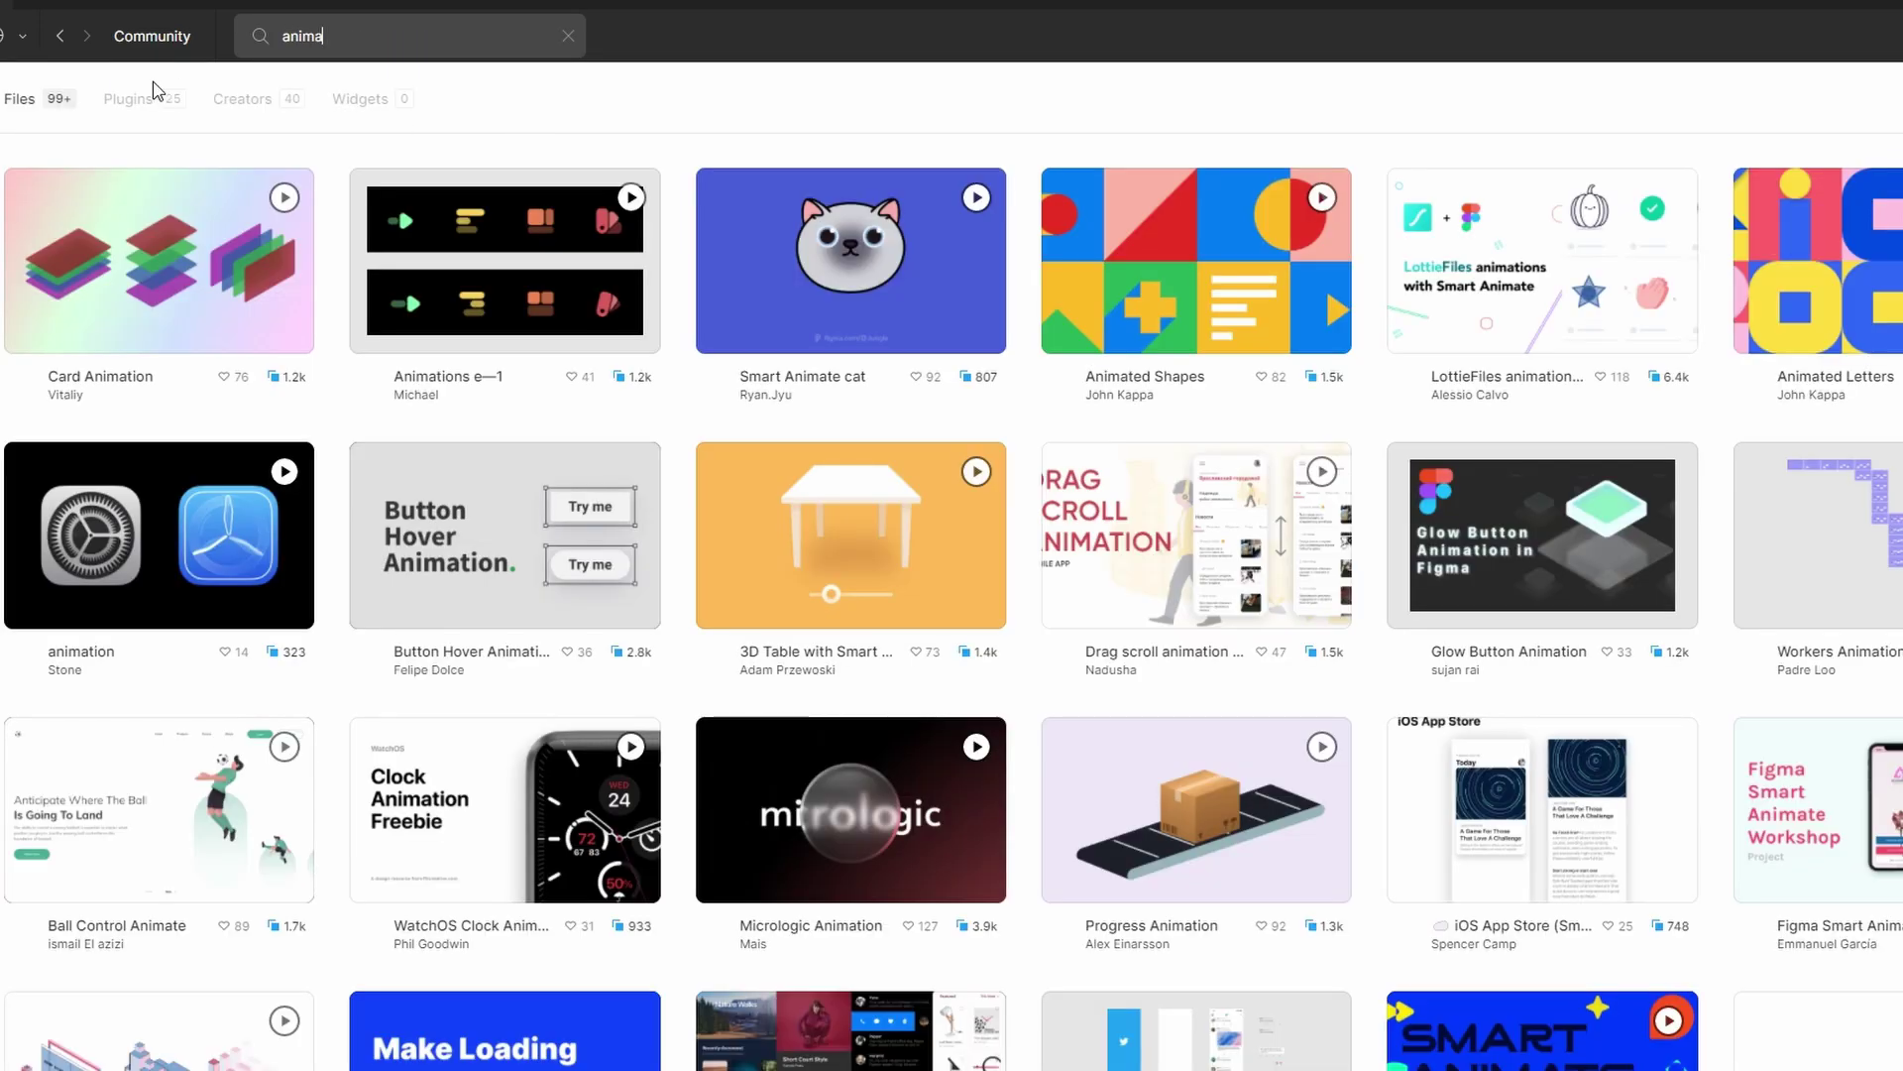
left_click(153, 100)
left_click(60, 35)
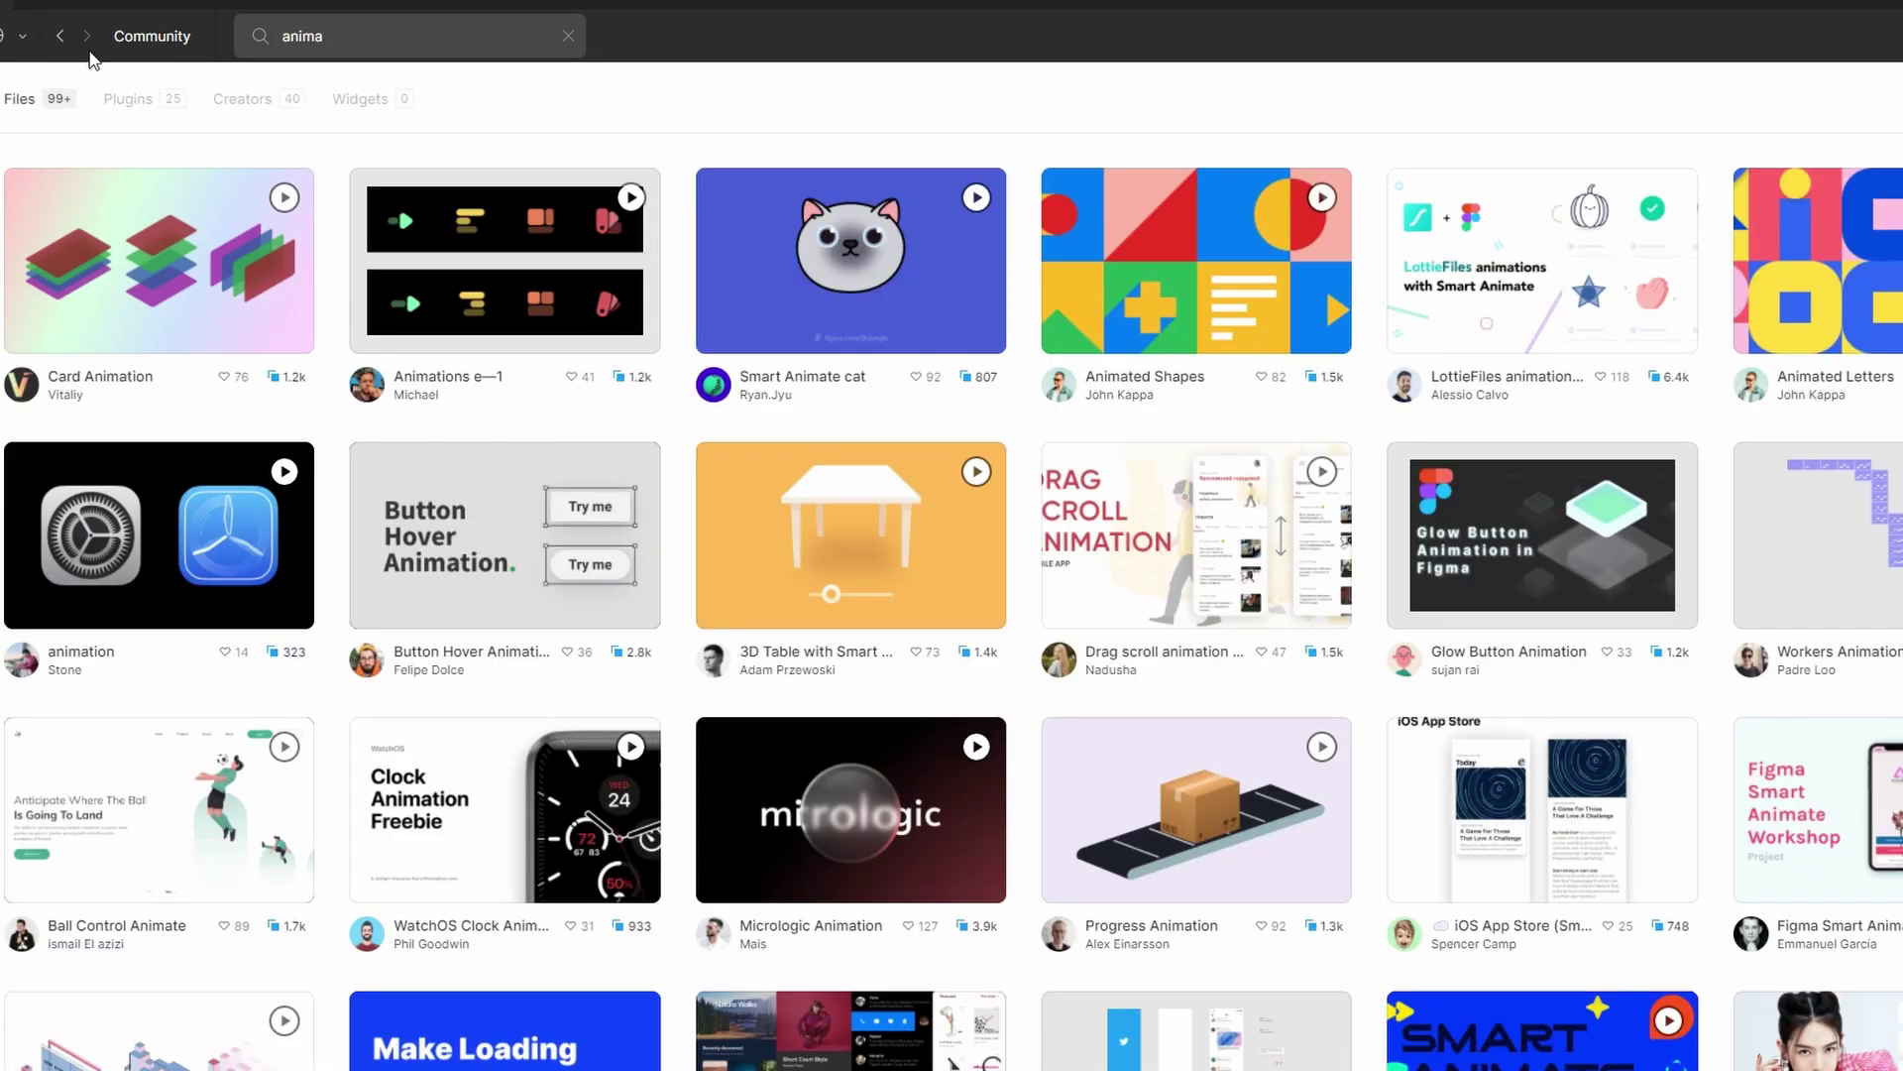
left_click(129, 99)
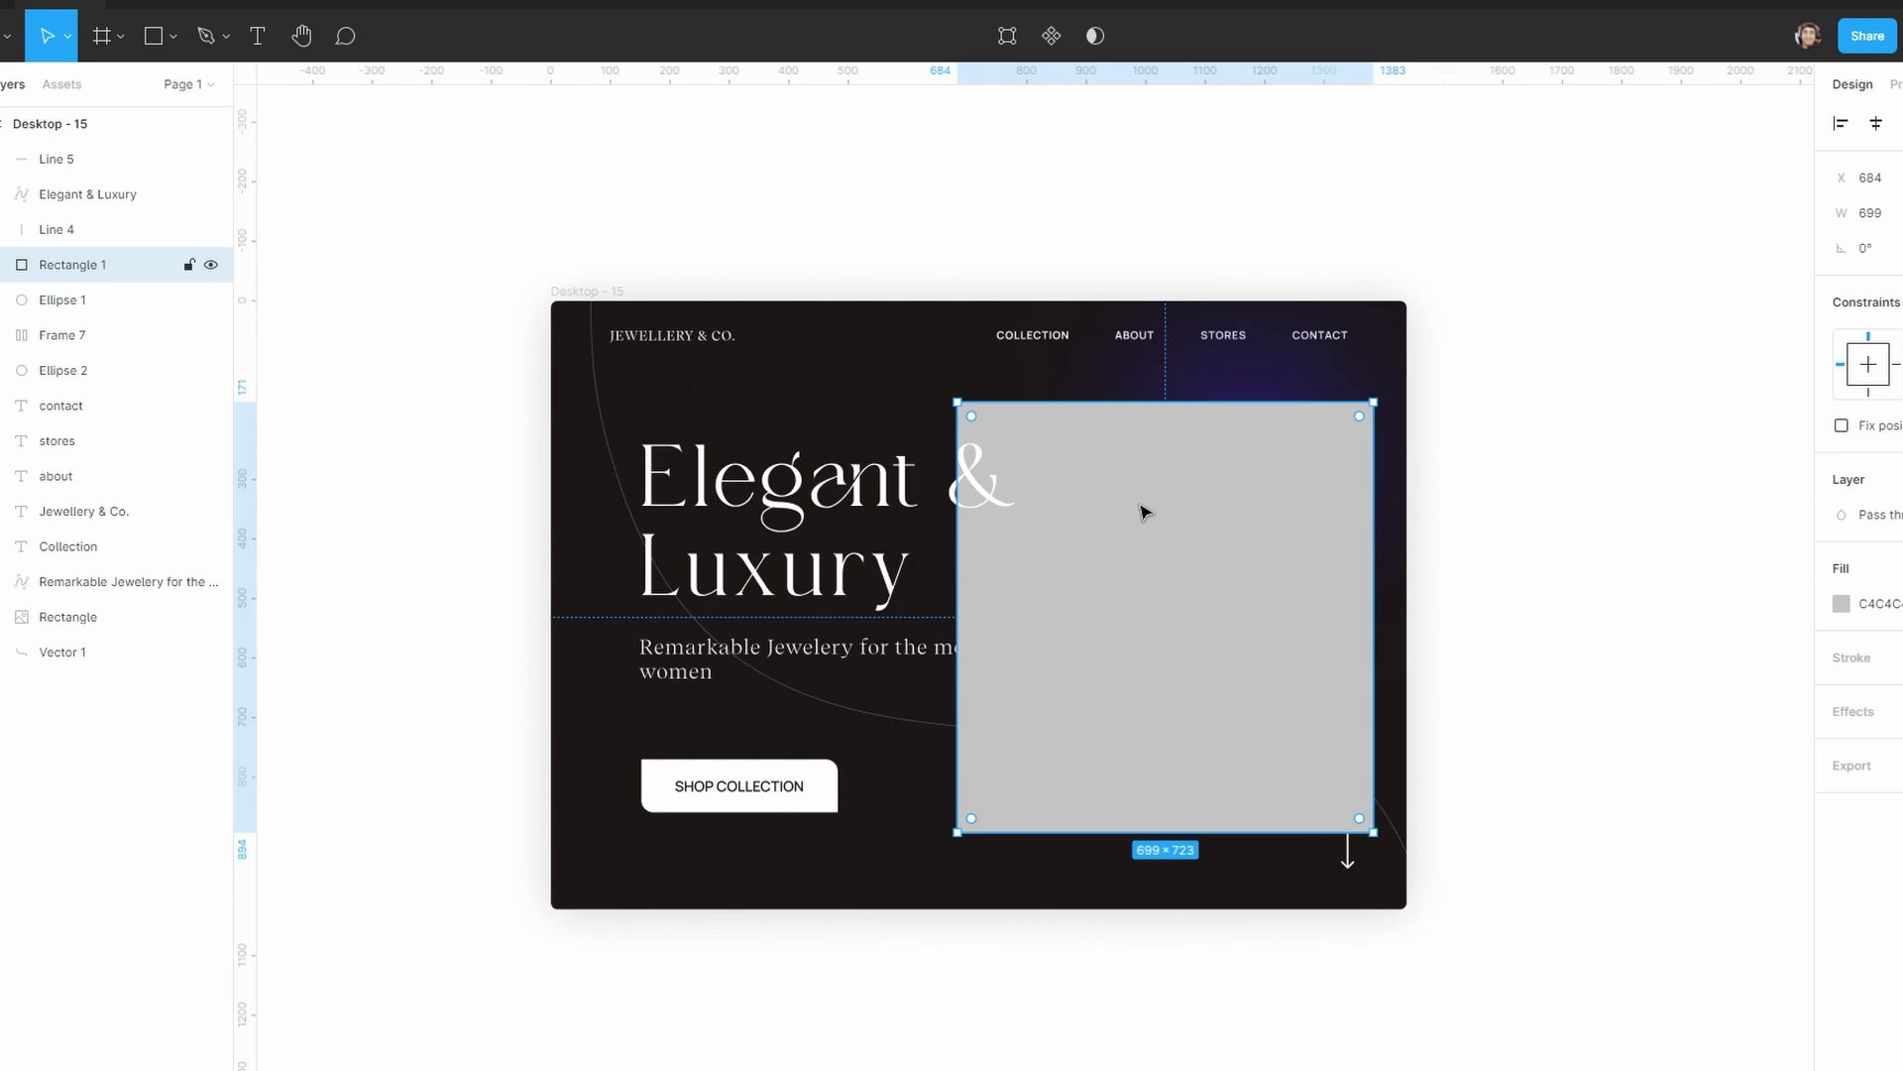
Launch Anima and save the pasted Spline iframe as the rectangle's embed code
key("ctrl+slash")
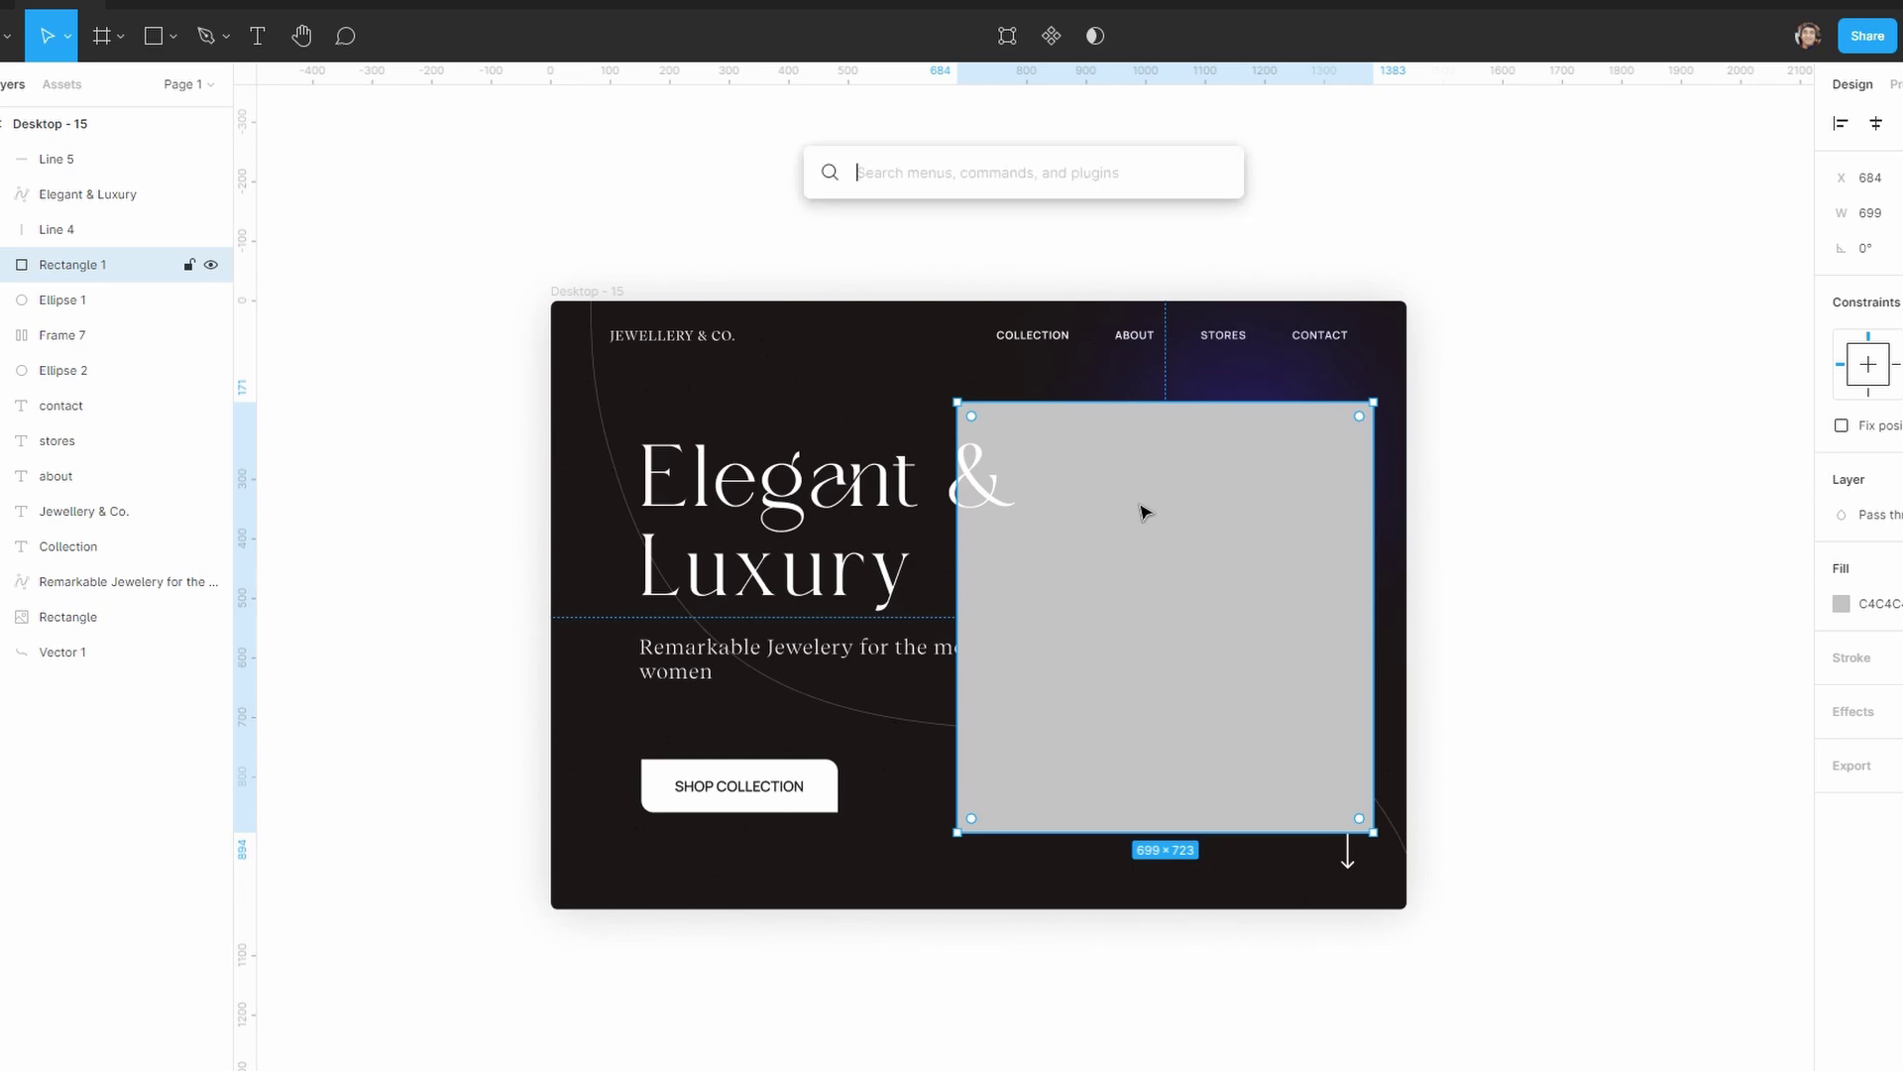
type("an")
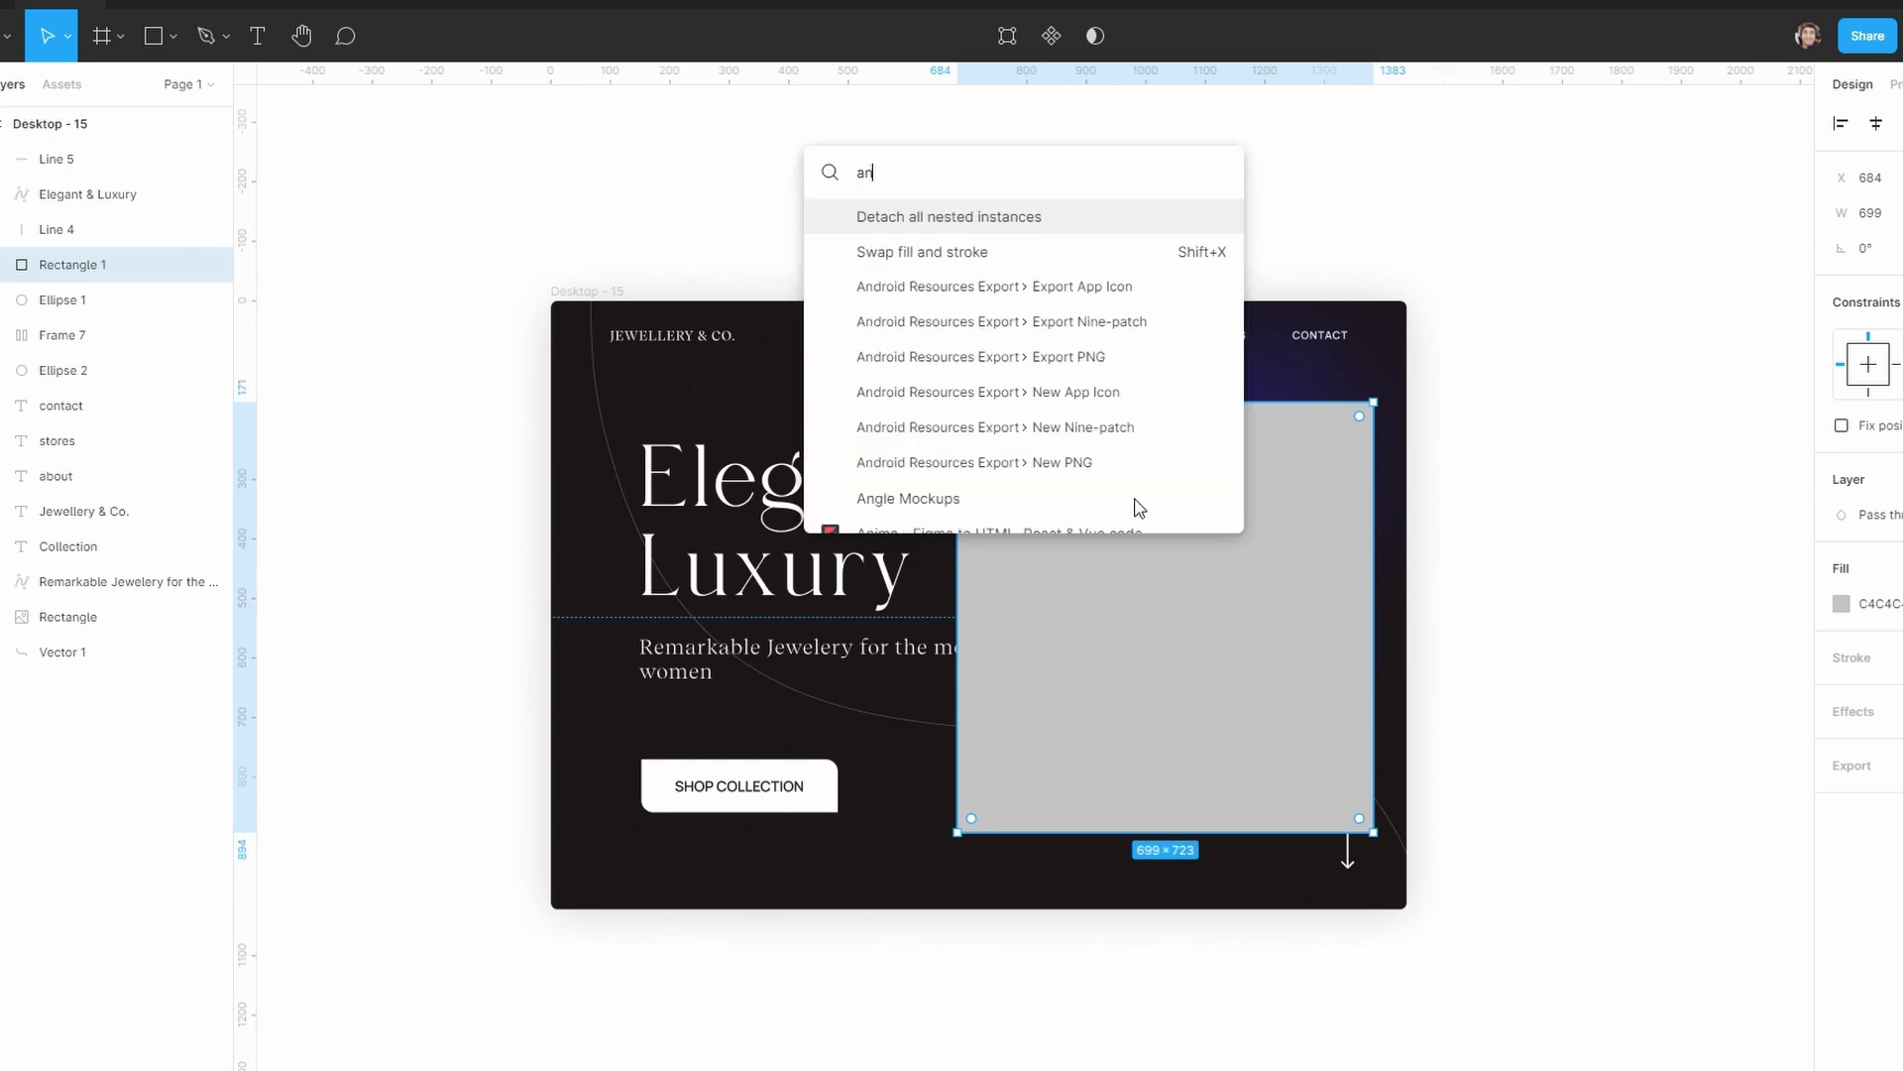
key("Return")
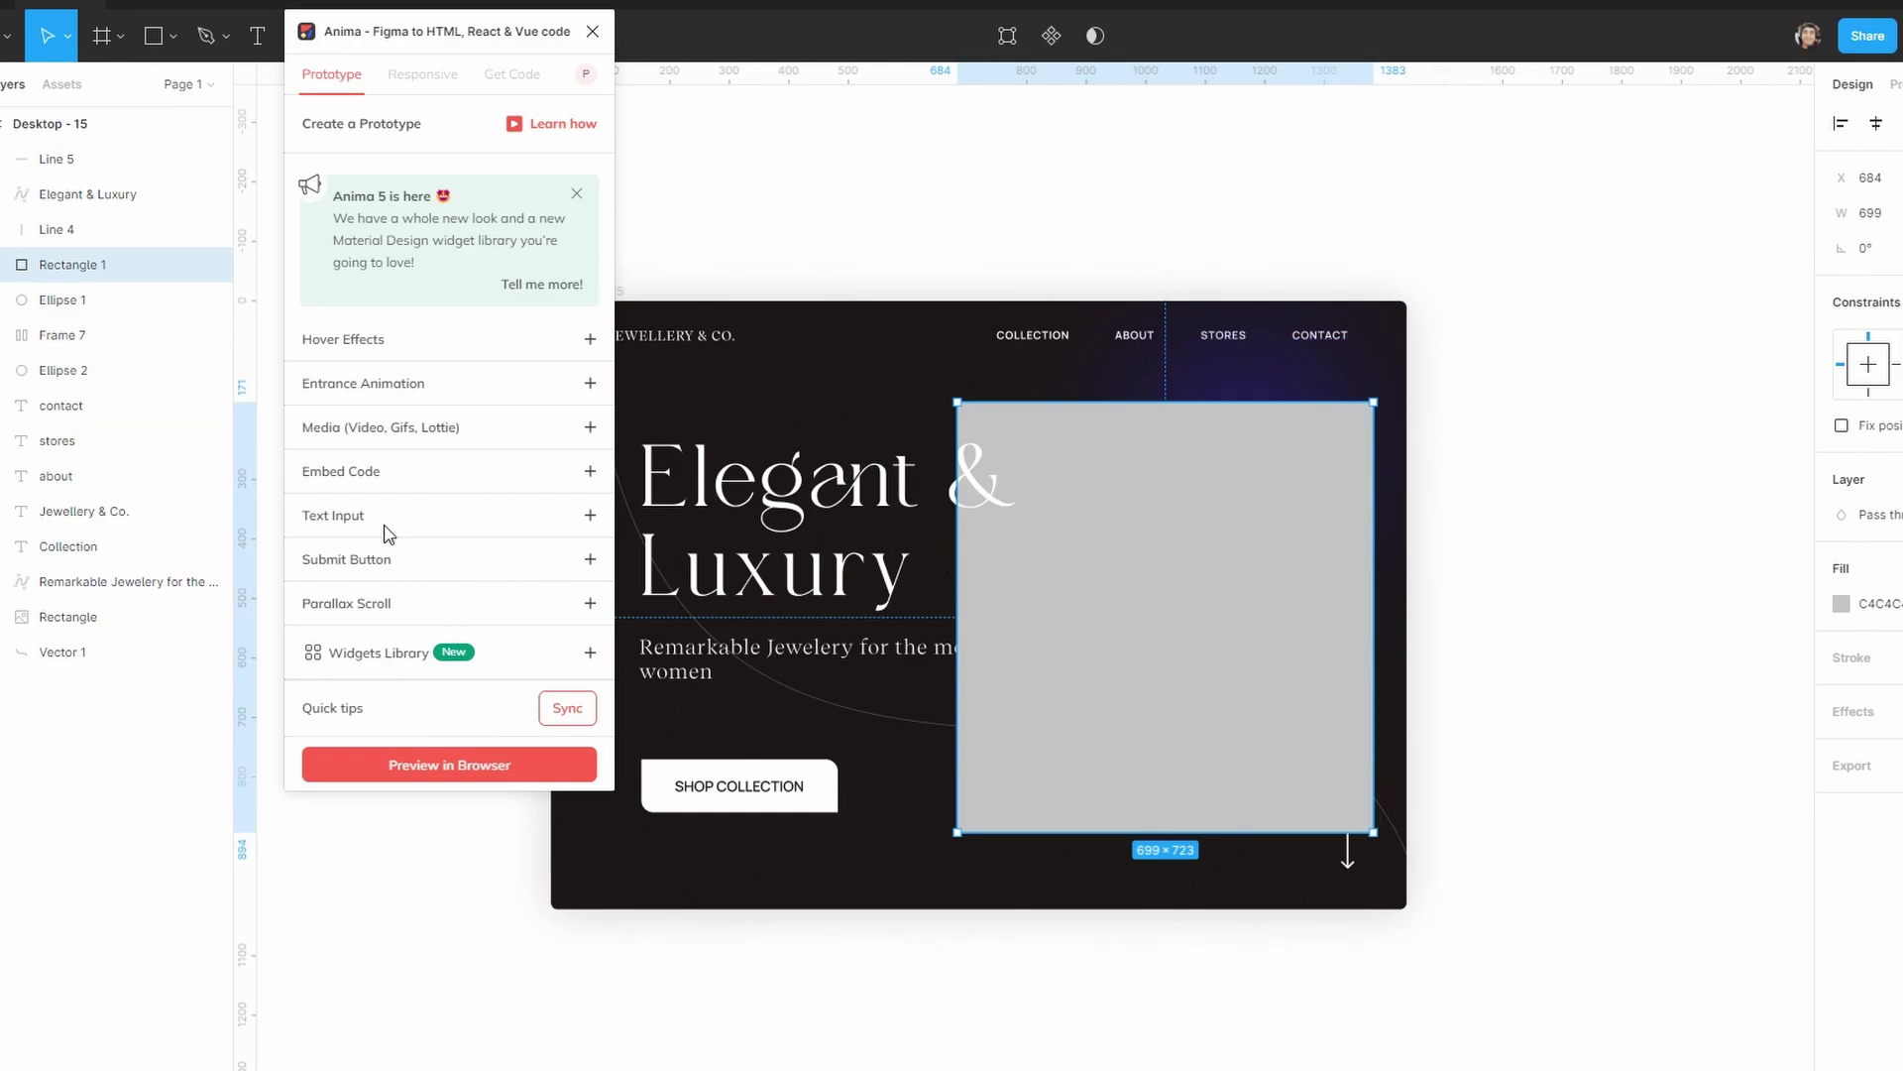
left_click(595, 475)
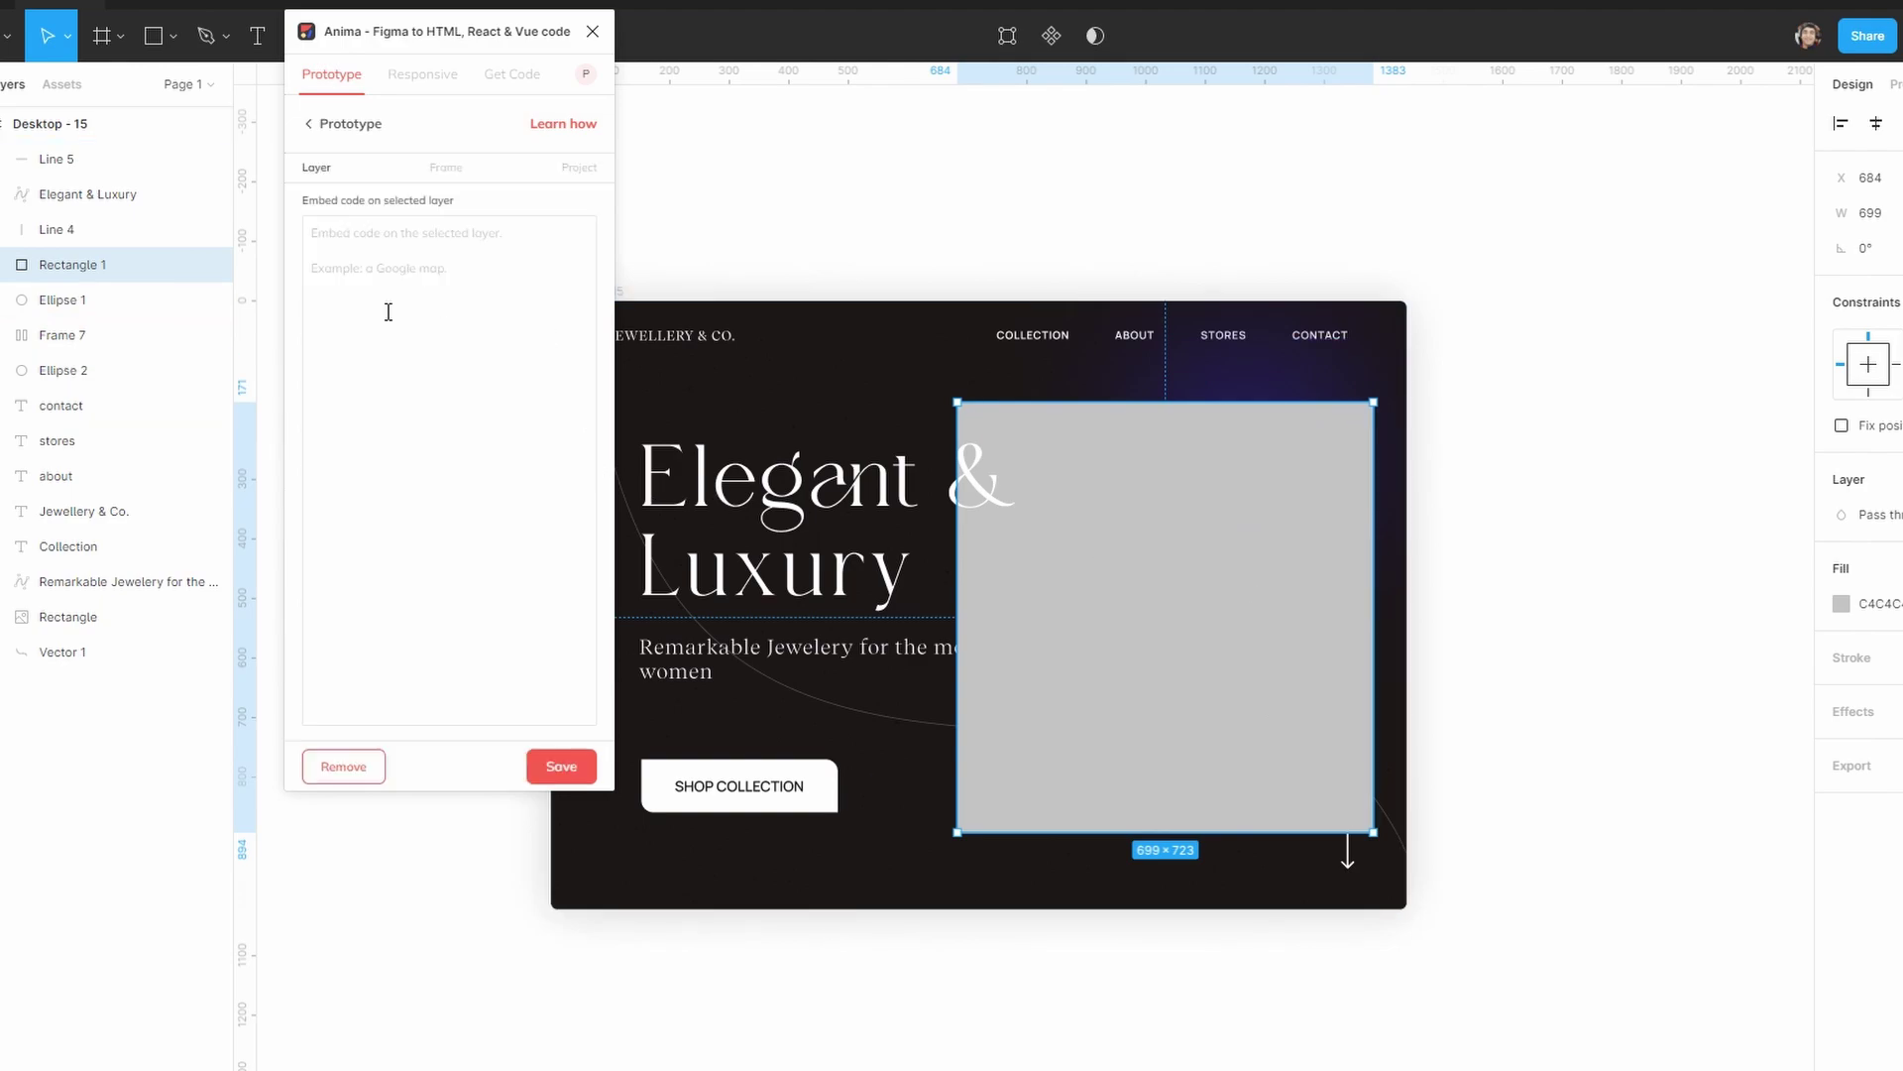
left_click(428, 339)
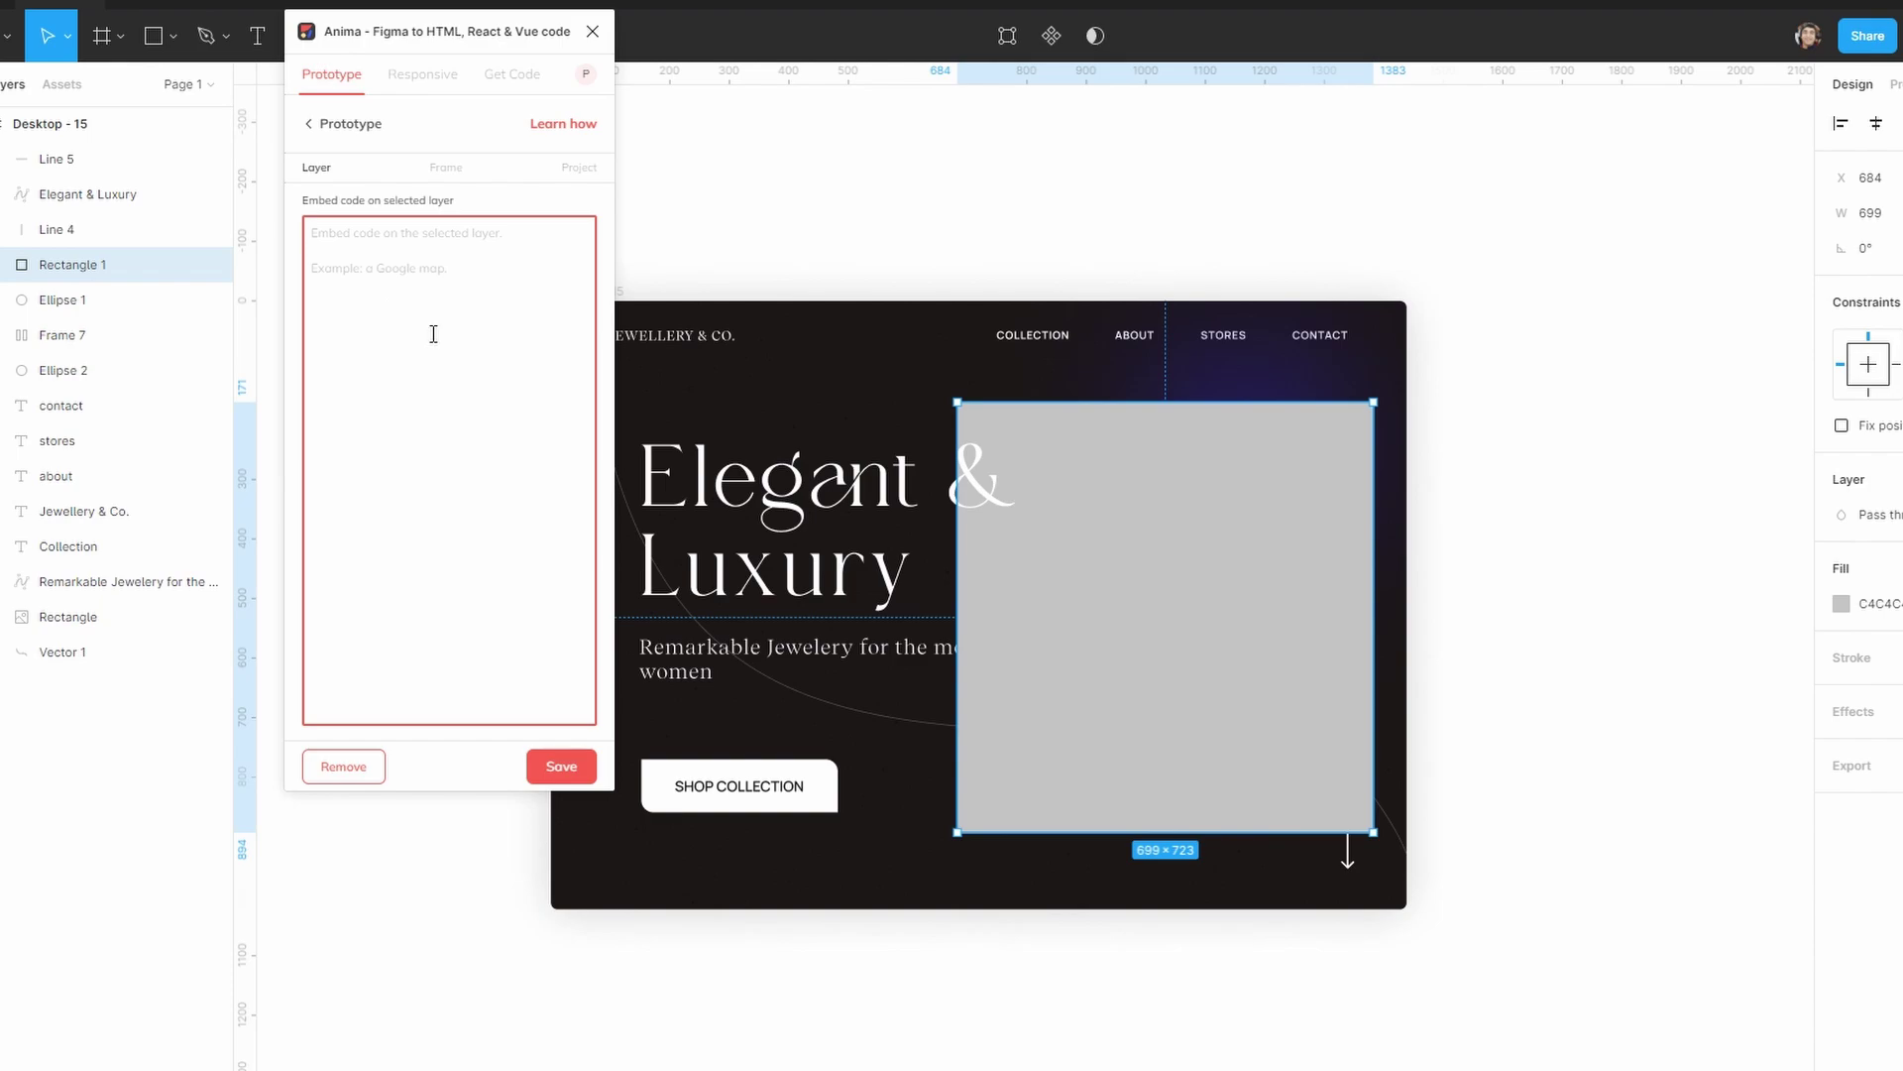
key("ctrl+v")
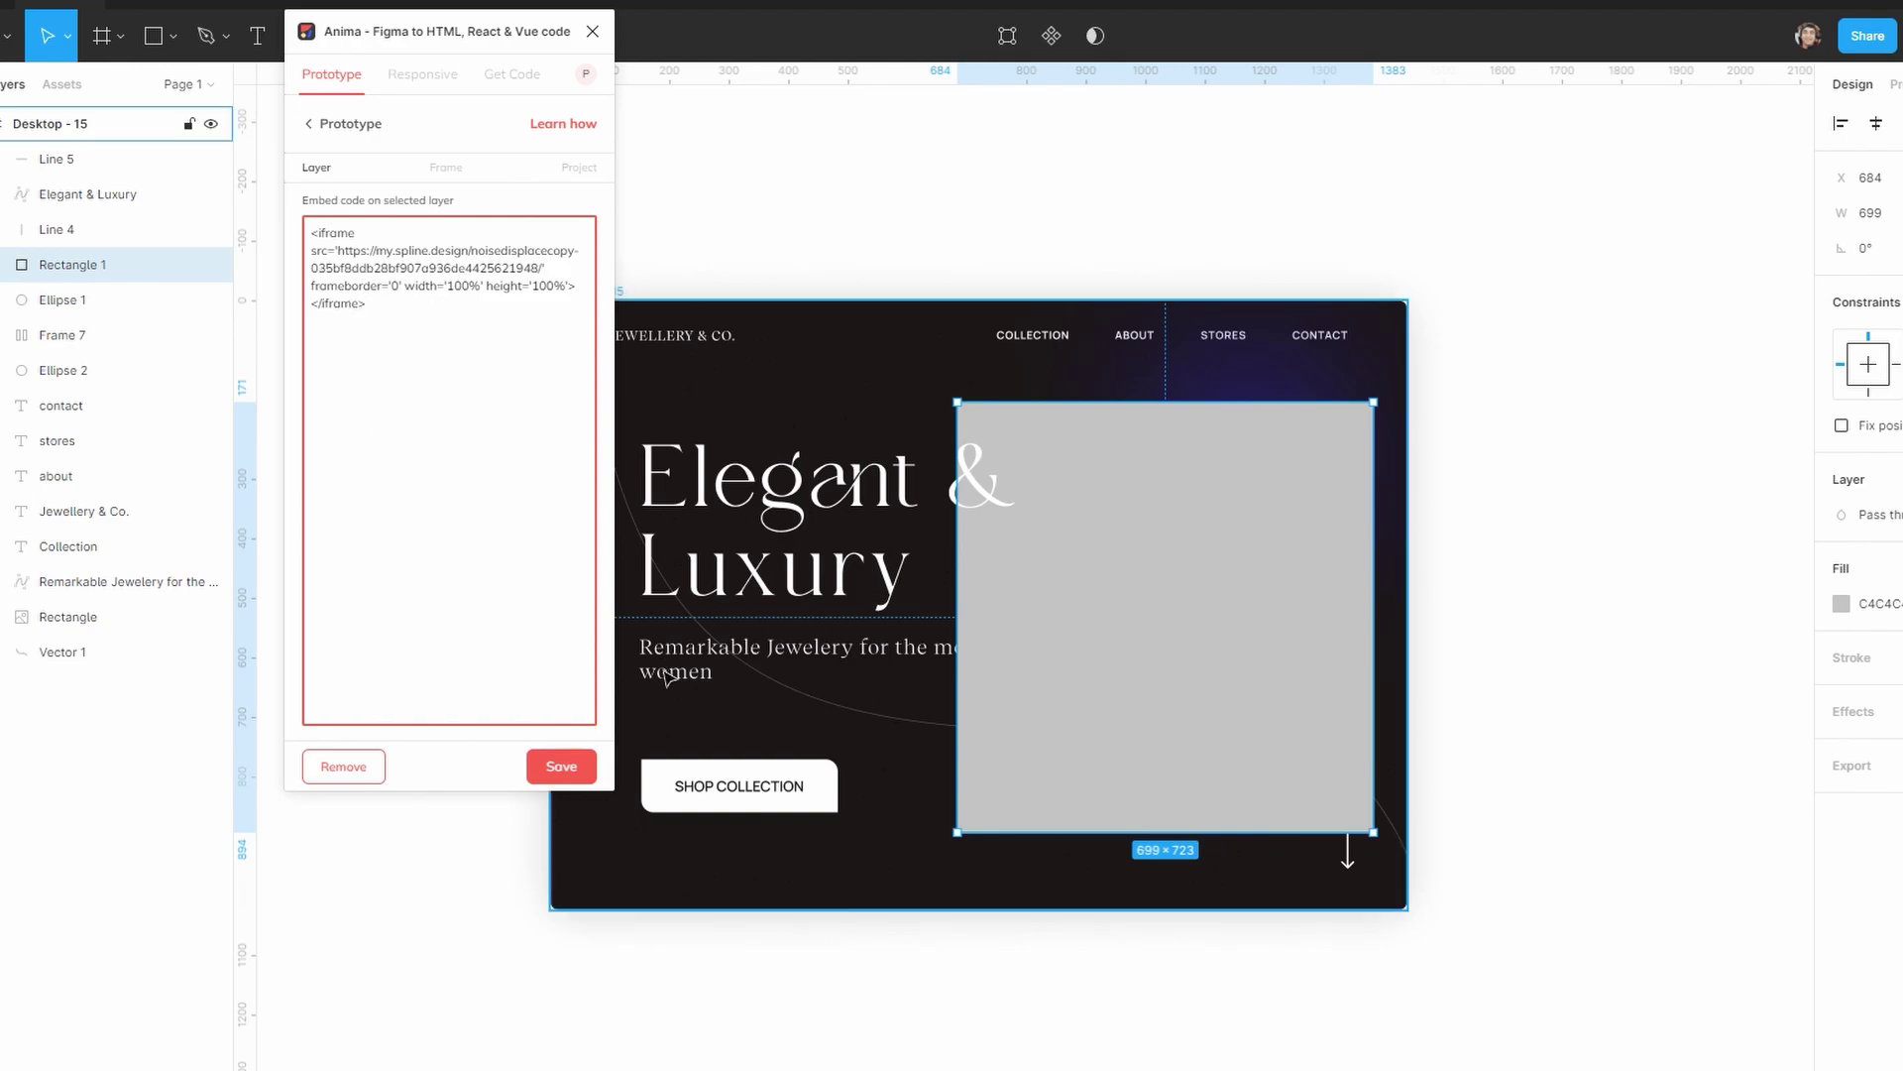
left_click(584, 769)
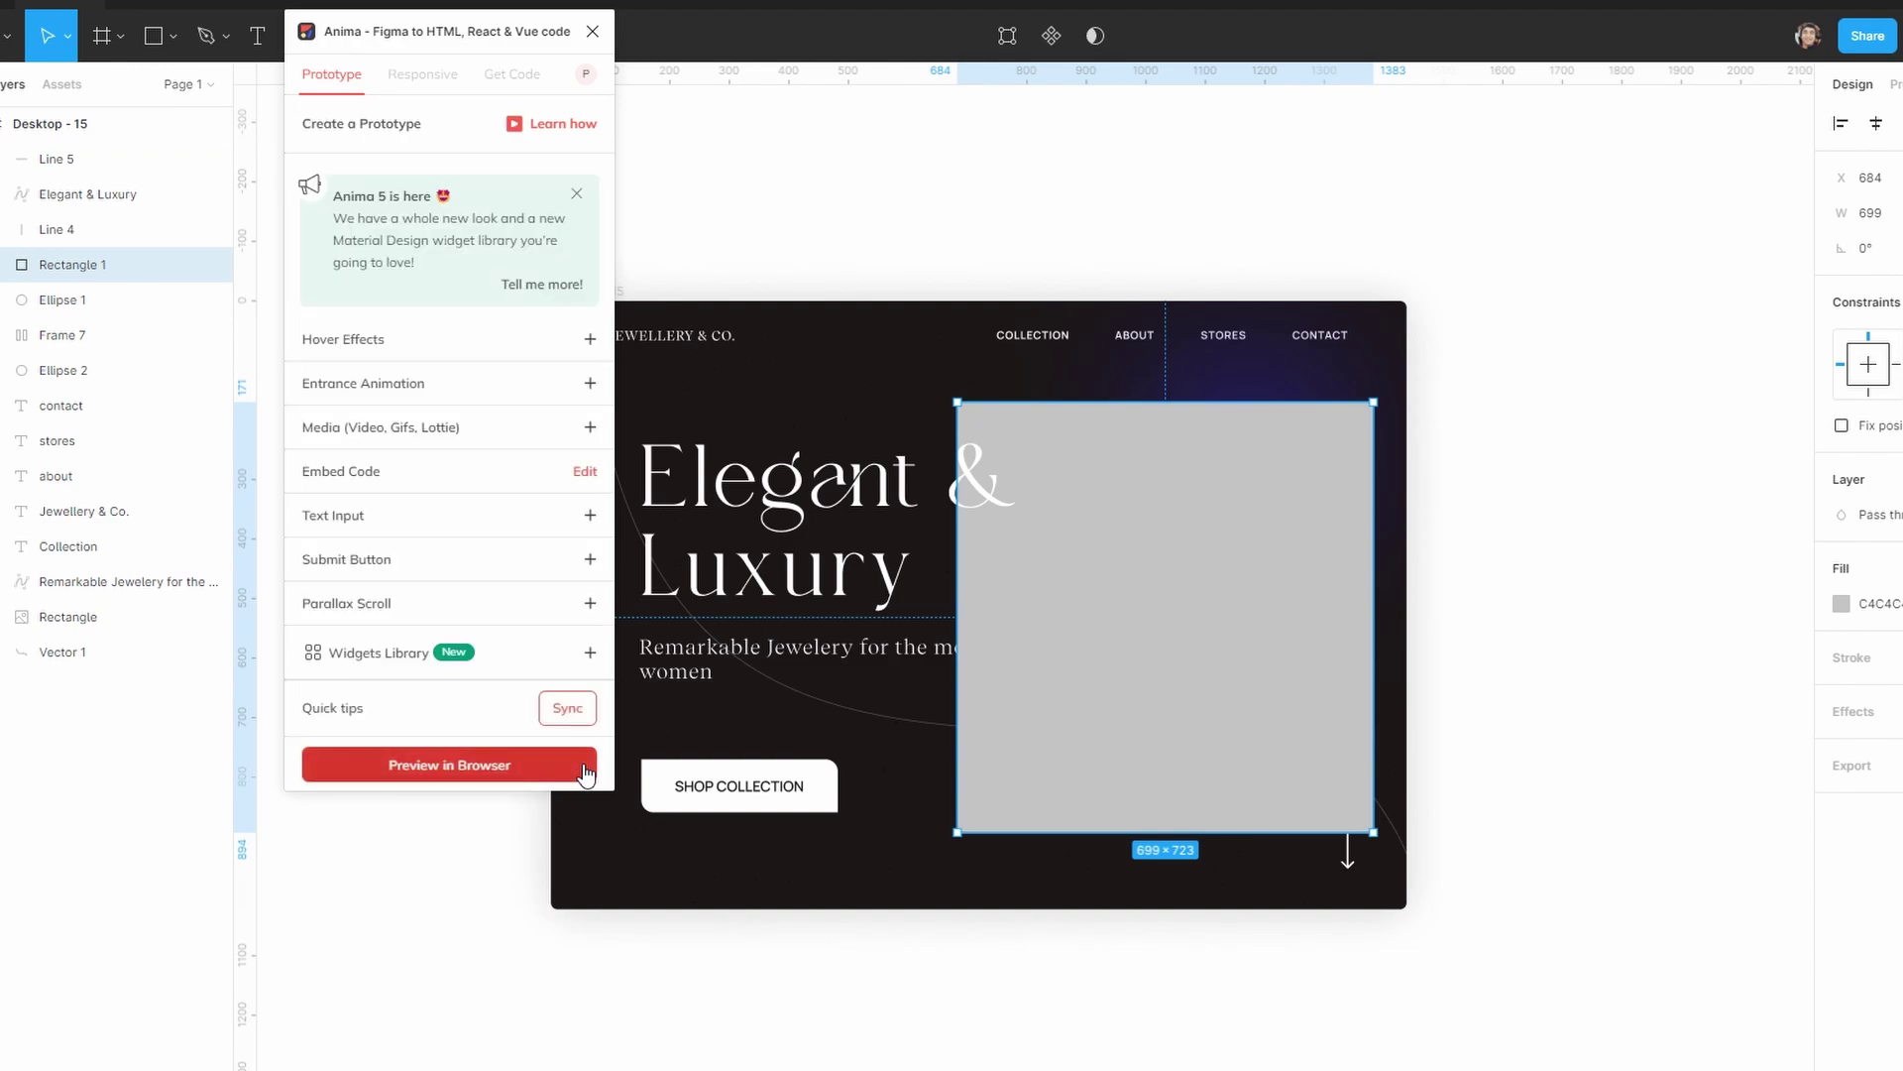
Open Anima's browser preview of the hero page and scroll through it to check the embed
left_click(499, 773)
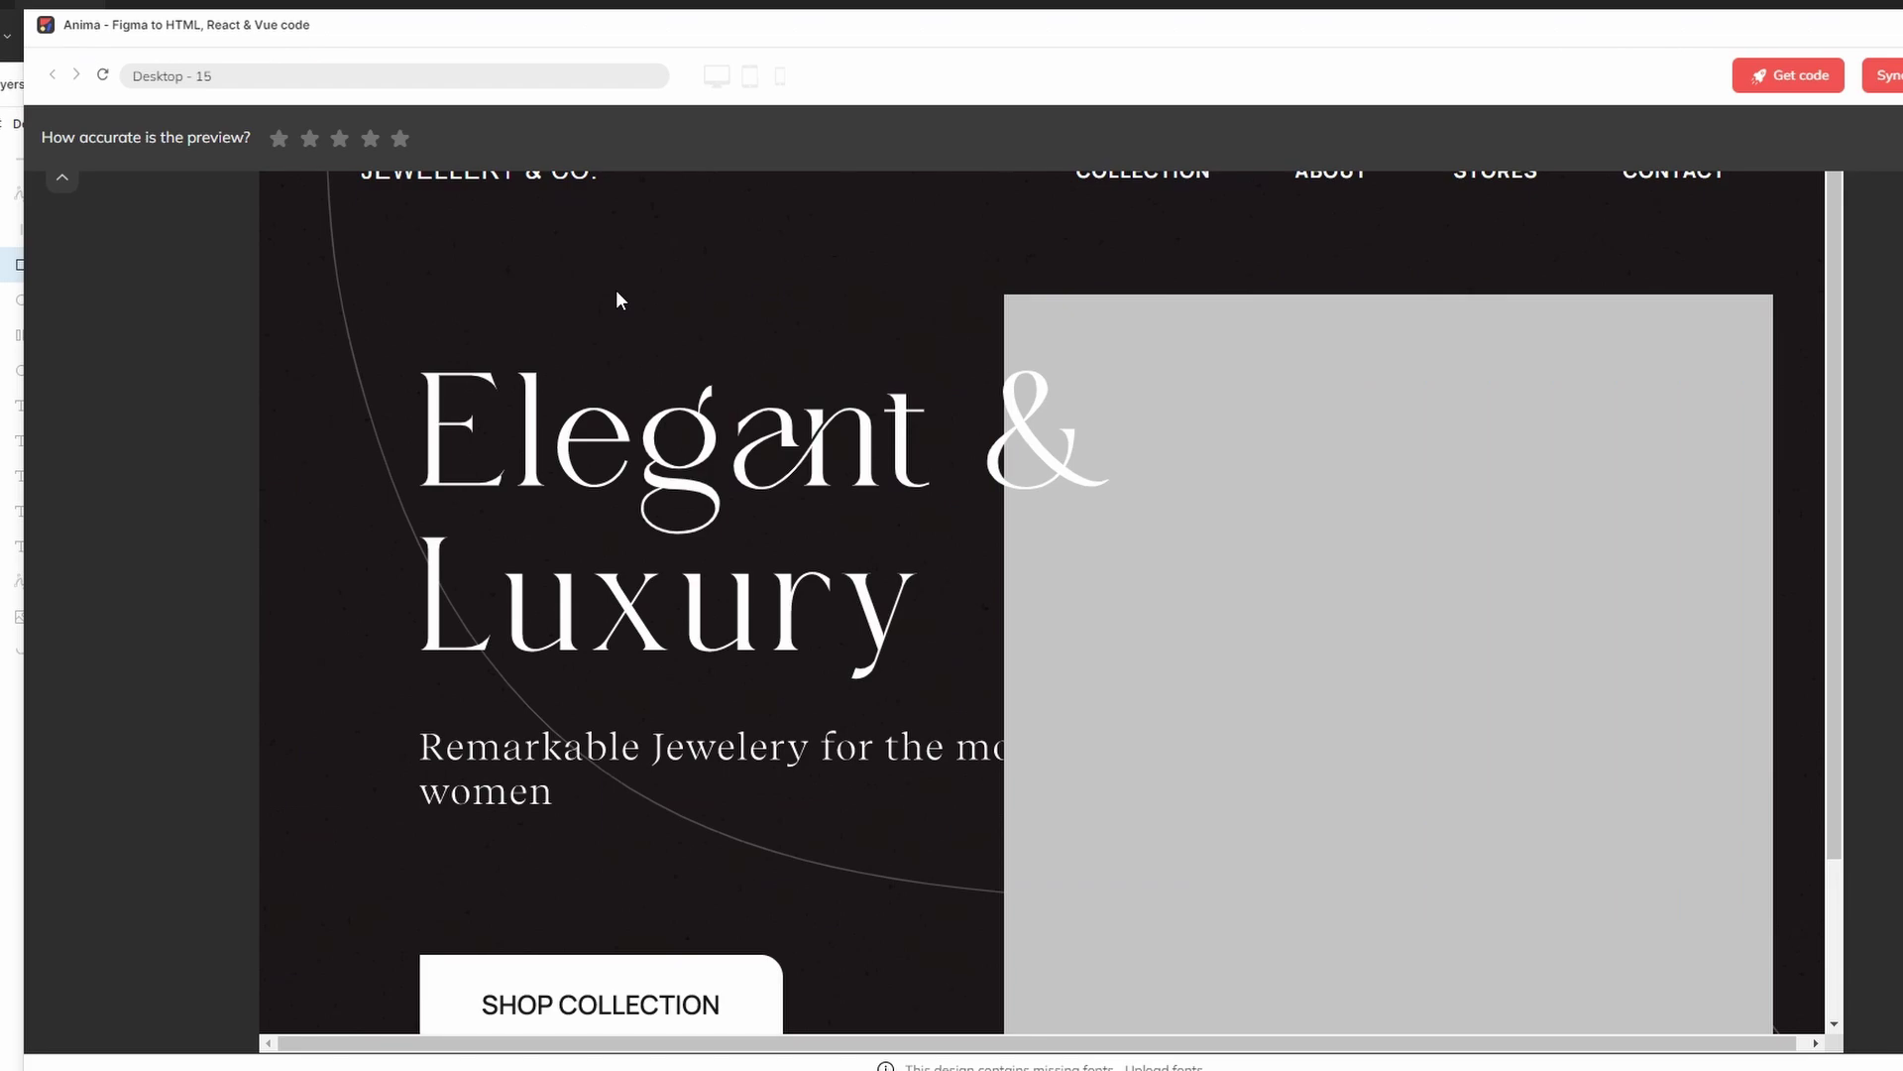
scroll(1138, 461, "down", 2)
scroll(1135, 454, "down", 2)
scroll(1134, 454, "up", 3)
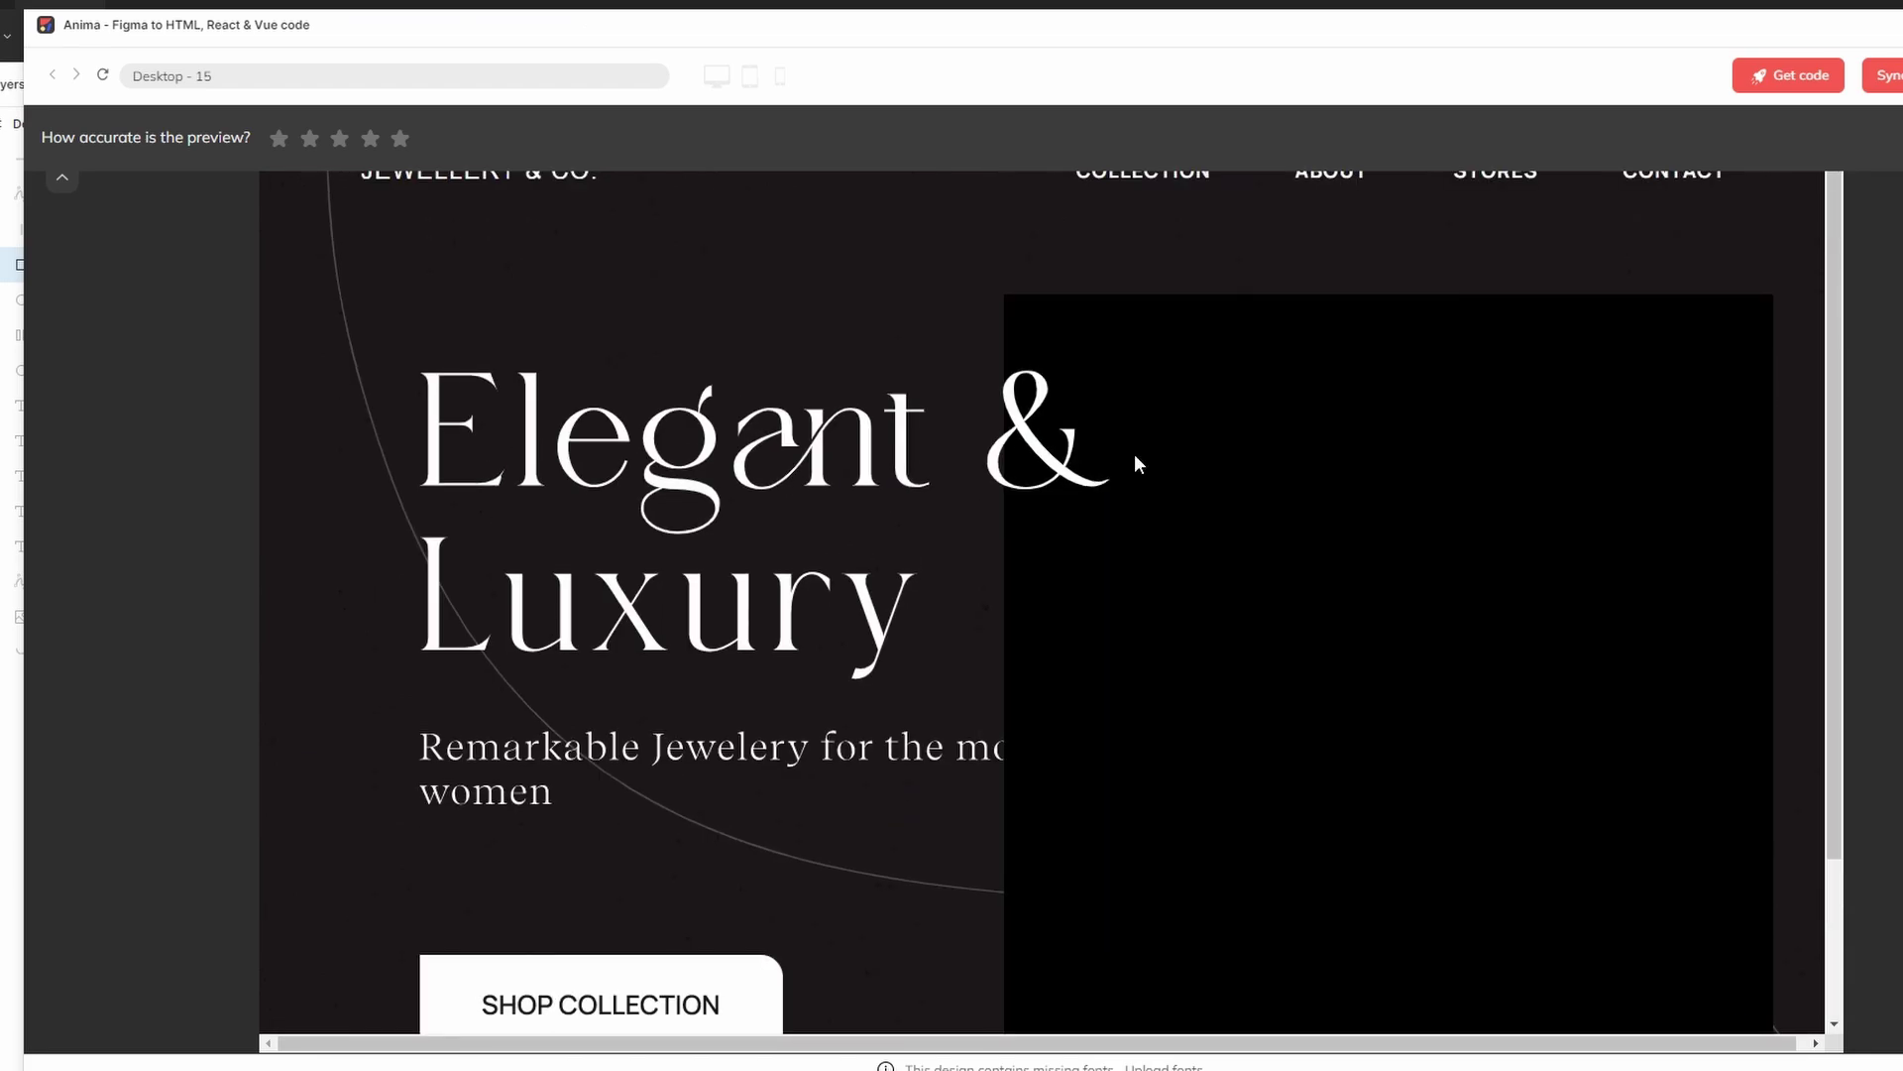